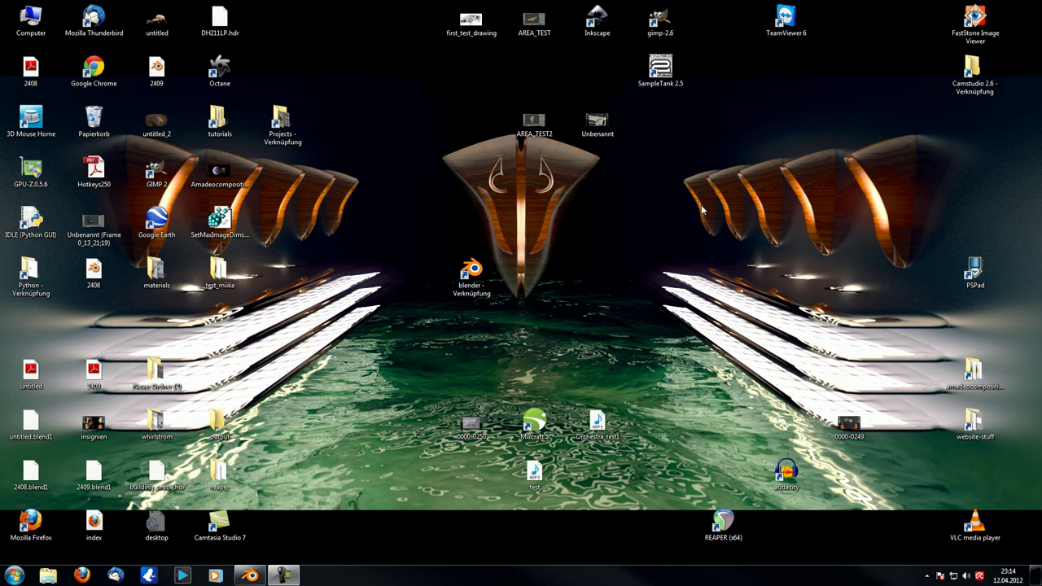
Launch Blender and open the recent project Appetizer_episode3.blend
left_click(481, 298)
double_click(481, 298)
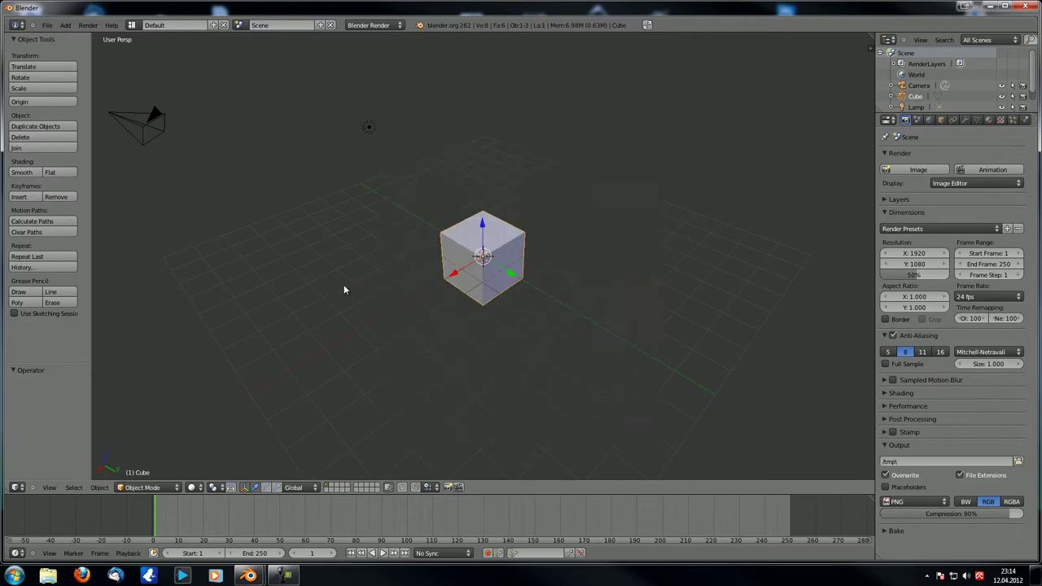
middle_click_drag(343, 287, 422, 290)
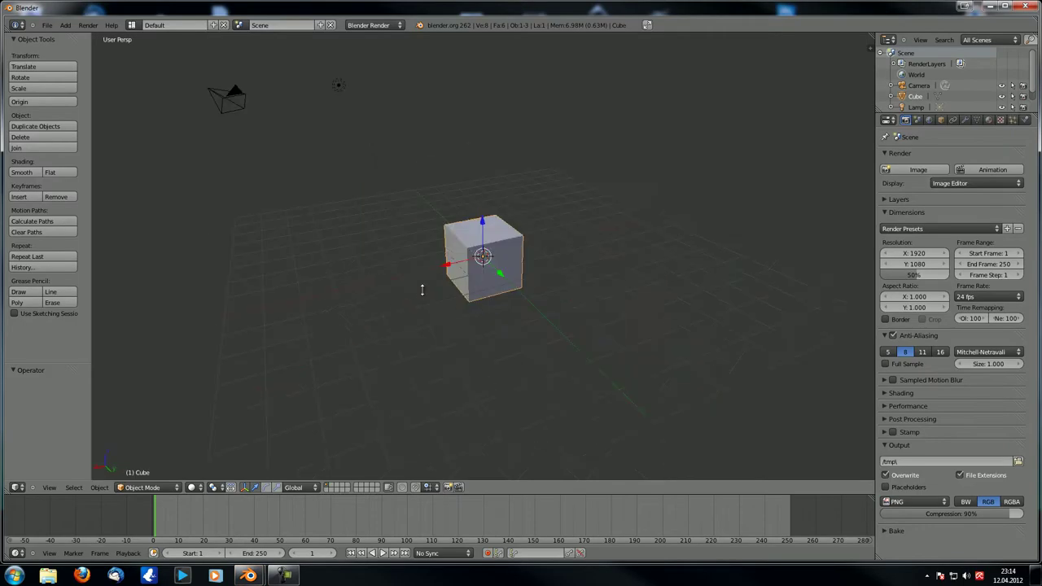
left_click(48, 25)
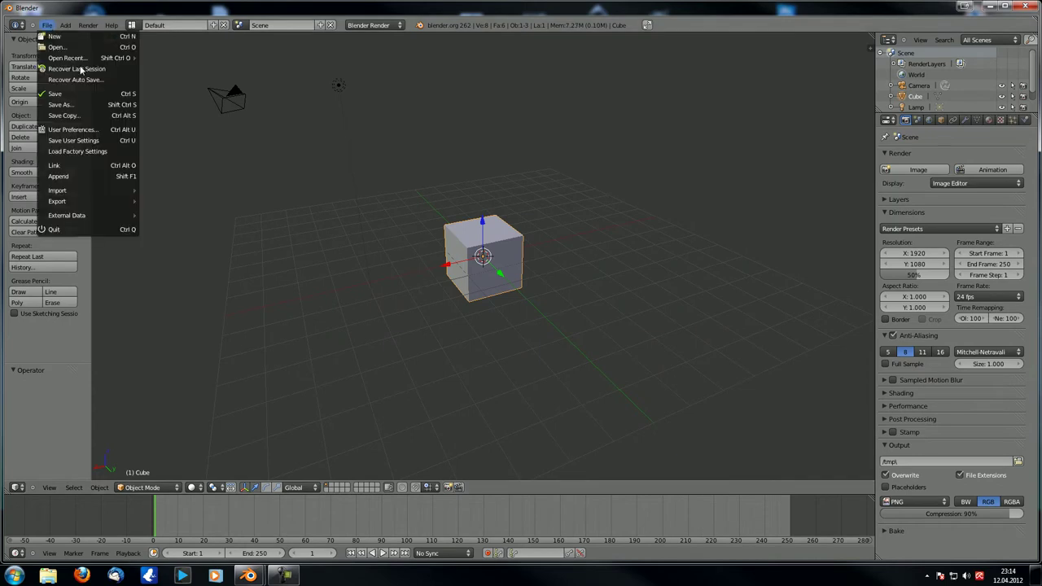
mouse_move(94, 59)
left_click(222, 59)
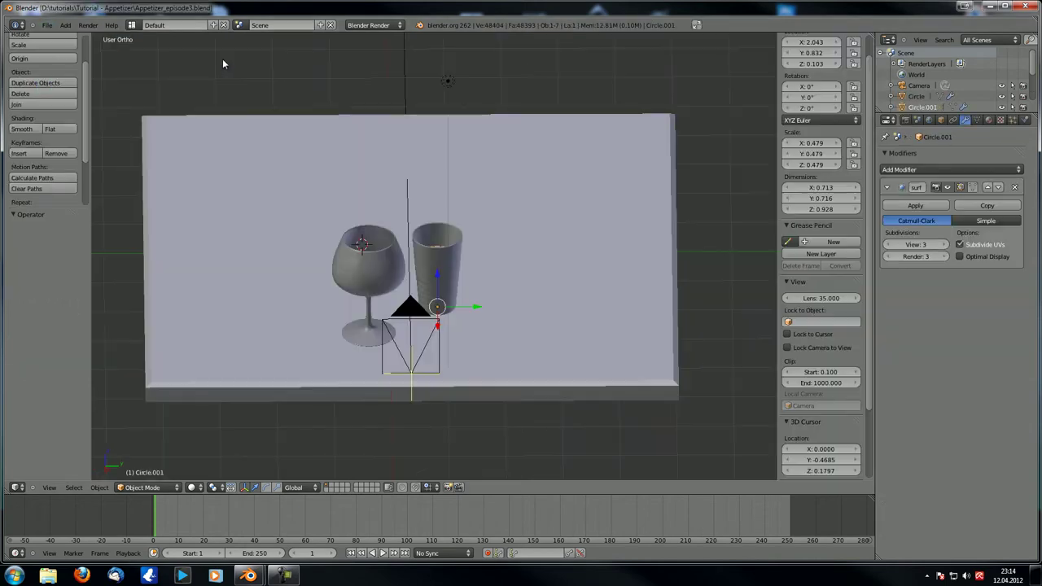
Add a circle mesh with 8 vertices to the table scene, working in the top orthographic view
middle_click_drag(394, 310, 429, 339)
scroll(441, 359, "up", 2)
middle_click_drag(452, 304, 432, 240, "shift")
key("KP_7")
scroll(432, 240, "down", 2)
scroll(432, 240, "up", 2)
scroll(432, 240, "down", 1)
key("shift+a")
mouse_move(432, 237)
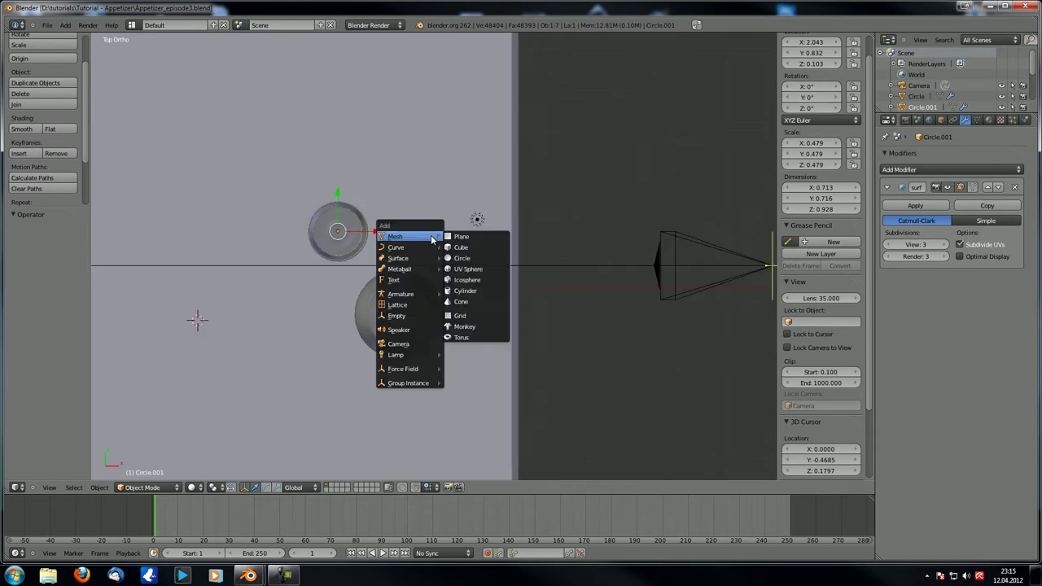
left_click(479, 258)
left_click(38, 241)
type("8")
key("Return")
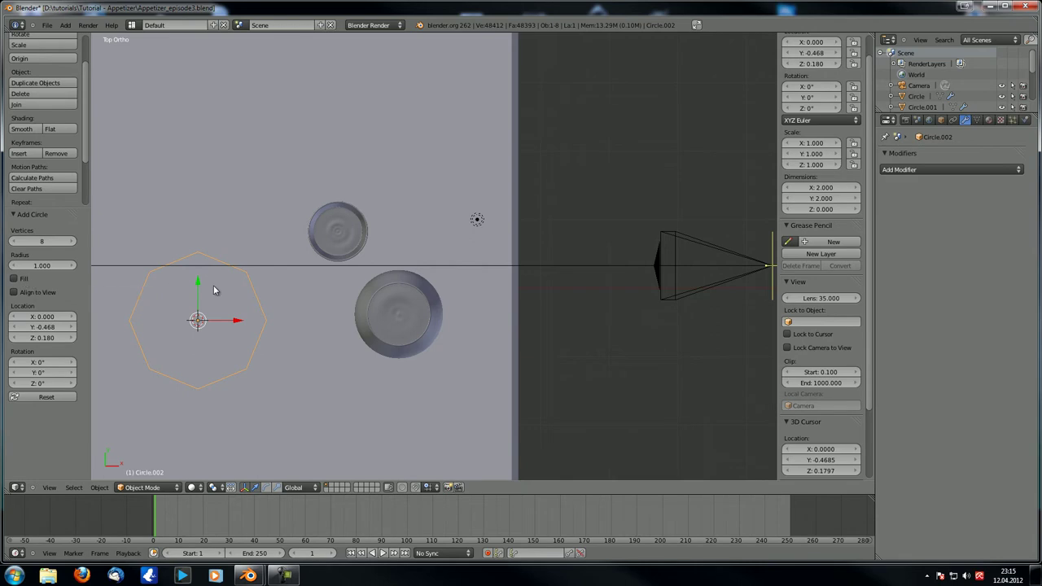
Move the new circle in front of the drinking glass, to about X 3.6 and Y 1.16
key("g")
key("x")
left_click(465, 328)
key("g")
key("y")
left_click(466, 210)
key("g")
key("x")
left_click(482, 210)
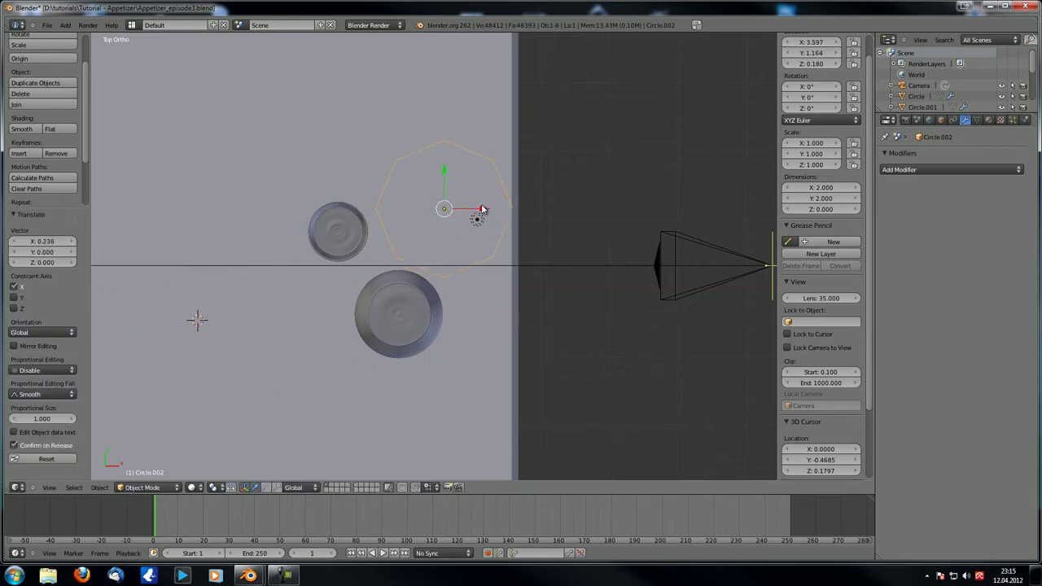
Scale the circle to about 0.665 and shift it along Y to about 0.93
key("s")
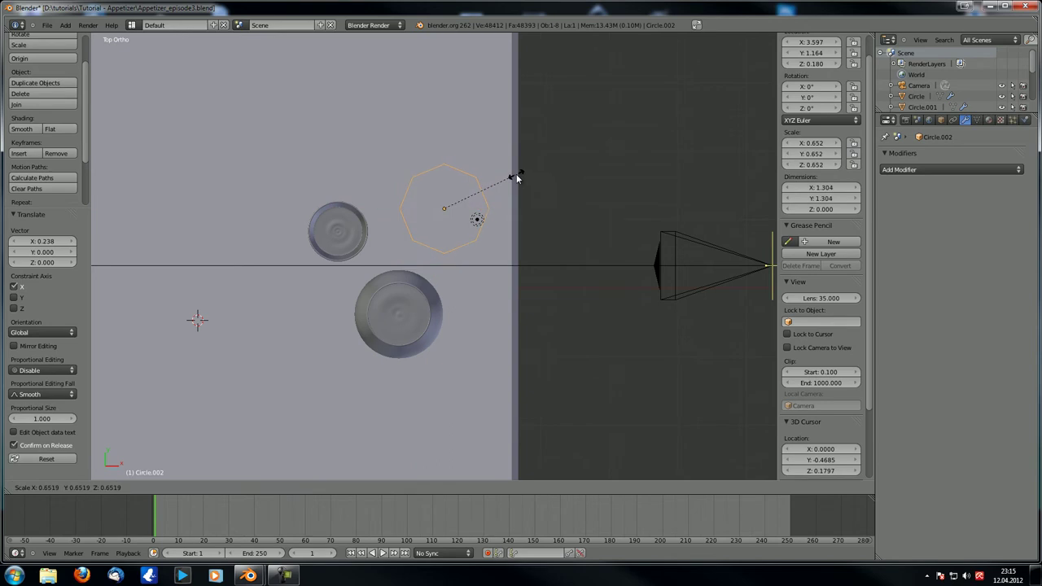
left_click(519, 176)
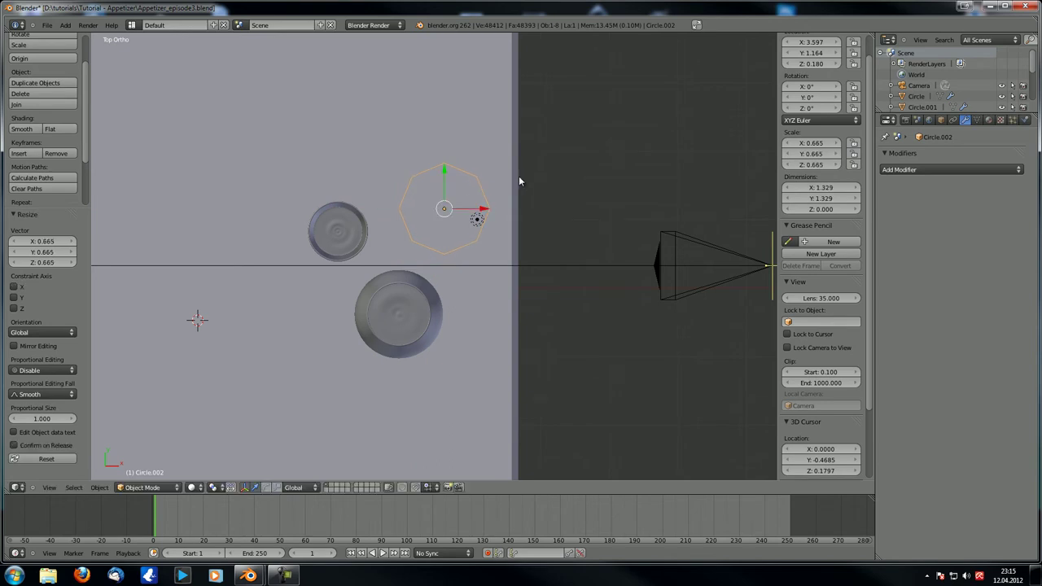
scroll(491, 222, "up", 2)
key("g")
key("y")
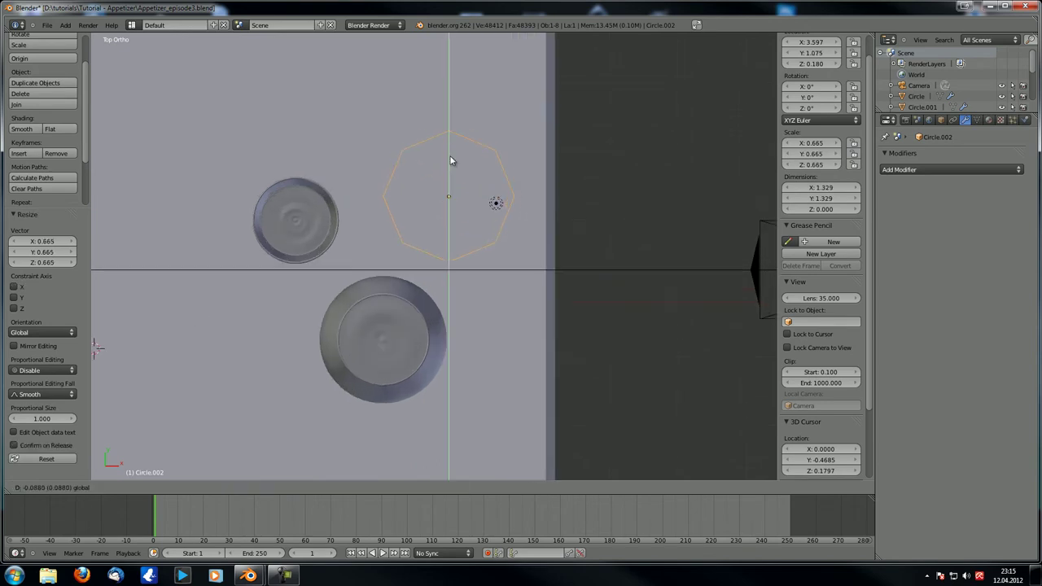
left_click(455, 175)
Extrude the circle's edge ring in side view, lower it about 0.03 and scale it inward to form a slanted wall
middle_click_drag(460, 195, 402, 202)
key("KP_3")
scroll(436, 237, "up", 4)
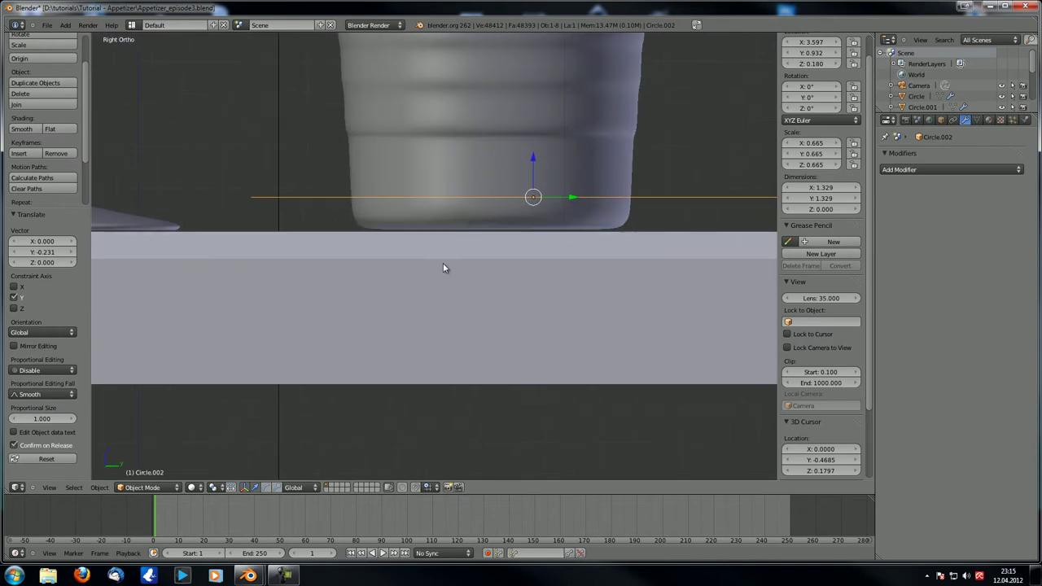
middle_click_drag(475, 201, 454, 226, "shift")
key("Tab")
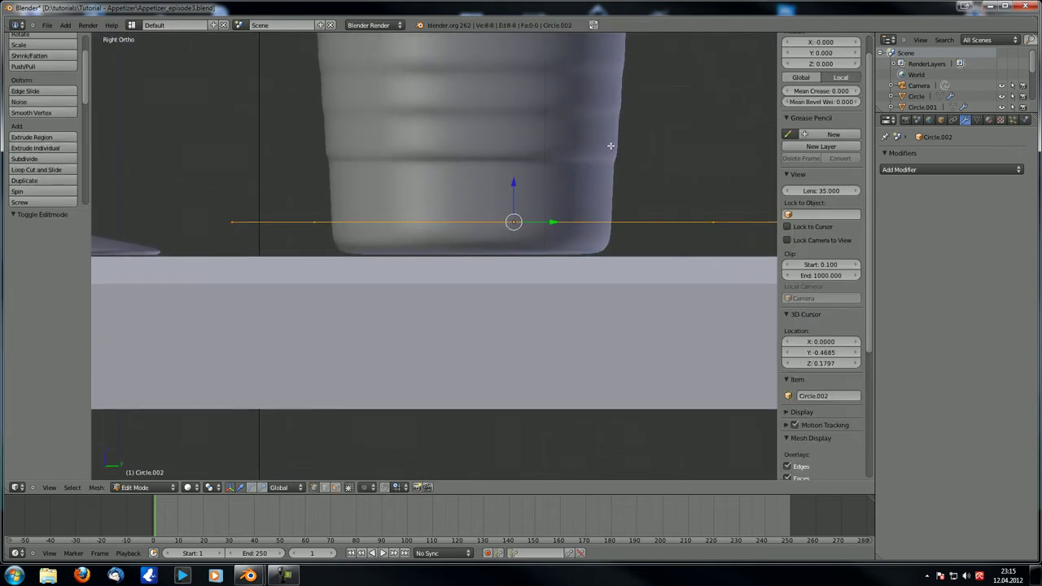
key("e")
right_click(598, 135)
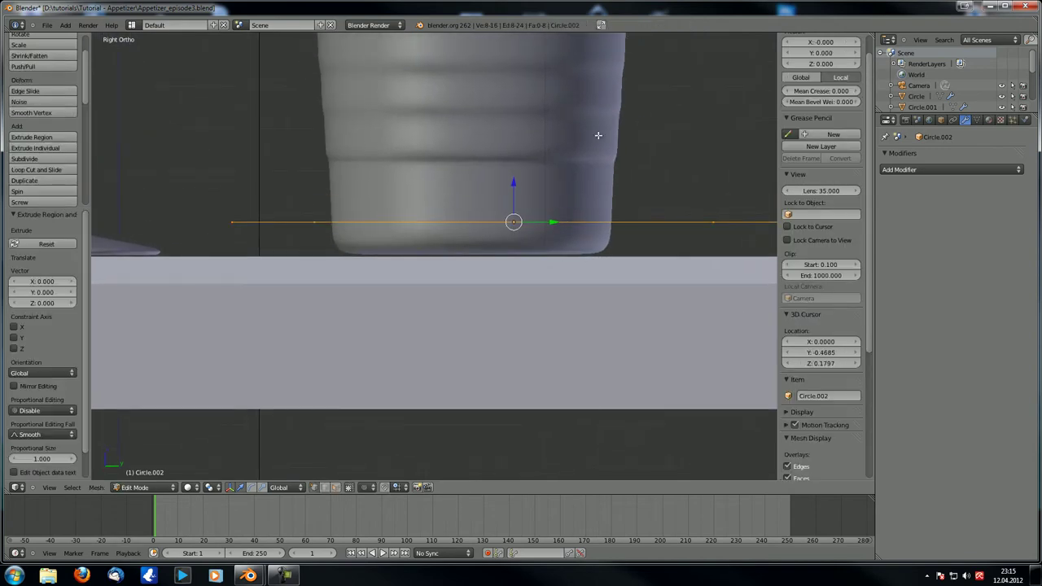
key("s")
left_click(514, 196)
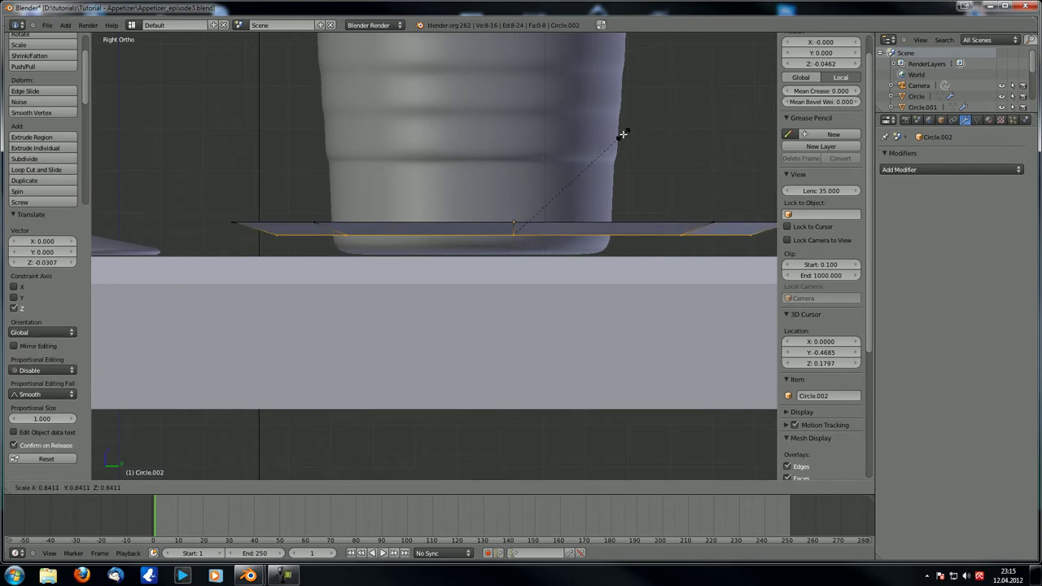
Raise the upper edge loop along Z and scale the lower edge loop inward by about 0.92
right_click(570, 221, "alt")
key("g")
key("z")
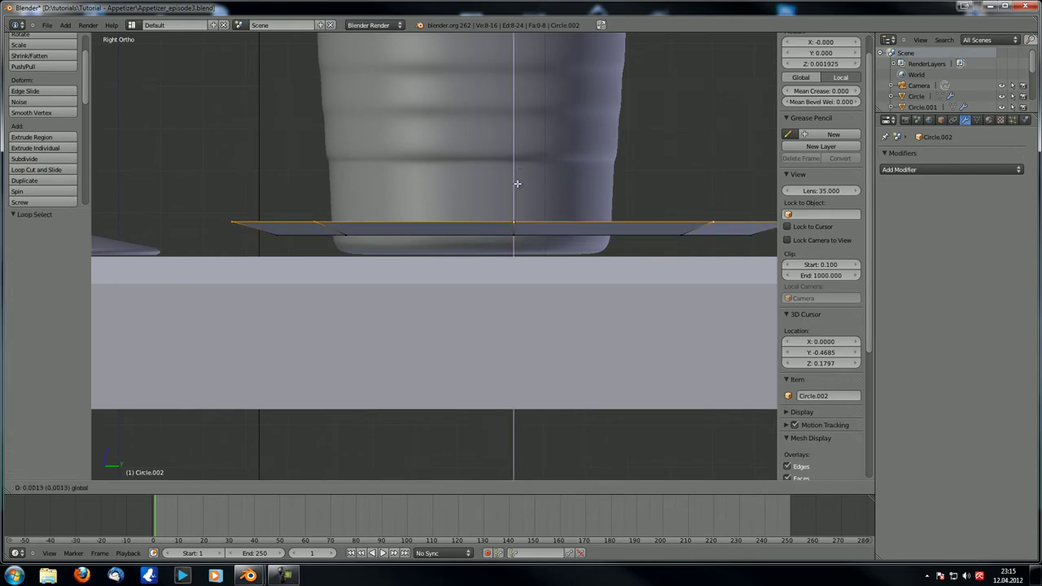
left_click(523, 155)
right_click(540, 233, "alt")
key("s")
left_click(634, 130)
Extrude the lower edge loop straight down until it just reaches into the tabletop
scroll(525, 191, "down", 3)
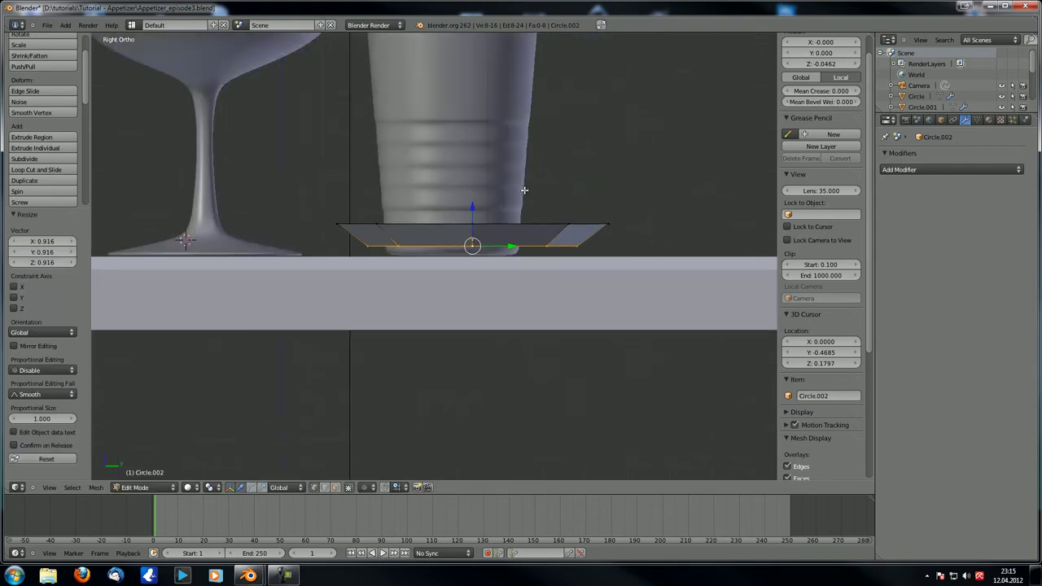
scroll(524, 234, "up", 2)
key("e")
right_click(511, 194)
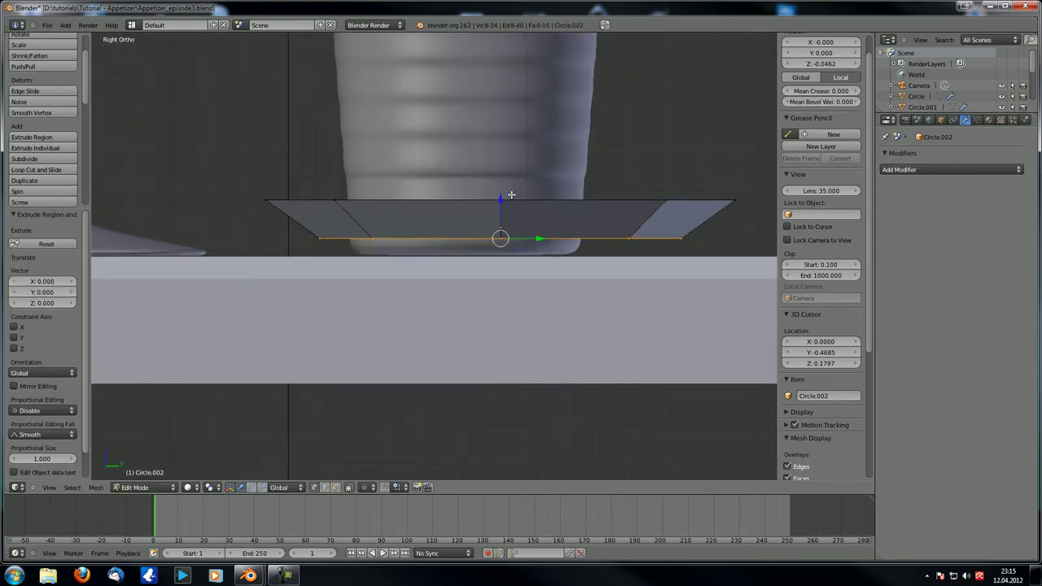
left_click_drag(502, 200, 502, 217)
scroll(502, 216, "up", 4)
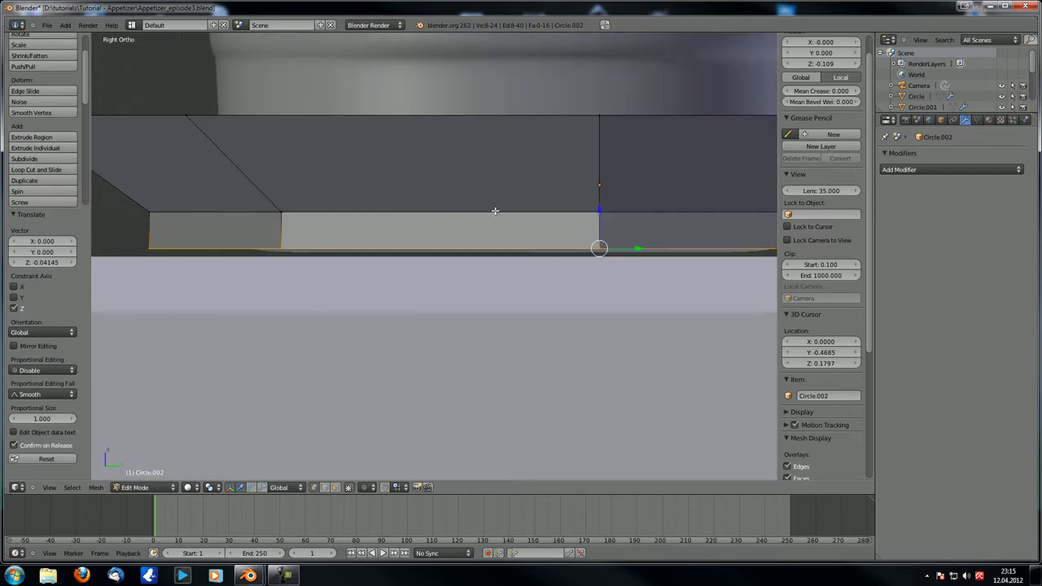
left_click_drag(591, 187, 589, 191)
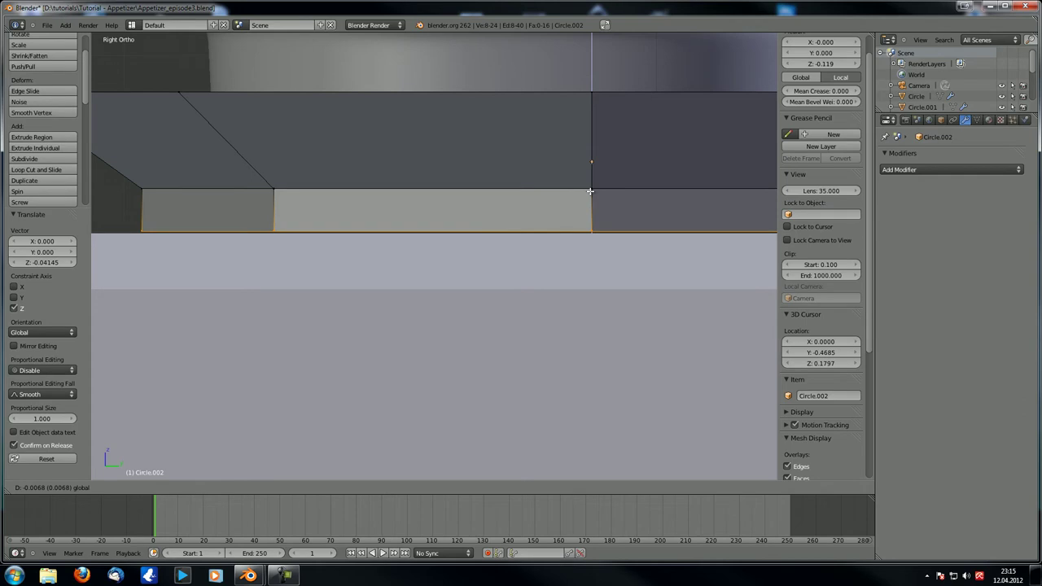
left_click_drag(589, 191, 592, 197)
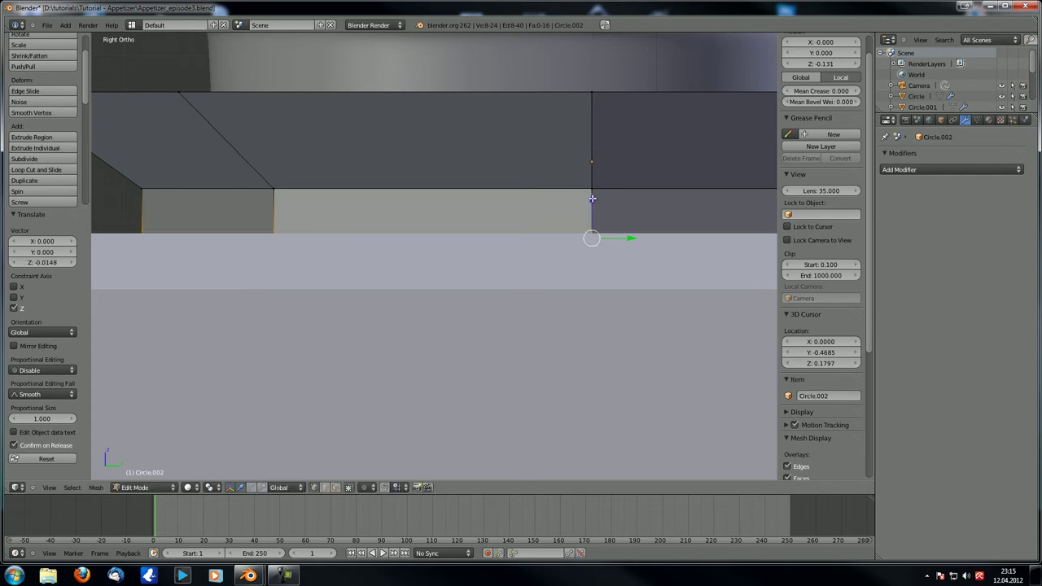
Isolate the unfinished bowl in local view and reopen its mesh for editing
scroll(576, 205, "down", 5)
scroll(389, 239, "down", 6)
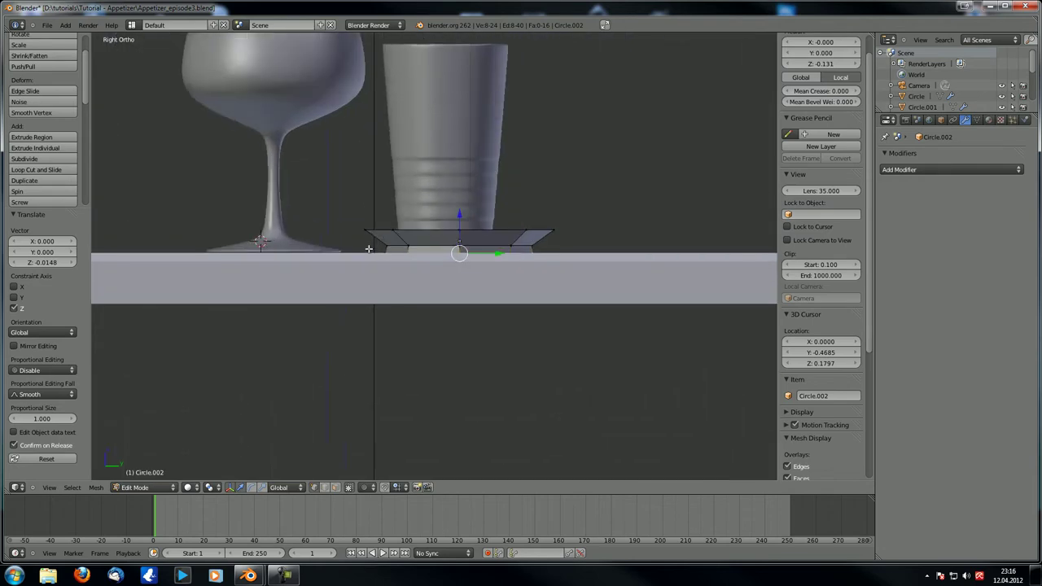
middle_click_drag(389, 239, 421, 277)
key("Tab")
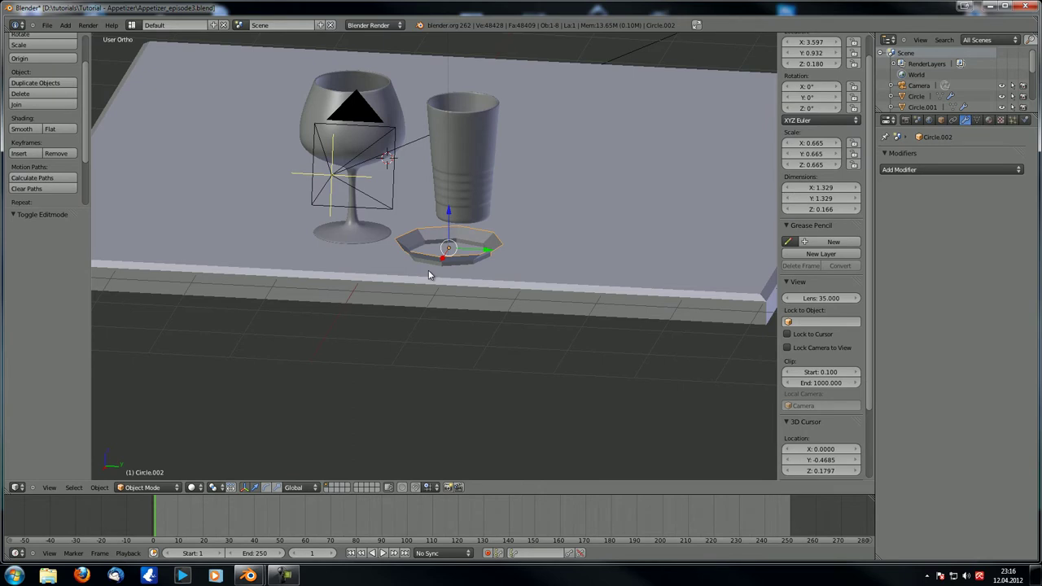
key("KP_Divide")
scroll(496, 237, "down", 3)
middle_click_drag(496, 237, 386, 250)
scroll(422, 228, "up", 3)
key("Tab")
scroll(451, 206, "up", 1)
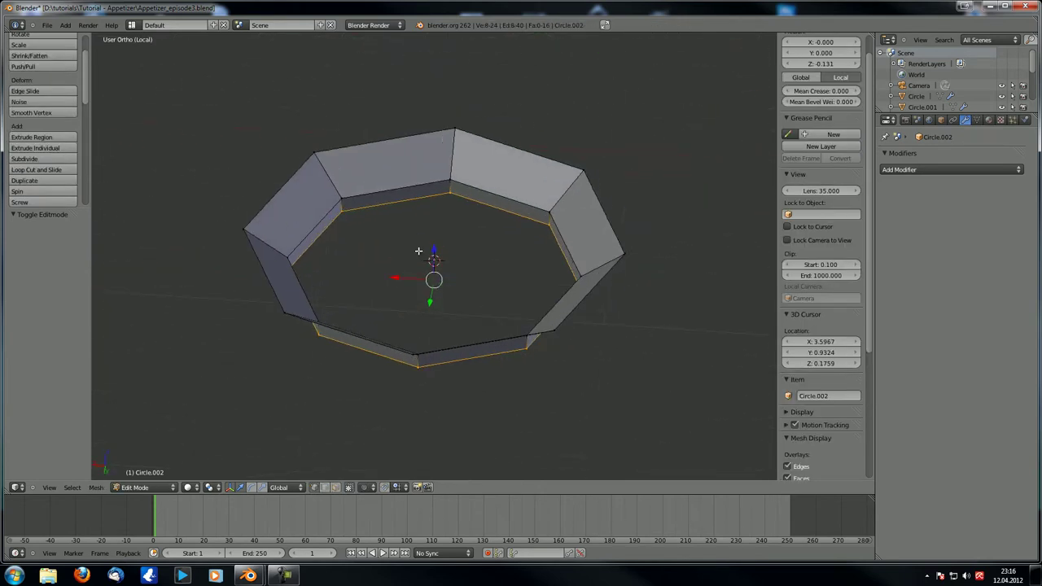
scroll(456, 236, "up", 1)
scroll(534, 182, "down", 3)
middle_click_drag(535, 182, 496, 147)
middle_click_drag(407, 287, 503, 288)
Extrude the bottom edge loop in place and scale it inward to about 0.89 to start the bowl's underside
right_click(324, 255, "alt")
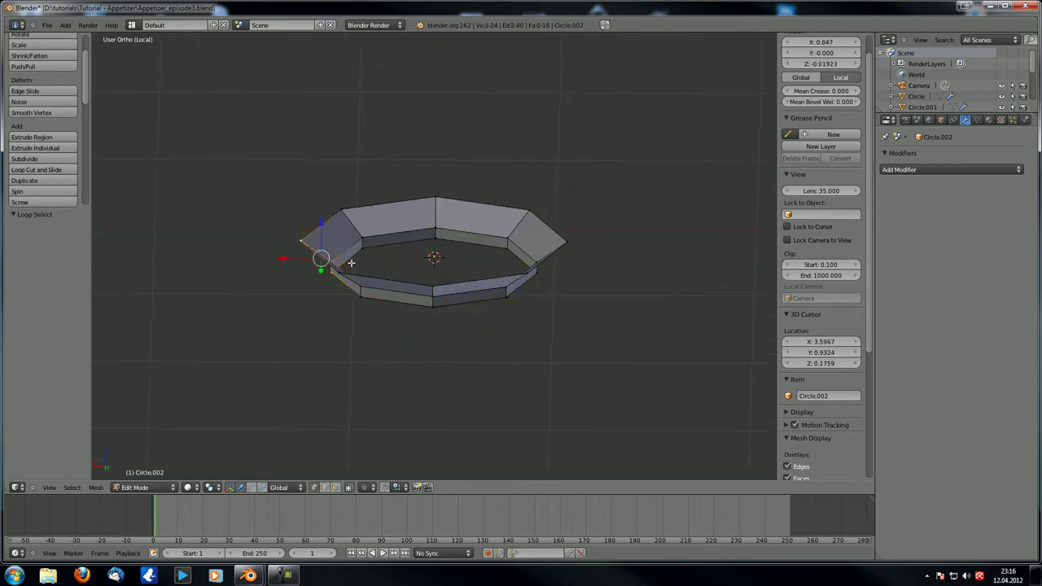
right_click(322, 216, "alt")
middle_click_drag(398, 273, 476, 247)
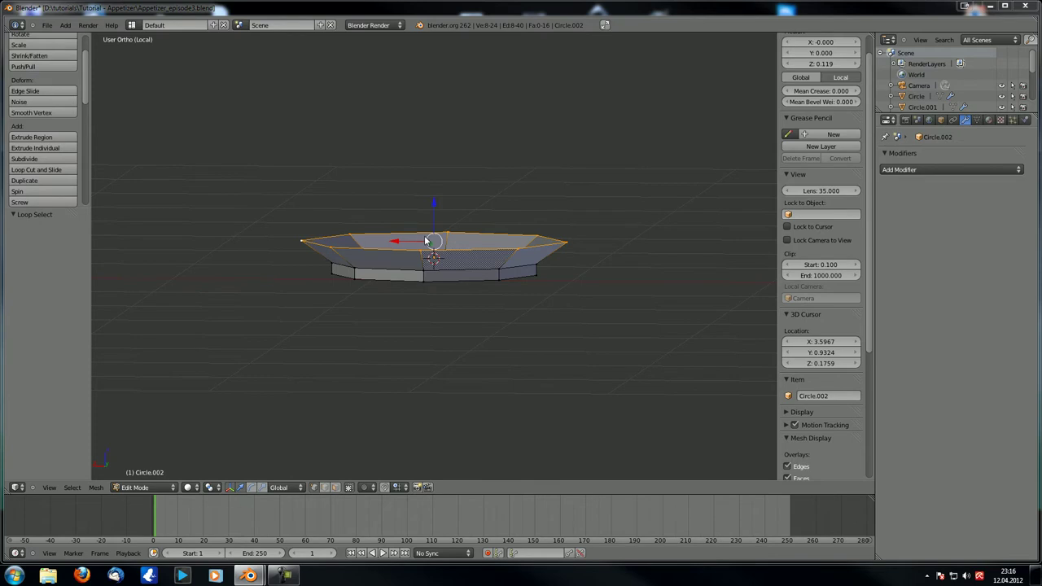
right_click(390, 269, "alt")
scroll(390, 270, "up", 4)
middle_click_drag(390, 271, 404, 231, "shift")
right_click(371, 268, "alt")
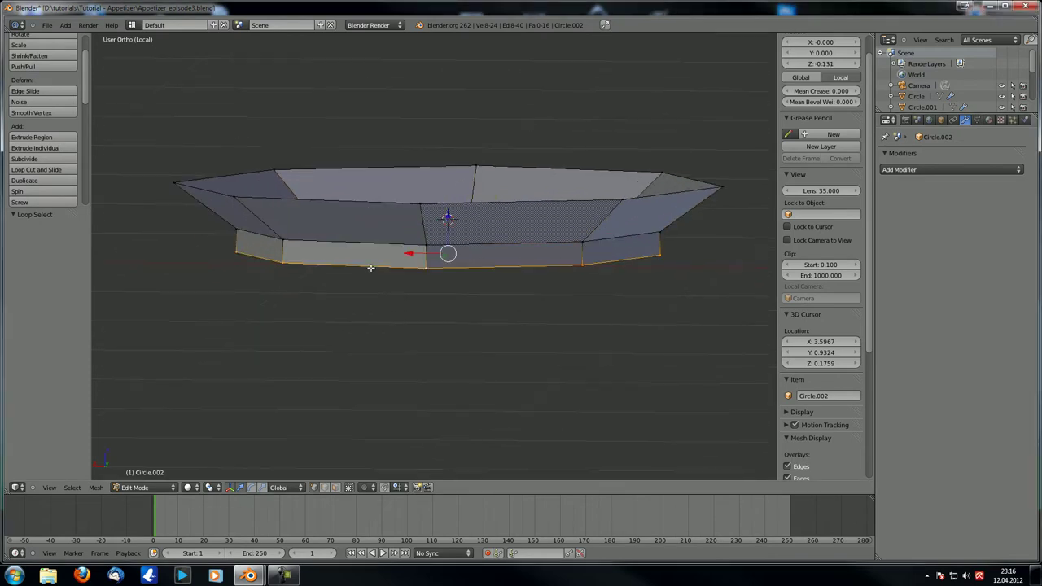
key("e")
right_click(565, 133)
key("s")
left_click(566, 127)
Raise the edge loop between the base wall and the slanted wall by about 0.034 along Z
mouse_move(438, 178)
middle_mouse_down()
mouse_move(433, 204)
mouse_move(447, 167)
middle_mouse_up()
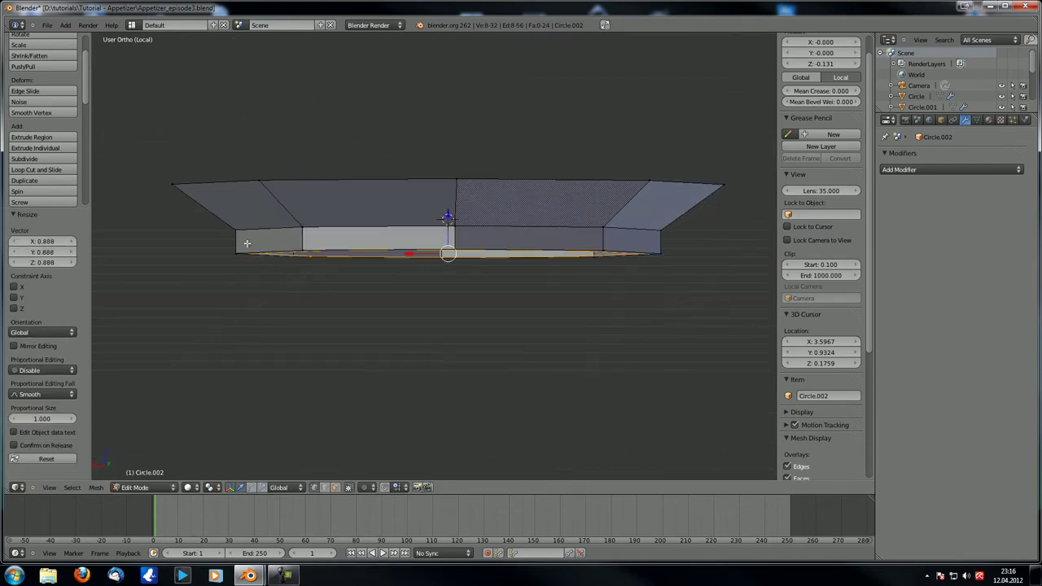
middle_click_drag(353, 258, 356, 249)
right_click(356, 237, "alt")
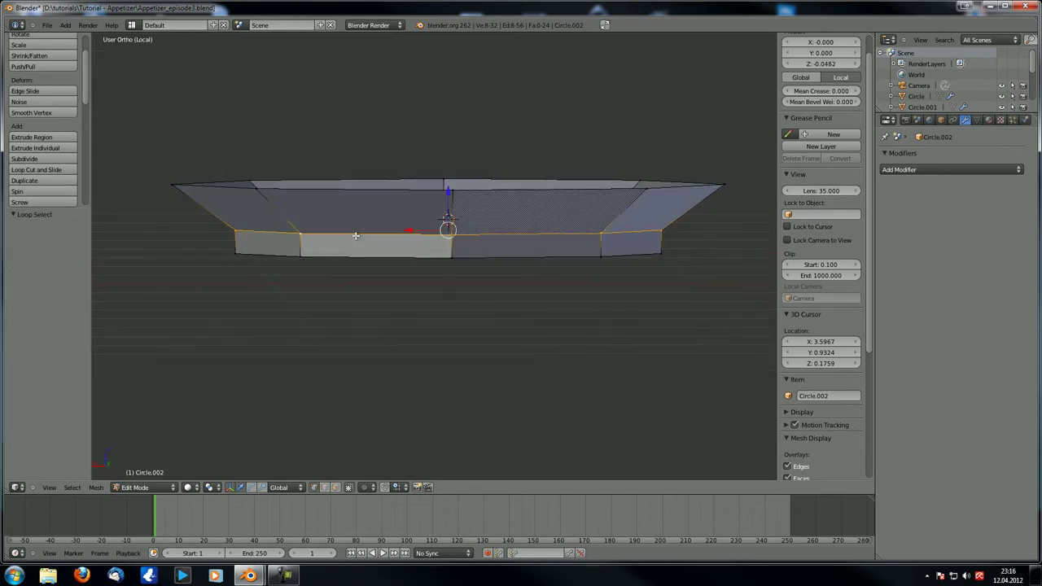
key("g")
key("z")
left_click(332, 210)
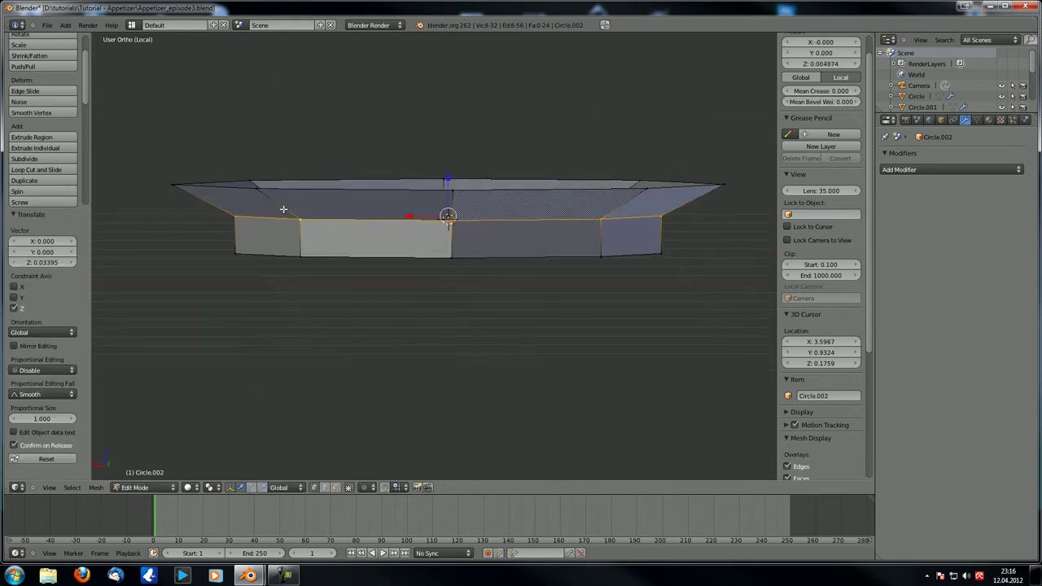
Insert a centred edge loop in the slanted wall and scale it inward to about 0.94
key("ctrl+r")
left_click(325, 213)
right_click(389, 228)
key("s")
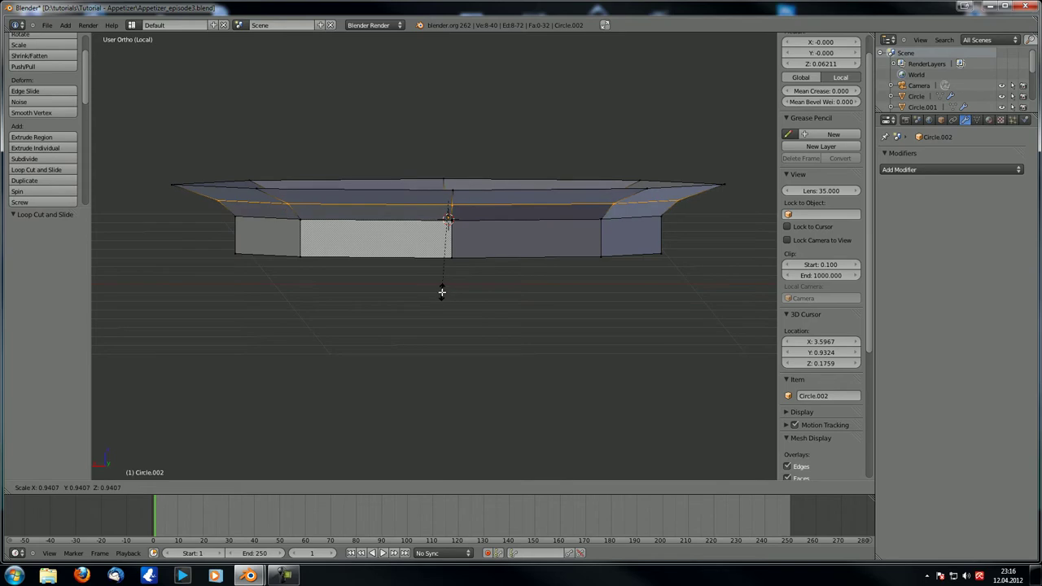
left_click(442, 292)
Raise the top rim loop slightly and extrude it straight up by about 0.167 to form the bowl's side wall
right_click(352, 193, "alt")
left_click_drag(448, 149, 448, 142)
middle_click_drag(424, 238, 422, 308, "shift")
key("e")
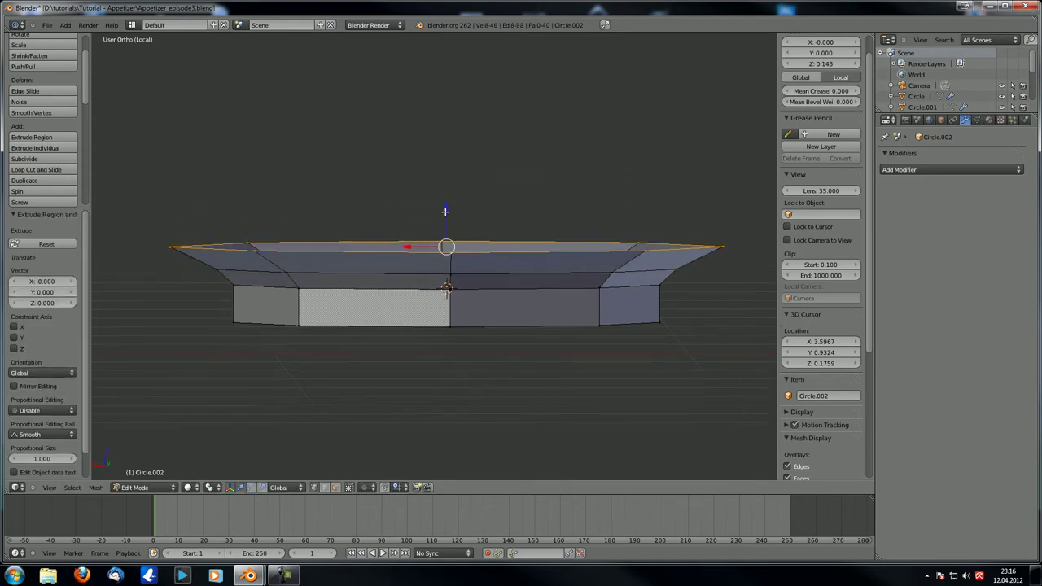
key("z")
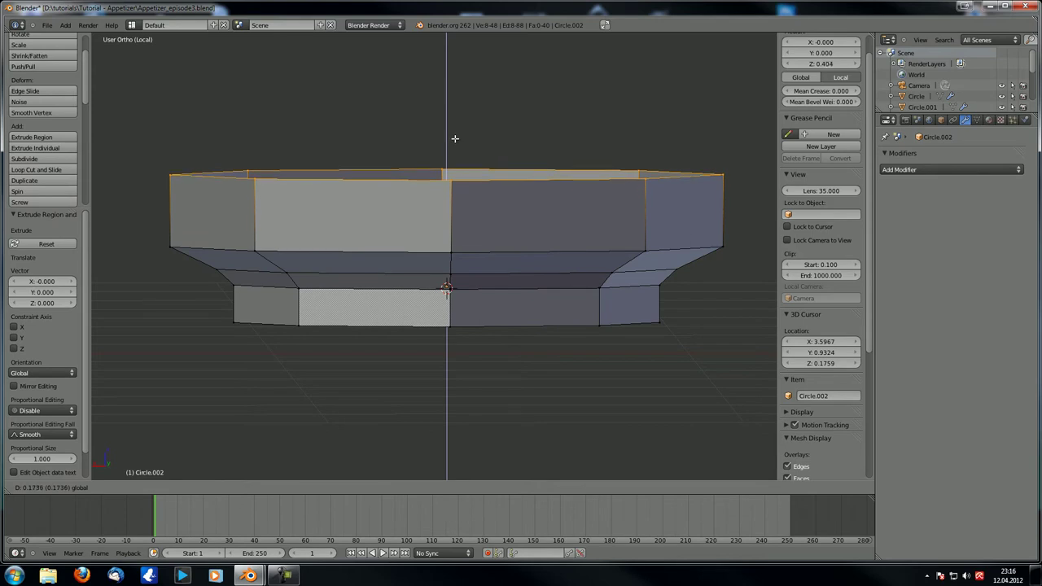
left_click(460, 143)
Examine the unfinished bowl and the finished bowl in the cold1.blend reference scene from several angles
scroll(460, 143, "down", 3)
middle_click_drag(461, 143, 465, 203)
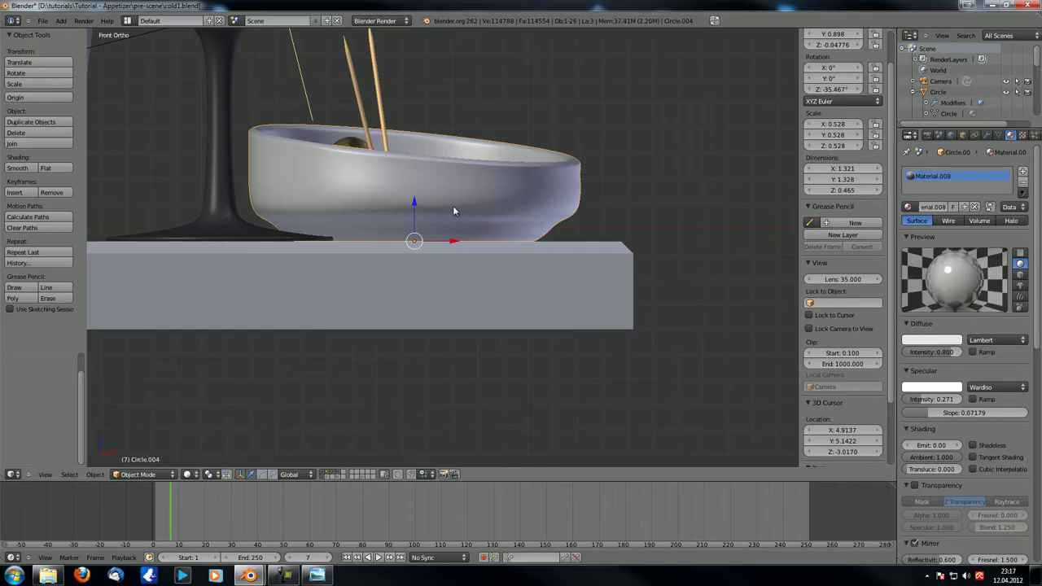
middle_click_drag(454, 211, 404, 177)
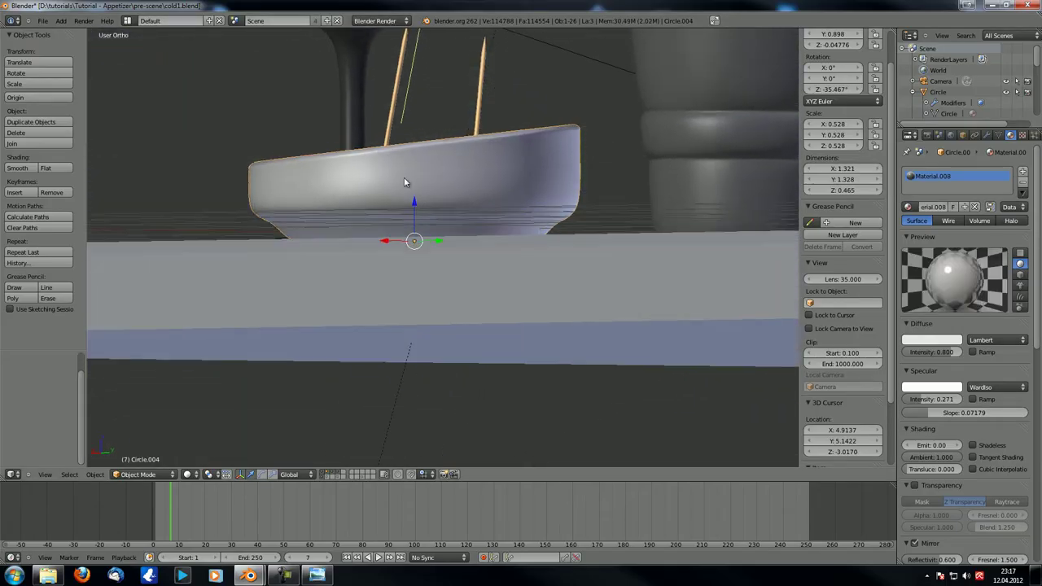
middle_click_drag(379, 141, 342, 221)
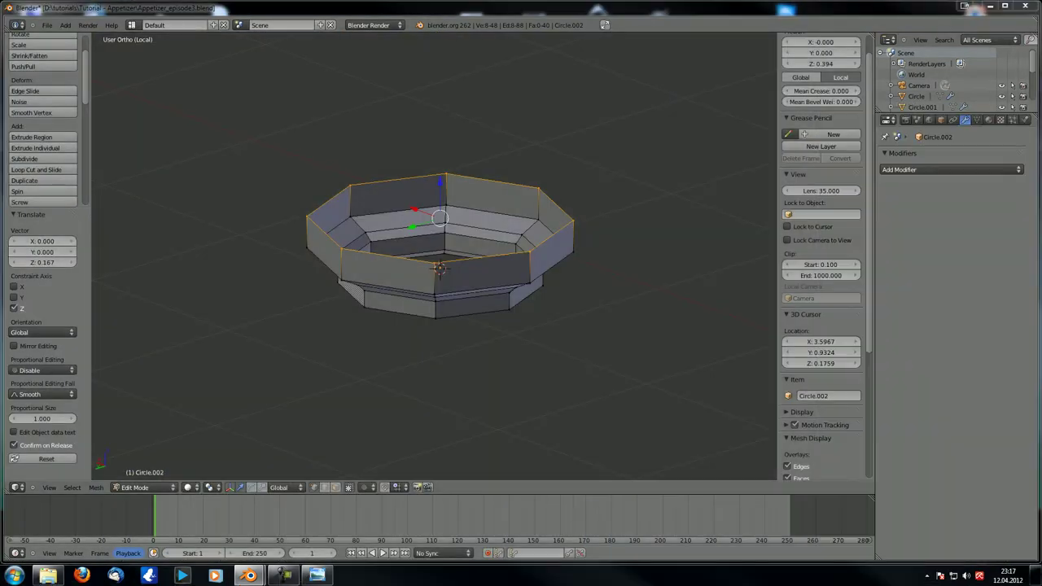
Extrude the bowl's top rim loop straight up by about 0.109 to add another band to the side wall
right_click(478, 250, "alt")
scroll(478, 250, "up", 2)
middle_click_drag(479, 250, 449, 259)
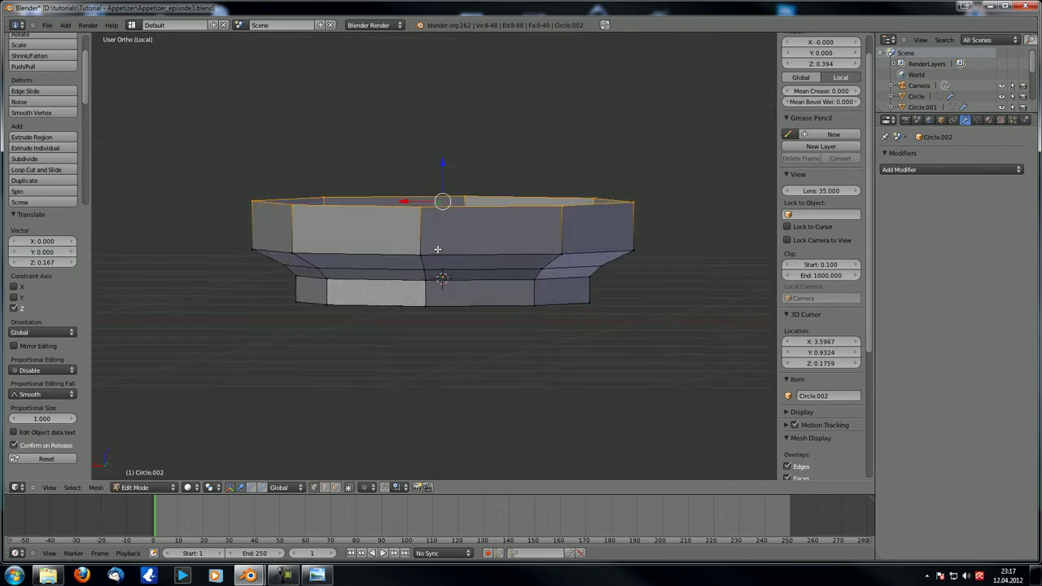
key("e")
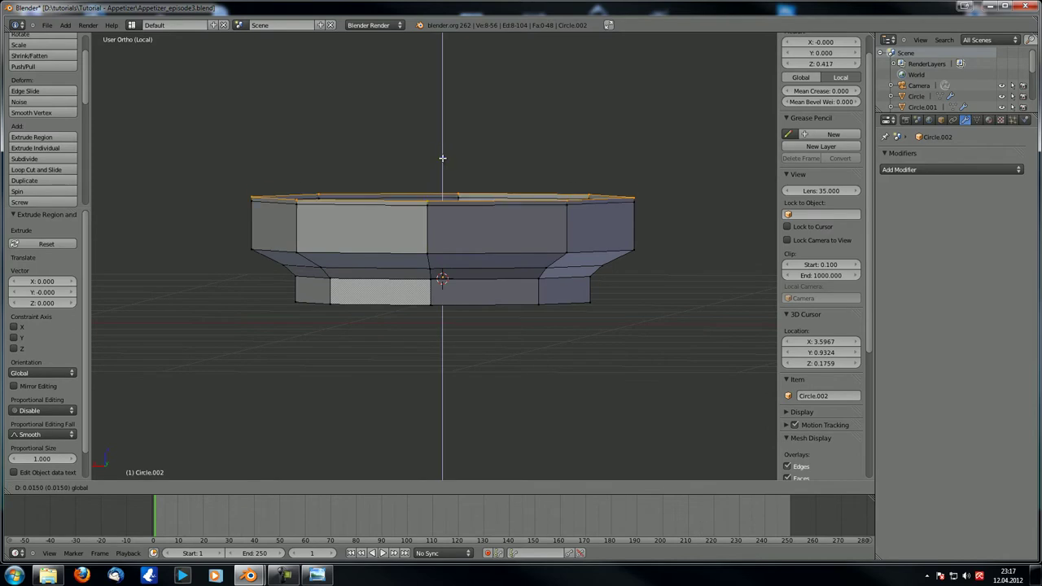
left_click_drag(443, 138, 442, 135)
middle_click_drag(432, 265, 439, 264)
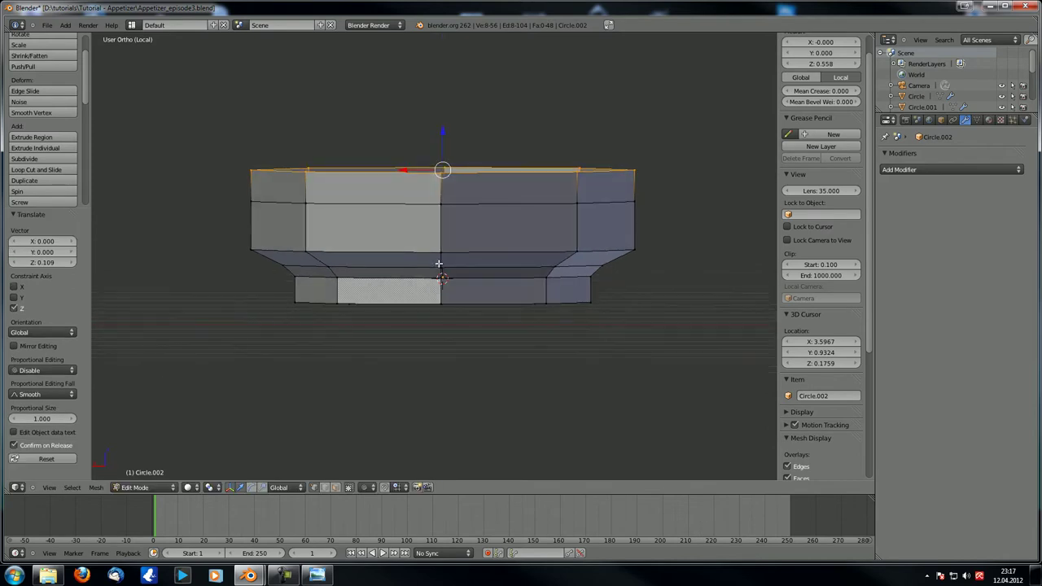
Leave local view so the table and glasses show again, and return to editing the bowl mesh in front view
key("KP_1")
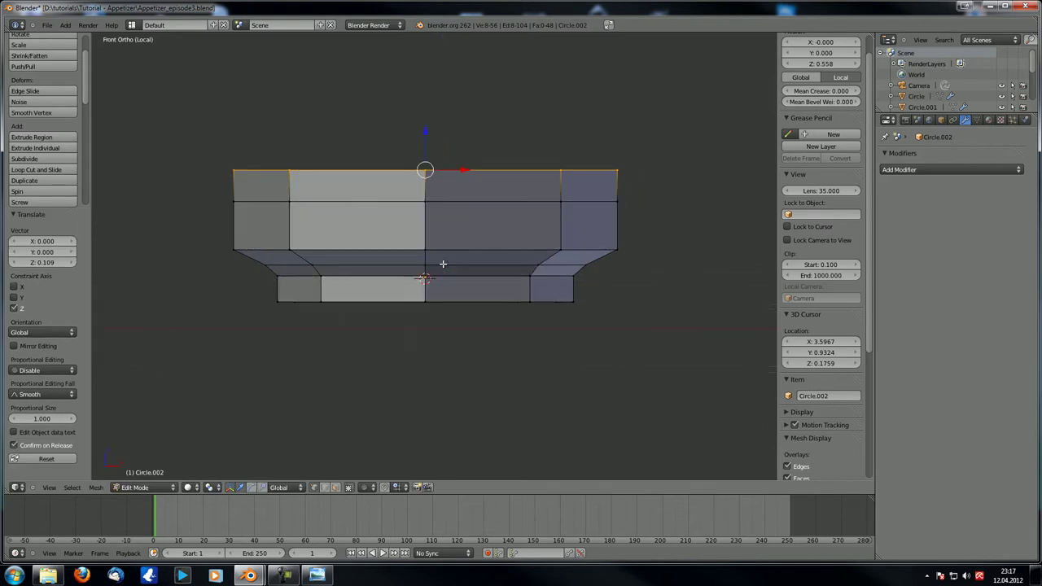
middle_click_drag(440, 264, 446, 350)
scroll(415, 365, "down", 12)
key("Tab")
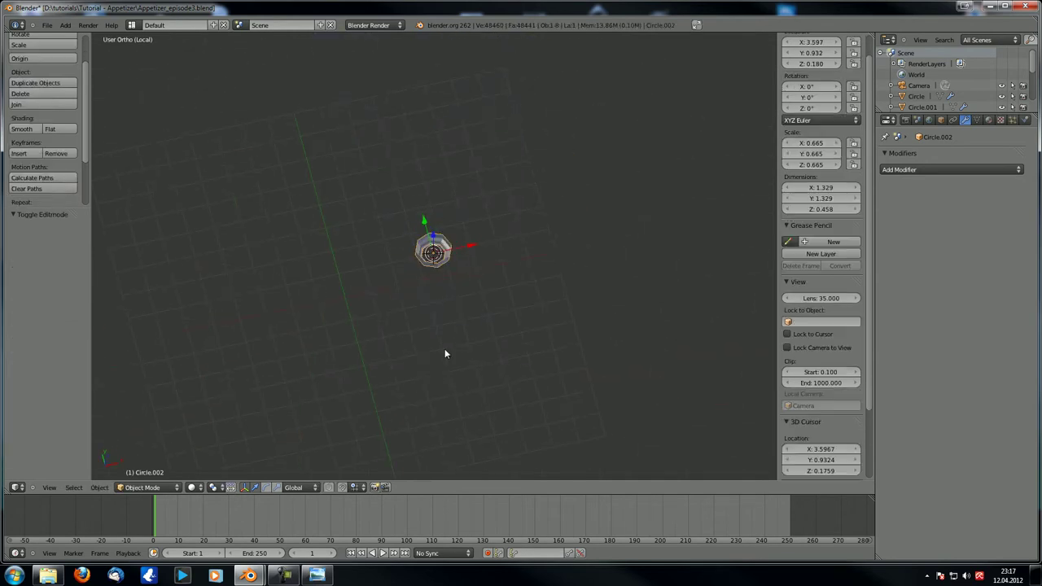
key("KP_Divide")
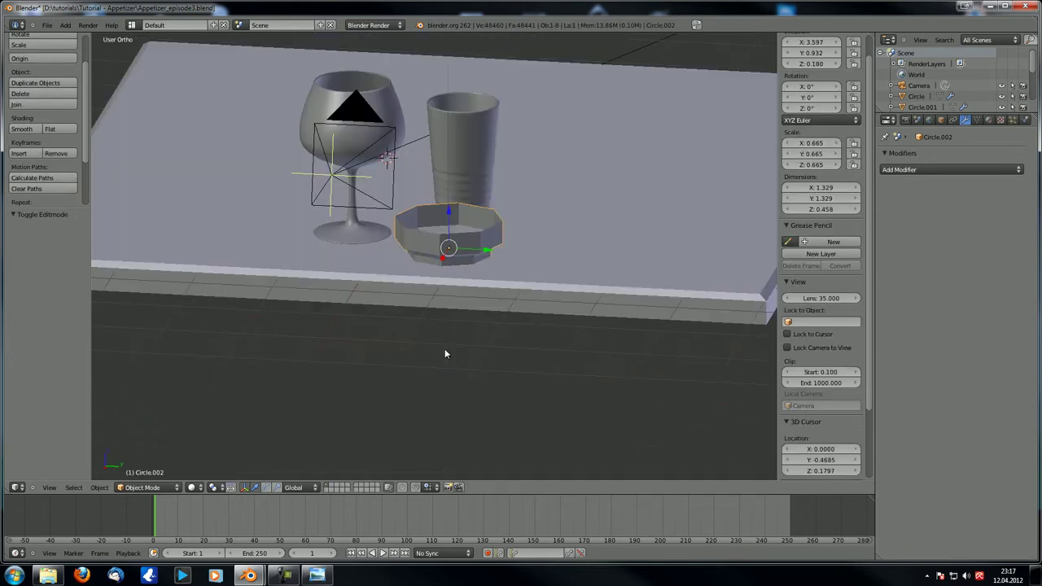
key("KP_1")
scroll(445, 349, "up", 4)
key("Tab")
middle_click_drag(445, 262, 428, 328, "shift")
scroll(428, 314, "up", 4)
middle_click_drag(543, 129, 536, 185, "shift")
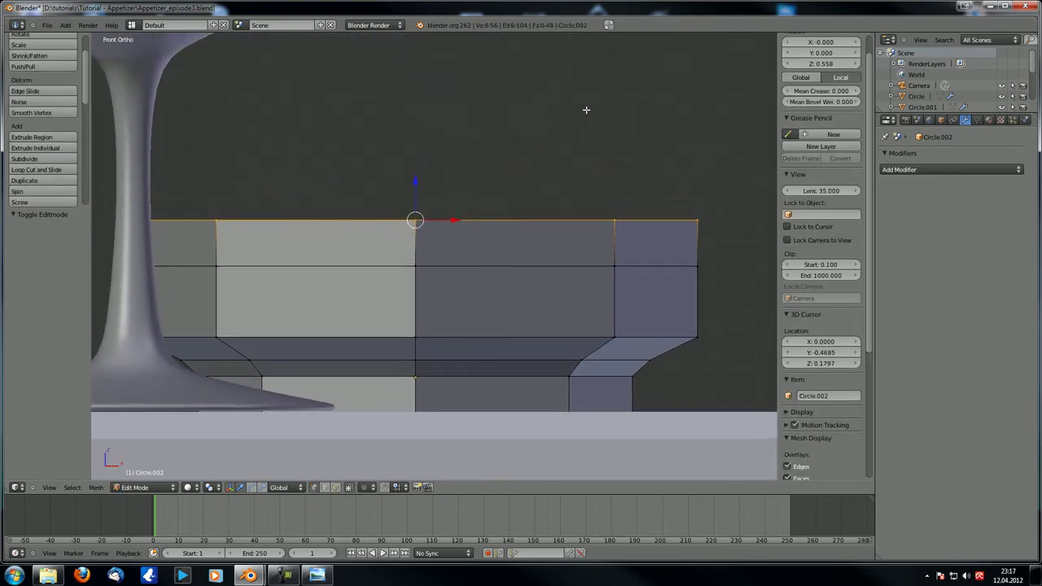
Tilt the top rim loop by about 8 degrees in front view and raise it slightly along Z
key("r")
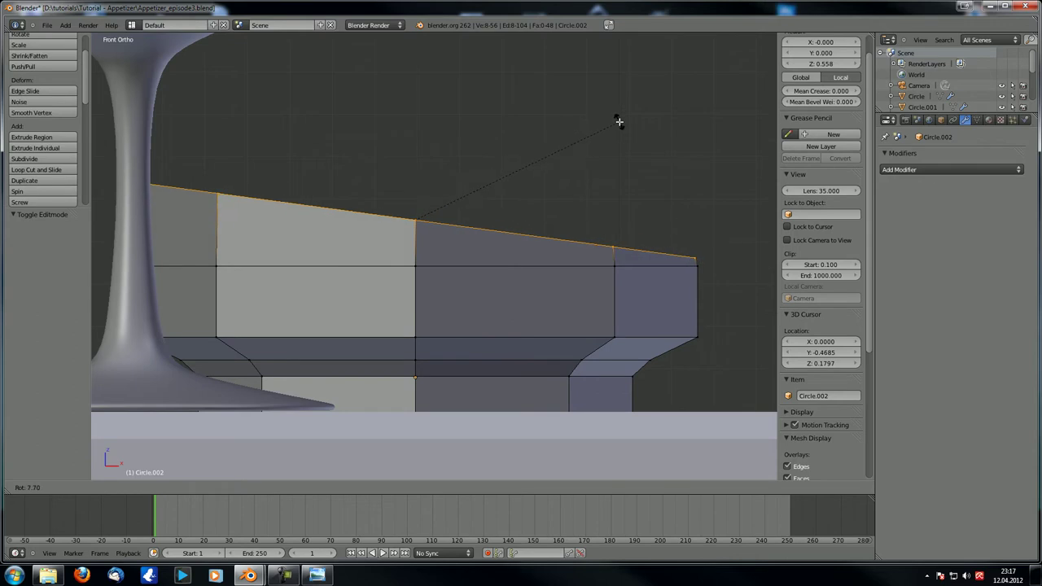
left_click(619, 122)
left_click_drag(416, 187, 419, 177)
key("r")
left_click(619, 89)
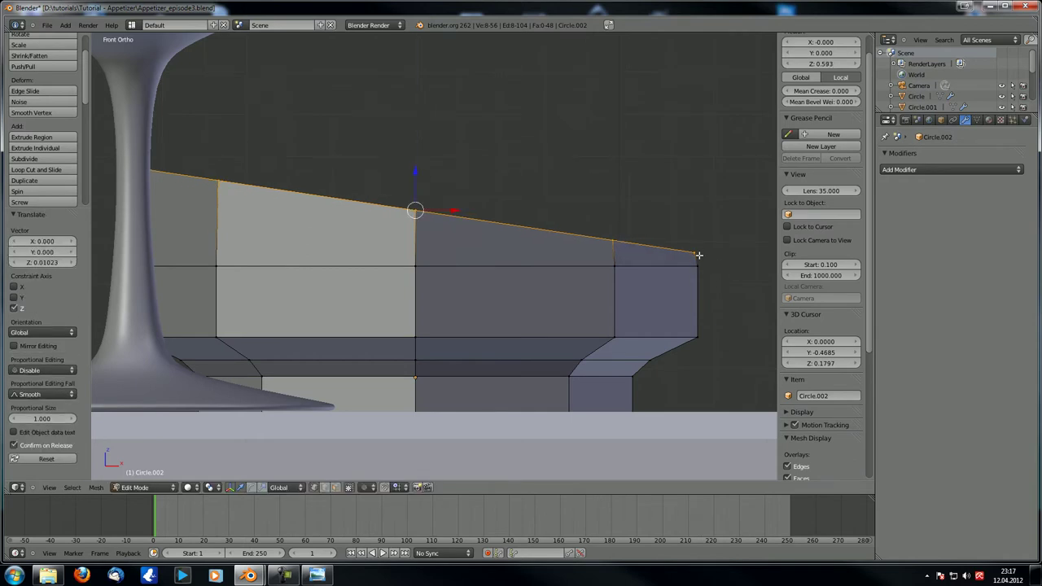
Scale the tilted rim loop to about 1.01 along X so its ends line up with the wall below
middle_click_drag(295, 249, 400, 249, "shift")
key("ctrl+KP_1")
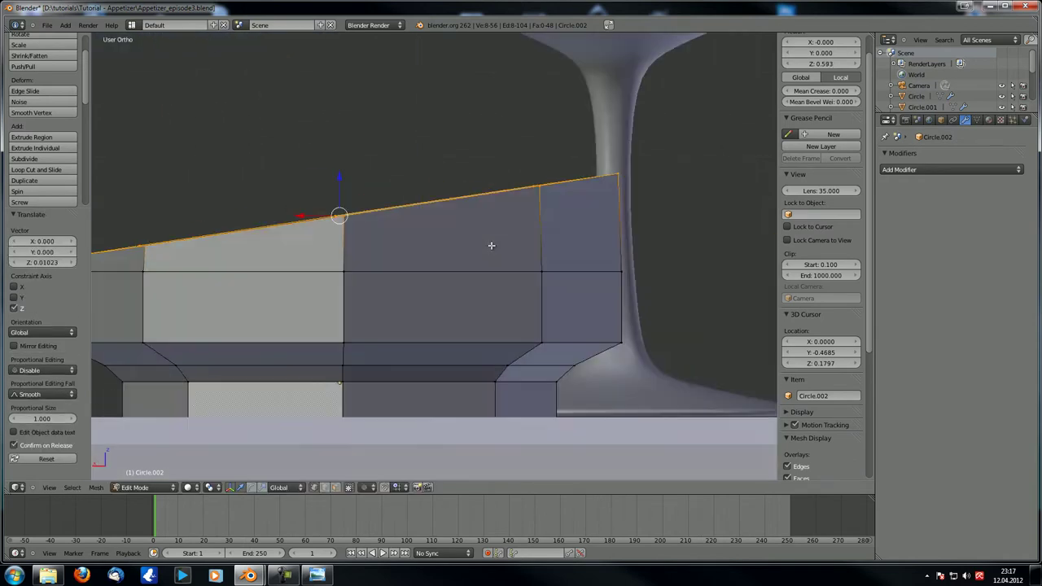
key("ctrl+KP_1")
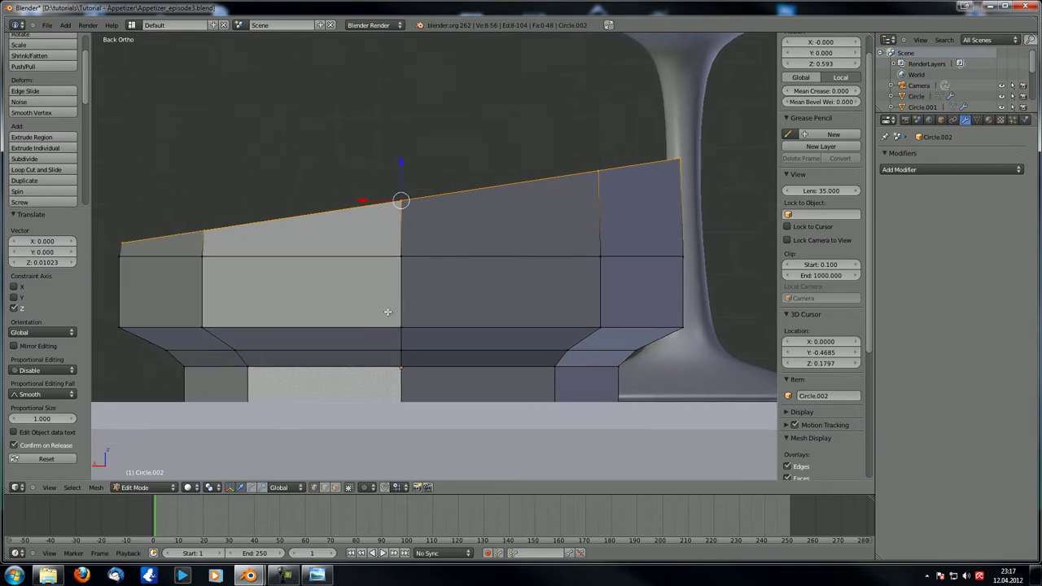
key("s")
key("x")
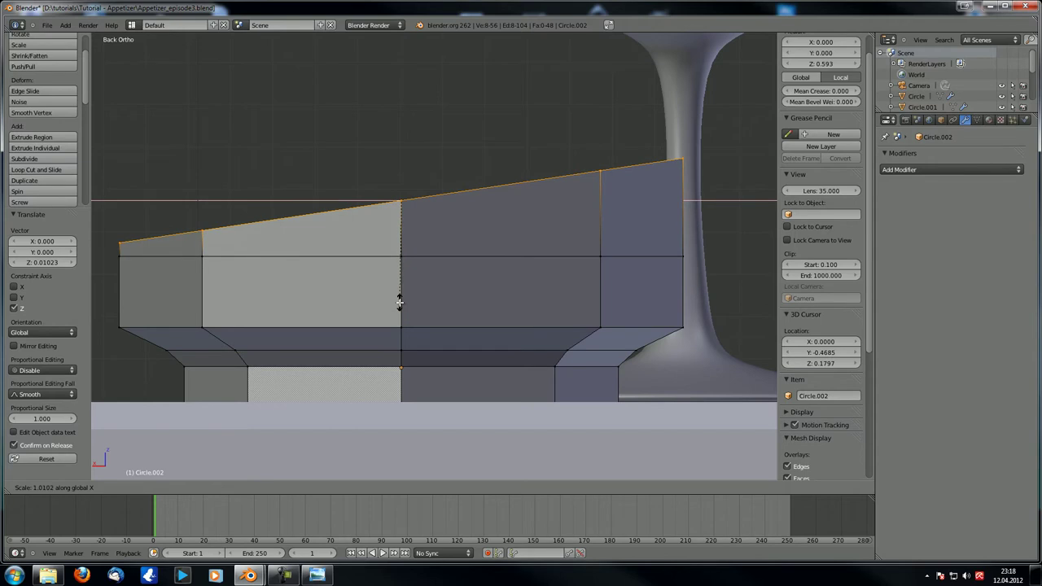
middle_click_drag(400, 302, 562, 261)
scroll(605, 281, "up", 6)
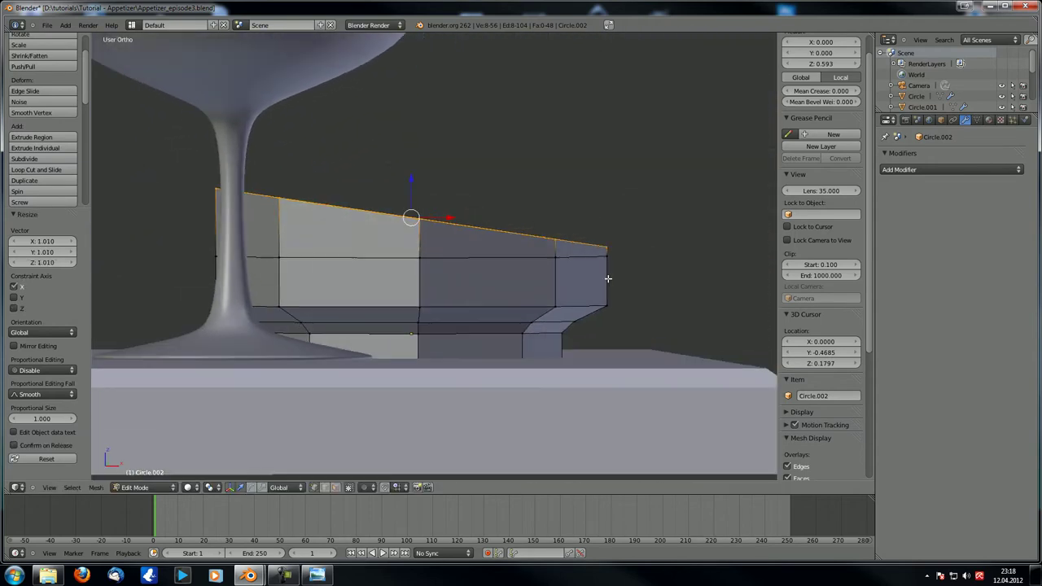
scroll(730, 185, "down", 5)
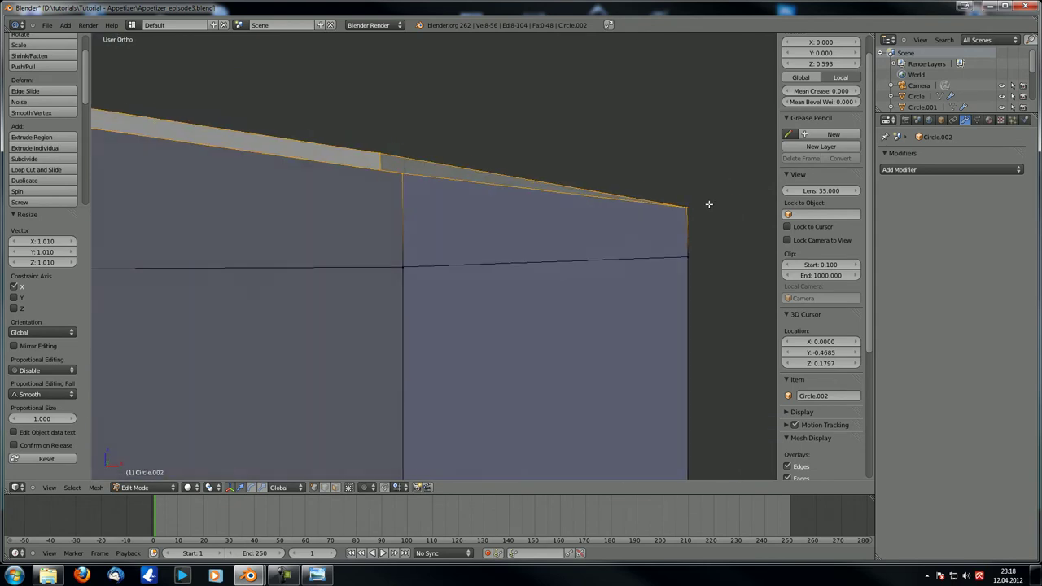
scroll(396, 348, "down", 5)
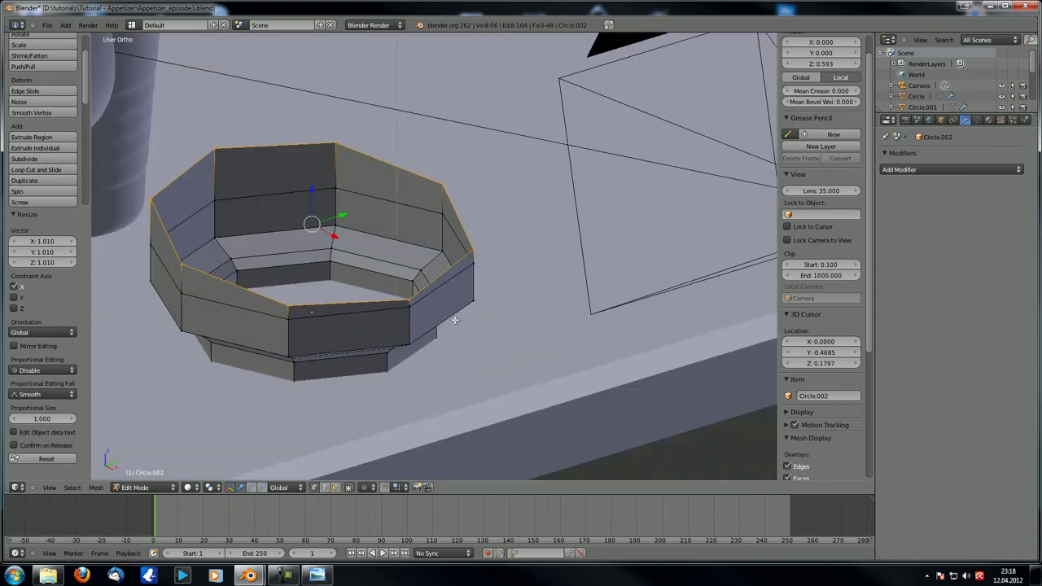
Duplicate the side wall's middle edge loop in place and scale the copy slightly inward
scroll(315, 284, "up", 5)
middle_click_drag(315, 285, 368, 295)
right_click(278, 168, "alt")
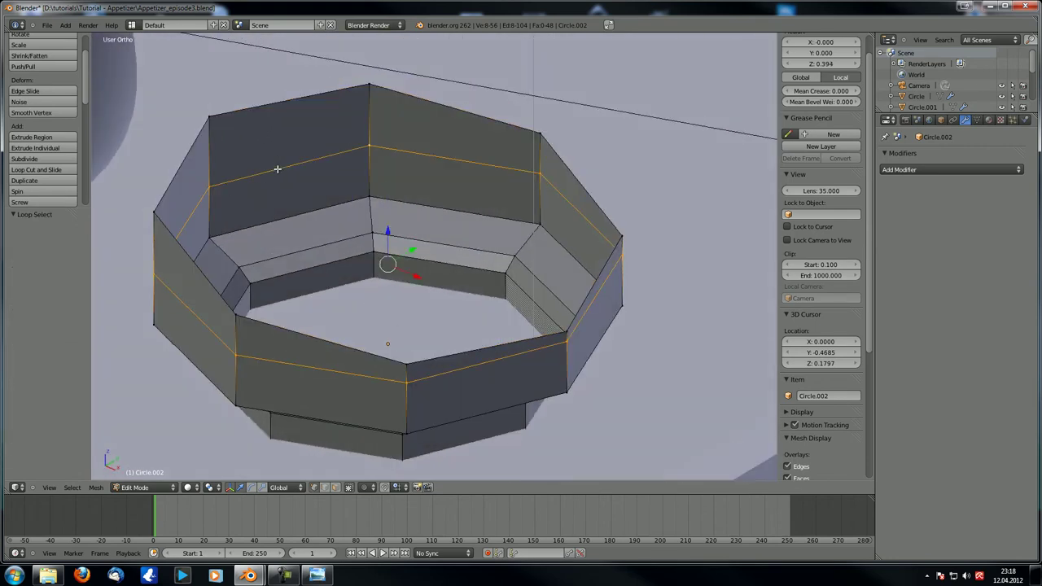
key("shift+d")
left_click(608, 260)
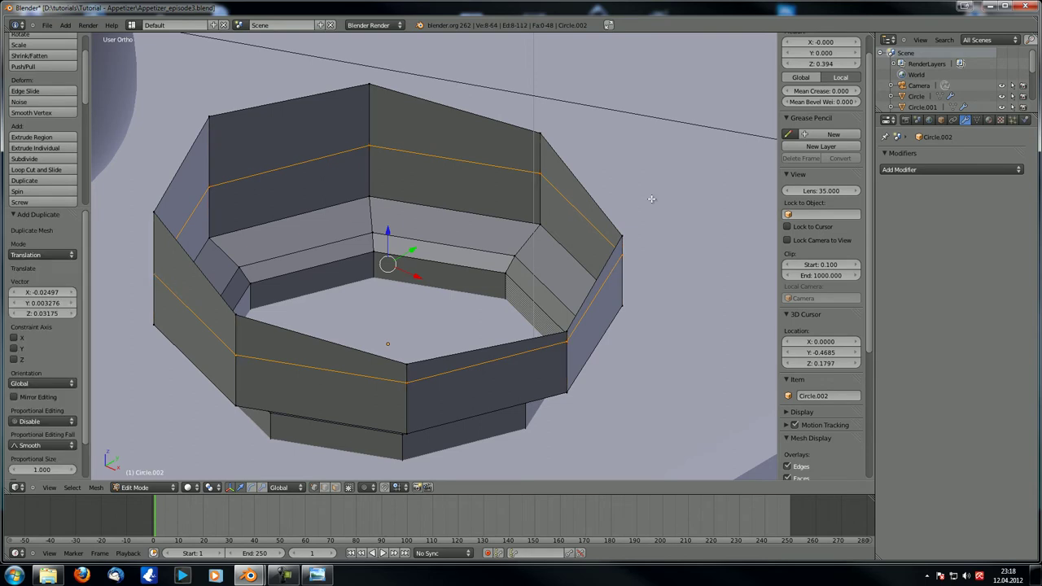
key("s")
left_click(629, 199)
Extrude the tilted rim loop inward, scaling it to about 0.92, to give the rim its thickness
right_click(576, 179, "alt")
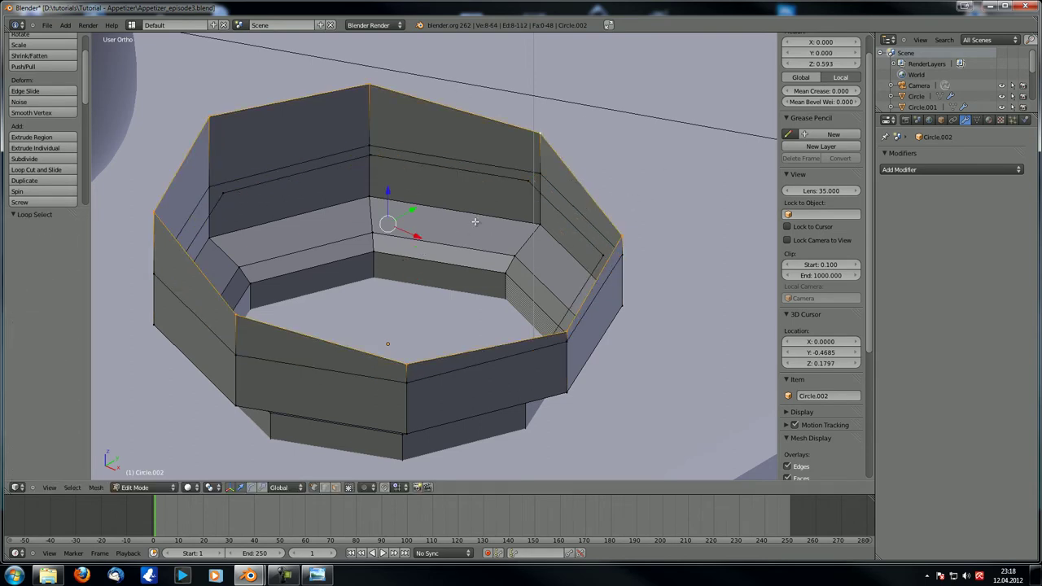
key("e")
key("s")
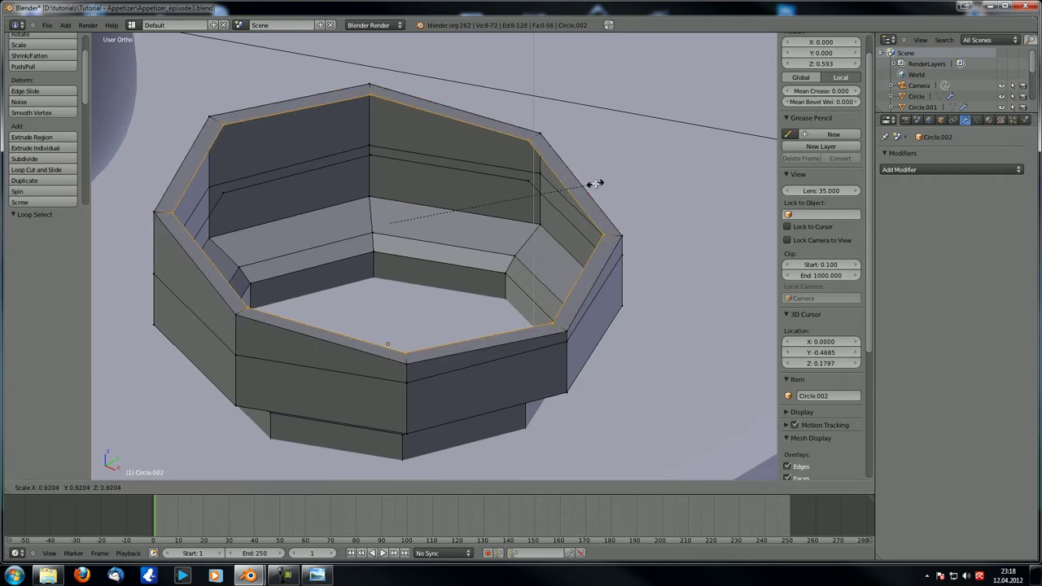
left_click(600, 182)
Scale the duplicated inner edge loop further inward to about 0.896
right_click(346, 164, "alt")
key("s")
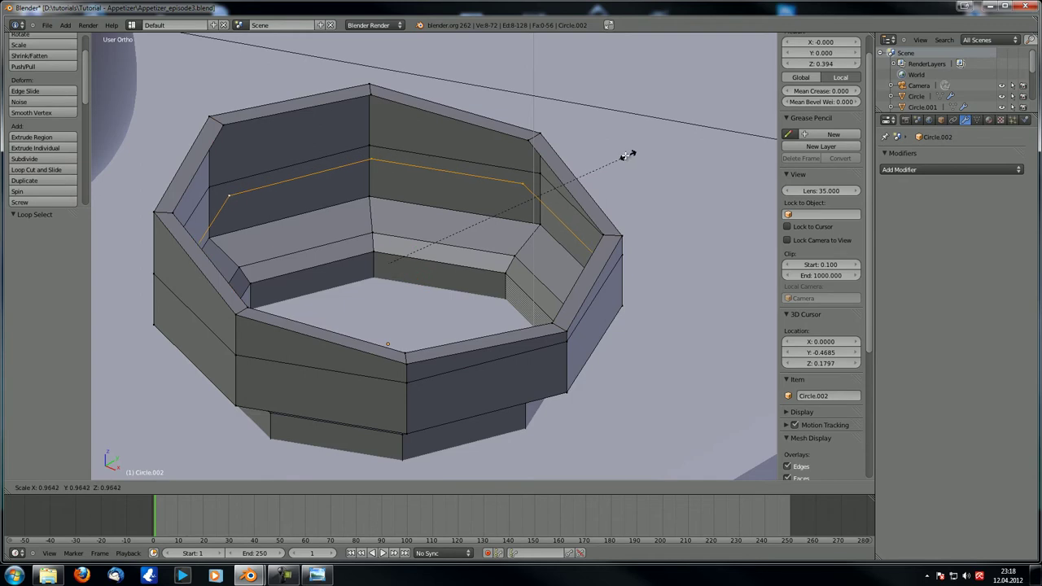
left_click(609, 161)
middle_click_drag(609, 161, 391, 287)
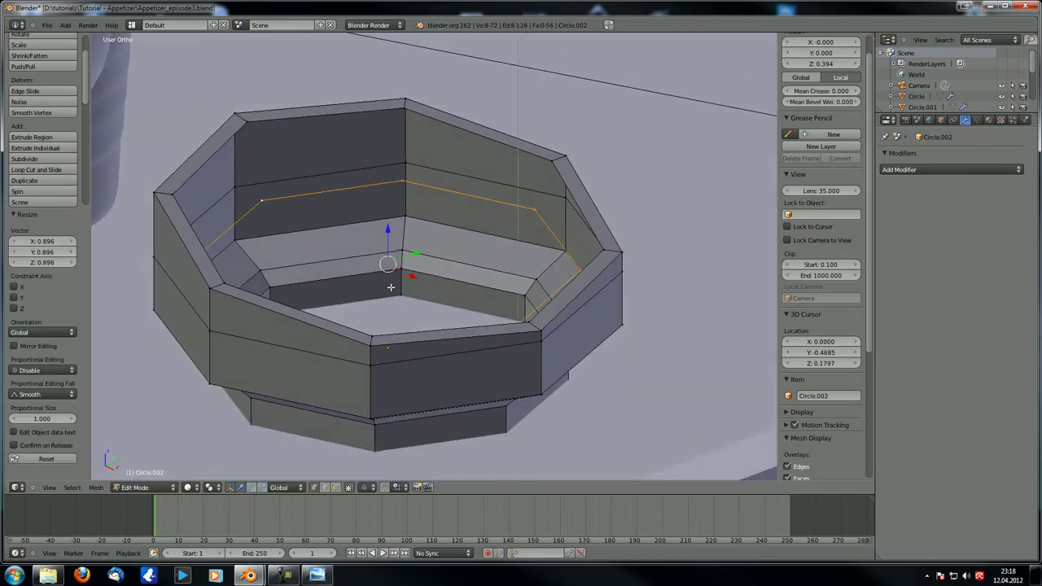
In edge selection mode, fill six faces between the rim's inner edge and the duplicated loop to build the inner wall
left_click(335, 488)
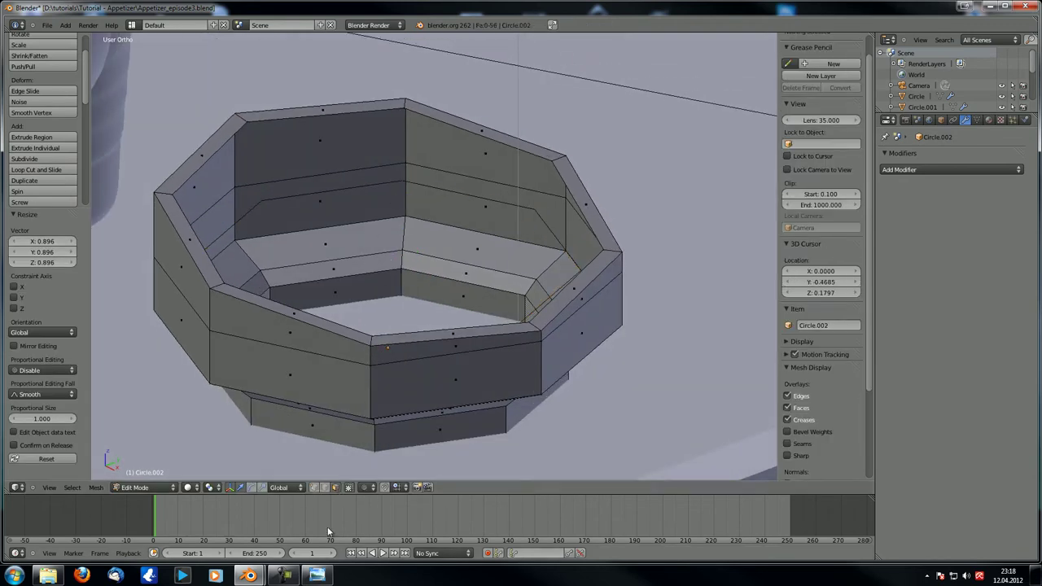
right_click(364, 199)
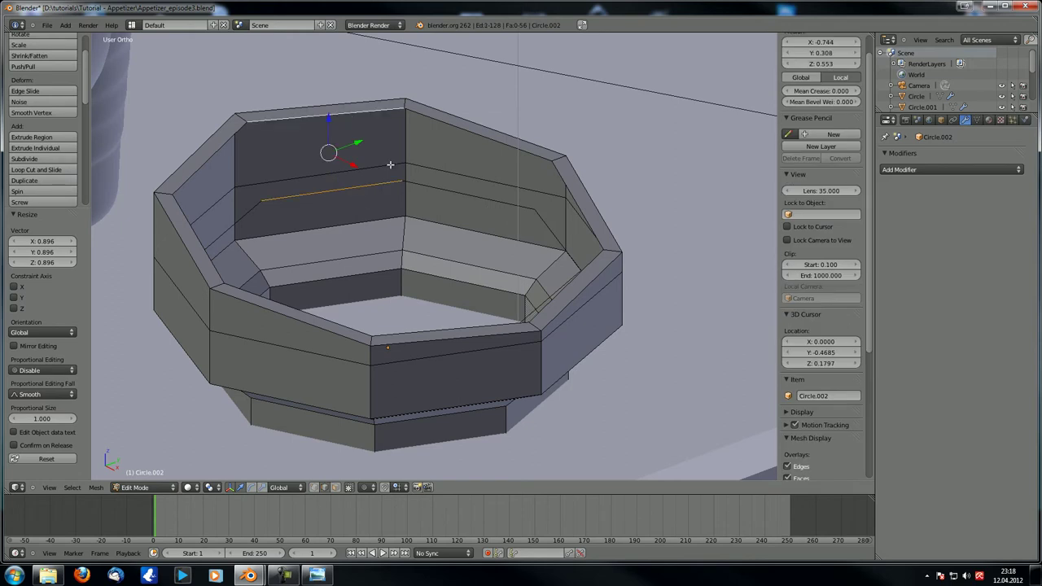
middle_click_drag(390, 164, 381, 203)
middle_click_drag(343, 239, 369, 215)
scroll(366, 226, "up", 1)
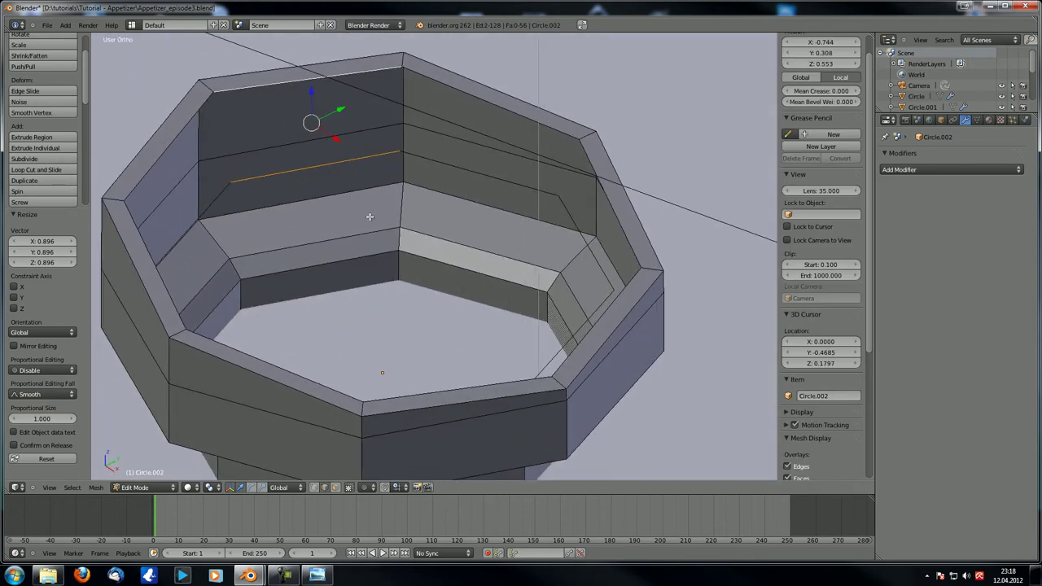
middle_click_drag(430, 231, 472, 112)
key("f")
right_click(466, 155)
key("f")
right_click(650, 112)
right_click(634, 161, "shift")
key("f")
key("f")
right_click(336, 147)
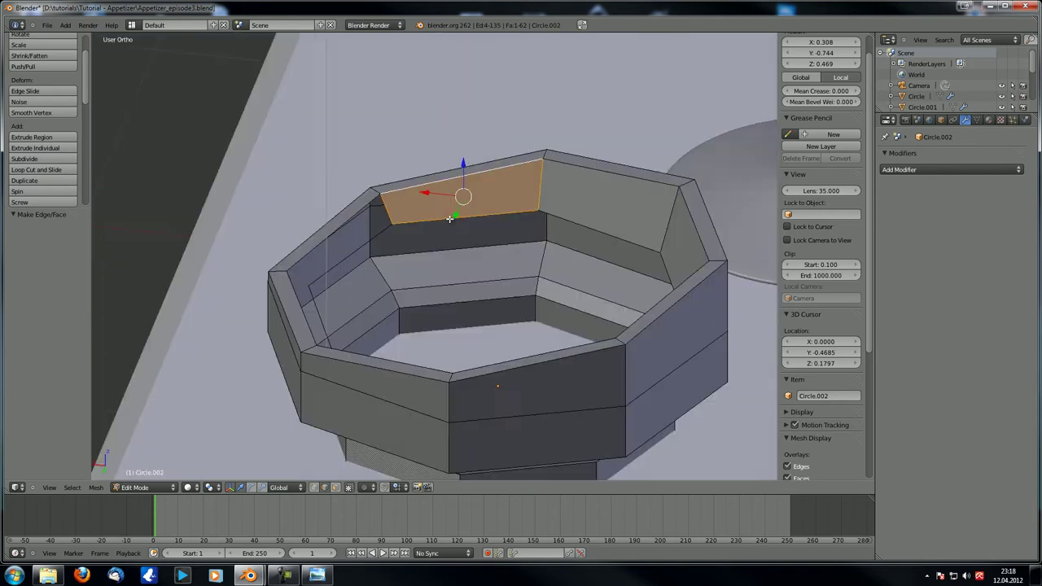
Fill the last two gaps between the rim's inner edge and the duplicated loop, and clear the selection
middle_click_drag(450, 219, 445, 221)
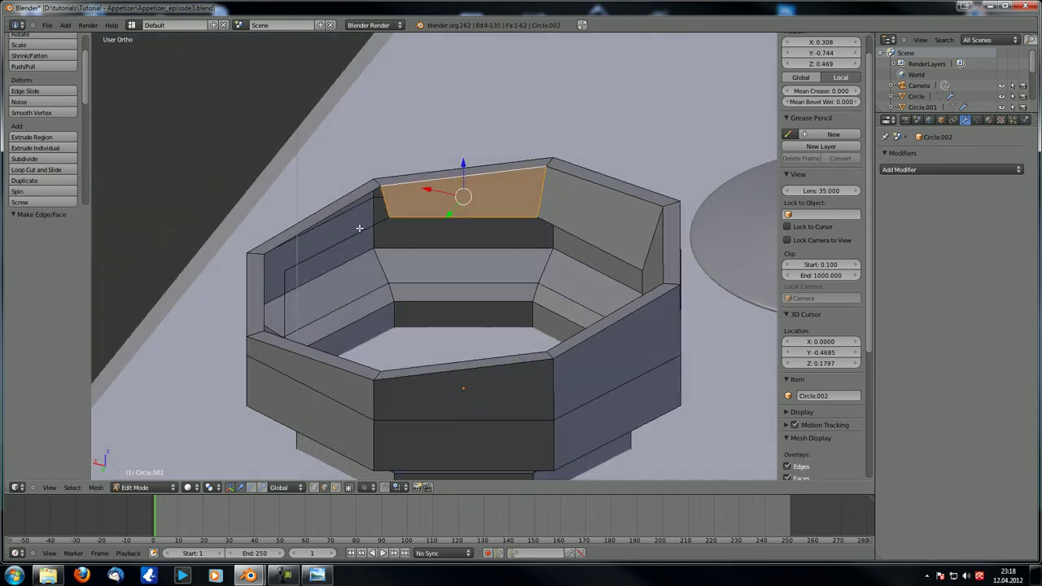
right_click(359, 228)
key("f")
middle_click_drag(327, 270, 236, 288)
right_click(218, 289)
right_click(196, 266, "shift")
key("f")
scroll(220, 268, "down", 3)
key("a")
Lower the inner wall's bottom edge loop along Z to a local height of about 0.244
middle_click_drag(313, 284, 432, 302)
scroll(433, 303, "down", 1)
right_click(380, 173, "alt")
middle_click_drag(370, 181, 415, 159)
scroll(407, 167, "up", 4)
middle_click_drag(358, 212, 485, 244, "shift")
scroll(484, 244, "up", 2)
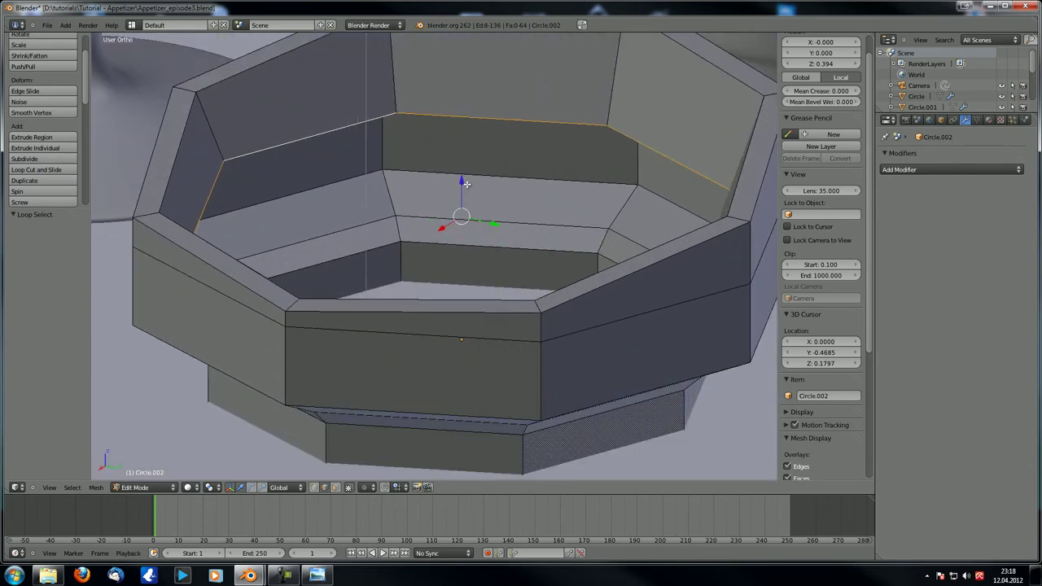
key("g")
key("z")
left_click(519, 358)
scroll(519, 358, "up", 2)
mouse_move(520, 359)
middle_mouse_down()
mouse_move(486, 375)
mouse_move(487, 392)
mouse_move(516, 377)
mouse_move(507, 369)
middle_mouse_up()
left_click_drag(464, 222, 467, 229)
middle_click_drag(423, 343, 469, 354)
Extrude the inner wall's bottom loop inward, scaling it to about 0.627, to start the bowl's floor
key("e")
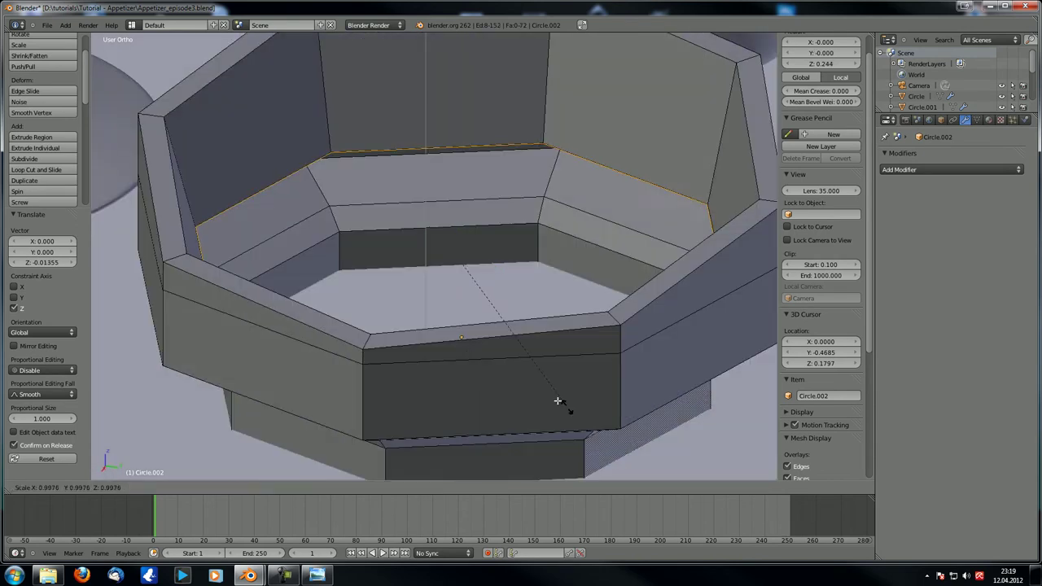
key("s")
left_click(514, 362)
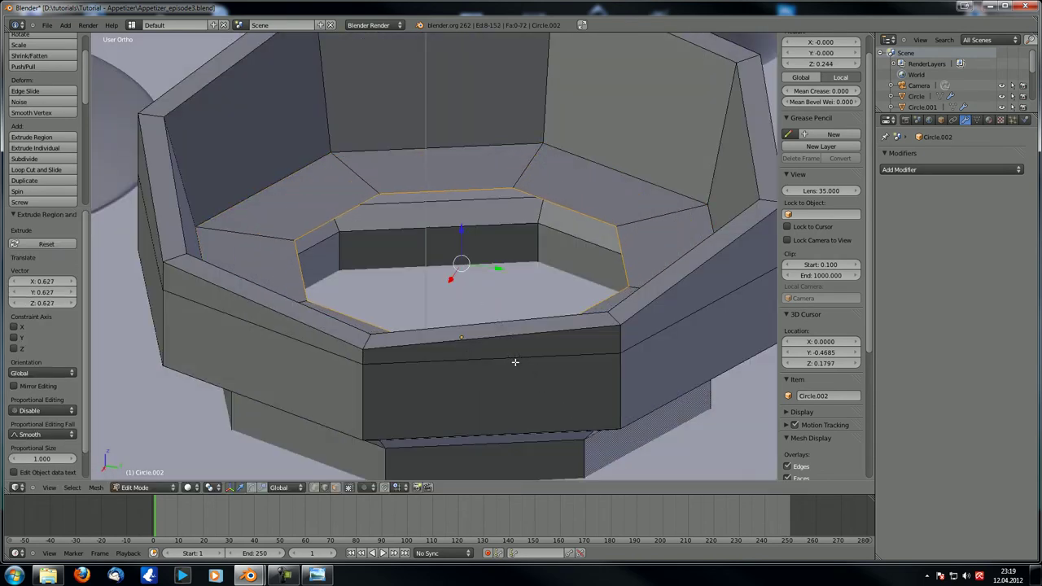
Extrude the floor's open loop inward at a scale of about 0.33 and merge it at its center to close the floor
key("e")
key("s")
left_click(474, 326)
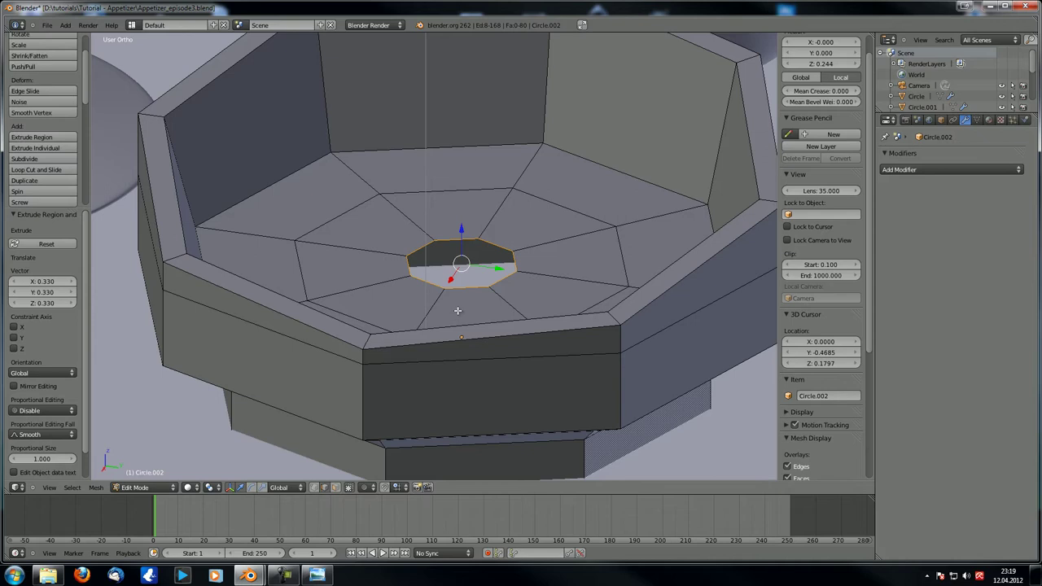
key("alt+m")
left_click(510, 356)
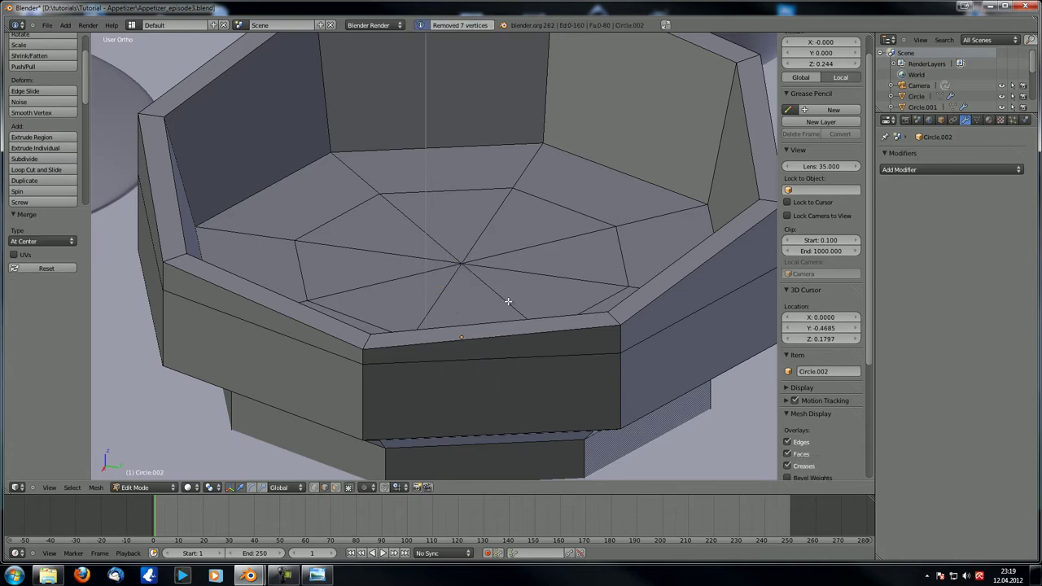
scroll(507, 326, "down", 3)
key("Tab")
middle_click_drag(420, 298, 383, 313)
Lower the floor's central vertex and its surrounding ring by about 0.02 along Z, and return to Object Mode
key("Tab")
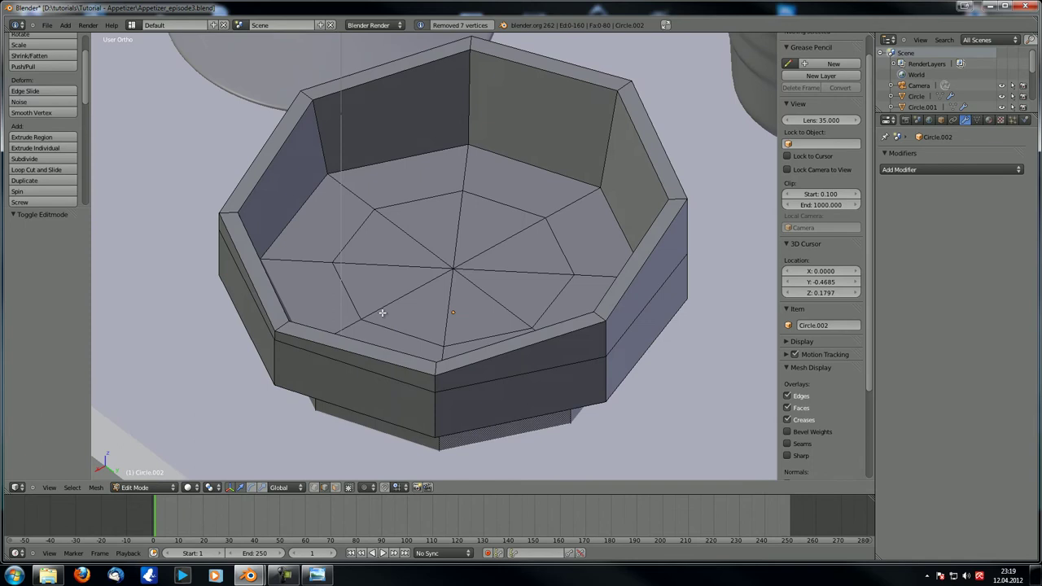
right_click(366, 219, "alt")
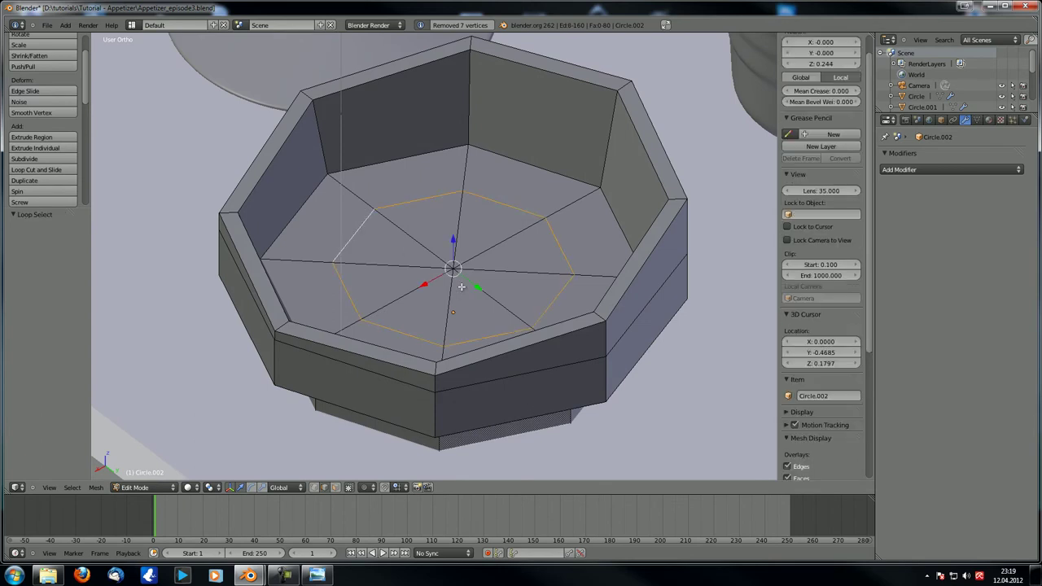
left_click(315, 489)
right_click(451, 270)
key("ctrl+KP_Add")
middle_click_drag(399, 253, 426, 227)
scroll(461, 215, "up", 2)
scroll(401, 301, "down", 2)
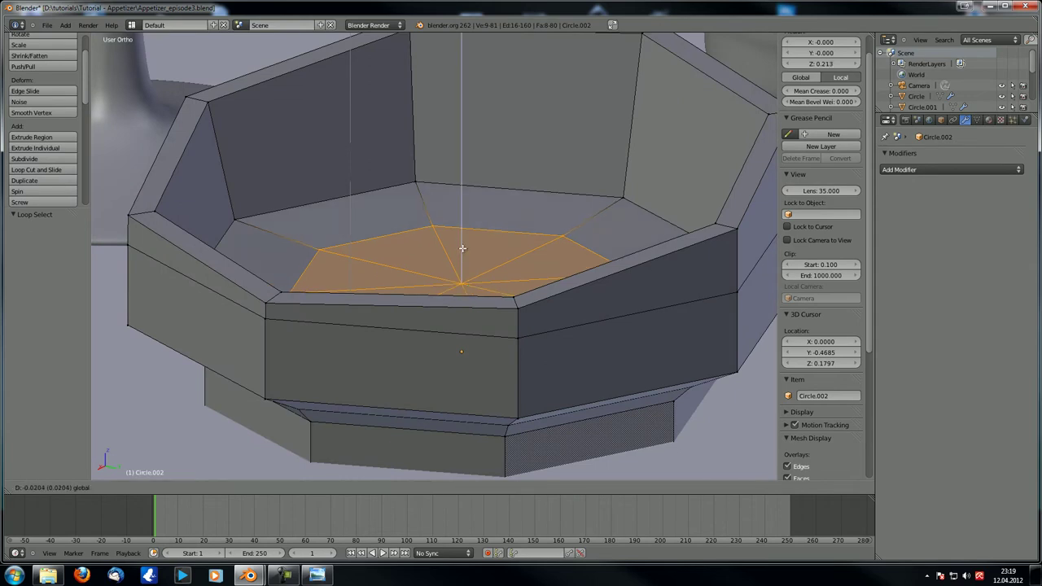
key("Tab")
scroll(401, 300, "down", 4)
middle_click_drag(401, 284, 521, 309)
scroll(491, 311, "up", 2)
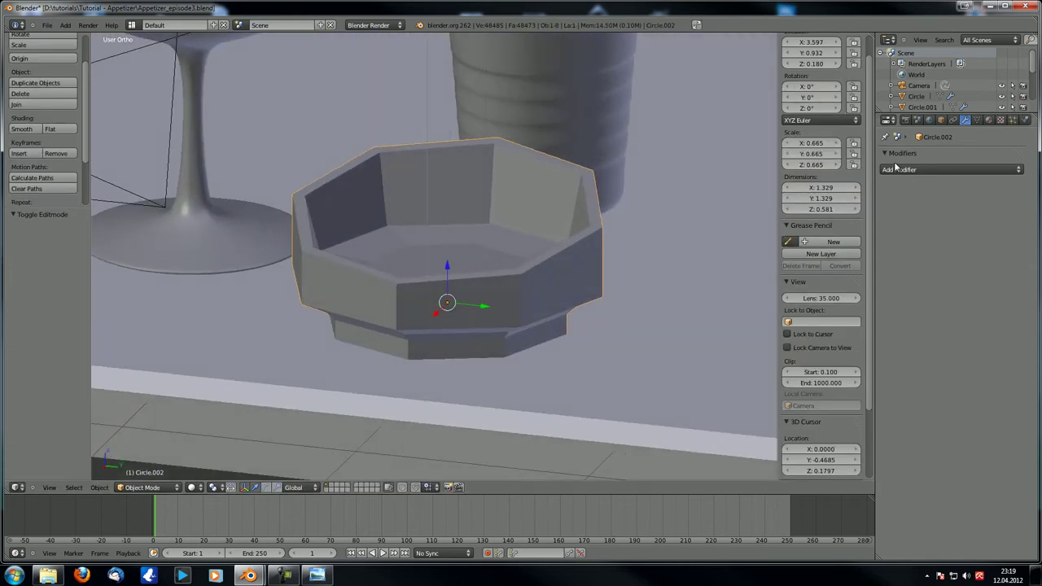
Add a Subdivision Surface modifier to the bowl and set its view subdivisions to 3
left_click(923, 170)
left_click(813, 337)
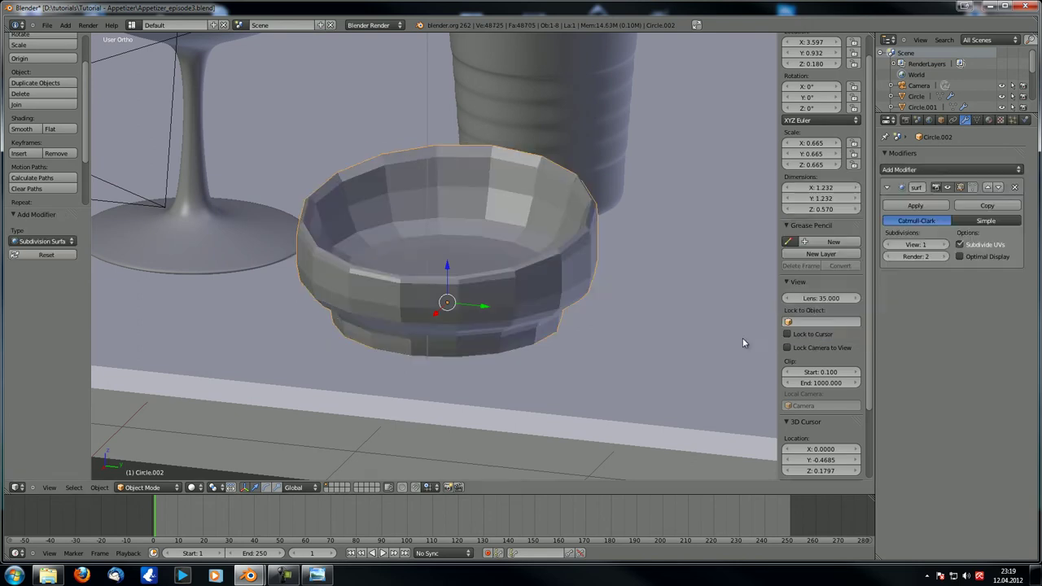
left_click(942, 245)
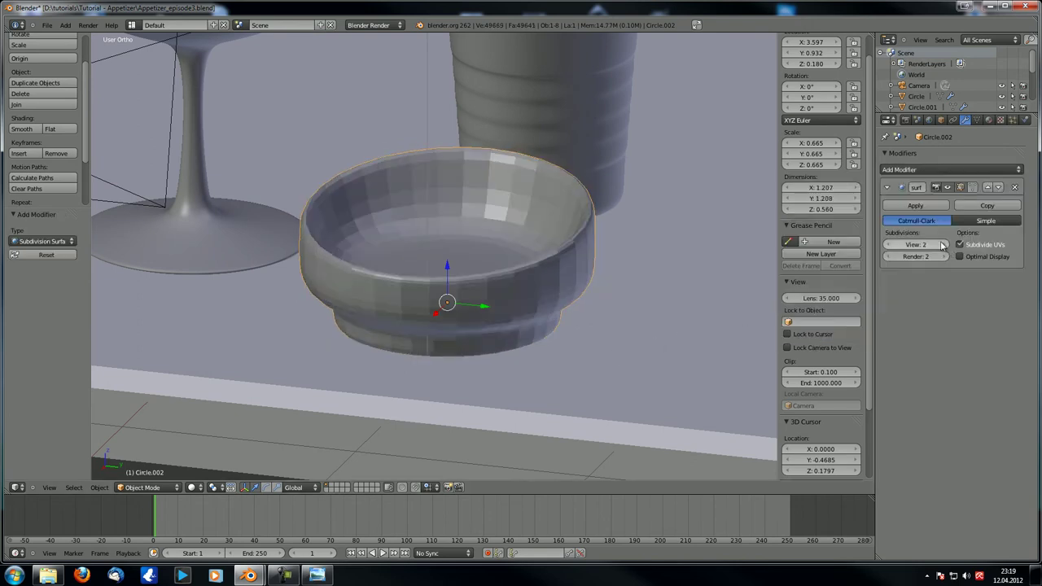
left_click(942, 245)
middle_click_drag(553, 308, 466, 317)
scroll(287, 253, "up", 3)
middle_click_drag(287, 253, 273, 379)
scroll(302, 243, "down", 3)
scroll(495, 289, "down", 4)
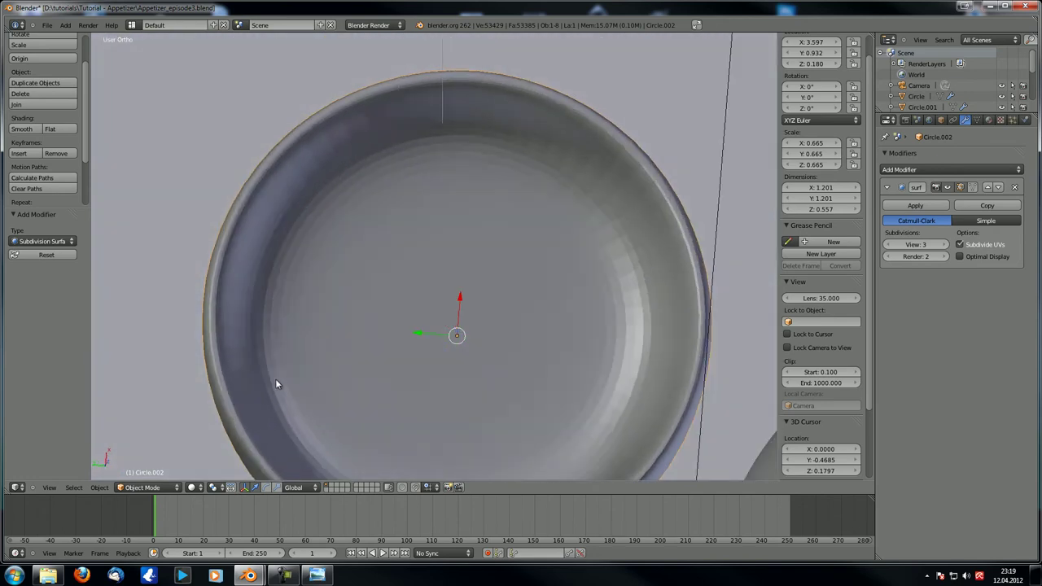
scroll(273, 380, "up", 3)
middle_click_drag(467, 364, 607, 297)
Try to move the floor's center vertex and one adjacent ring vertex along Z, and undo the move
key("Tab")
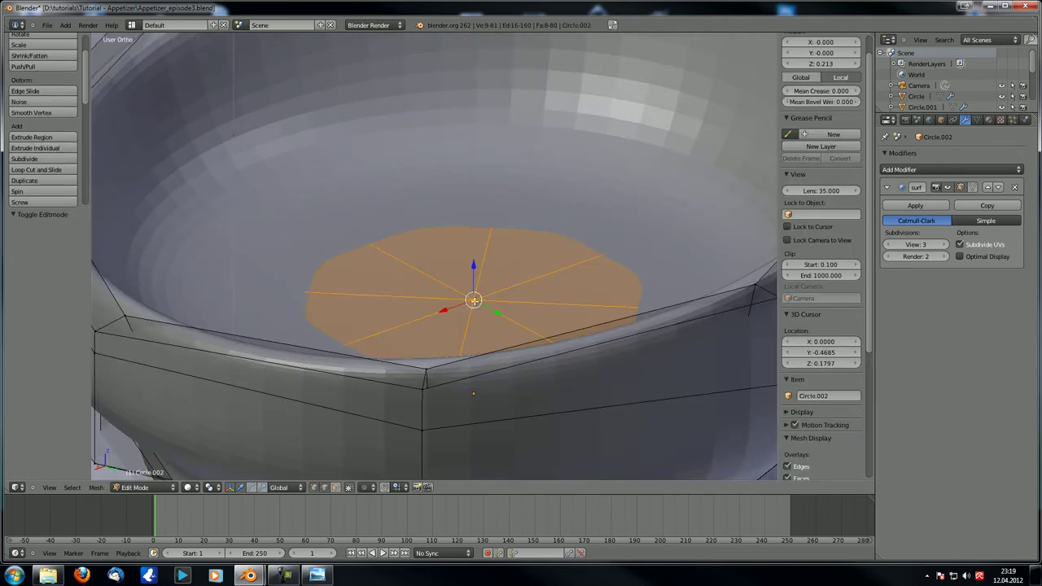
left_click_drag(475, 271, 480, 214)
right_click(480, 214)
right_click(475, 277)
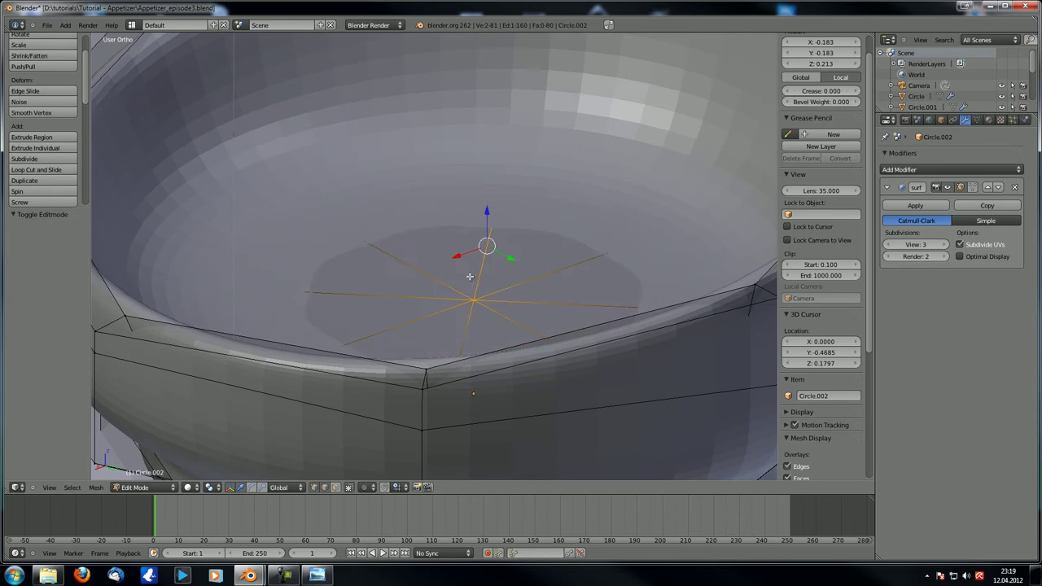
key("g")
key("z")
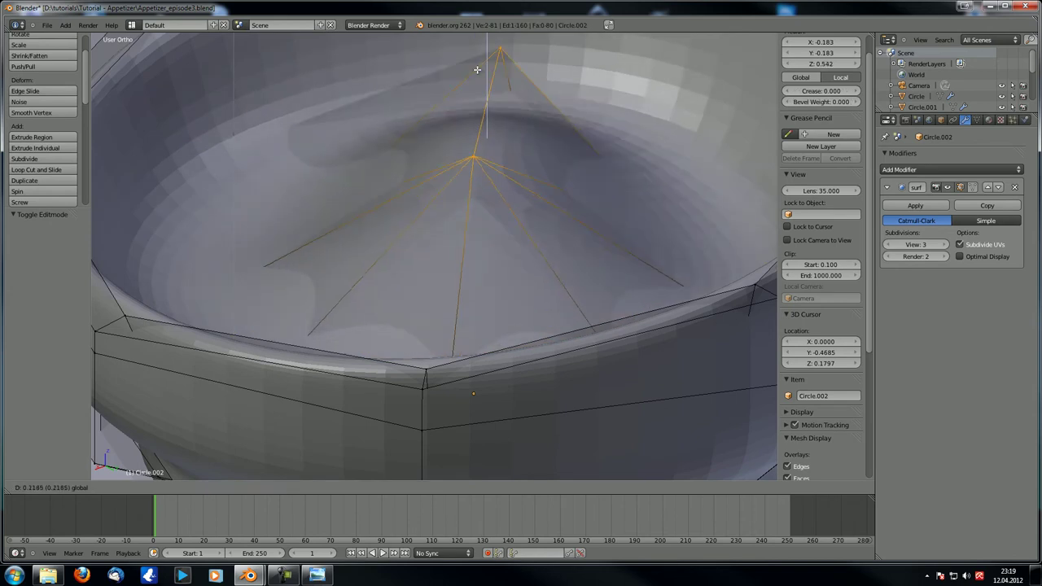
left_click(484, 241)
scroll(483, 240, "down", 3)
middle_click_drag(484, 240, 536, 276)
key("ctrl+z")
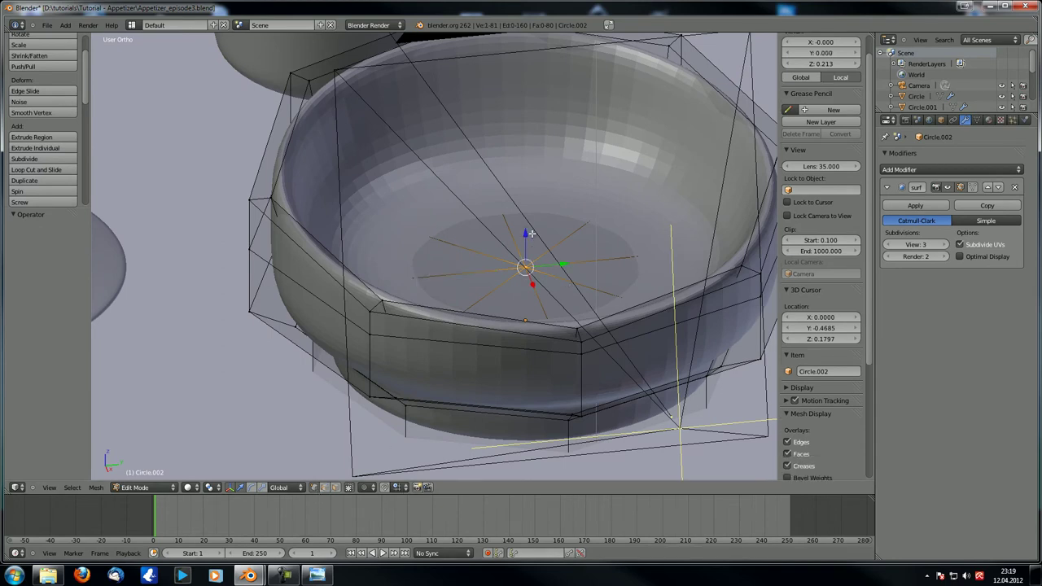
Lower the floor's center vertex along Z to a local height of about 0.077, and return to Object Mode
key("g")
key("z")
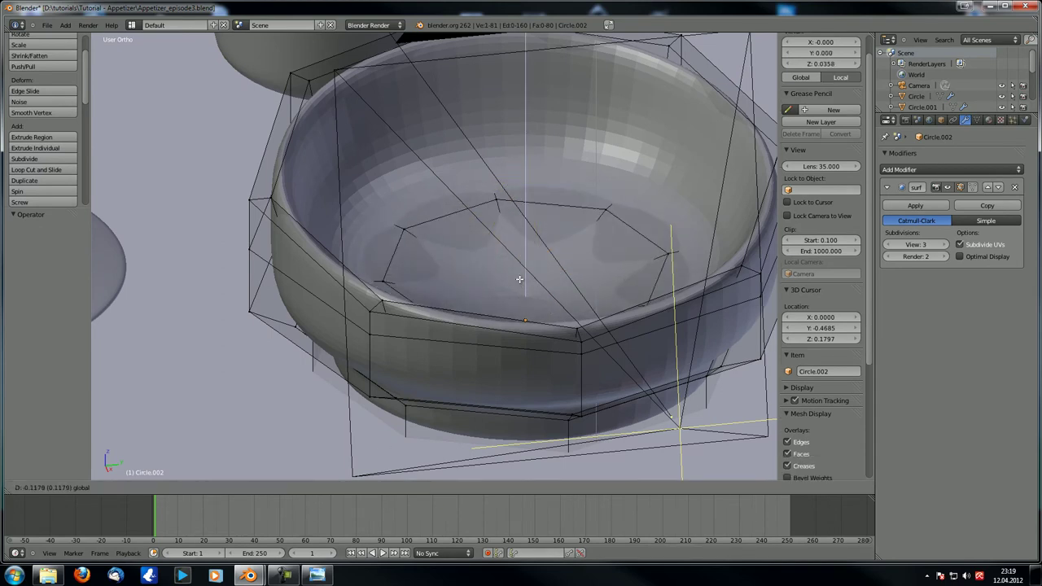
left_click(519, 269)
key("Tab")
middle_click_drag(519, 268, 519, 229)
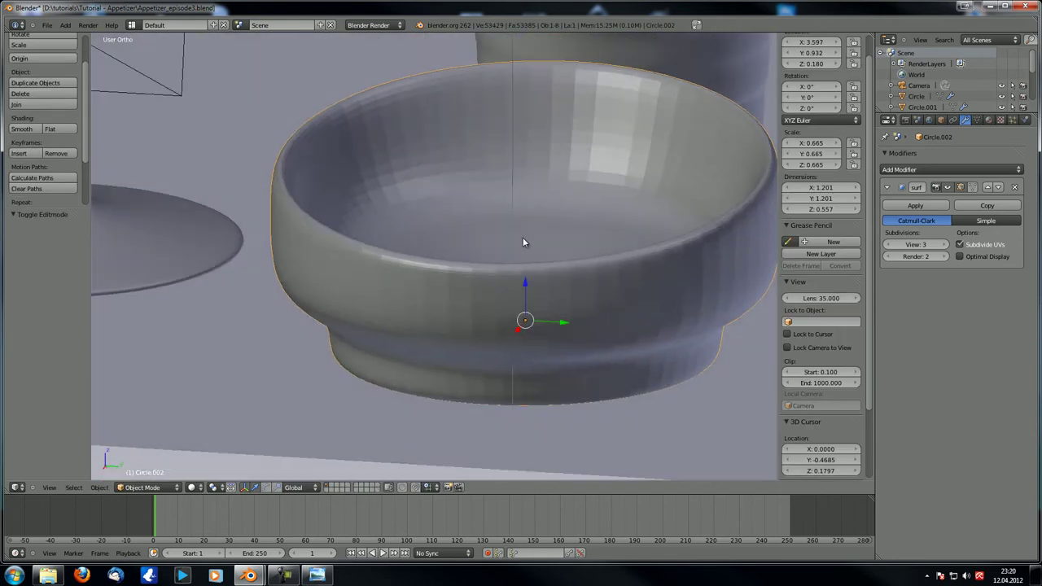
scroll(527, 259, "up", 3)
Try to add a loop cut across the triangular faces around the floor's center, and undo it
key("Tab")
key("Tab")
key("Tab")
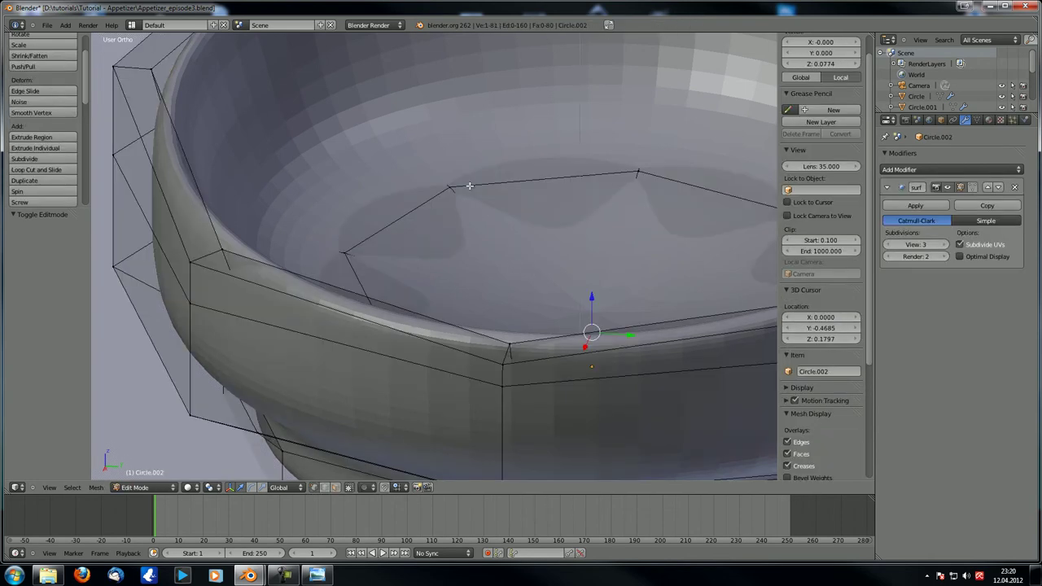
middle_click_drag(627, 191, 471, 245)
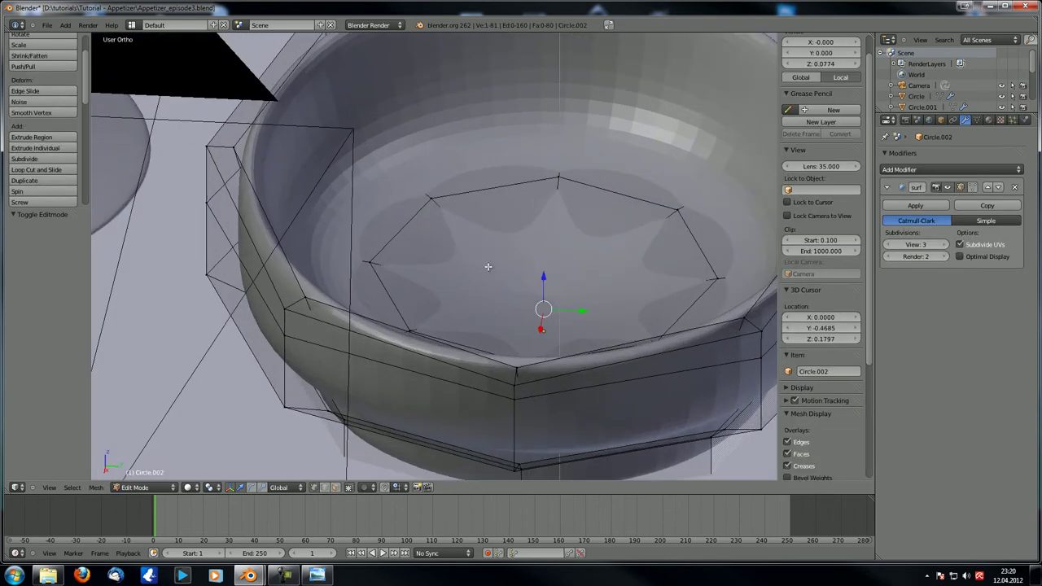
middle_click_drag(481, 310, 489, 308)
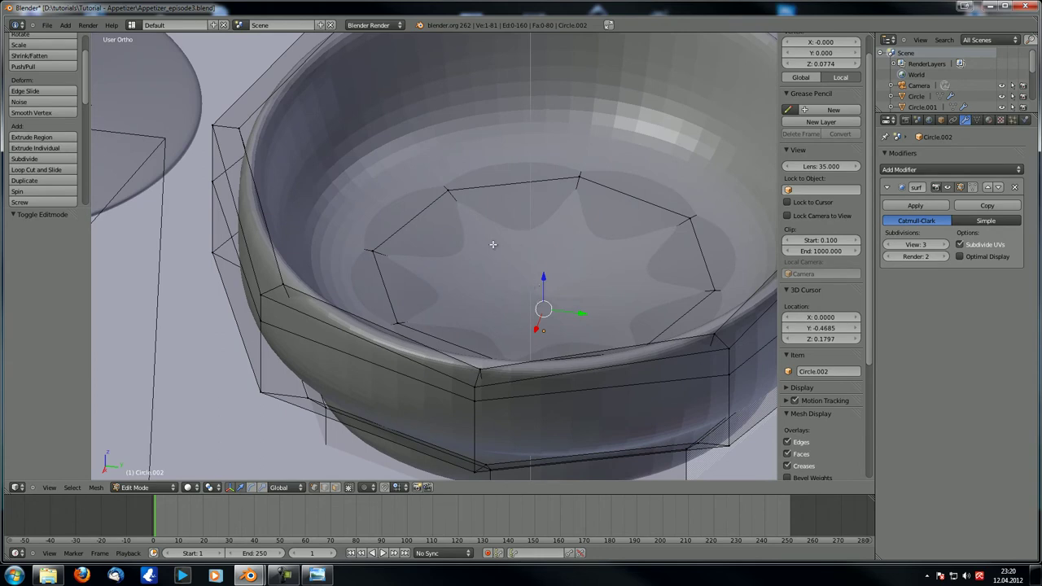
key("ctrl+r")
left_click(475, 228)
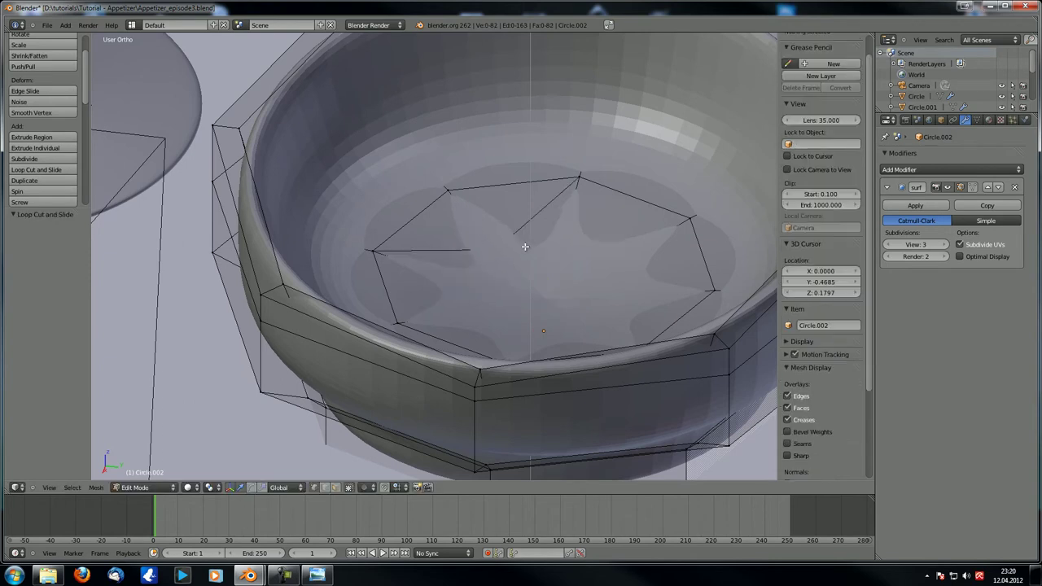
key("ctrl+z")
Add an edge loop around the outer floor, and flatten the inner ring with the center vertex by scaling them to 0 along Z
middle_click_drag(499, 310, 500, 326)
key("z")
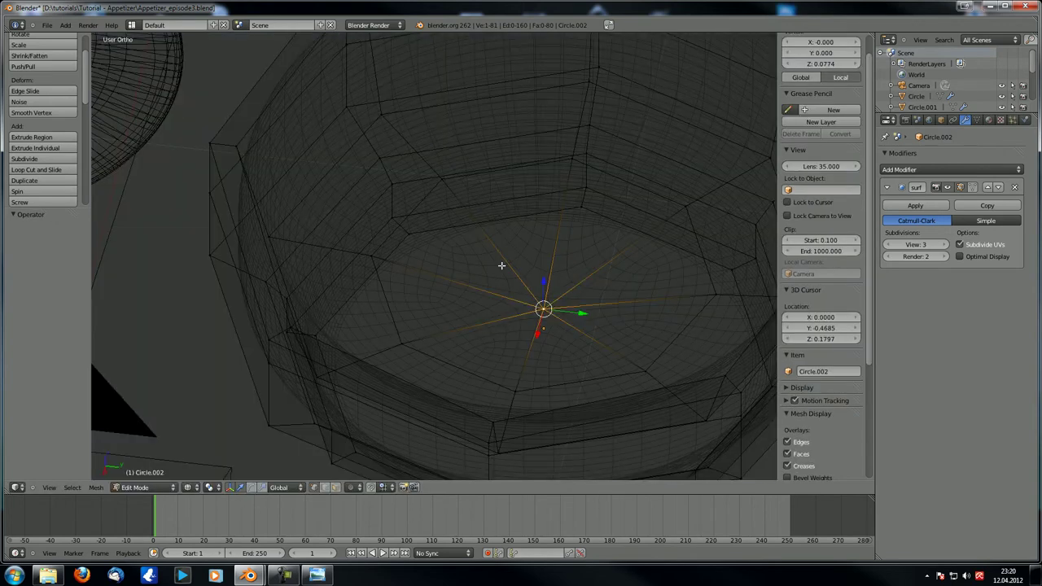
right_click(422, 157, "alt")
right_click(430, 188, "alt")
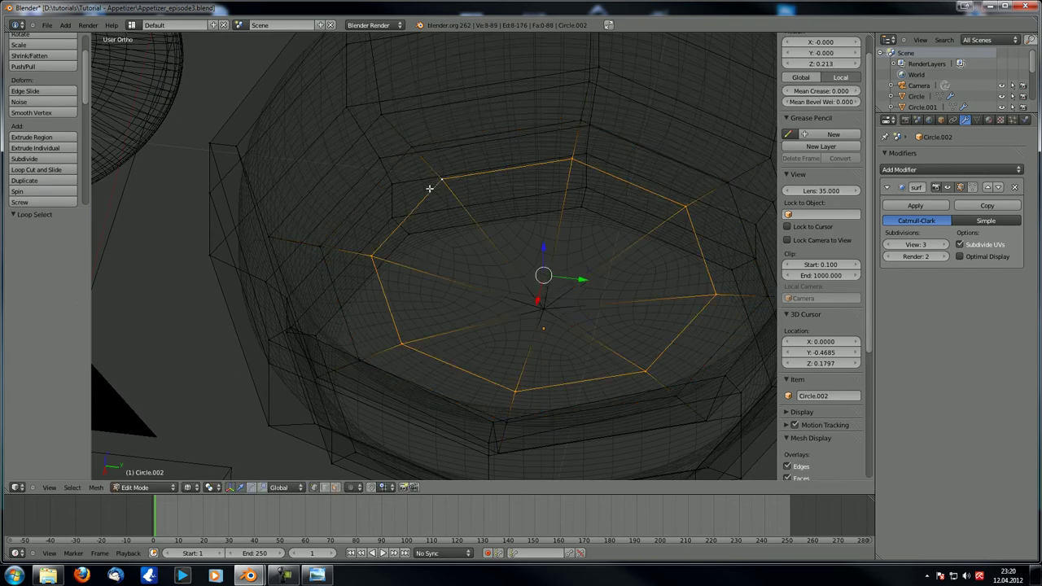
right_click(544, 308, "shift")
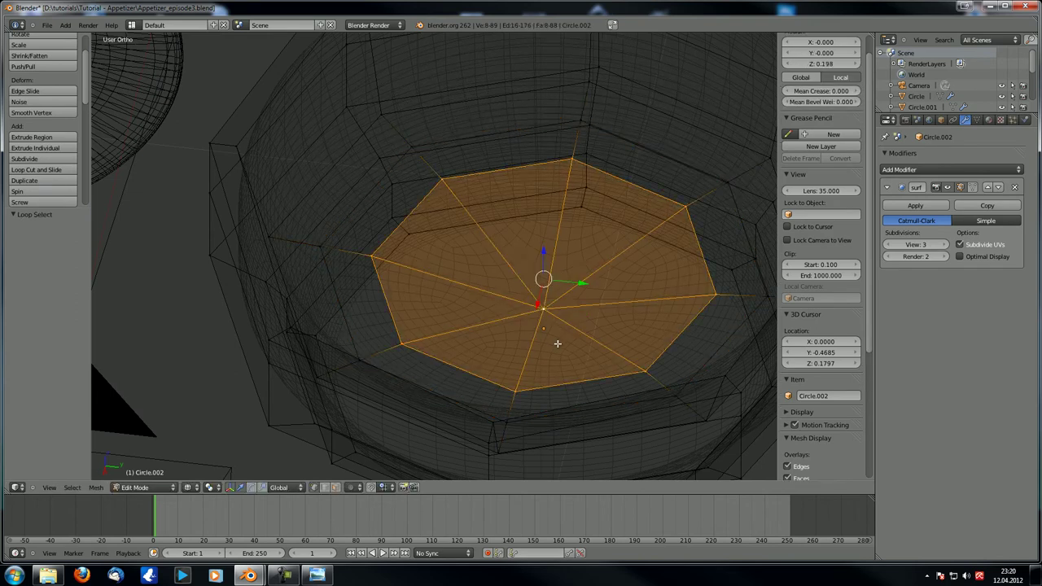
type("sz")
type("0")
key("Return")
Lower the outer floor's added edge loop along Z to a local height of about 0.221, and return to Object Mode
key("Tab")
mouse_move(543, 330)
middle_mouse_down()
mouse_move(534, 301)
mouse_move(579, 296)
mouse_move(574, 171)
middle_mouse_up()
key("z")
key("Tab")
right_click(574, 169, "alt")
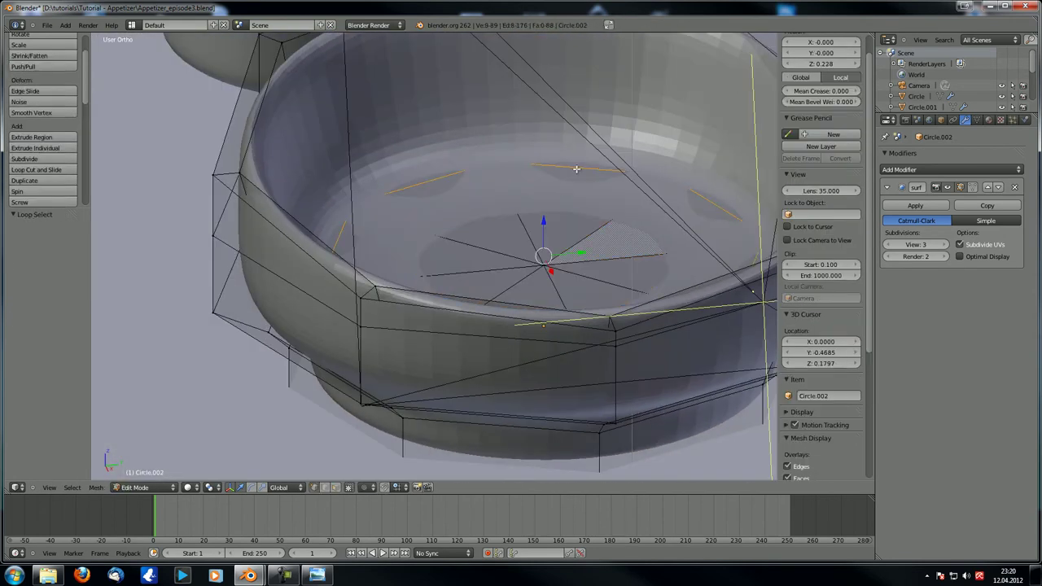
key("g")
key("z")
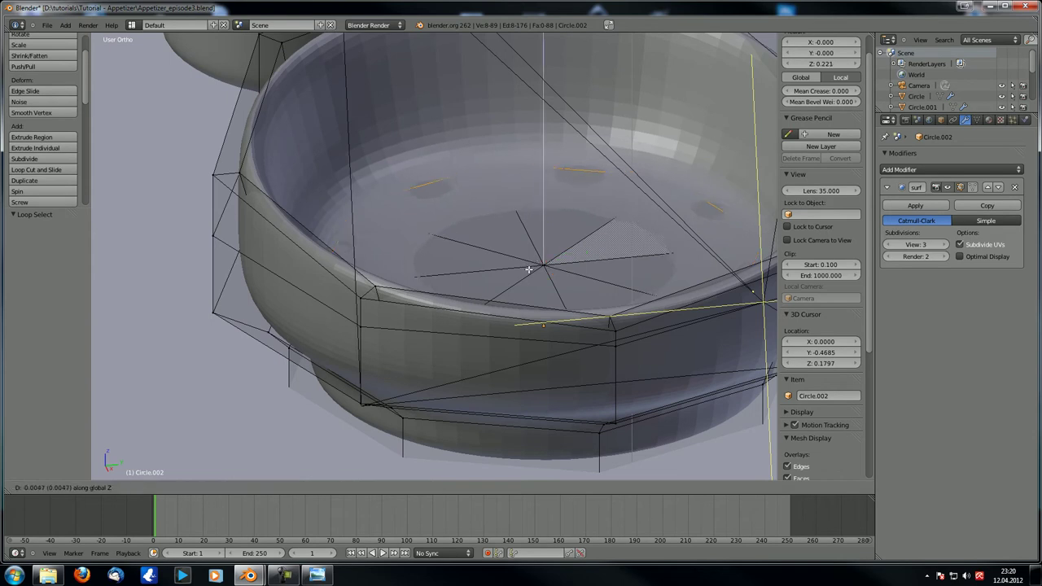
left_click(529, 271)
key("Tab")
Select the floor's center vertex and its three surrounding edge loops in wireframe, and scale them by 1.106
scroll(432, 294, "down", 2)
mouse_move(529, 274)
middle_mouse_down()
mouse_move(433, 294)
mouse_move(326, 287)
mouse_move(390, 303)
mouse_move(420, 262)
mouse_move(461, 264)
middle_mouse_up()
scroll(326, 287, "down", 3)
key("z")
scroll(421, 262, "up", 8)
key("Tab")
right_click(561, 264, "alt")
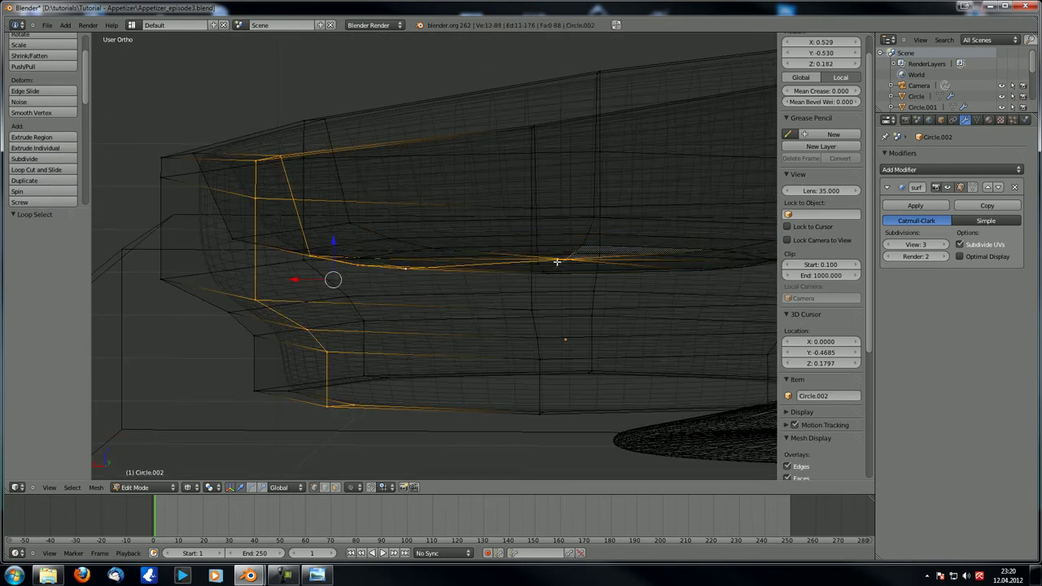
right_click(565, 263)
right_click(564, 243, "alt+shift")
right_click(558, 234, "alt+shift")
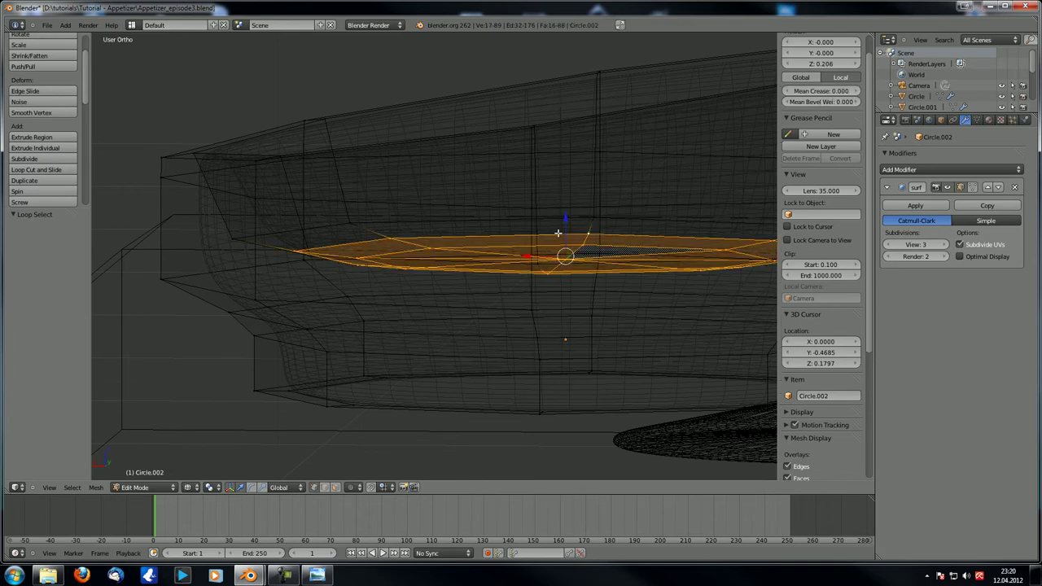
right_click(443, 225, "alt+shift")
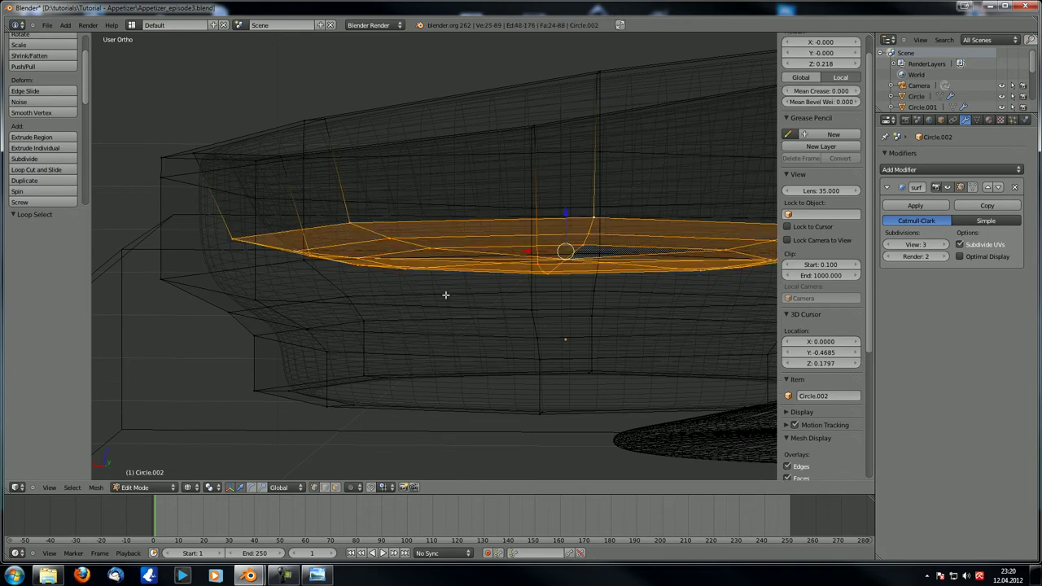
key("s")
left_click(440, 316)
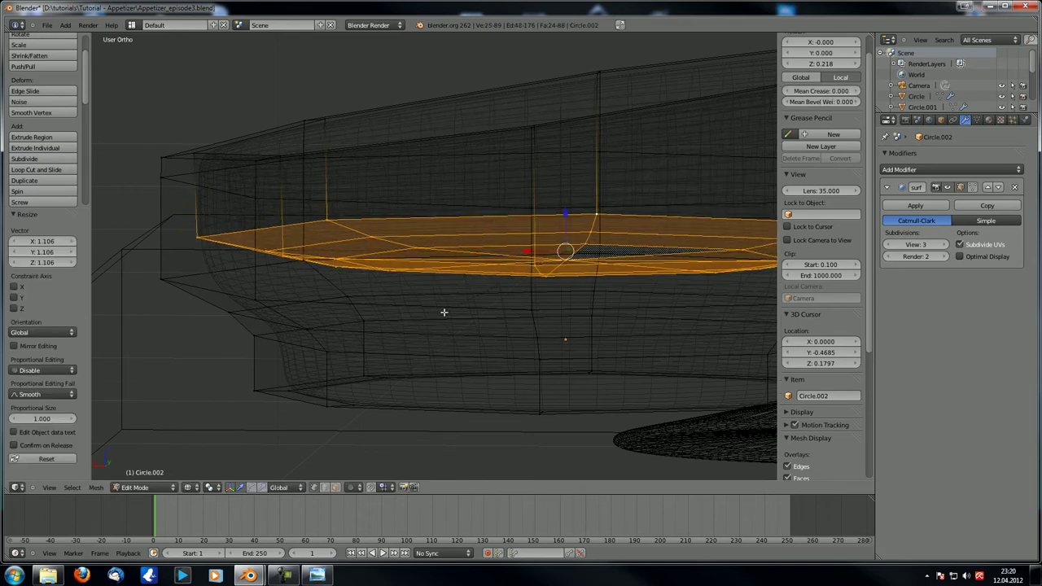
Lower the enlarged floor along Z, and return to Object Mode with solid shading
left_click_drag(565, 213, 567, 247)
key("Tab")
scroll(318, 237, "down", 4)
mouse_move(319, 236)
middle_mouse_down()
mouse_move(470, 321)
mouse_move(490, 322)
mouse_move(367, 358)
mouse_move(407, 307)
mouse_move(399, 291)
mouse_move(388, 302)
middle_mouse_up()
key("z")
scroll(445, 324, "down", 3)
Save the file over Appetizer_episode3.blend and set the bowl to smooth shading
key("ctrl+s")
left_click(387, 300)
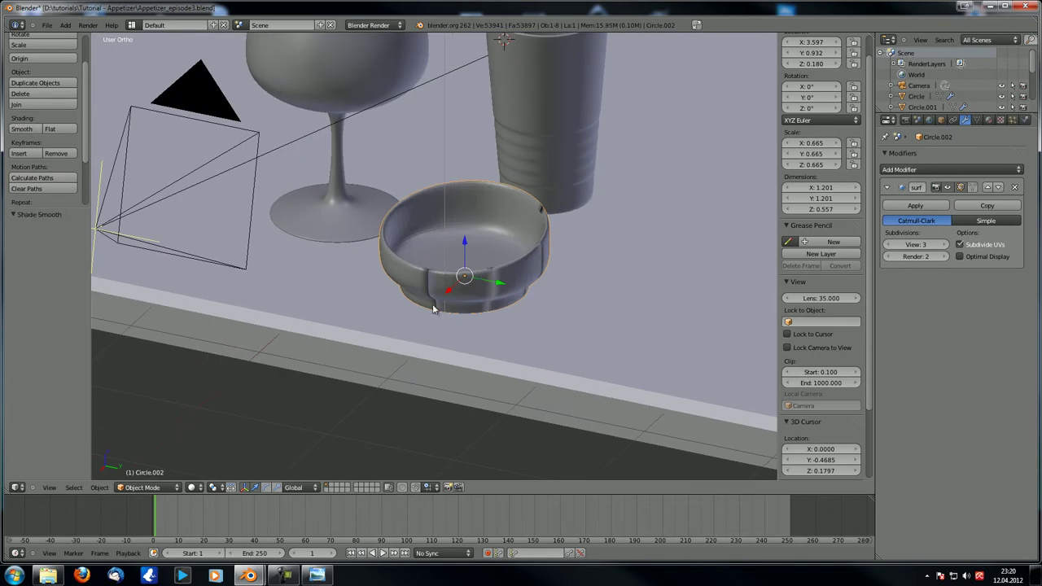
middle_click_drag(445, 271, 360, 249)
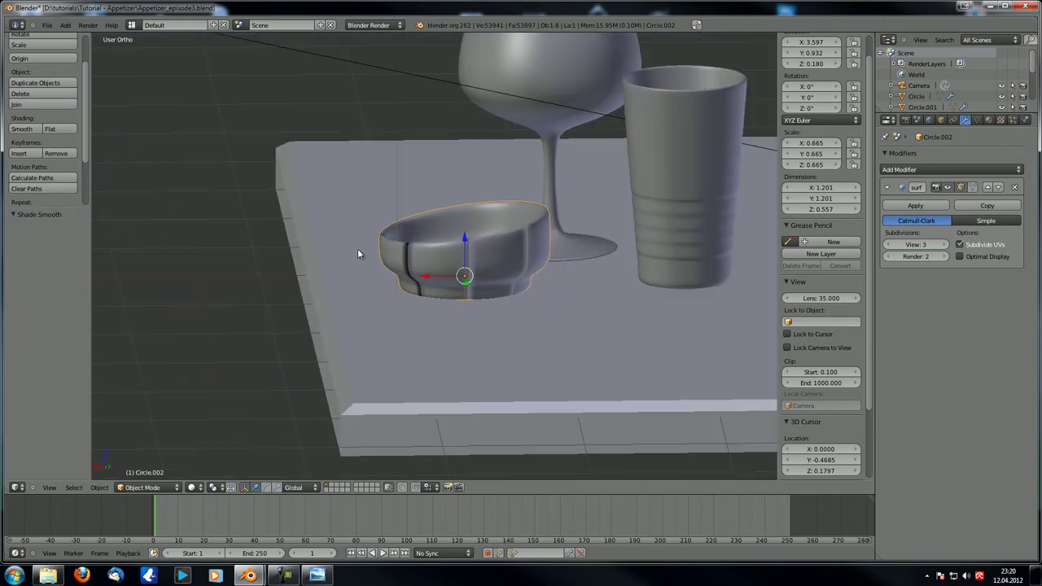
middle_click_drag(478, 259, 619, 265)
Select the bowl's entire mesh in Edit Mode and display its face normals to examine the dark shading artifacts
scroll(450, 280, "up", 4)
key("Tab")
key("a")
key("a")
scroll(838, 314, "down", 6)
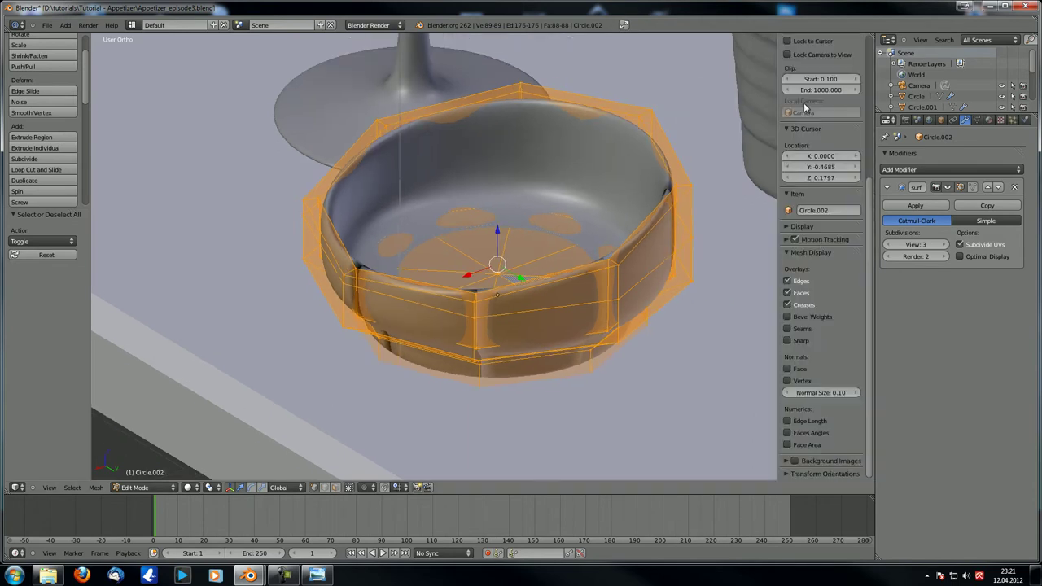
middle_click_drag(529, 342, 652, 241)
scroll(635, 333, "up", 2)
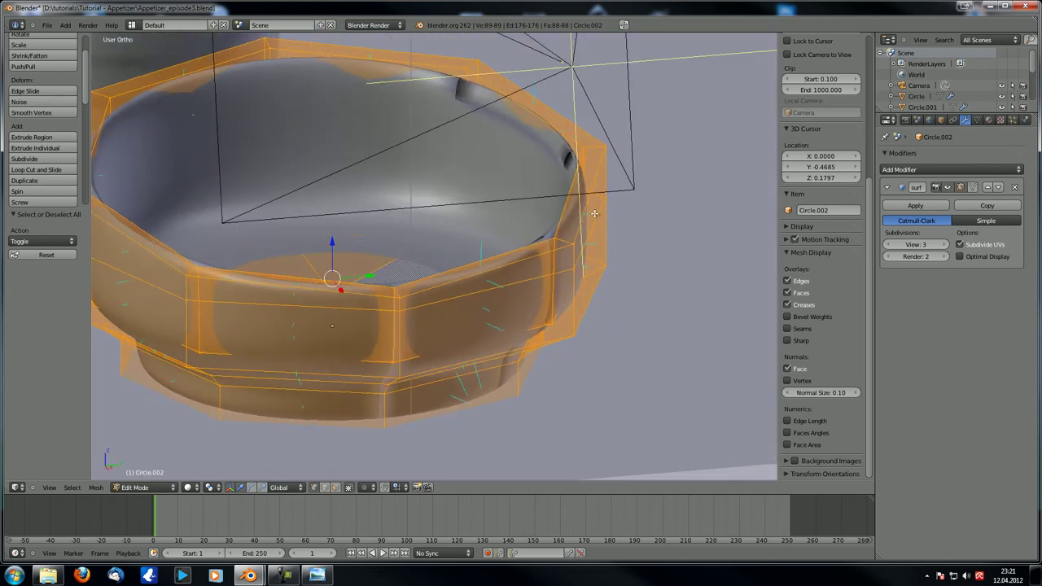
middle_click_drag(595, 213, 605, 213)
middle_click_drag(447, 217, 567, 233)
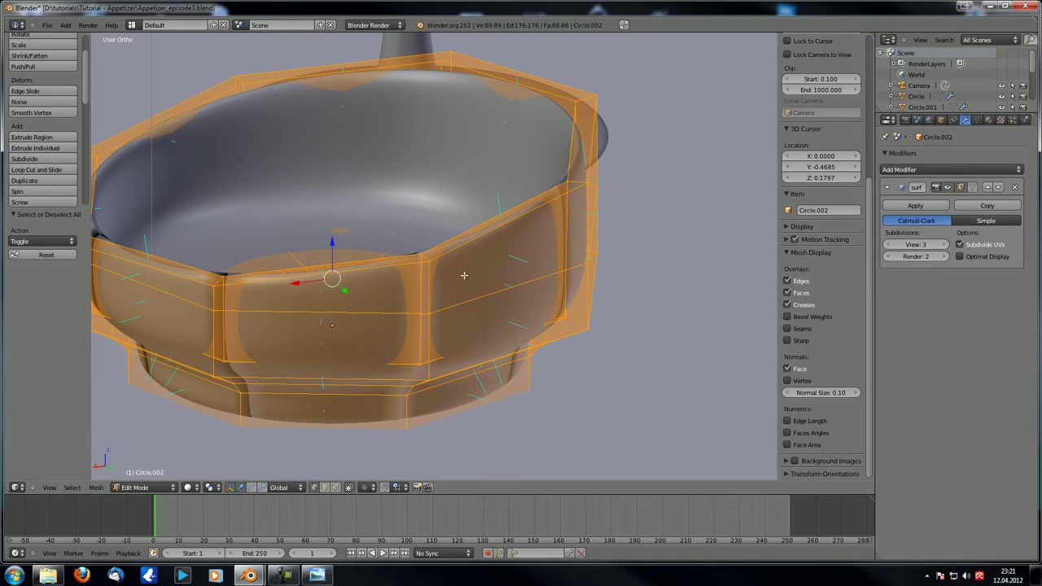
scroll(369, 335, "down", 2)
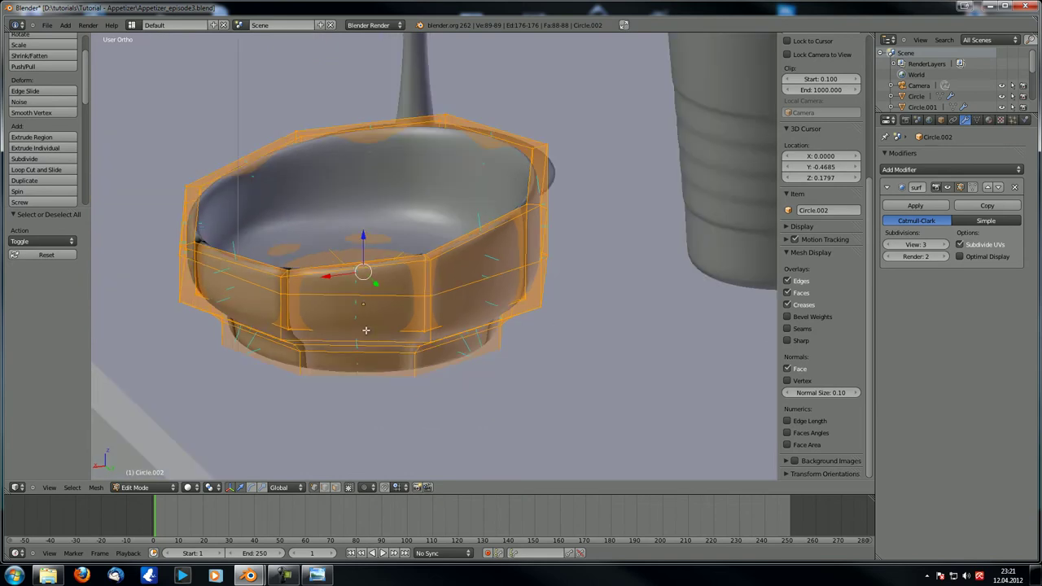
Recalculate the normals of the whole bowl mesh, and return to Object Mode
key("ctrl+n")
middle_click_drag(371, 249, 434, 260)
key("Tab")
middle_click_drag(464, 302, 261, 333)
scroll(244, 367, "down", 3)
middle_click_drag(243, 367, 248, 322)
Save the corrected bowl scene over Appetizer_episode3.blend
key("ctrl+s")
left_click(308, 330)
scroll(309, 330, "down", 3)
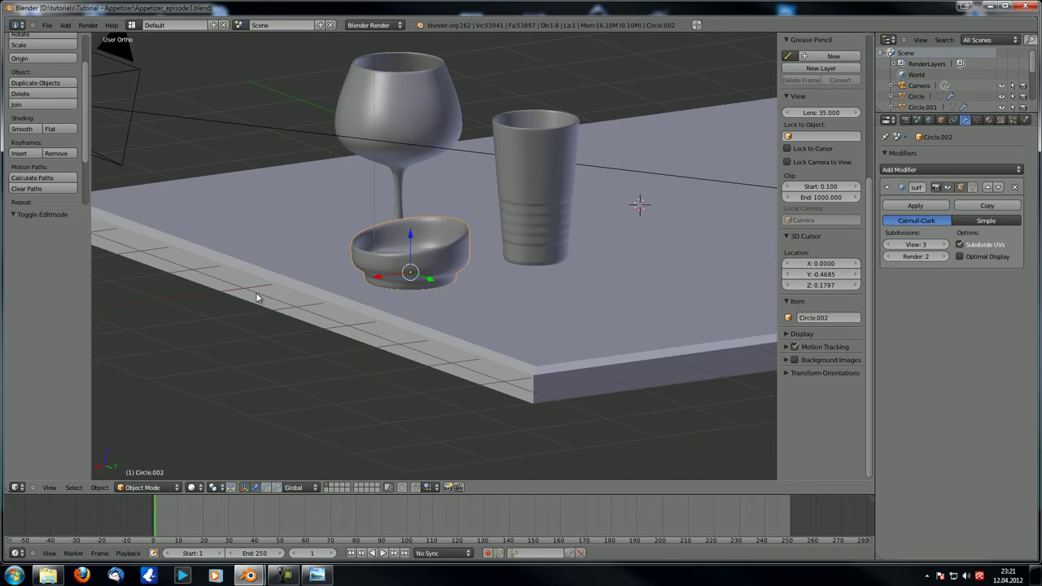
key("ctrl+s")
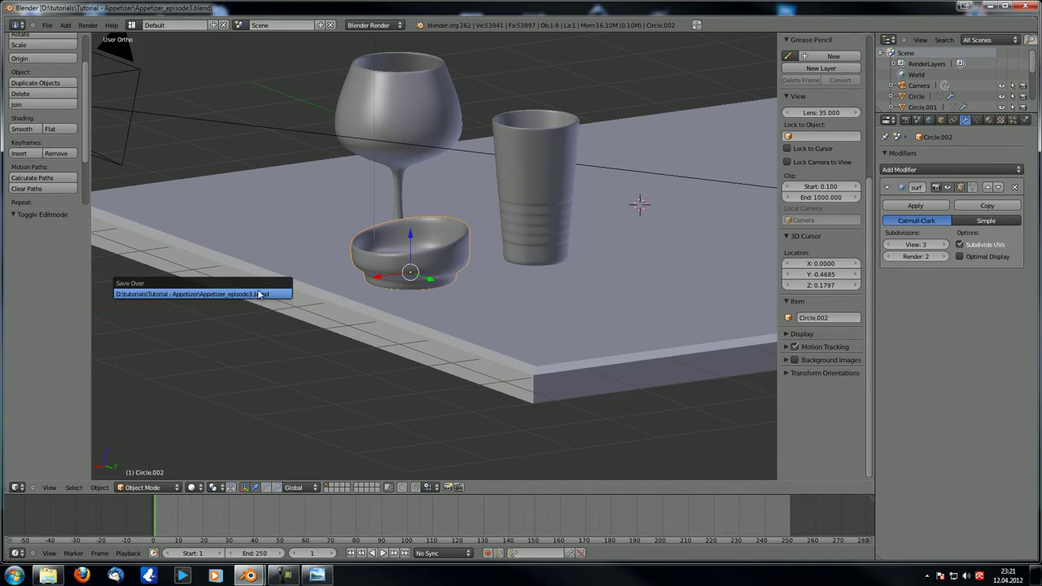
middle_click_drag(202, 262, 238, 282)
key("ctrl+s")
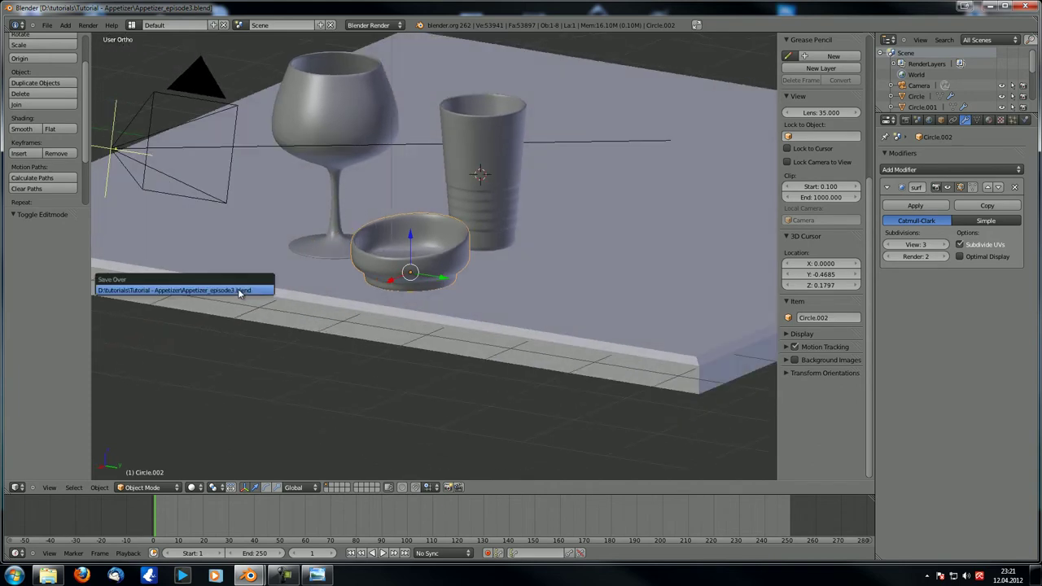
key("ctrl+s")
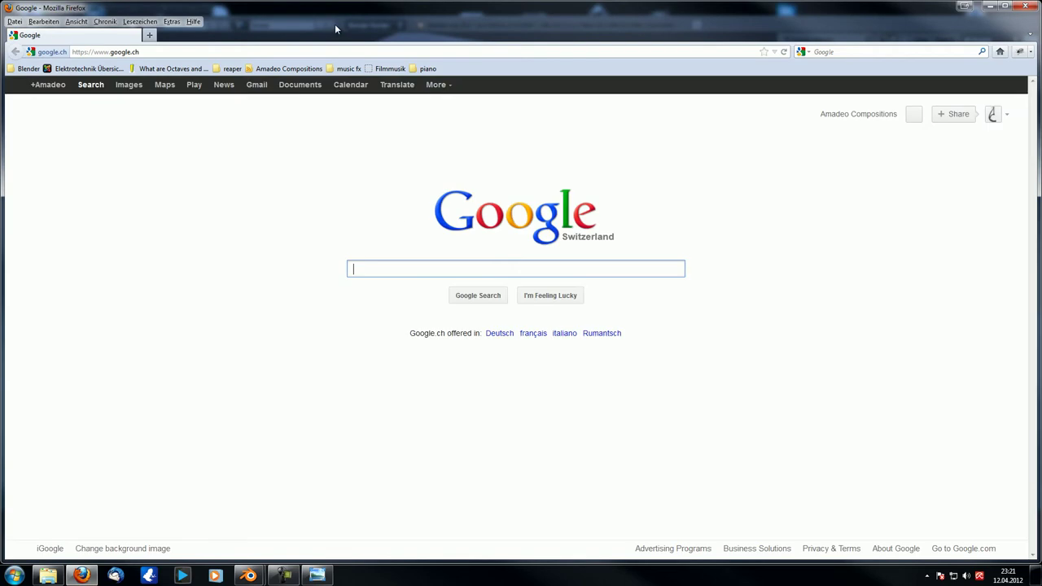
Close the browser to return to Blender, and save the scene over Appetizer_episode3.blend
key("alt+F4")
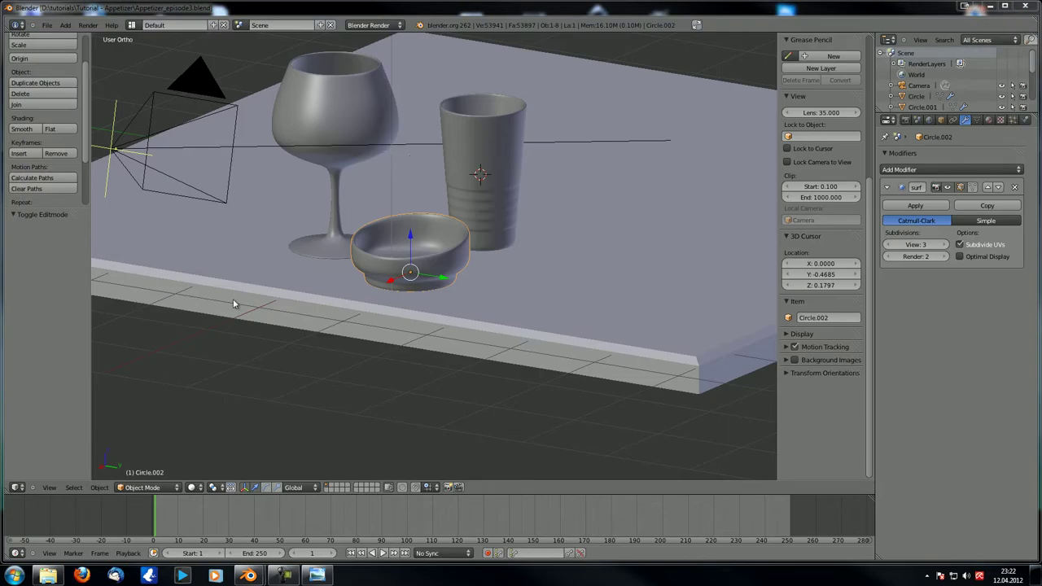
middle_click_drag(312, 272, 380, 293)
scroll(415, 277, "up", 2)
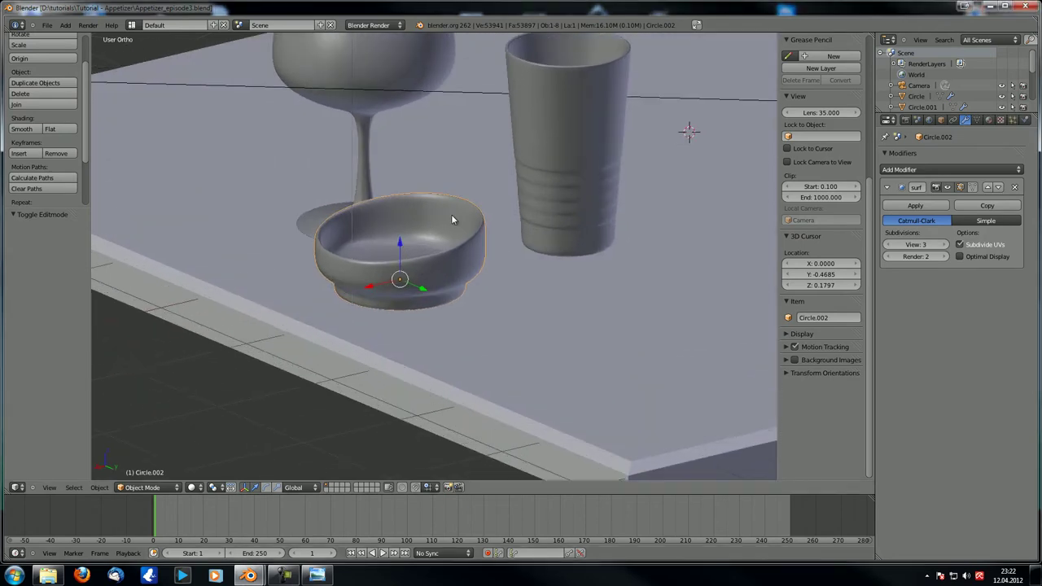
key("ctrl+s")
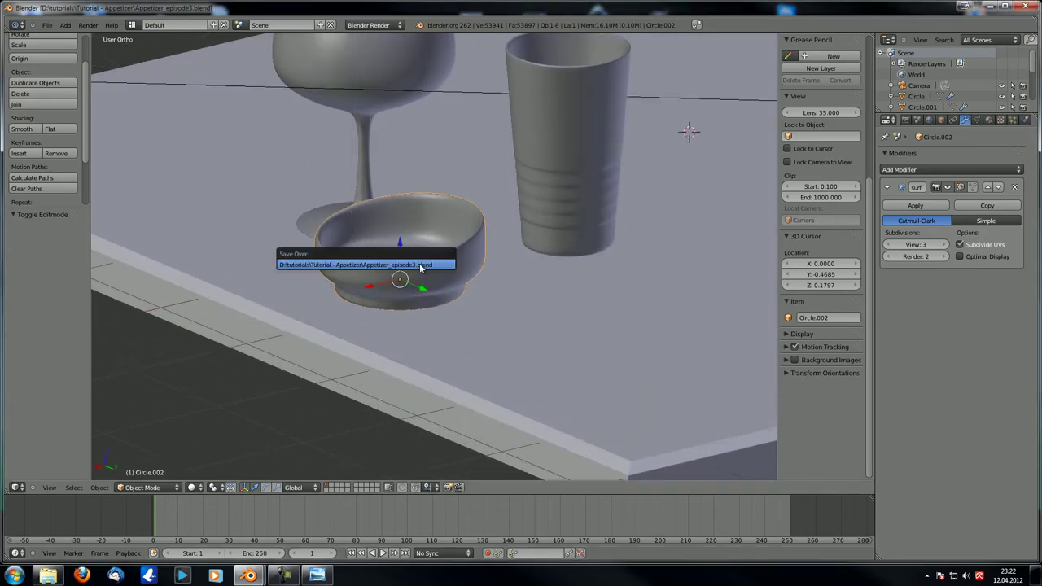
left_click(421, 265)
Lower the bowl's body above its foot by about 0.03 along Z in Edit Mode, and return to solid Object Mode
middle_click_drag(421, 269, 296, 248)
scroll(311, 270, "up", 2)
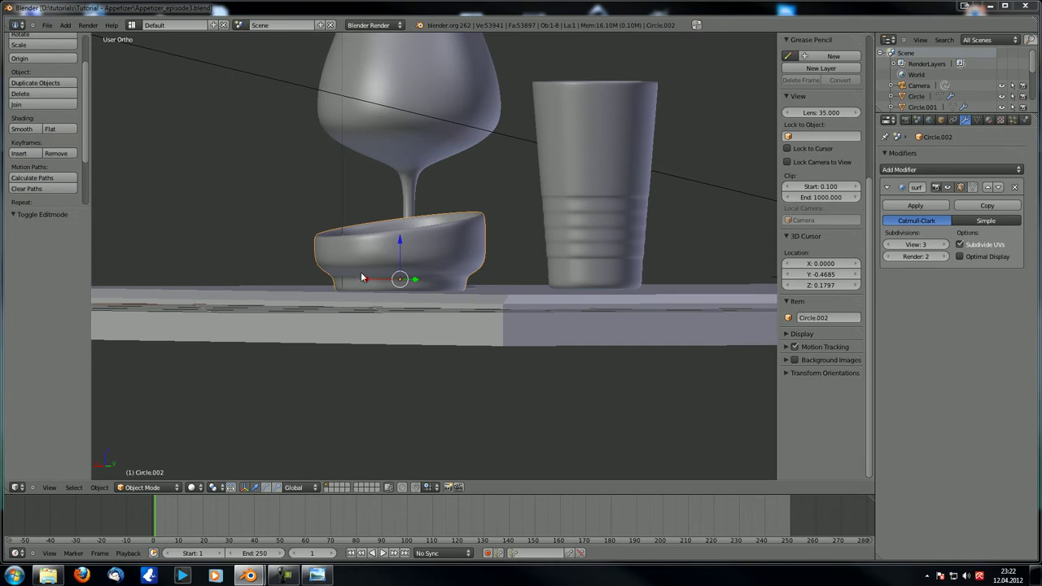
middle_click_drag(366, 276, 369, 273)
key("Tab")
scroll(368, 273, "up", 3)
right_click(262, 291, "alt")
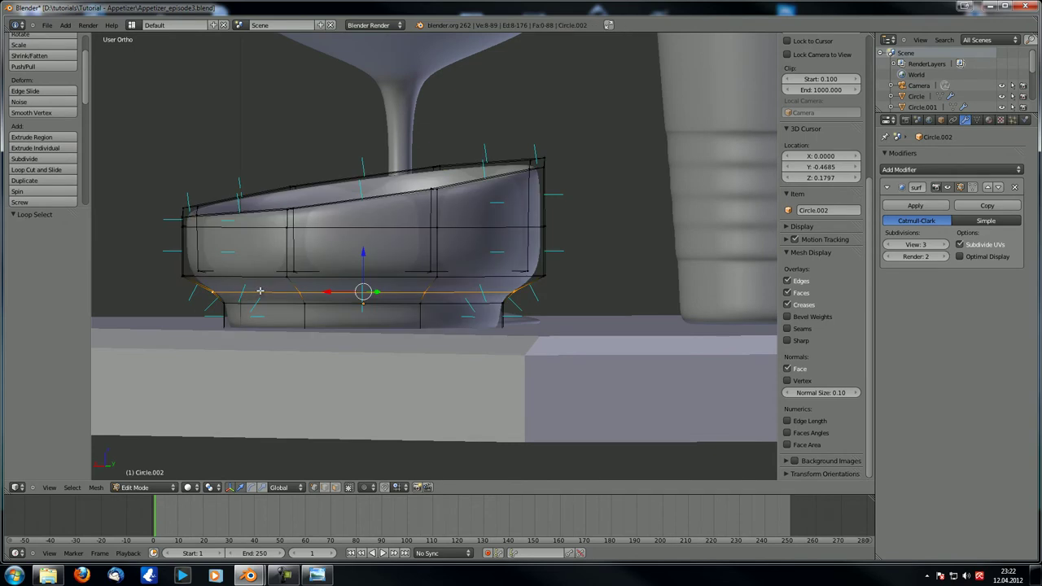
key("z")
key("b")
left_click_drag(137, 145, 608, 296)
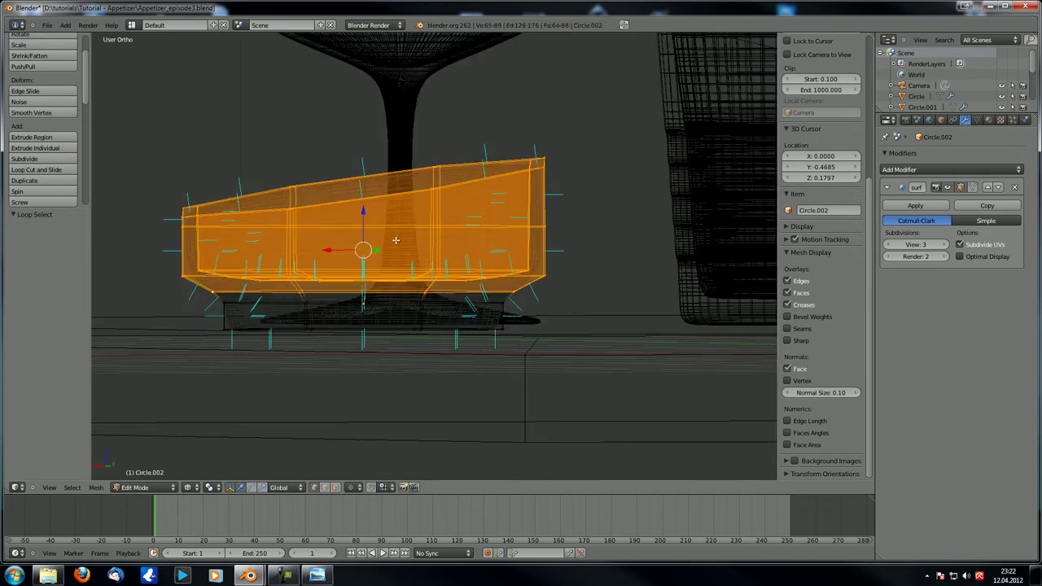
key("g")
key("z")
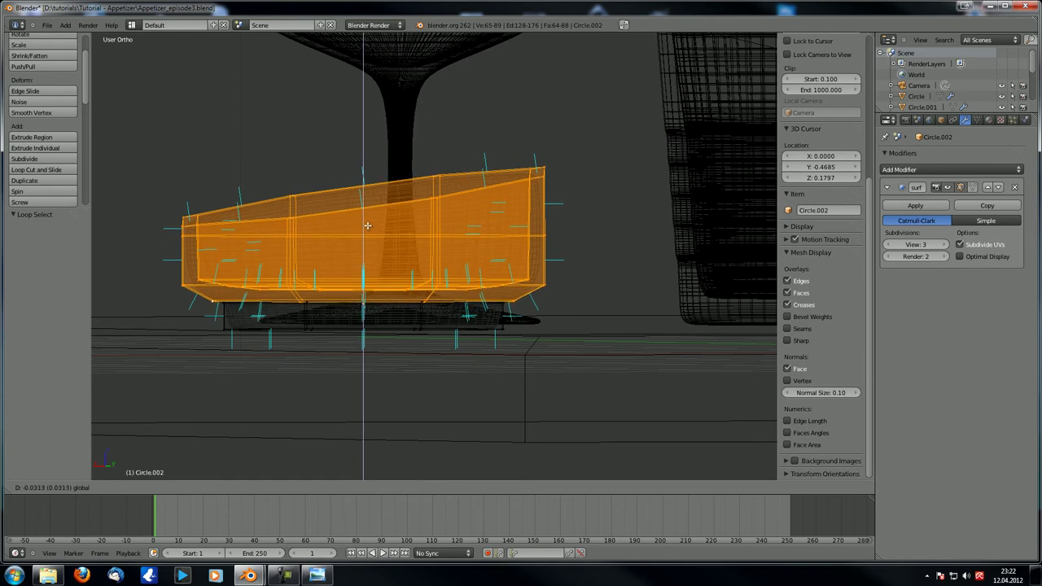
left_click(367, 226)
key("Tab")
scroll(381, 256, "down", 2)
key("z")
Select all objects in the scene and hide them
middle_click_drag(380, 263, 430, 329)
scroll(353, 339, "down", 3)
key("a")
scroll(422, 325, "down", 3)
key("a")
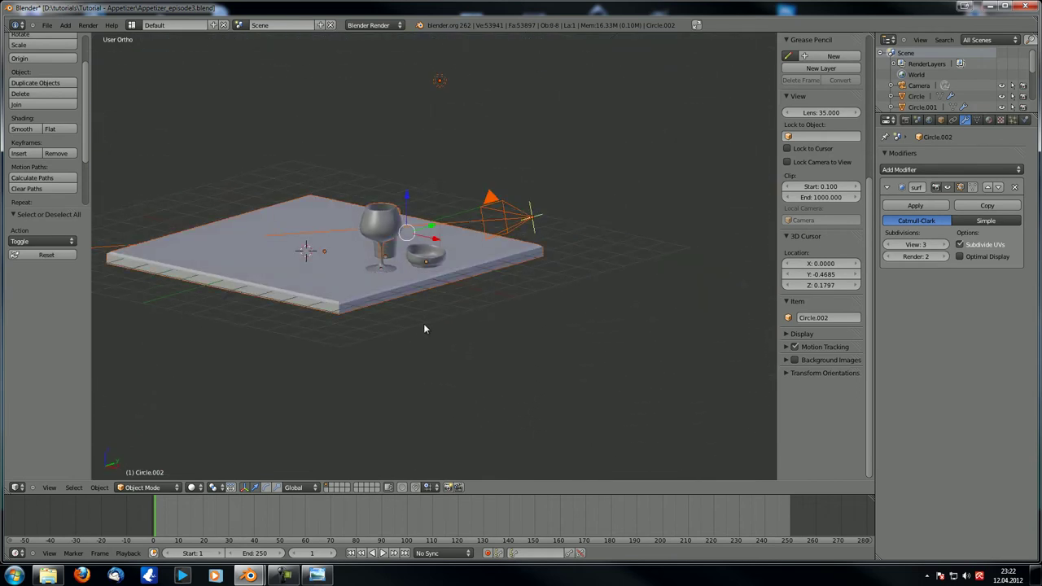
key("x")
left_click(423, 325)
Add a default UV sphere at the 3D cursor and view it from the front
key("shift+a")
mouse_move(338, 332)
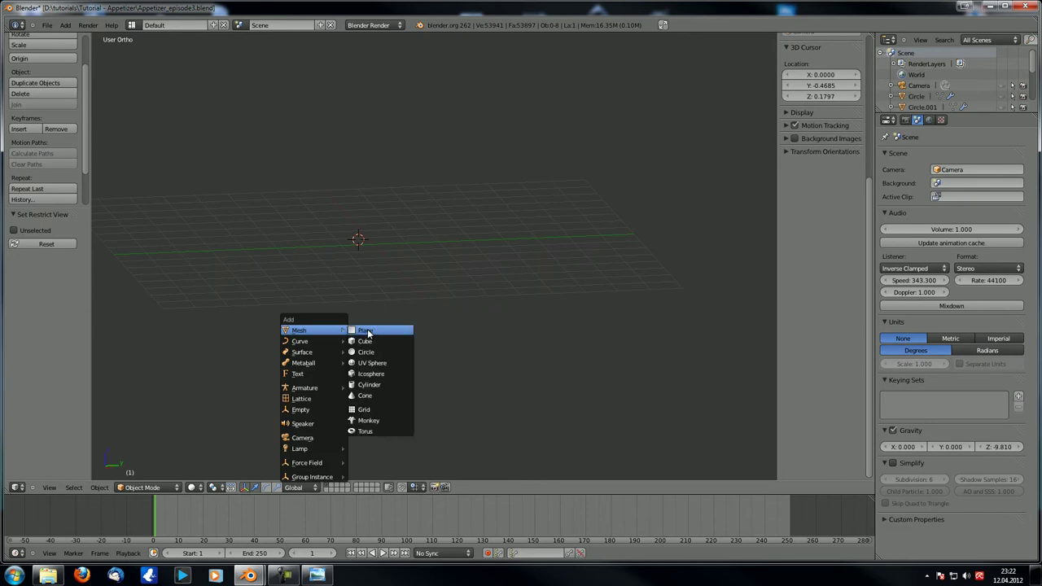
left_click(370, 363)
scroll(329, 239, "up", 4)
middle_click_drag(329, 236, 425, 322, "shift")
scroll(425, 321, "up", 2)
key("KP_1")
scroll(418, 315, "down", 4)
middle_click_drag(167, 337, 462, 237, "shift")
scroll(453, 348, "up", 5)
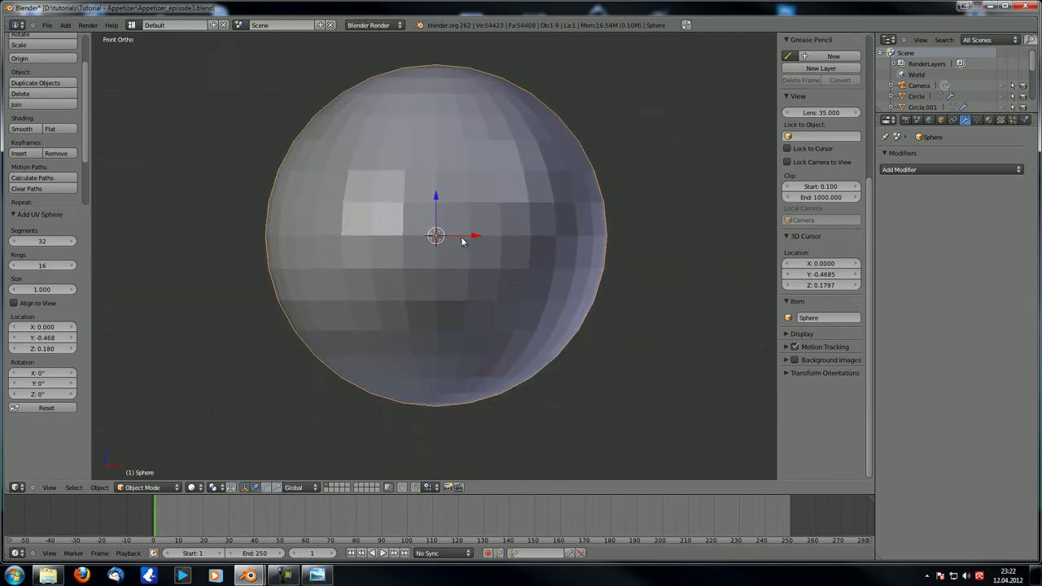
Try selecting the sphere's upper half in wireframe Edit Mode, and discard the dense sphere
key("Tab")
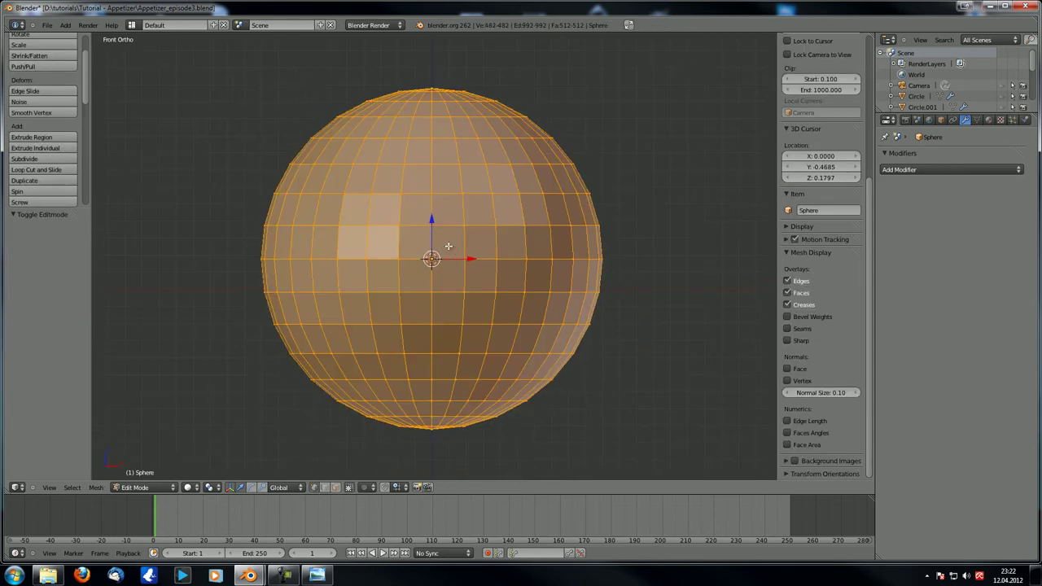
scroll(449, 250, "down", 2)
key("a")
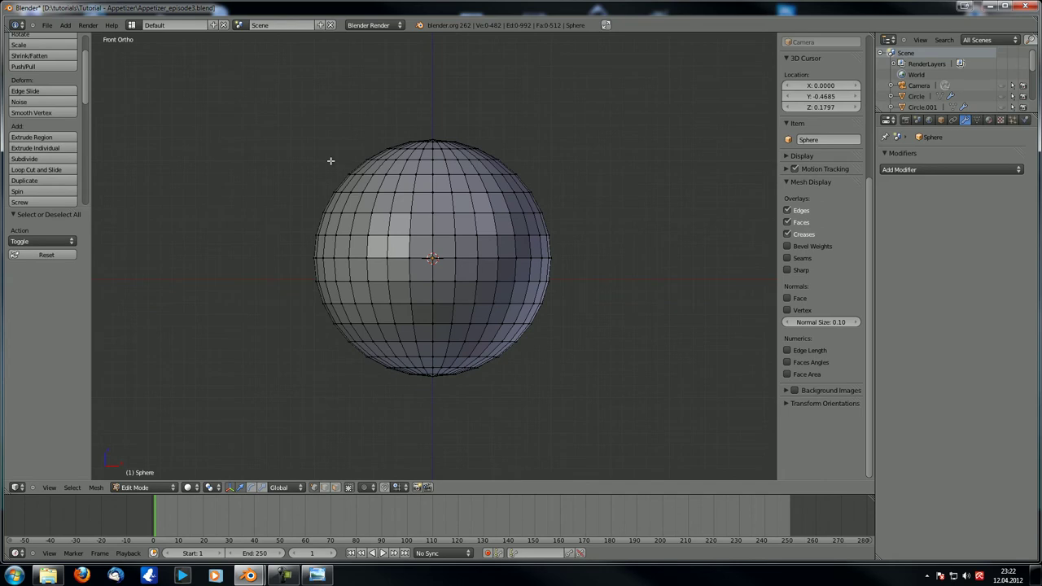
key("z")
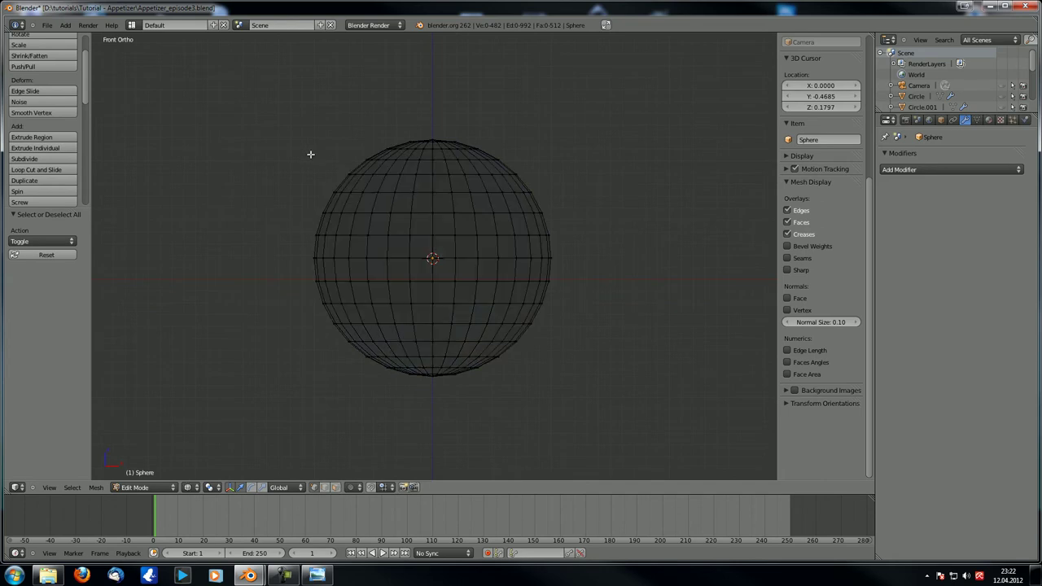
key("b")
left_click_drag(270, 115, 612, 266)
key("Tab")
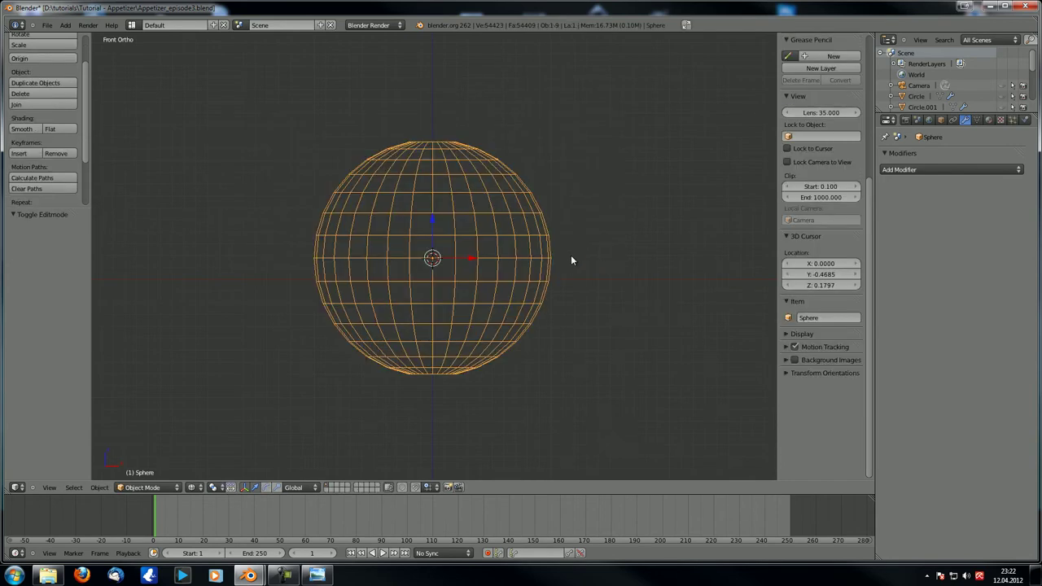
key("x")
left_click(571, 255)
Add a UV sphere at the 3D cursor with 16 segments and 8 rings
key("shift+a")
mouse_move(570, 255)
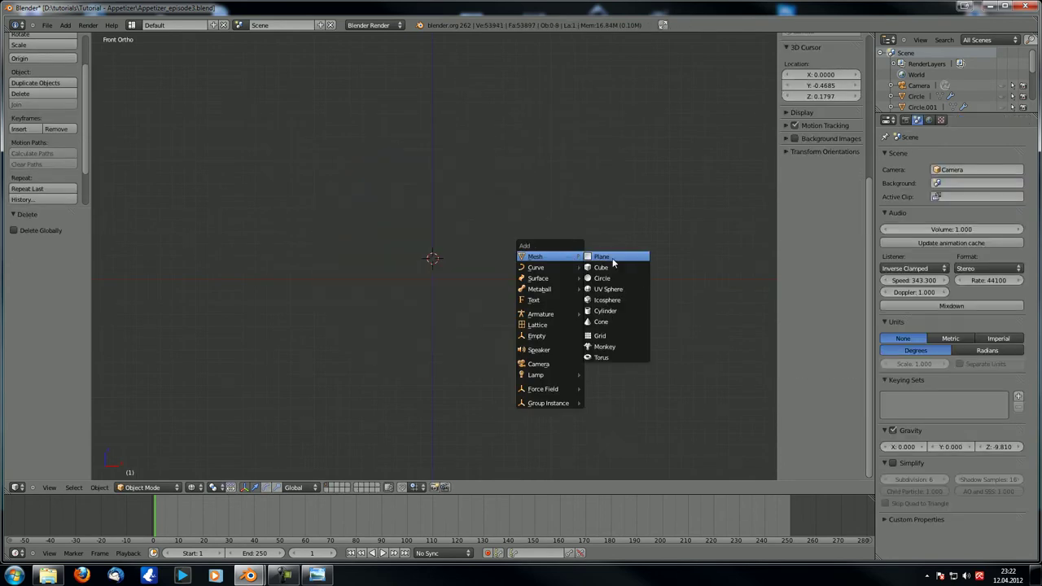
left_click(617, 289)
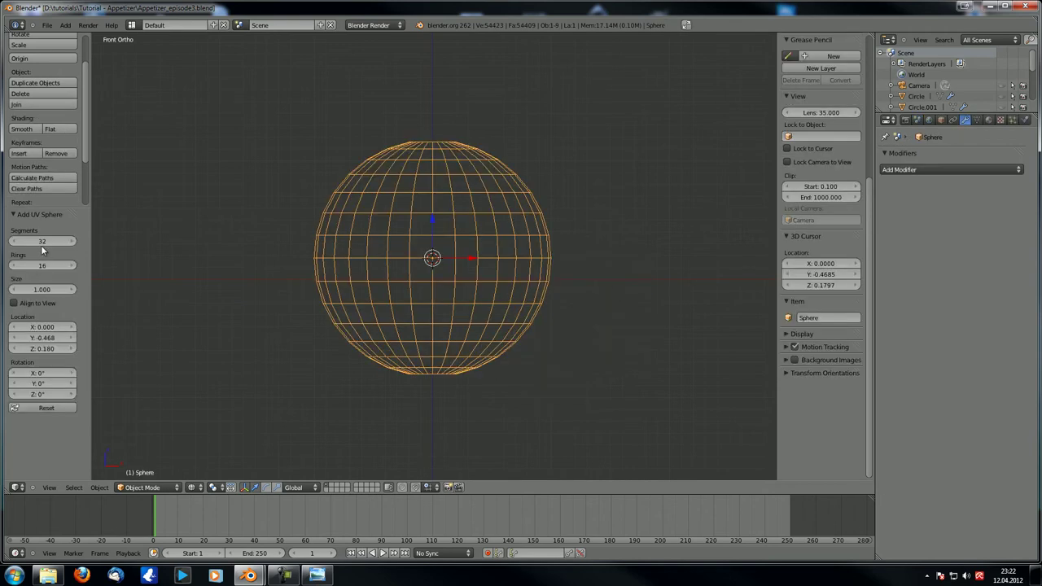
key("Return")
left_click(42, 266)
type("8")
key("Return")
Add a centered loop cut just below the sphere's equator in Edit Mode
key("Tab")
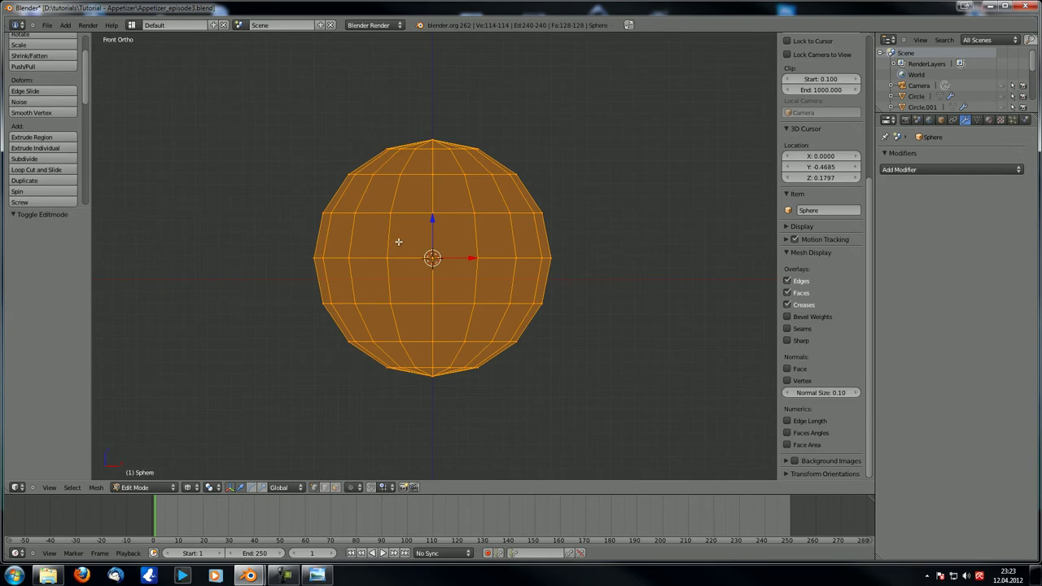
scroll(415, 184, "up", 2)
middle_click_drag(392, 197, 401, 163, "shift")
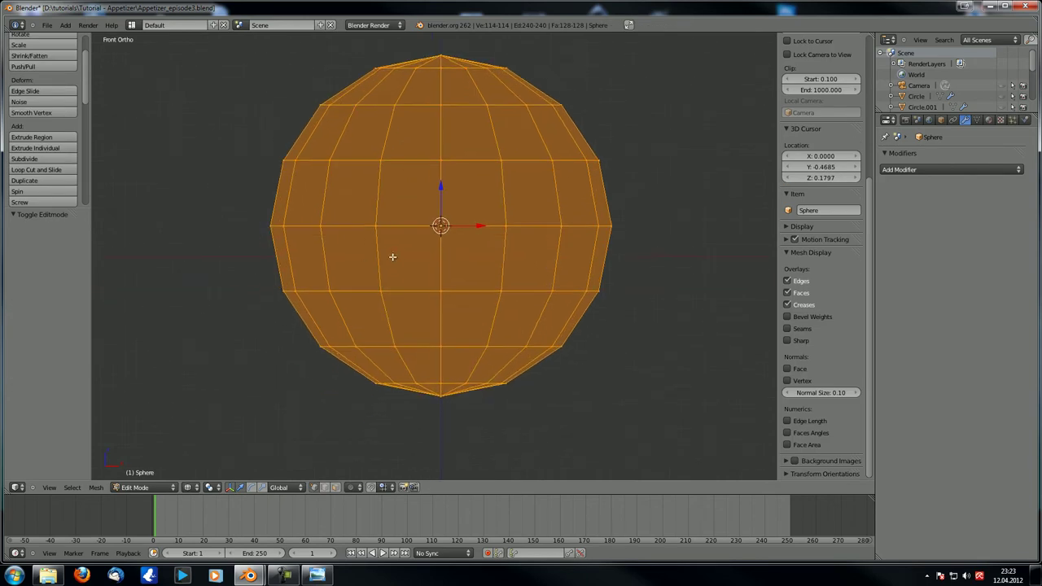
key("a")
key("ctrl+r")
left_click(380, 258)
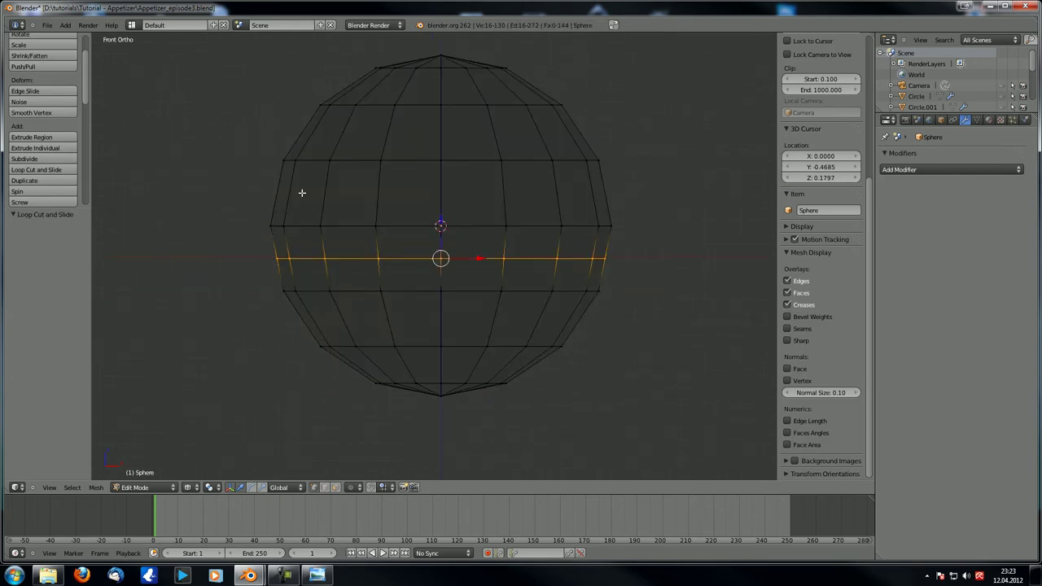
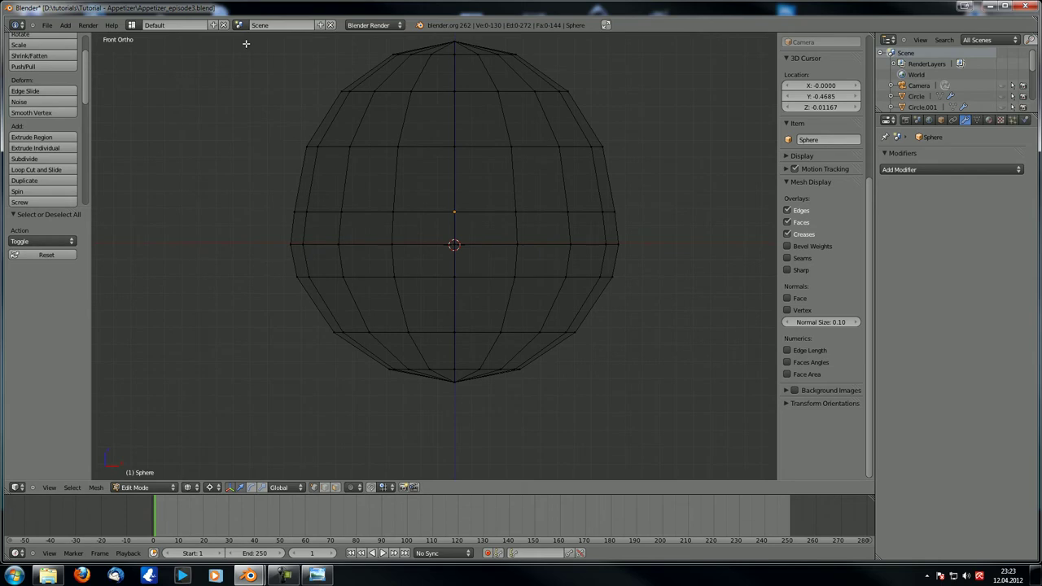
Select the sphere's upper half, stretch it along Z and scale it up slightly about the 3D cursor to form an egg shape
left_click_drag(259, 37, 677, 224)
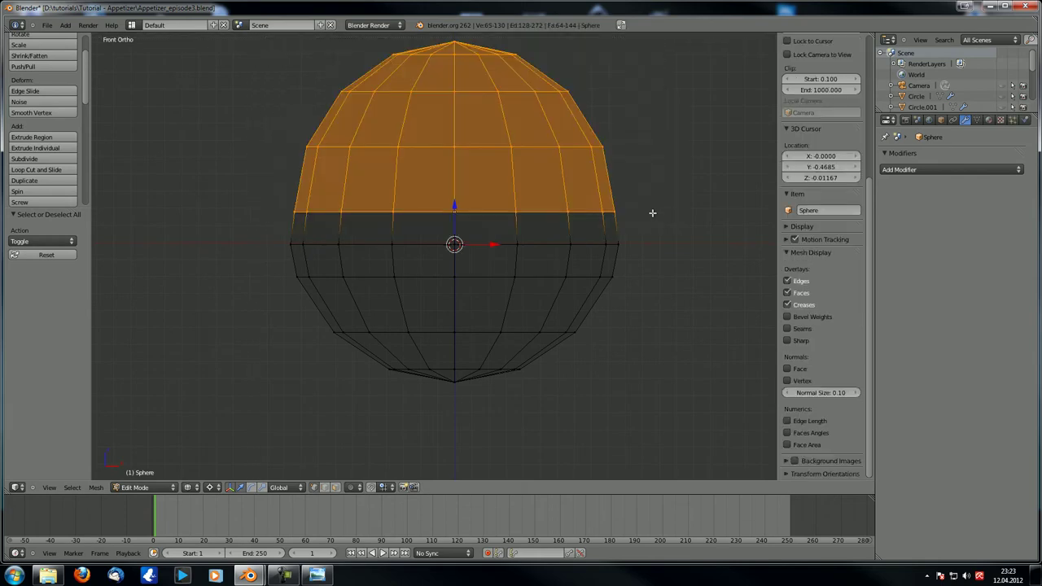
key("s")
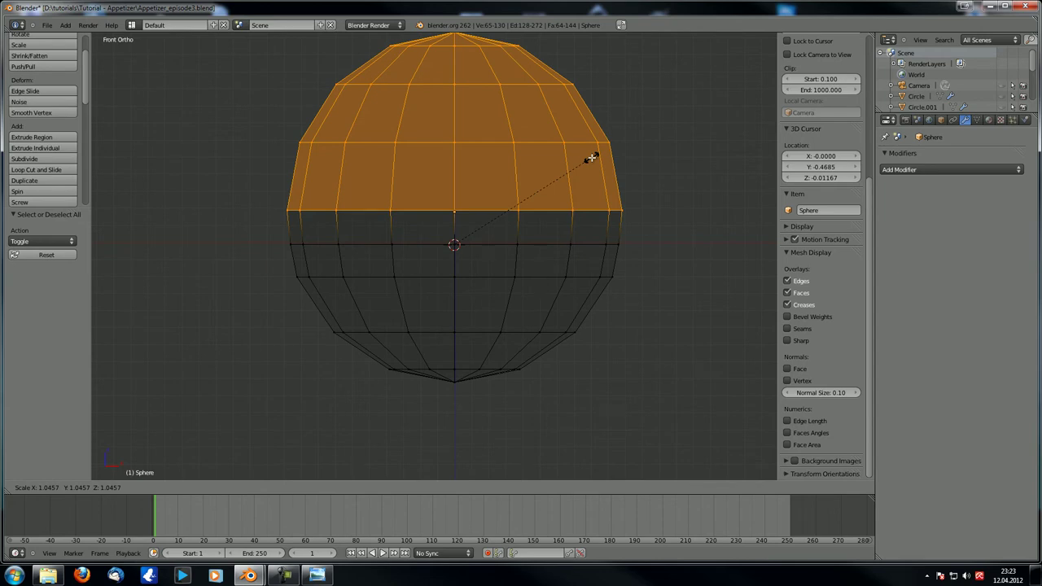
key("z")
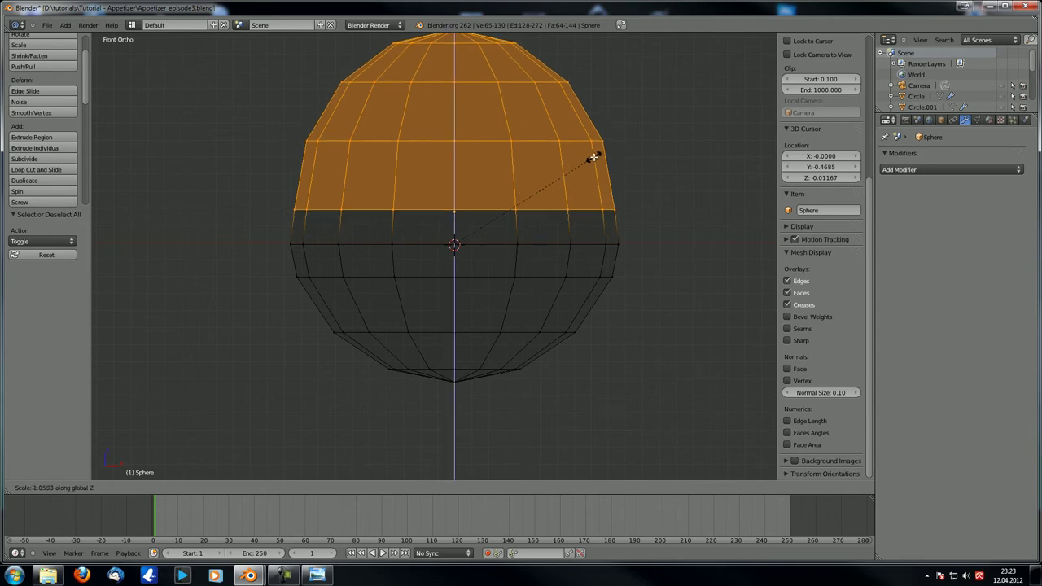
left_click(611, 146)
middle_click_drag(587, 193, 560, 250, "shift")
key("s")
left_click(624, 184)
key("Tab")
Delete the pole vertices at the top and bottom of the egg-shaped mesh
scroll(614, 199, "down", 3)
middle_click_drag(473, 279, 448, 97)
scroll(402, 255, "up", 4)
key("Tab")
right_click(430, 67)
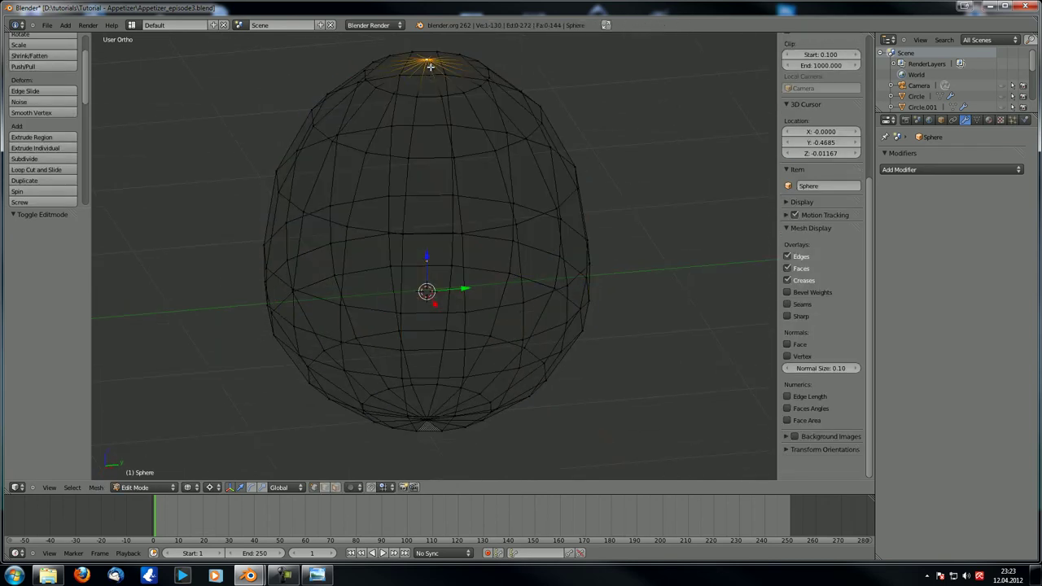
key("x")
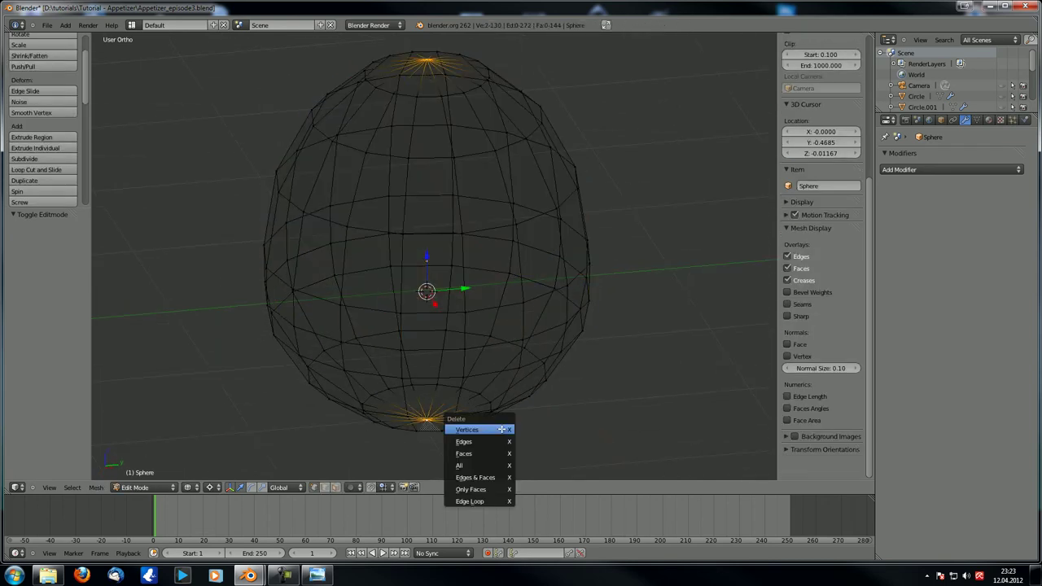
left_click(502, 429)
Extrude the edge loop of the bottom opening and move the new ring up 1.502 along Z inside the shell
right_click(435, 93, "alt")
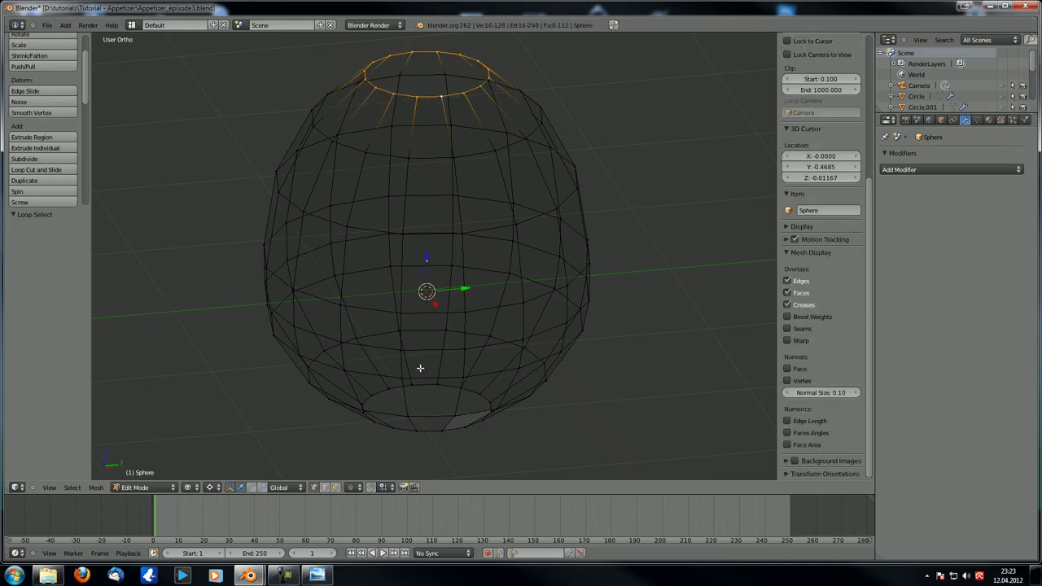
right_click(429, 430, "alt+shift")
middle_click_drag(436, 386, 452, 337)
middle_click_drag(441, 261, 435, 309)
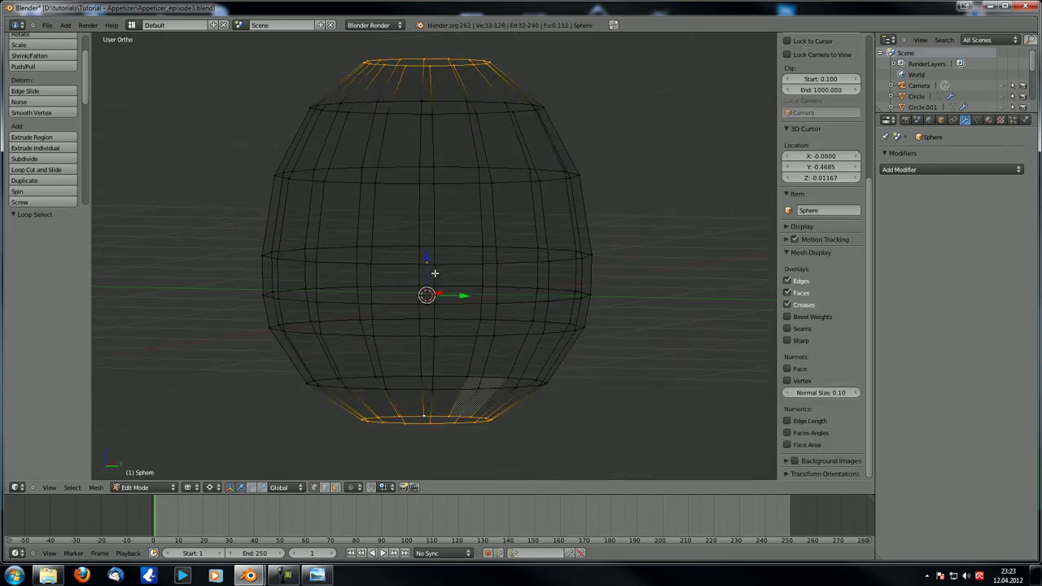
middle_click_drag(433, 419, 433, 422)
key("e")
right_click(441, 423)
left_click_drag(426, 254, 427, 1)
middle_click_drag(407, 233, 389, 391, "shift")
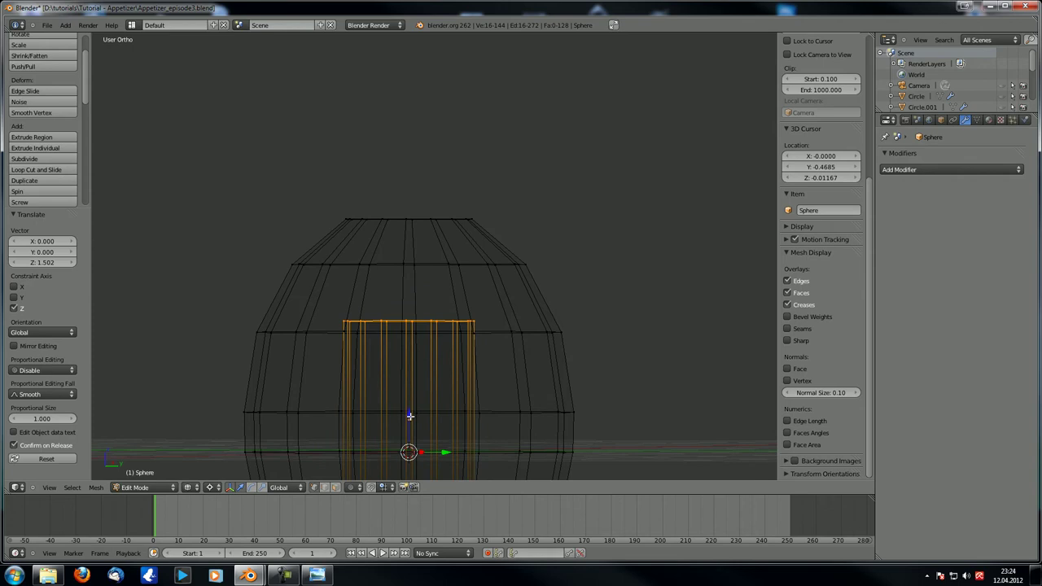
Raise the extruded inner ring another 0.605 along Z to reach the shell's top opening
key("g")
key("z")
left_click(427, 314)
scroll(393, 204, "up", 10)
middle_click_drag(394, 188, 458, 429, "shift")
scroll(268, 194, "up", 8)
scroll(268, 193, "down", 5)
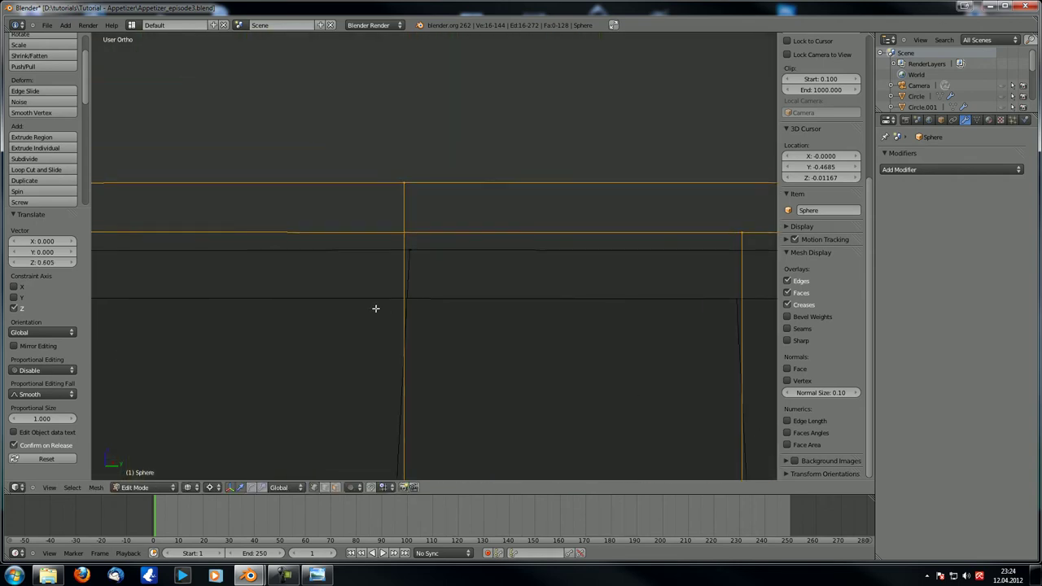
Lower the inner ring by 0.006744 along Z to level it with the shell's top edge loop
middle_click_drag(267, 293, 606, 300)
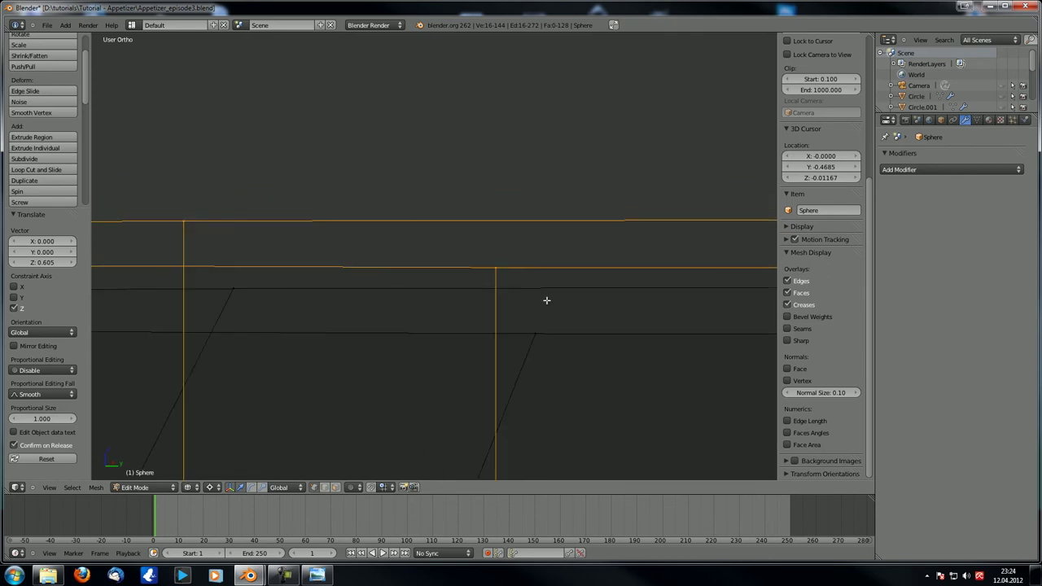
key("g")
key("z")
left_click(465, 389)
scroll(437, 402, "down", 4)
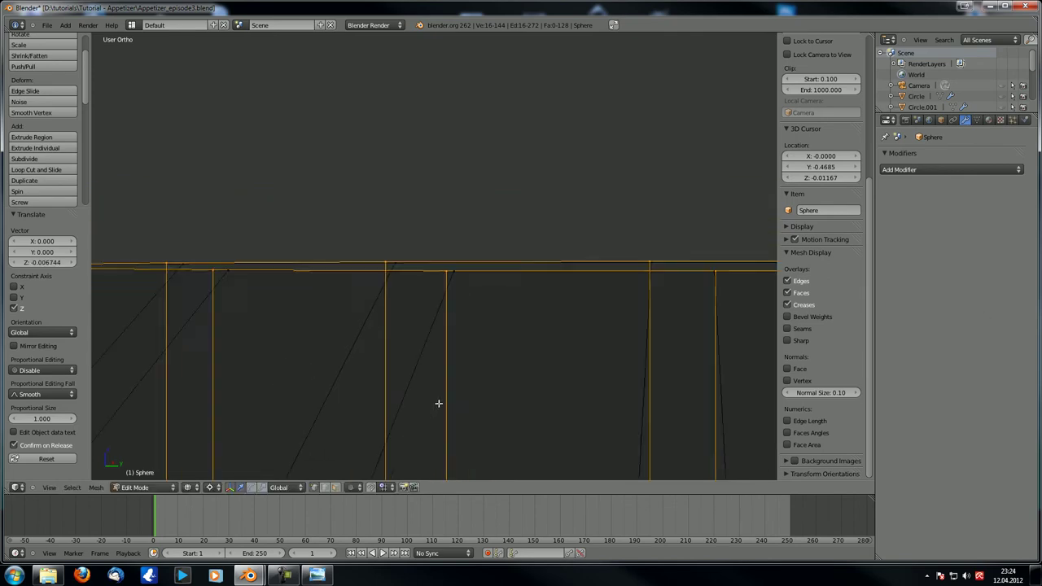
Select the outer shell's top edge loop and try scaling it to match the inner ring
middle_click_drag(516, 397, 512, 400)
middle_click_drag(615, 439, 420, 276, "shift")
scroll(420, 276, "up", 4)
right_click(512, 367, "alt")
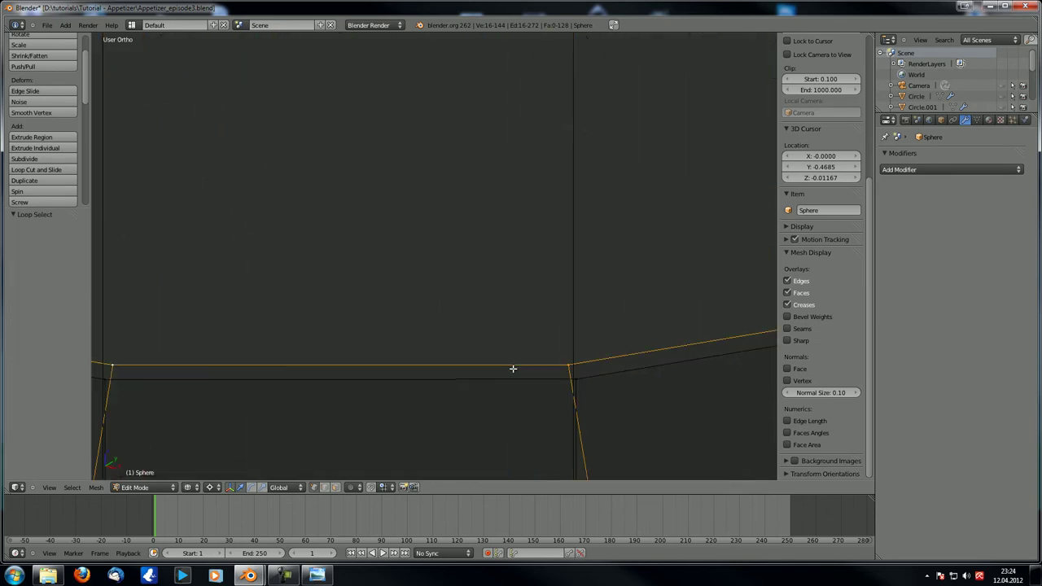
key("s")
left_click(522, 322)
scroll(507, 328, "down", 5)
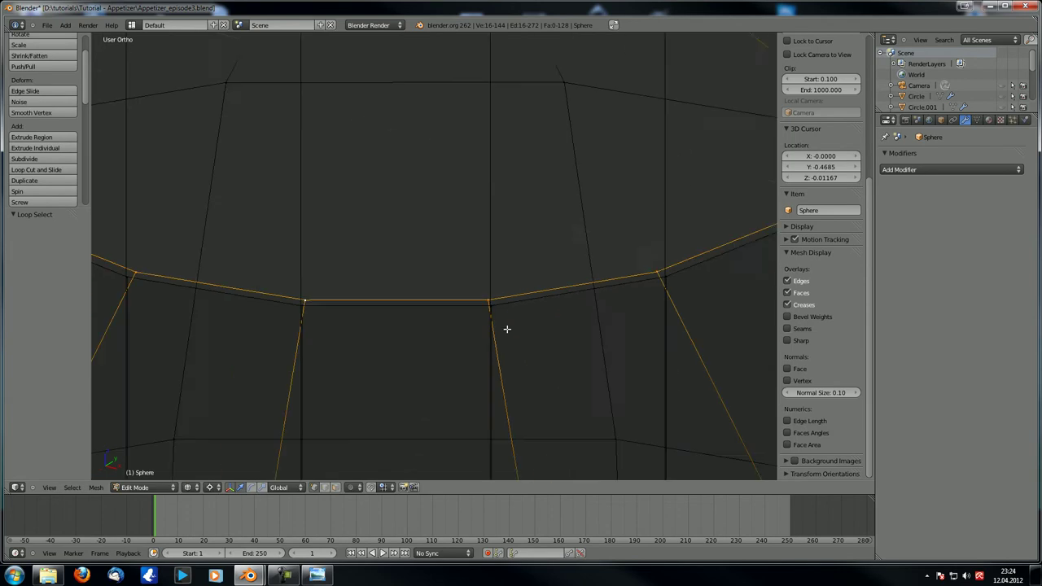
Scale the outer shell's top edge loop by 1.033 to bring it onto the inner ring
scroll(432, 337, "up", 9)
middle_click_drag(573, 344, 429, 236, "shift")
scroll(408, 263, "up", 5)
scroll(436, 309, "down", 6)
scroll(444, 261, "up", 6)
scroll(461, 266, "up", 5)
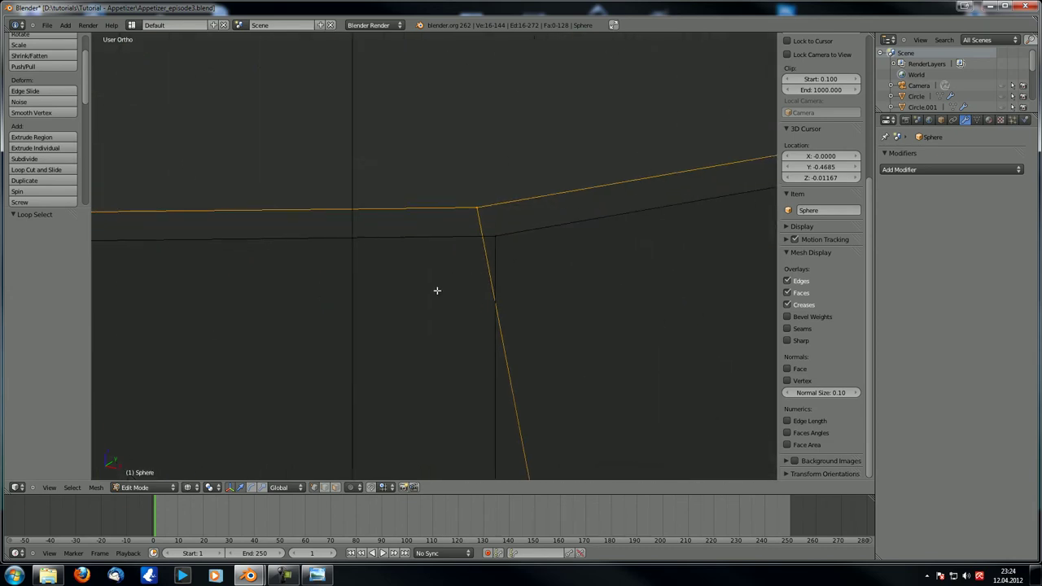
key("s")
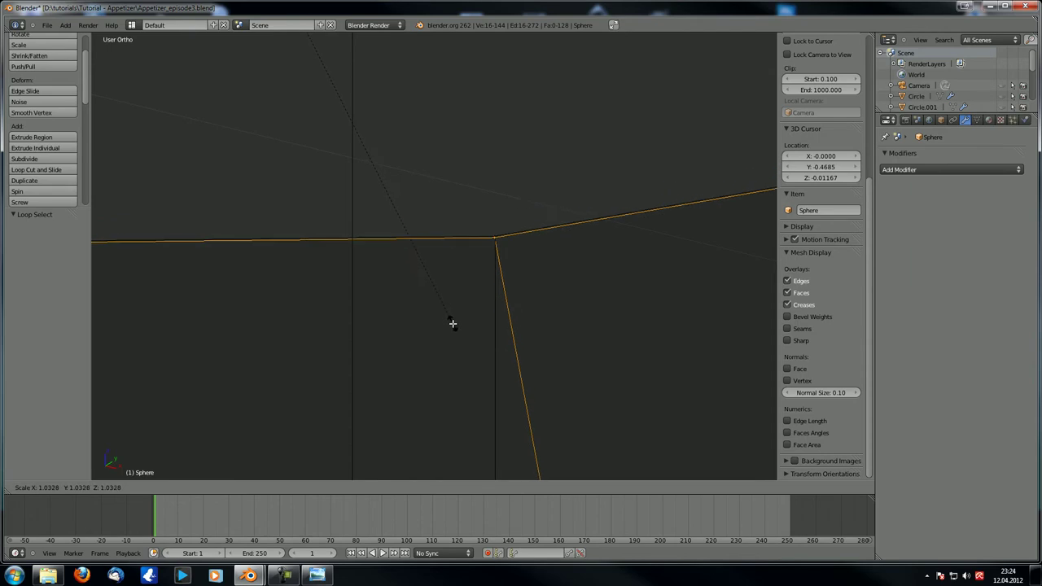
left_click(453, 321)
Refine the top edge loop with a scale of about 0.999 and a 0.000051 move up along Z
middle_click_drag(454, 317, 217, 302)
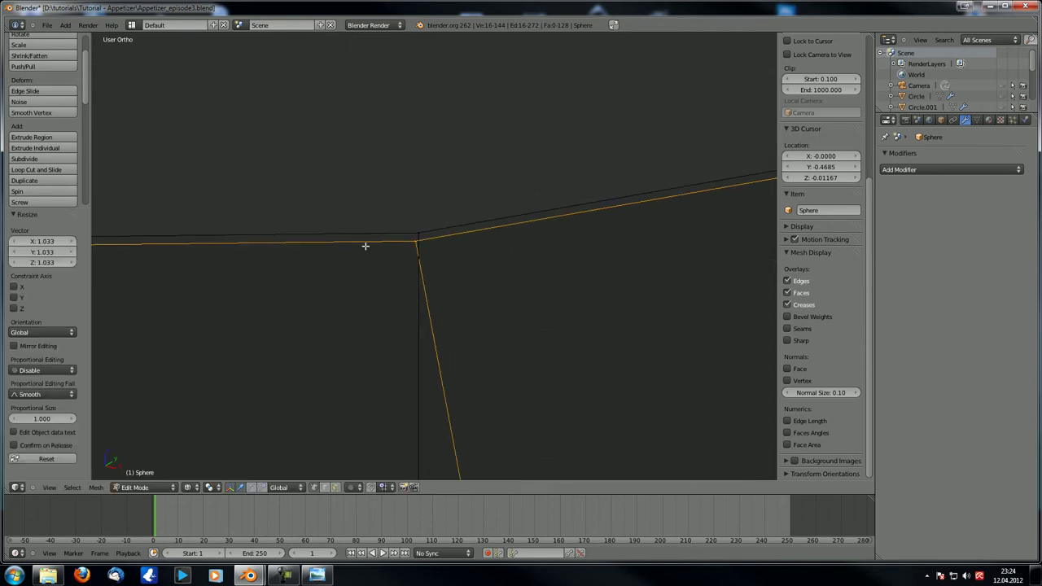
key("s")
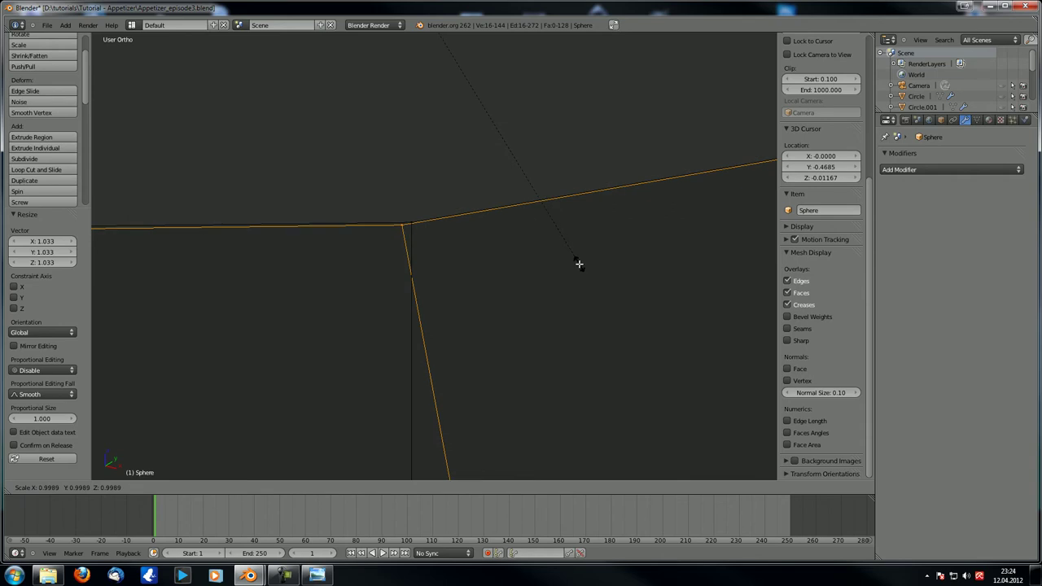
left_click(579, 264)
Select the whole mesh and try to merge the overlapping rim vertices with Remove Doubles at a 0.00010 threshold
key("a")
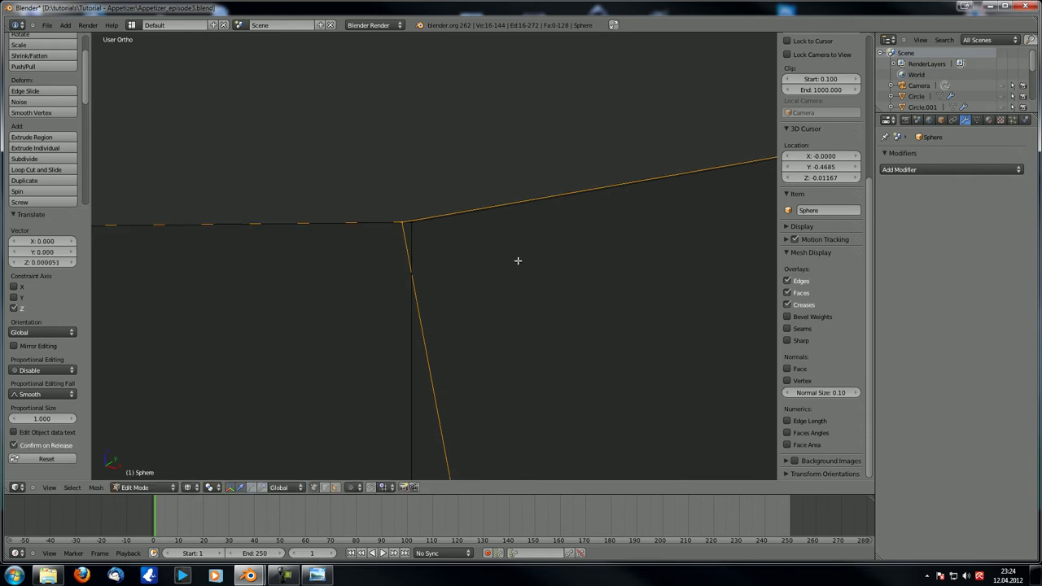
key("a")
scroll(74, 194, "down", 4)
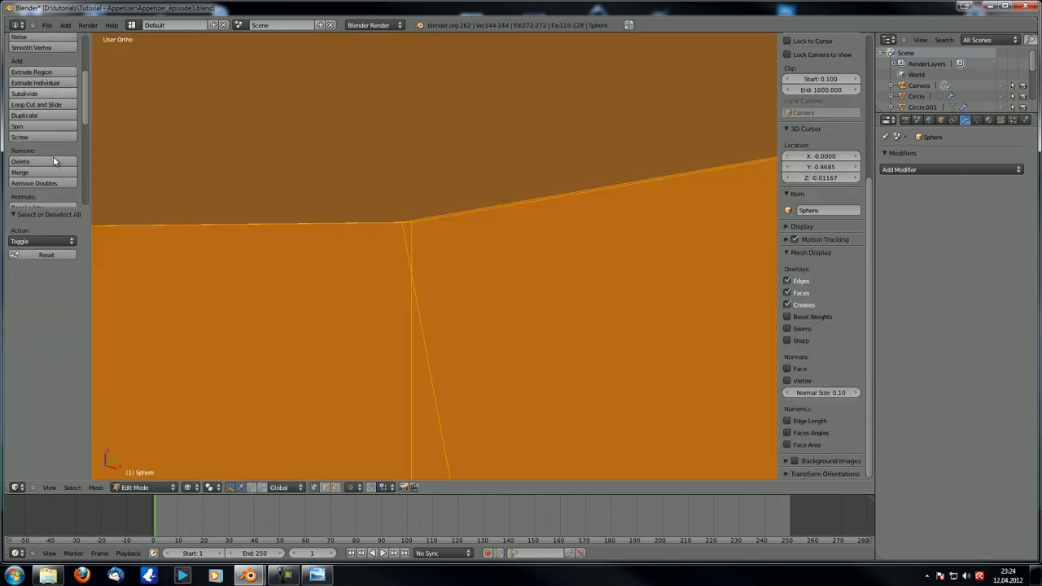
left_click(50, 161)
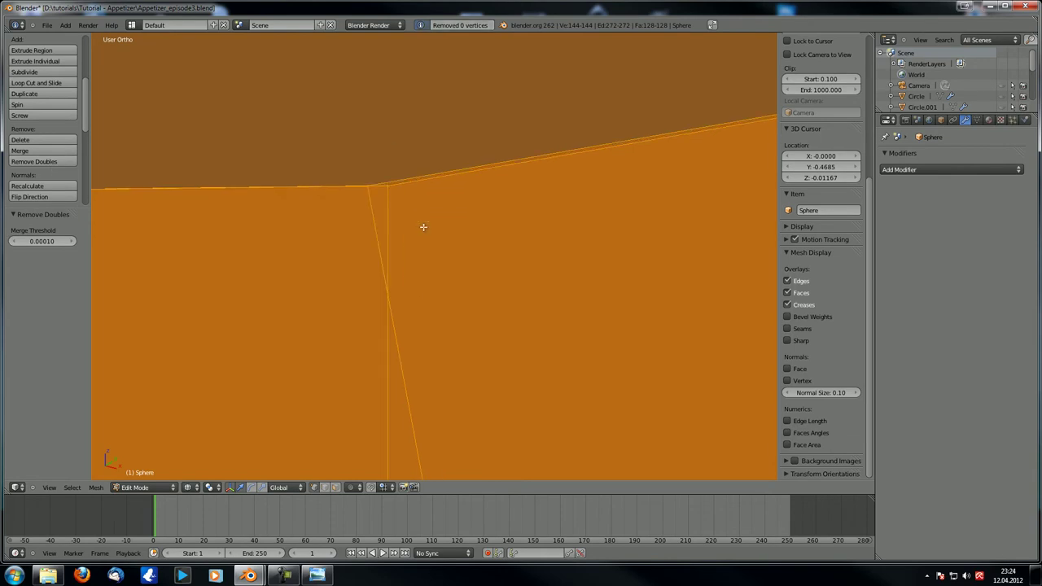
From the top view, scale the top edge loop by 1.002 onto the adjoining ring and retry Remove Doubles on the whole mesh
right_click(448, 226, "alt")
key("KP_7")
scroll(493, 331, "down", 6)
scroll(472, 388, "up", 5)
scroll(516, 166, "up", 10)
middle_click_drag(514, 380, 512, 188, "shift")
scroll(504, 211, "up", 4)
scroll(448, 396, "up", 3)
middle_click_drag(448, 396, 502, 261, "shift")
scroll(521, 262, "up", 5)
middle_click_drag(574, 261, 342, 211, "shift")
key("s")
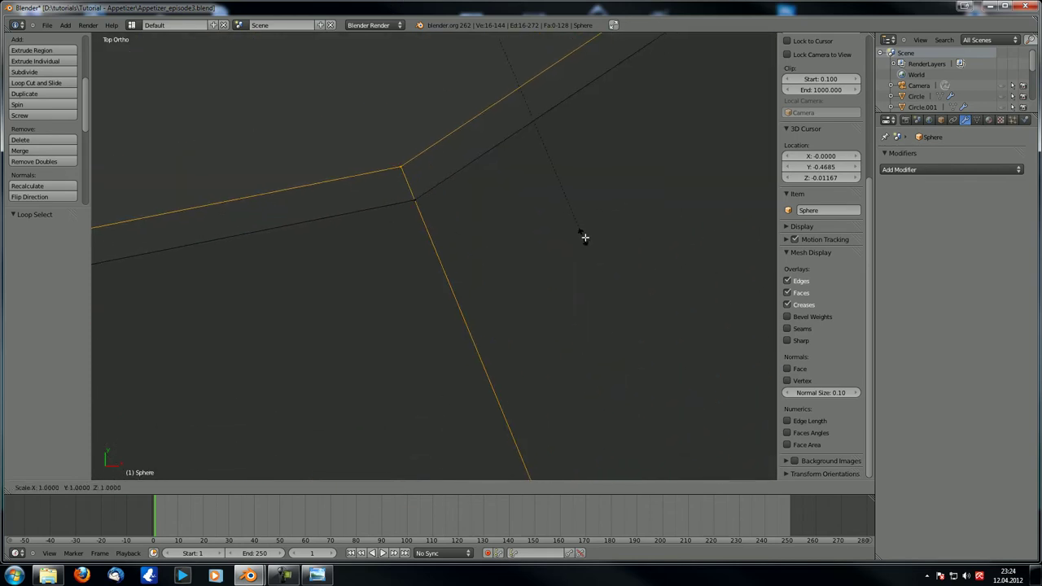
left_click(609, 264)
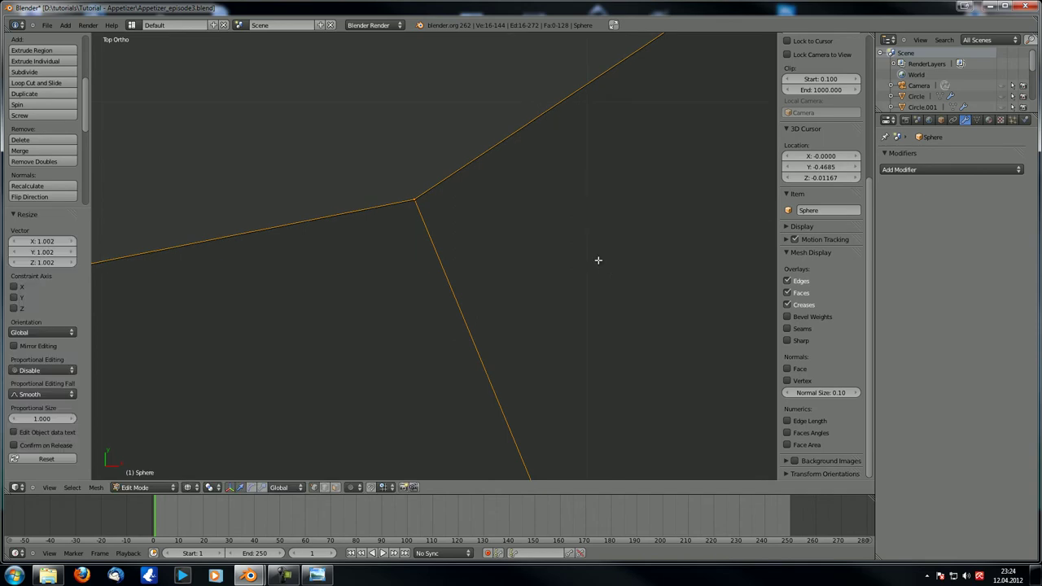
key("a")
key("a")
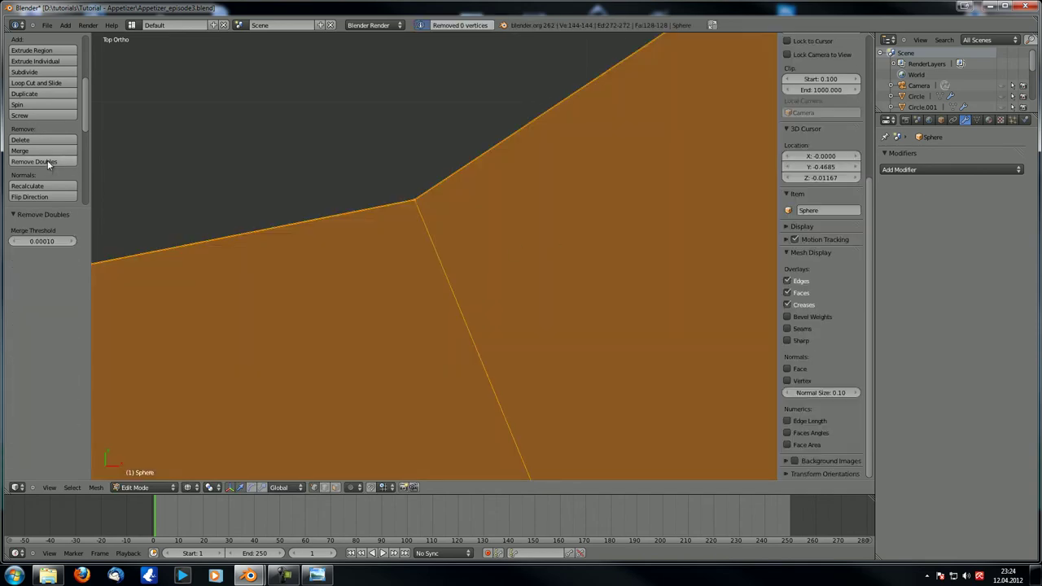
Fine-scale the reselected top edge loop from above to close the remaining gap to the adjoining ring
right_click(422, 184, "alt")
scroll(413, 173, "up", 8)
middle_click_drag(348, 145, 510, 440, "shift")
scroll(550, 338, "up", 3)
middle_click_drag(552, 321, 434, 247, "shift")
key("s")
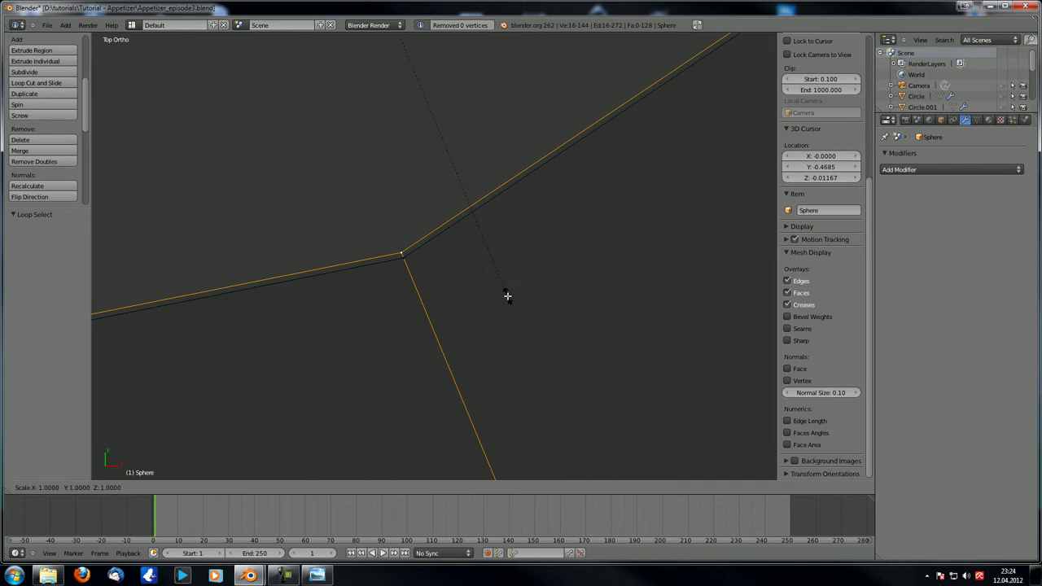
left_click(507, 300)
From the front view, move the top edge loop along Z until it is level with the adjoining ring
key("KP_1")
left_click_drag(433, 483, 456, 483)
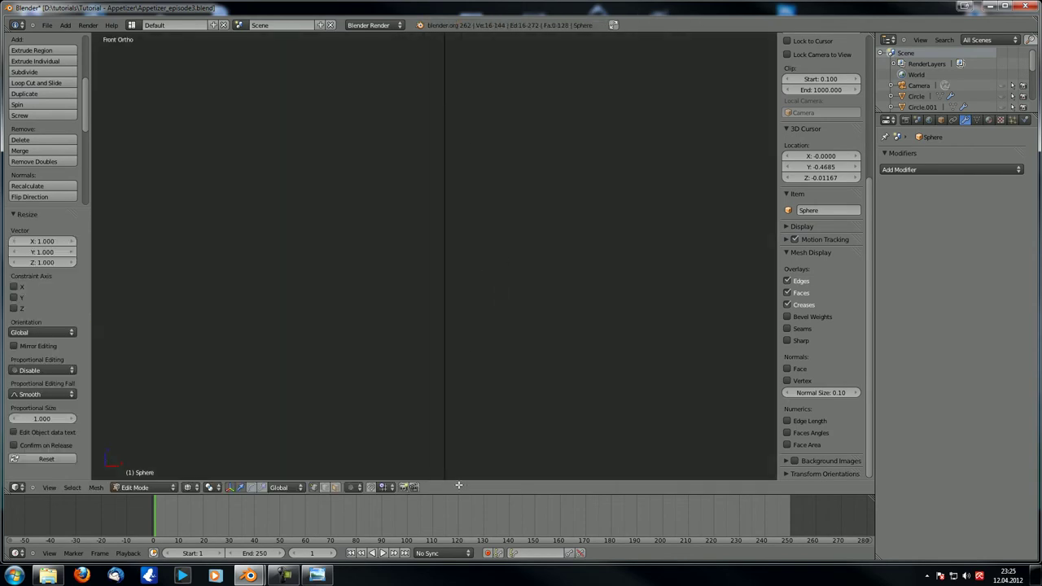
scroll(469, 116, "down", 5)
middle_click_drag(461, 153, 496, 217, "shift")
scroll(472, 291, "up", 10)
middle_click_drag(579, 289, 450, 279, "shift")
key("g")
key("z")
left_click(614, 298)
Select the whole mesh and merge the overlapping rim vertices with Remove Doubles at a 0.00010 threshold
key("a")
key("a")
left_click(49, 161)
scroll(351, 245, "down", 20)
scroll(351, 321, "down", 7)
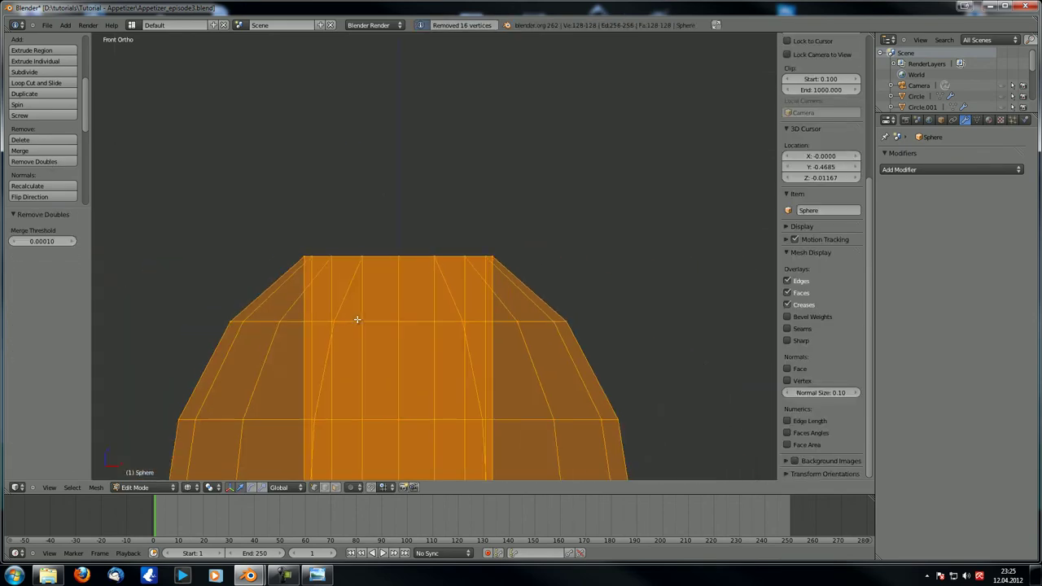
Return to Object Mode and display the hollow egg in solid shading
middle_click_drag(395, 298, 393, 326)
scroll(392, 332, "up", 4)
scroll(393, 332, "down", 6)
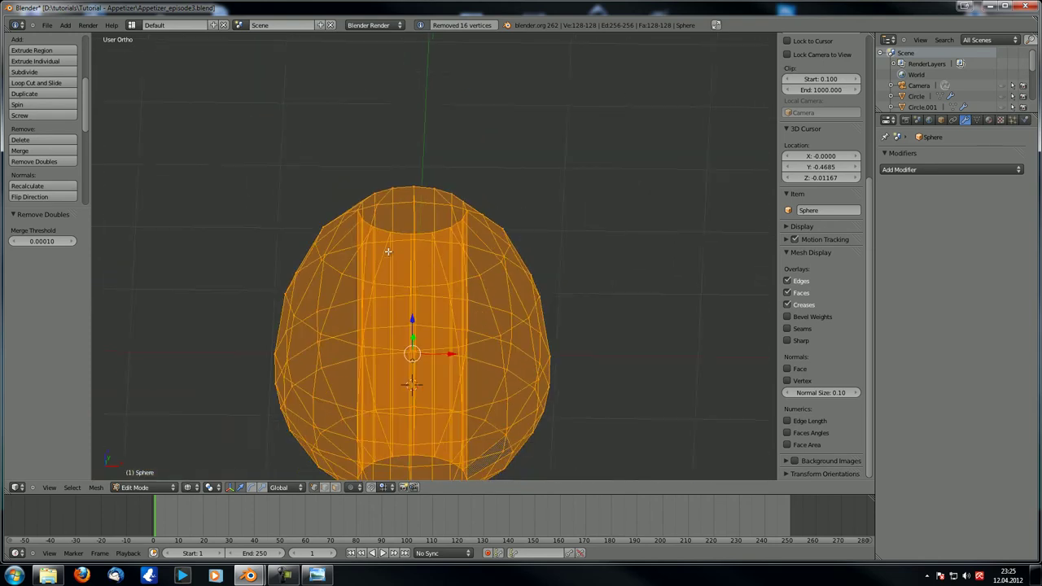
key("Tab")
scroll(397, 283, "up", 4)
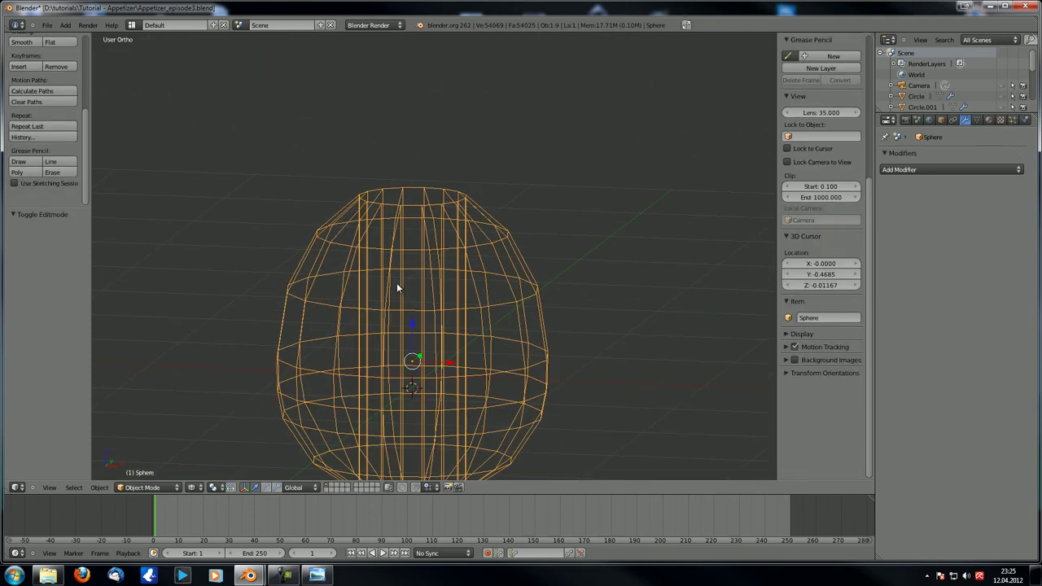
key("z")
scroll(401, 281, "down", 2)
middle_click_drag(401, 281, 762, 205)
middle_click_drag(596, 285, 472, 224)
Add a Subdivision Surface modifier to the egg and set its view subdivisions to 2
left_click(951, 169)
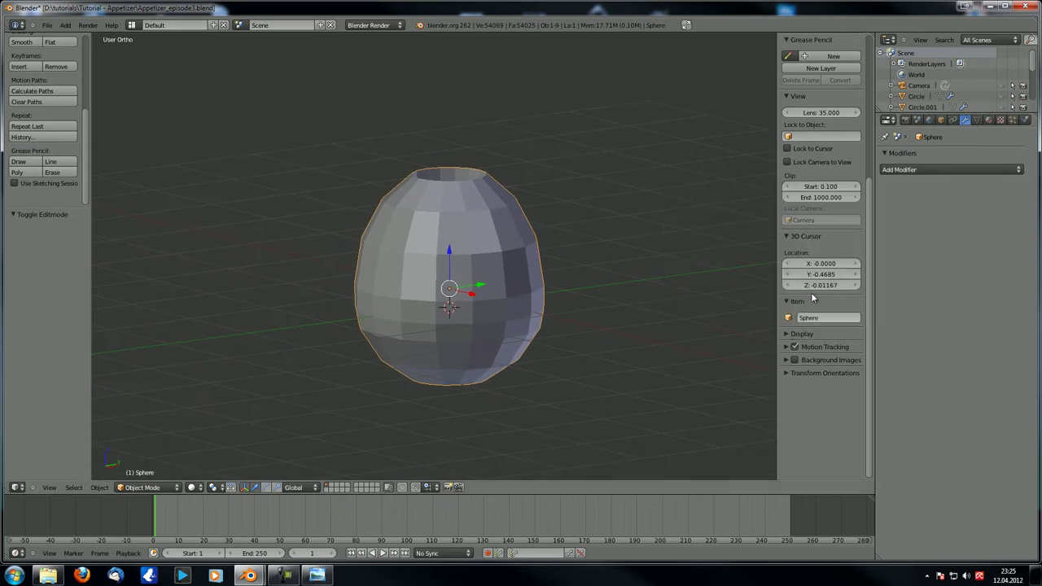
left_click(922, 171)
left_click(794, 331)
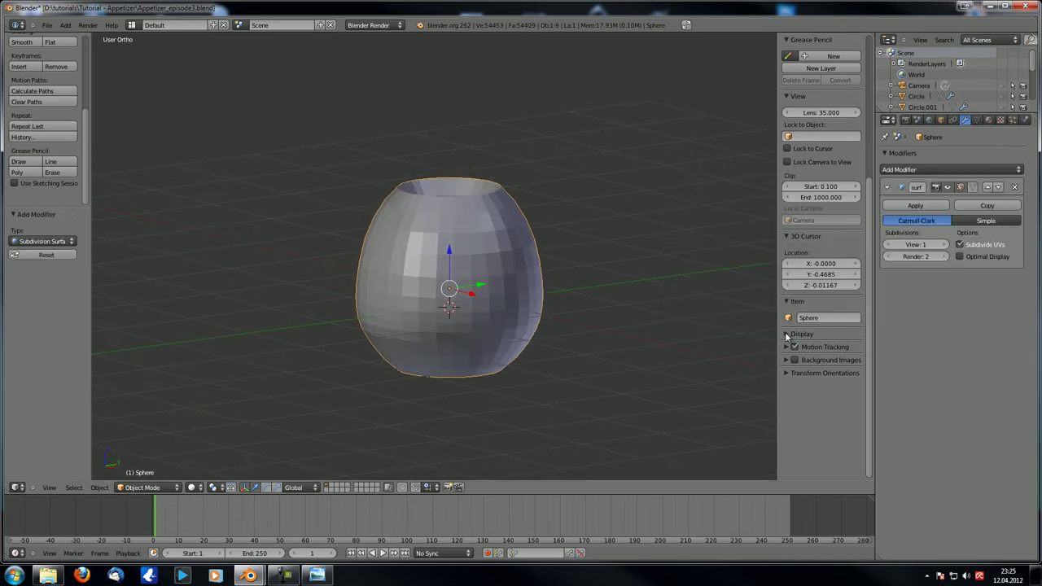
left_click(943, 244)
scroll(389, 232, "up", 2)
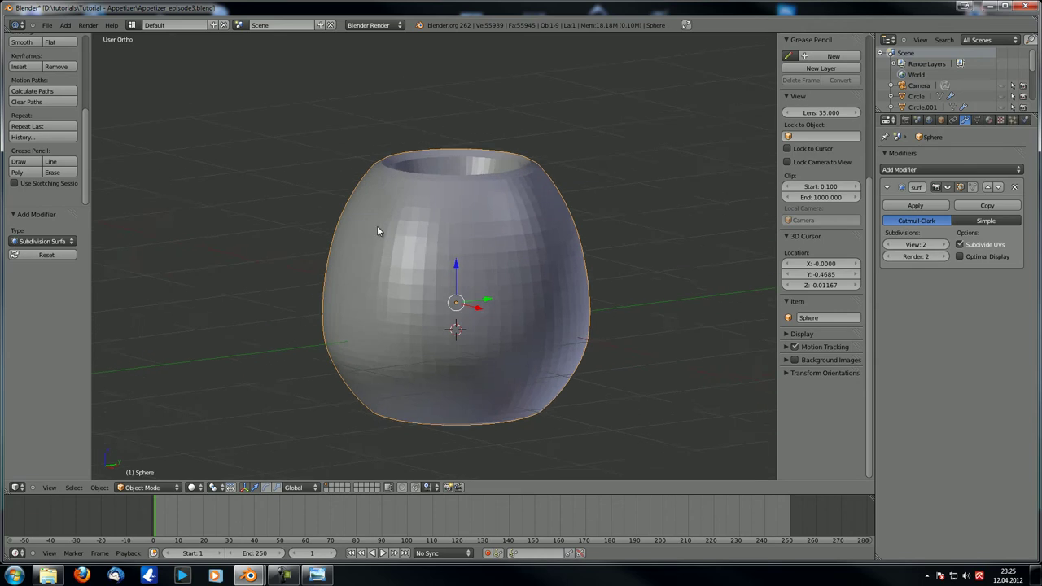
In Edit Mode, add a loop cut around the outer shell and slide it close to the top opening
key("Tab")
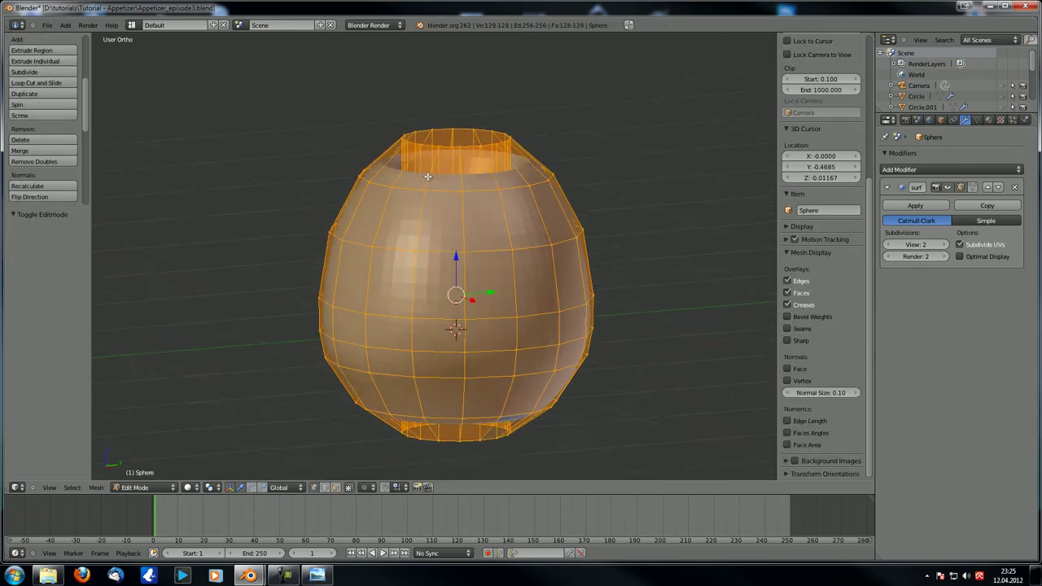
middle_click_drag(439, 171, 422, 175)
scroll(422, 175, "up", 2)
key("ctrl+r")
left_click(419, 145)
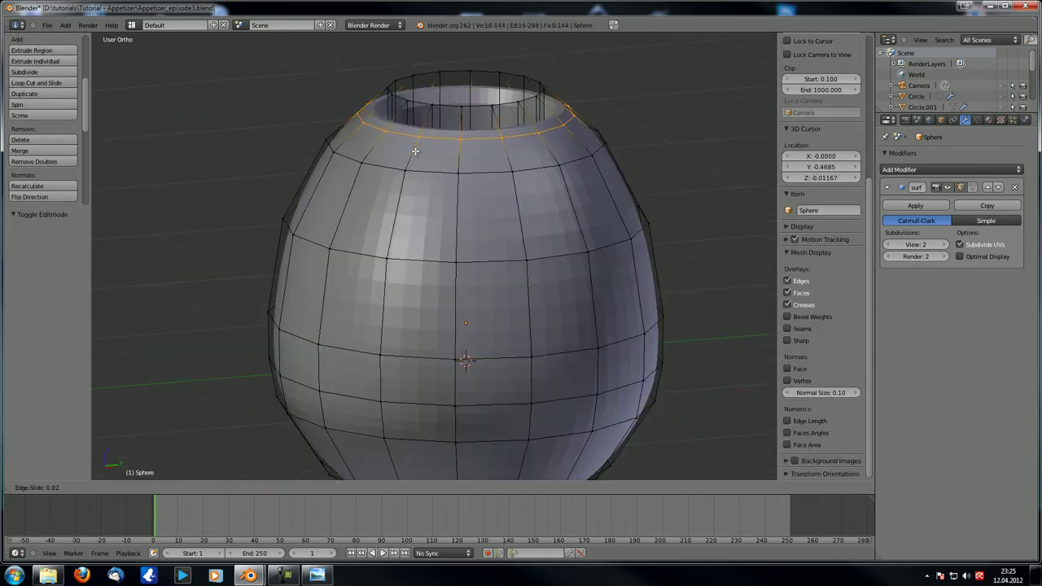
left_click(421, 140)
Add a loop cut around the inner wall of the hole and move it along Z near the top opening
key("ctrl+r")
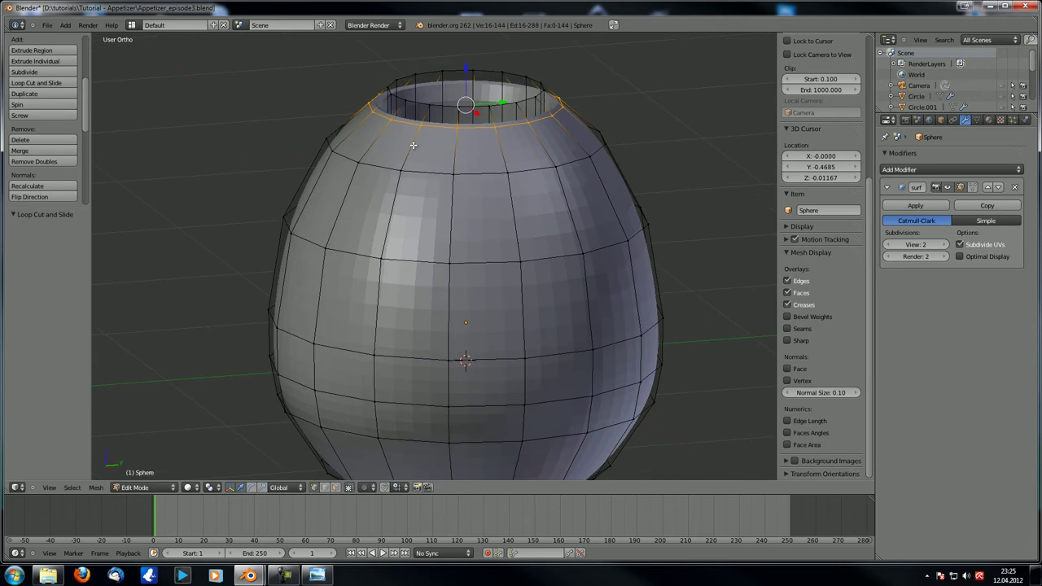
left_click(442, 98)
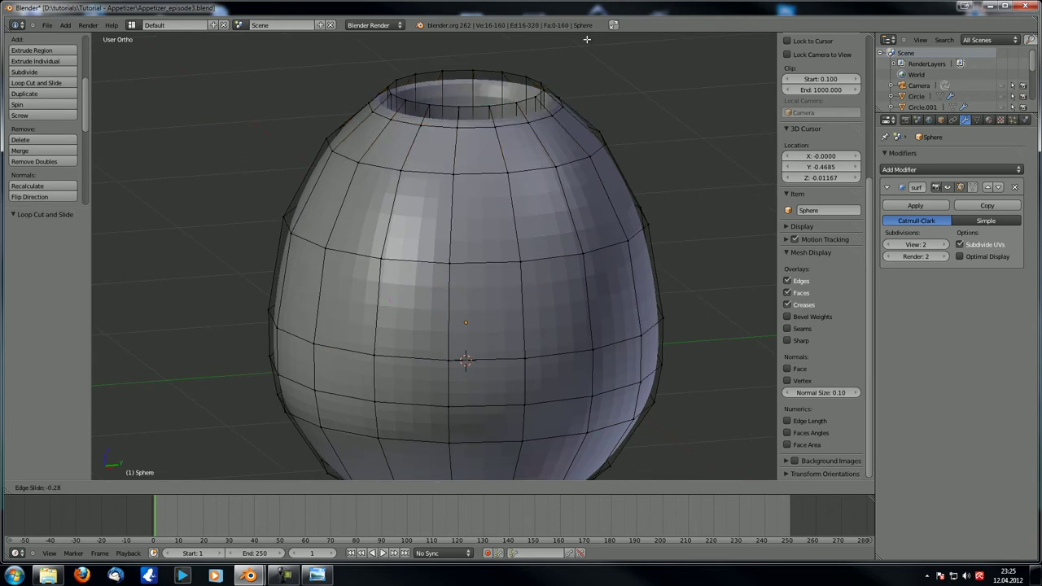
left_click(532, 169)
key("g")
key("z")
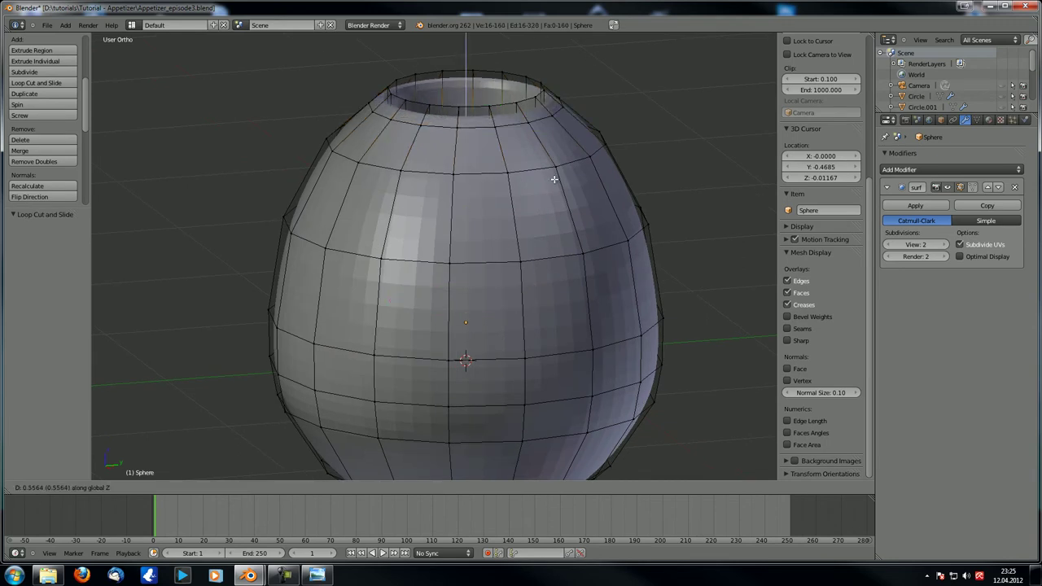
left_click(549, 222)
Edge-slide the outer support loop below the top opening by a factor of -0.167
right_click(407, 123, "alt")
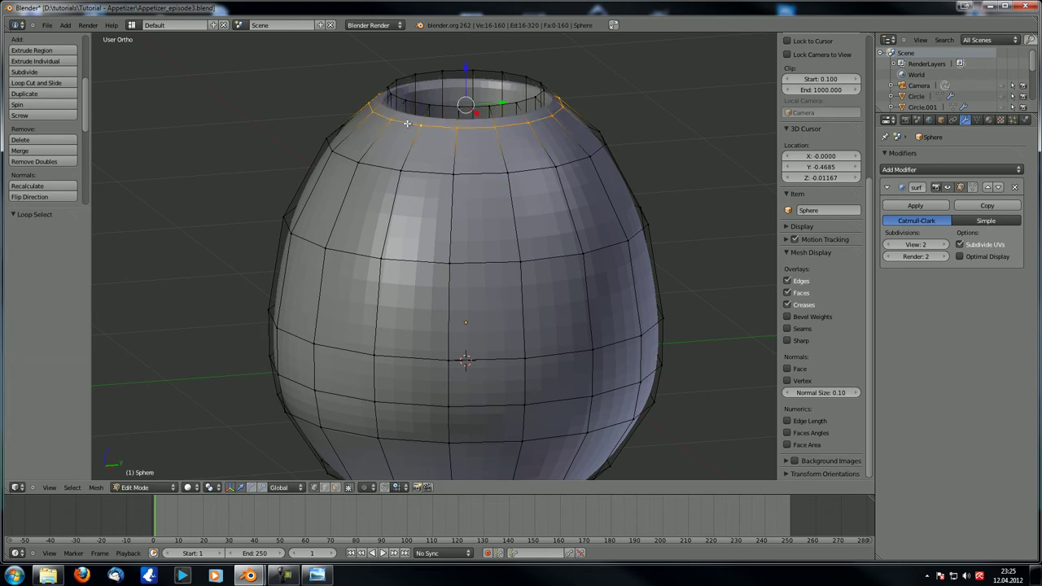
key("ctrl+e")
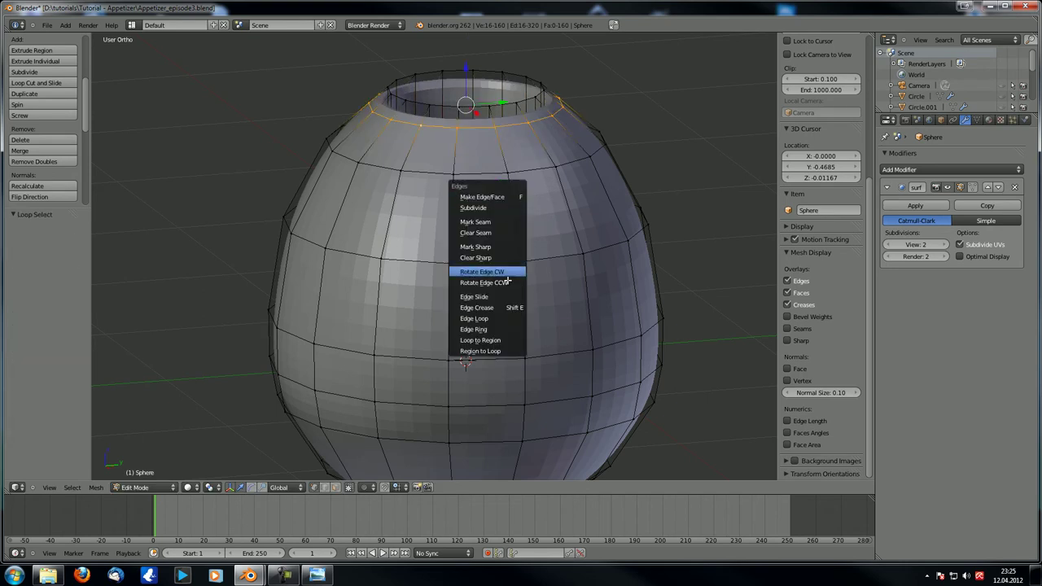
left_click(499, 297)
left_click(494, 300)
Add a centered loop cut around the outer shell beside the bottom opening
middle_click_drag(493, 301, 441, 252)
key("ctrl+r")
left_click(457, 244)
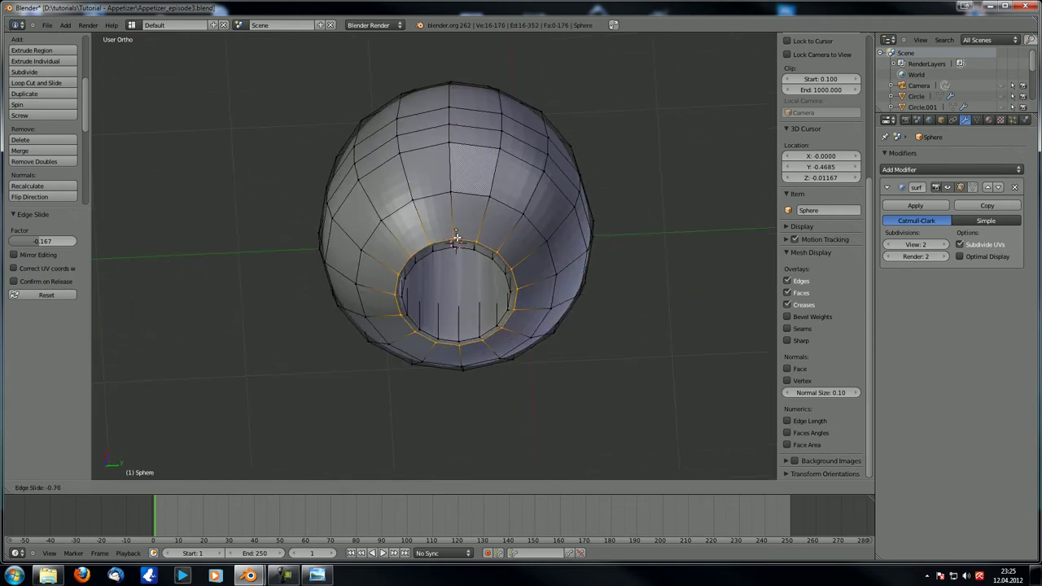
right_click(472, 289)
Add a loop cut around the hole's inner wall and slide it toward the bottom opening
key("ctrl+r")
left_click(456, 318)
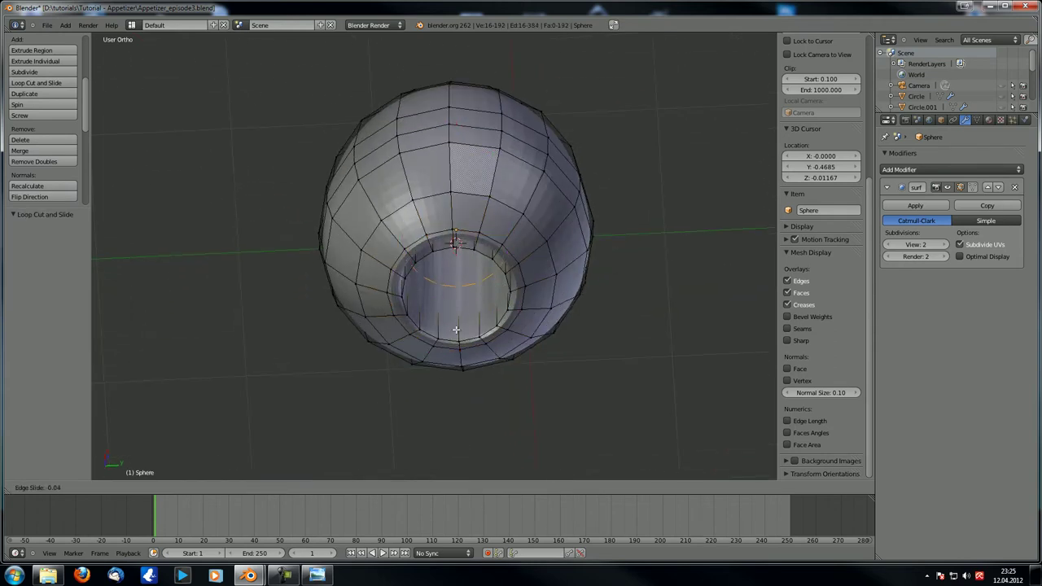
left_click(459, 348)
Edge-slide the outer support loop around the bottom opening away from the rim
right_click(448, 348, "alt")
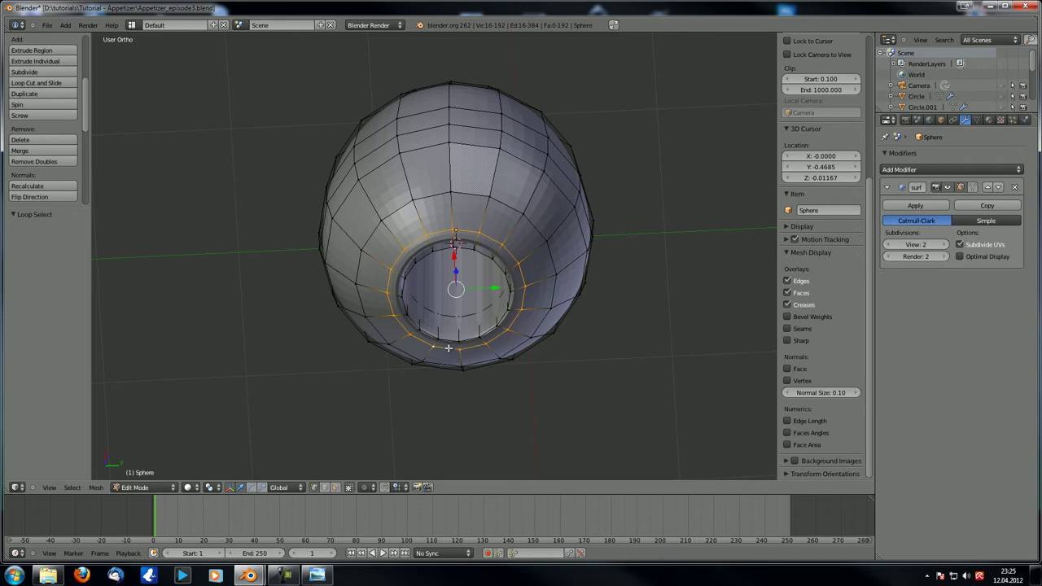
key("ctrl+e")
left_click(448, 346)
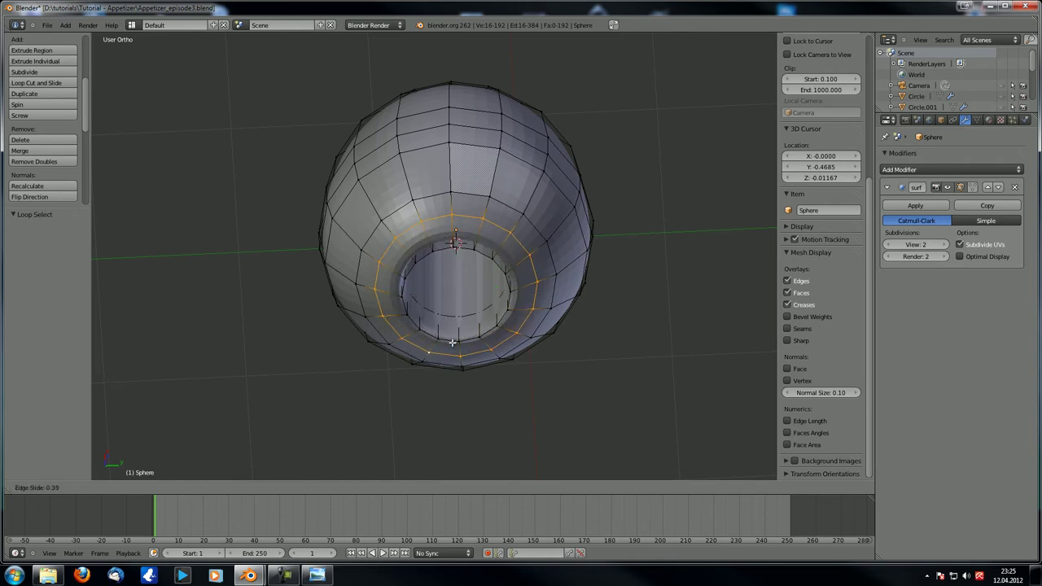
left_click(452, 344)
Select the edge loops around the bottom opening and scale them by 1.452 along Z
key("Tab")
middle_click_drag(451, 341, 432, 245)
key("Tab")
scroll(432, 246, "up", 4)
middle_click_drag(434, 285, 423, 460, "shift")
right_click(438, 279, "alt")
right_click(435, 263, "alt+shift")
right_click(438, 242, "alt+shift")
right_click(438, 241, "alt+shift")
right_click(438, 242, "alt+shift")
key("s")
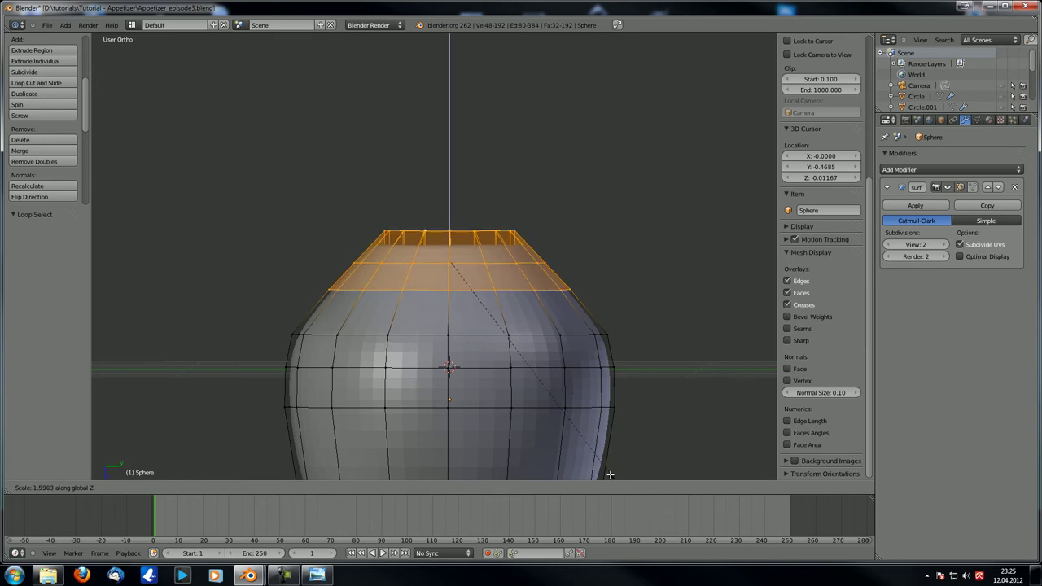
left_click(596, 445)
Scale the selected bottom loops uniformly by about 1.10 and move them -0.06361 along Z
key("s")
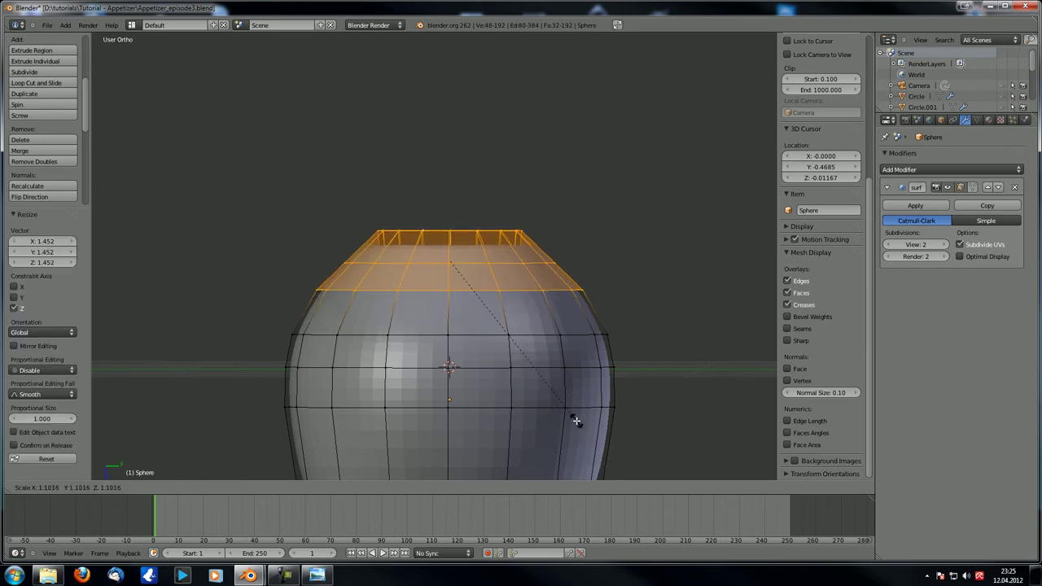
left_click(578, 422)
left_click_drag(461, 298, 461, 308)
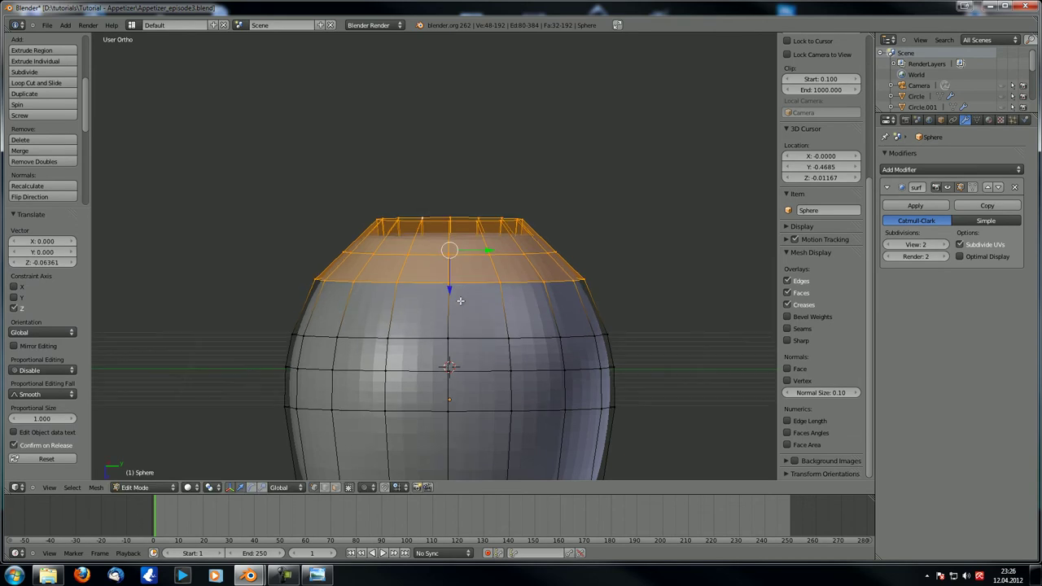
Select the inner edge loop at the bottom opening and scale it by 0.886 to match the hole's width
middle_click_drag(461, 307, 458, 376)
right_click(449, 292)
right_click(449, 291, "alt")
scroll(459, 234, "up", 4)
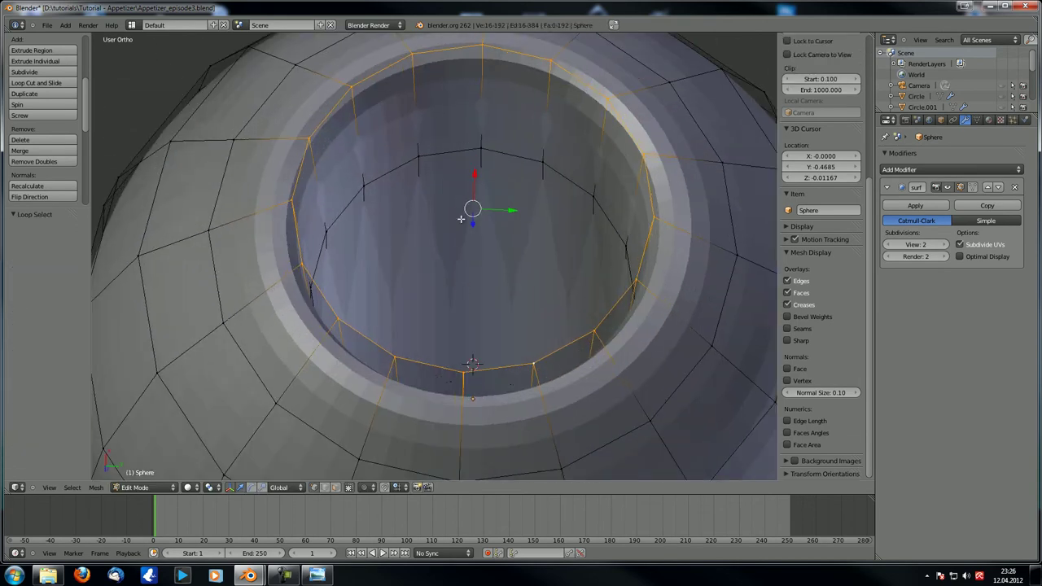
key("KP_7")
key("s")
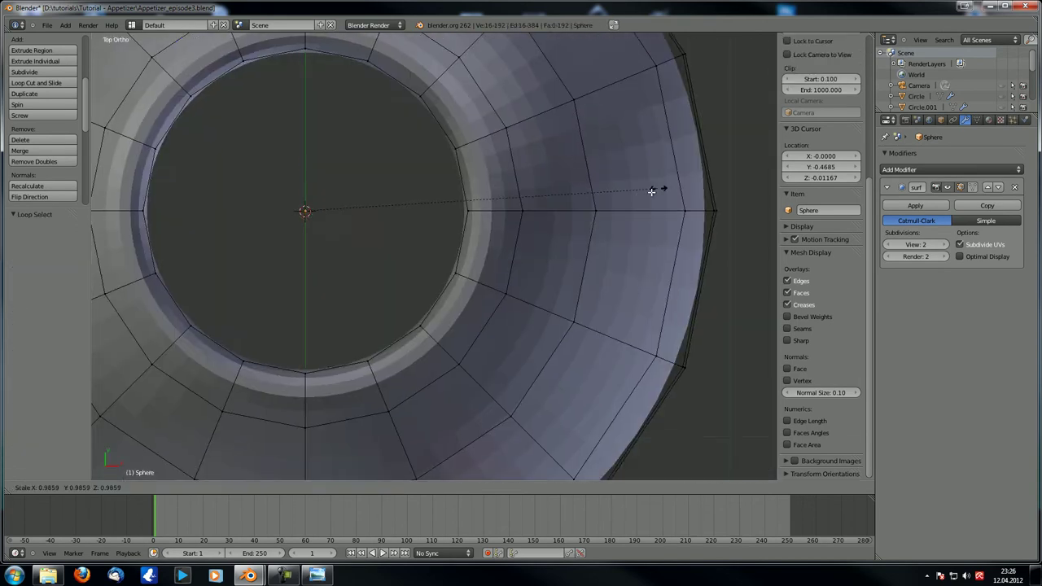
left_click(618, 216)
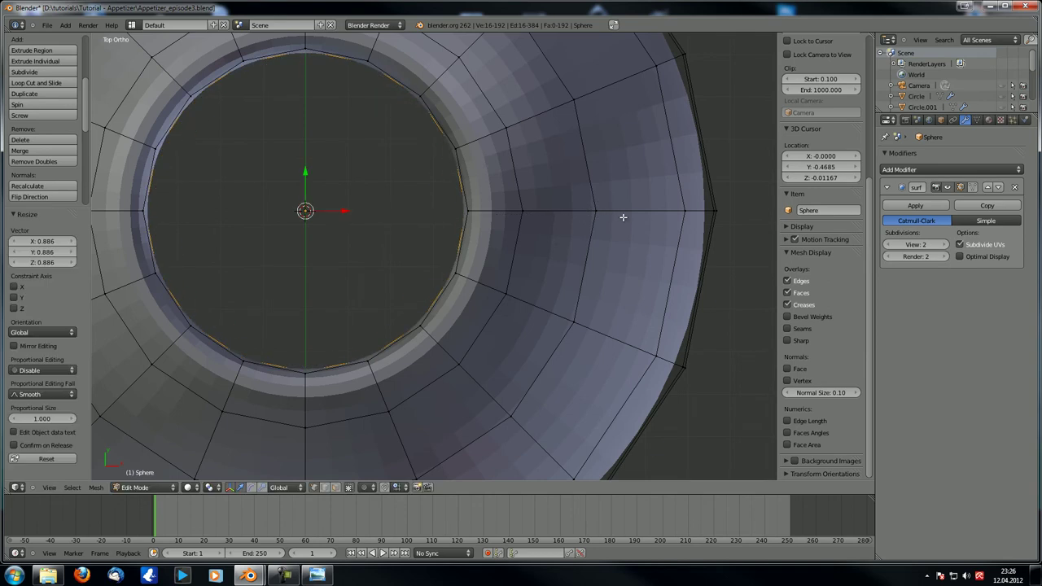
Select the whole mesh and scale it to make the egg shape slightly taller
key("Tab")
scroll(566, 251, "down", 2)
scroll(565, 250, "down", 4)
middle_click_drag(446, 281, 433, 180)
scroll(433, 243, "down", 3)
middle_click_drag(433, 244, 355, 263)
scroll(410, 268, "up", 3)
scroll(433, 239, "down", 3)
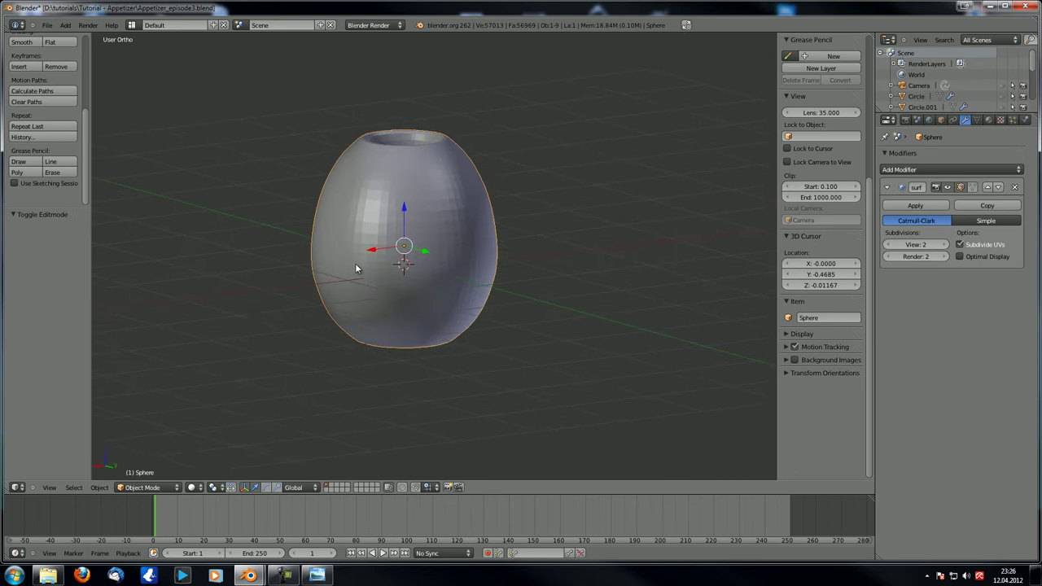
key("Tab")
key("a")
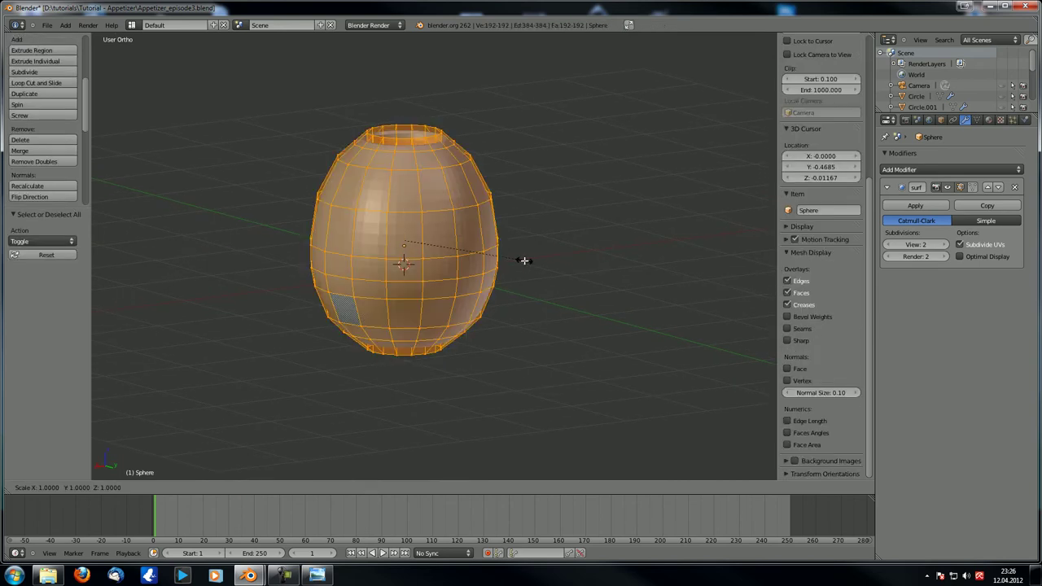
key("Tab")
Select the edge loops lining the central hole and scale them narrower in X and Y with Z locked
middle_click_drag(533, 266, 382, 200)
scroll(382, 200, "up", 4)
middle_click_drag(437, 275, 415, 332)
key("Tab")
scroll(458, 255, "up", 3)
right_click(453, 175, "alt")
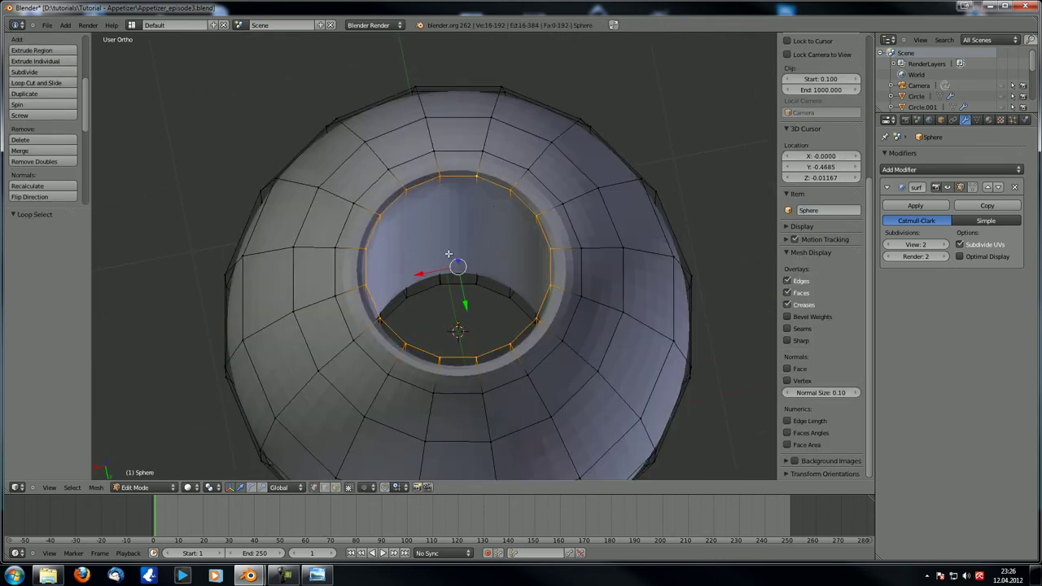
key("z")
key("KP_7")
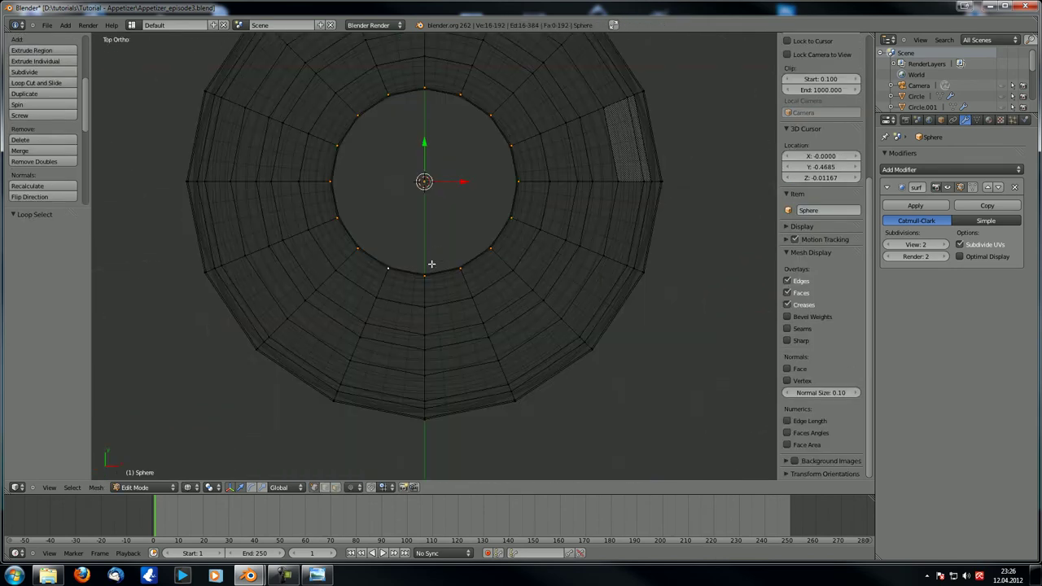
left_click_drag(423, 263, 364, 246)
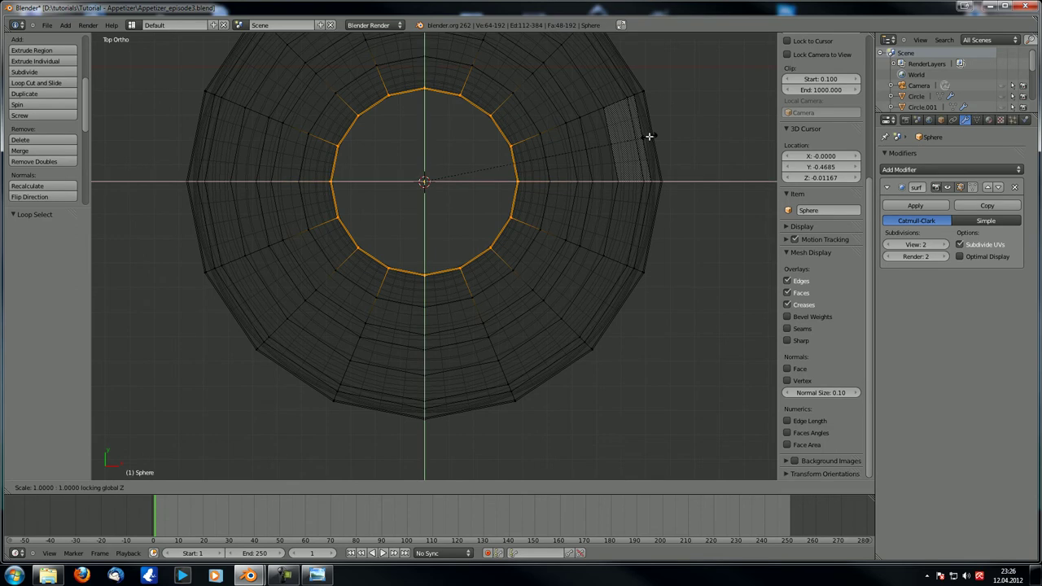
key("Tab")
Return the viewport to solid display and apply smooth shading to the egg-shaped object
scroll(612, 182, "down", 3)
middle_click_drag(514, 265, 505, 116)
key("a")
middle_click_drag(452, 243, 421, 235)
scroll(408, 152, "up", 2)
mouse_move(421, 235)
middle_mouse_down()
mouse_move(416, 263)
mouse_move(400, 263)
mouse_move(400, 231)
mouse_move(399, 240)
middle_mouse_up()
key("z")
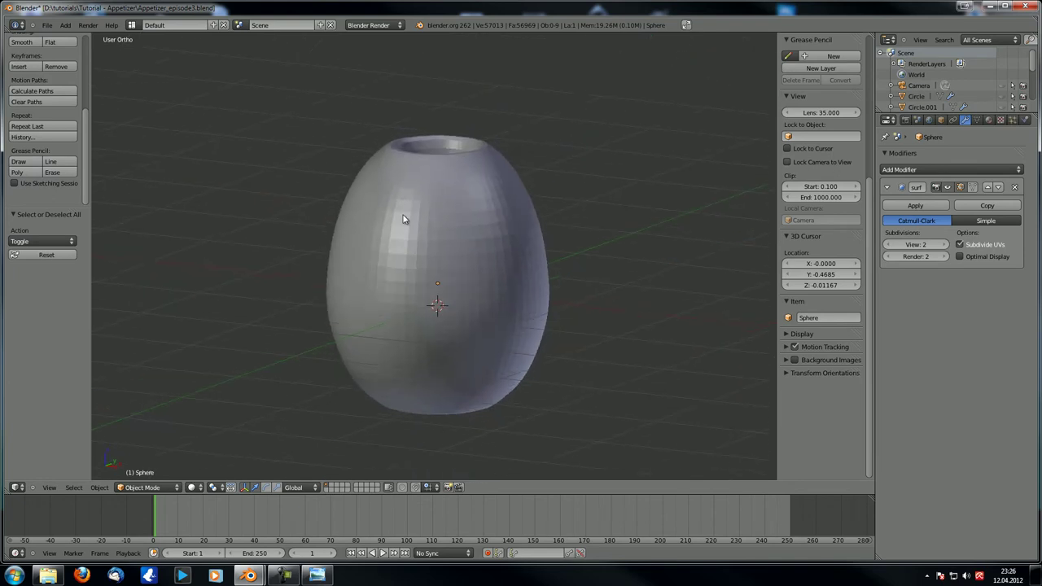
left_click(22, 42)
middle_click_drag(489, 188, 517, 163)
middle_click_drag(429, 236, 435, 210, "shift")
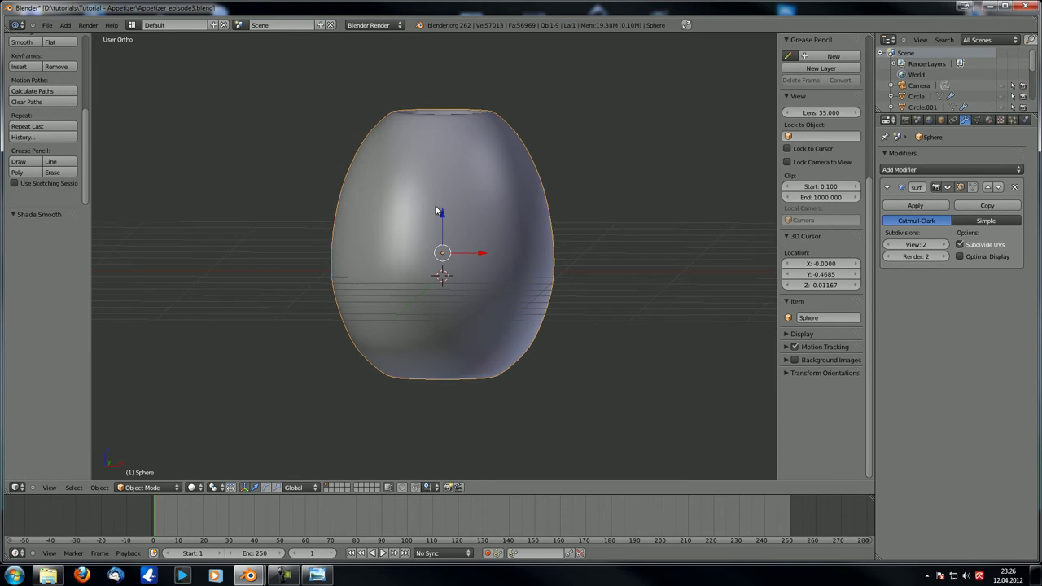
Add a Displace modifier to the egg-shaped object below its subdivision modifier
left_click(965, 168)
left_click(946, 160)
left_click(950, 170)
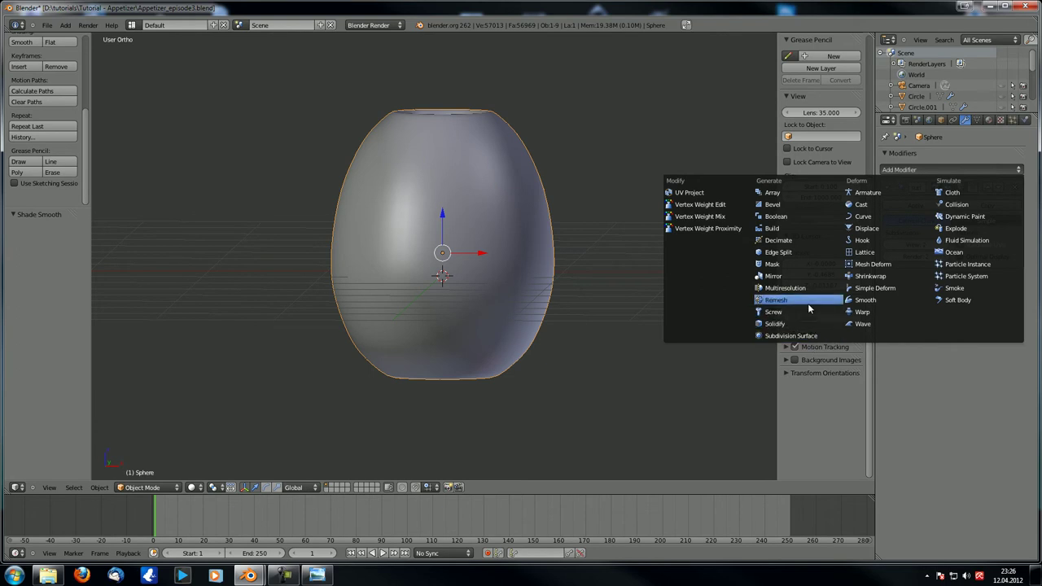
left_click(882, 233)
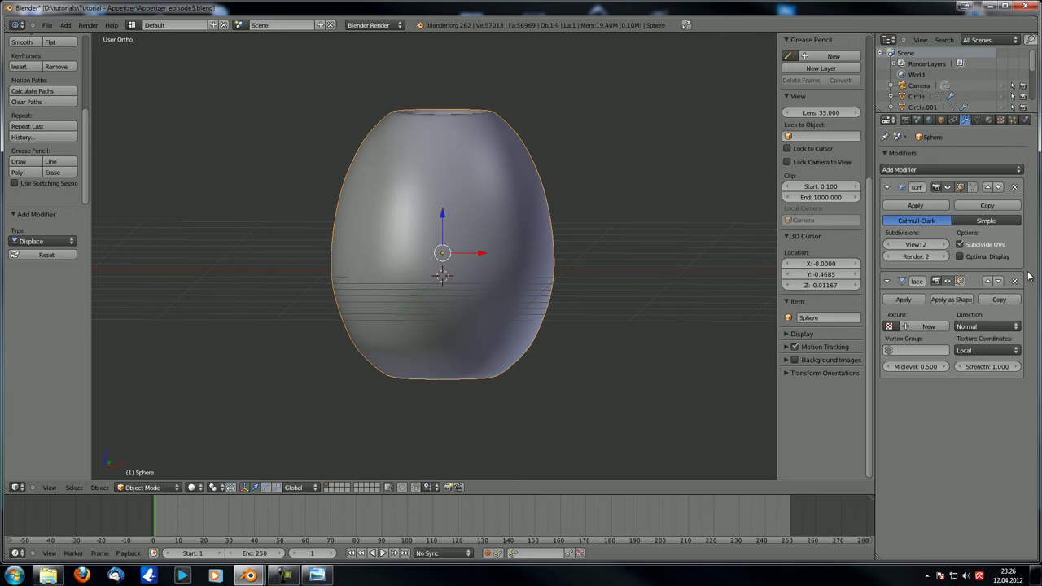
middle_click_drag(495, 251, 380, 269)
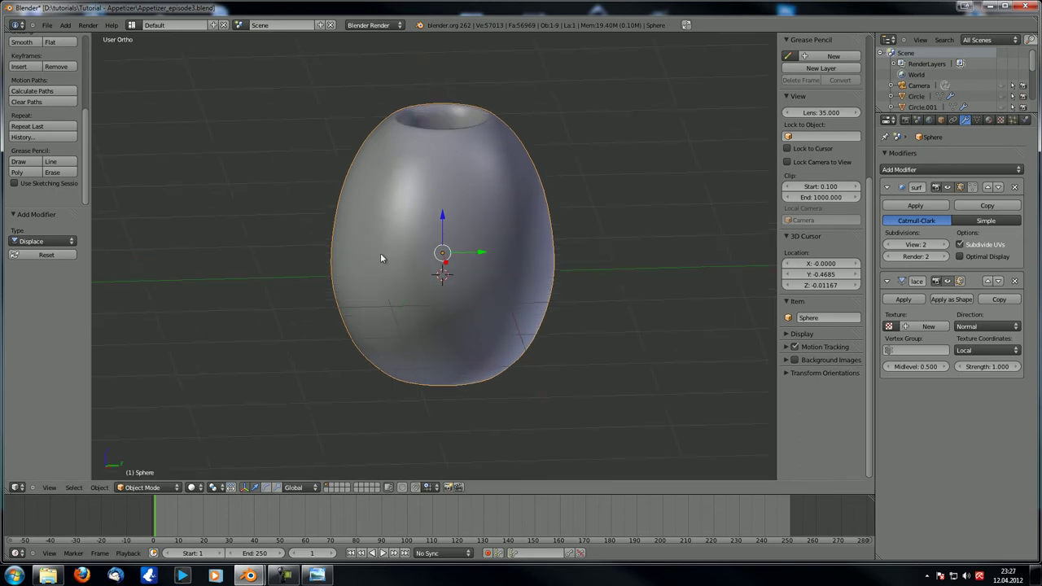
Create a new material for the object and name it olives_green
left_click(1001, 120)
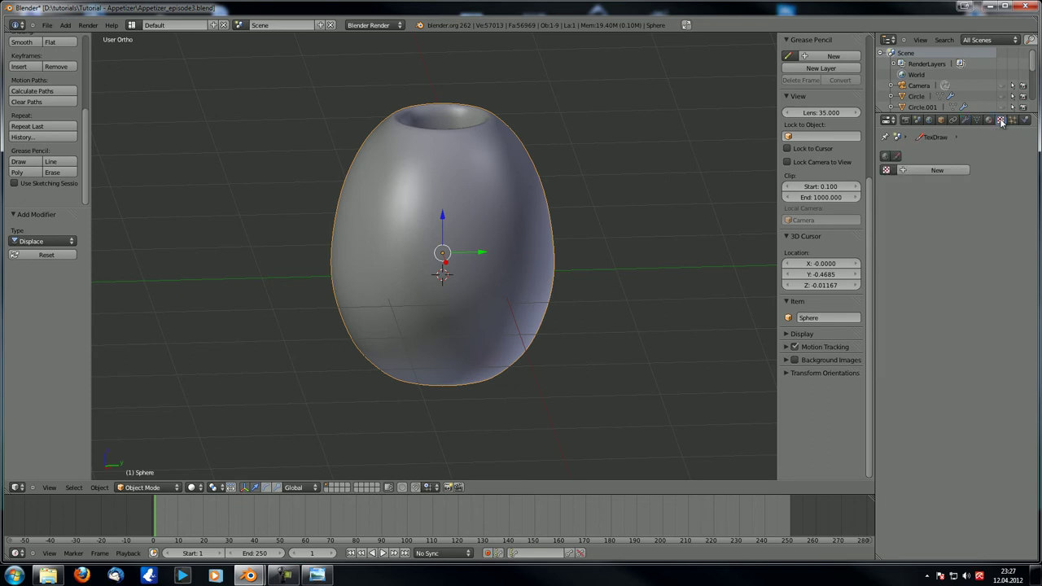
left_click(990, 120)
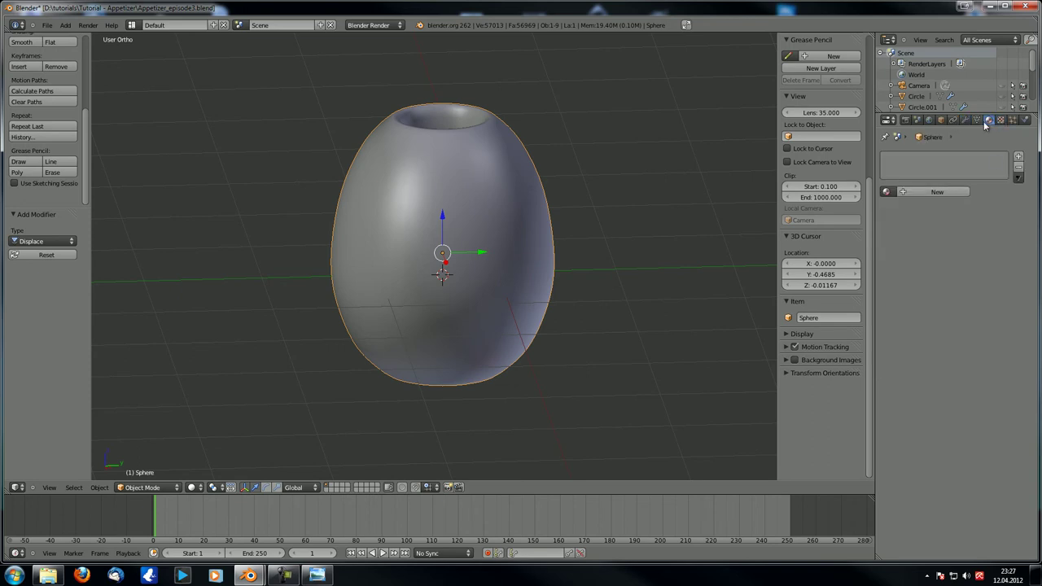
left_click(929, 193)
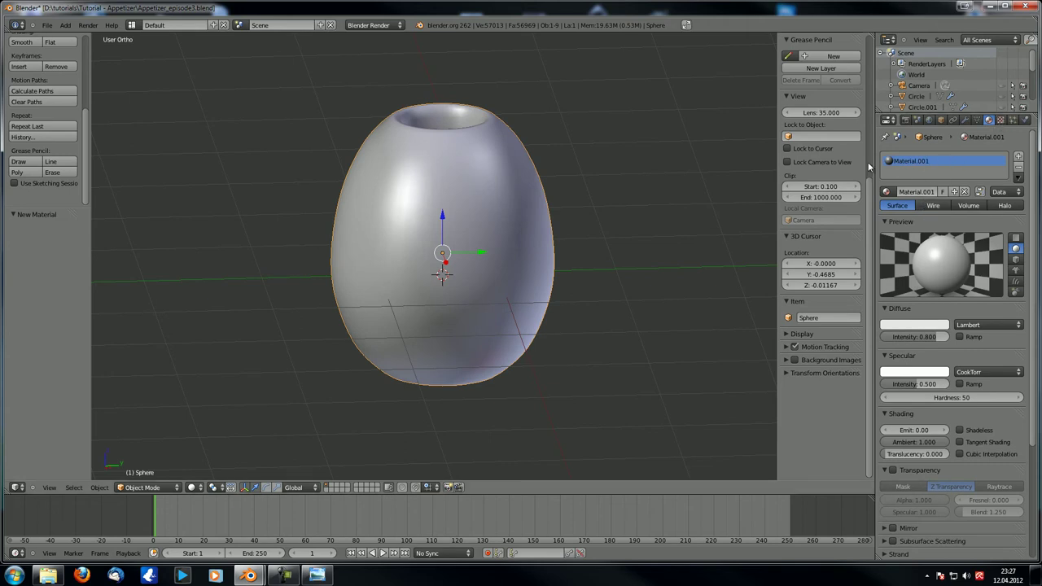
left_click(917, 191)
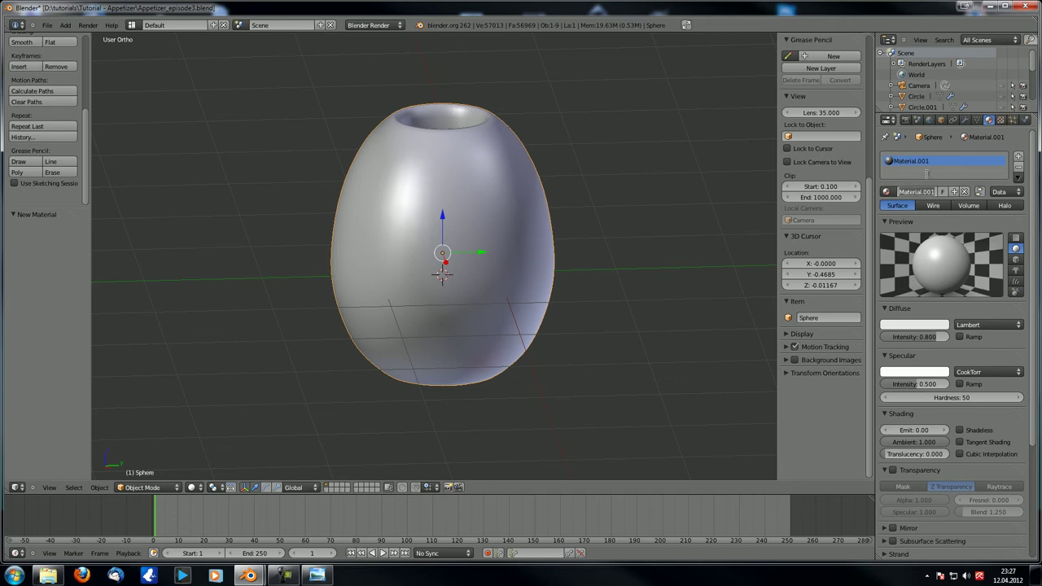
type("ol")
type("olives")
key("Return")
left_click(920, 193)
type("_green")
key("Return")
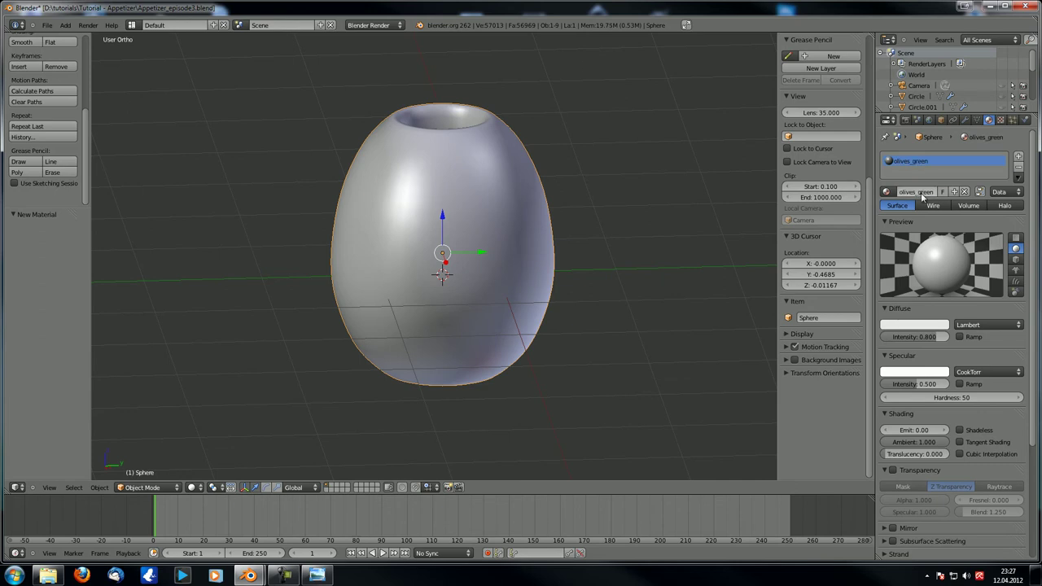
Add a new Clouds texture to the olives_green material and rename it olives_displacement
left_click(999, 120)
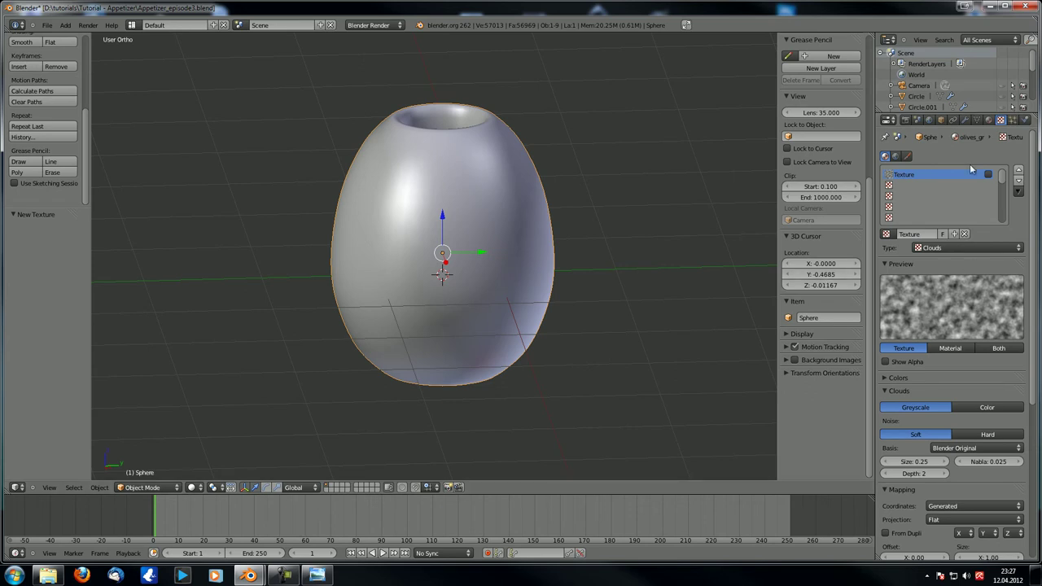
scroll(932, 399, "down", 3)
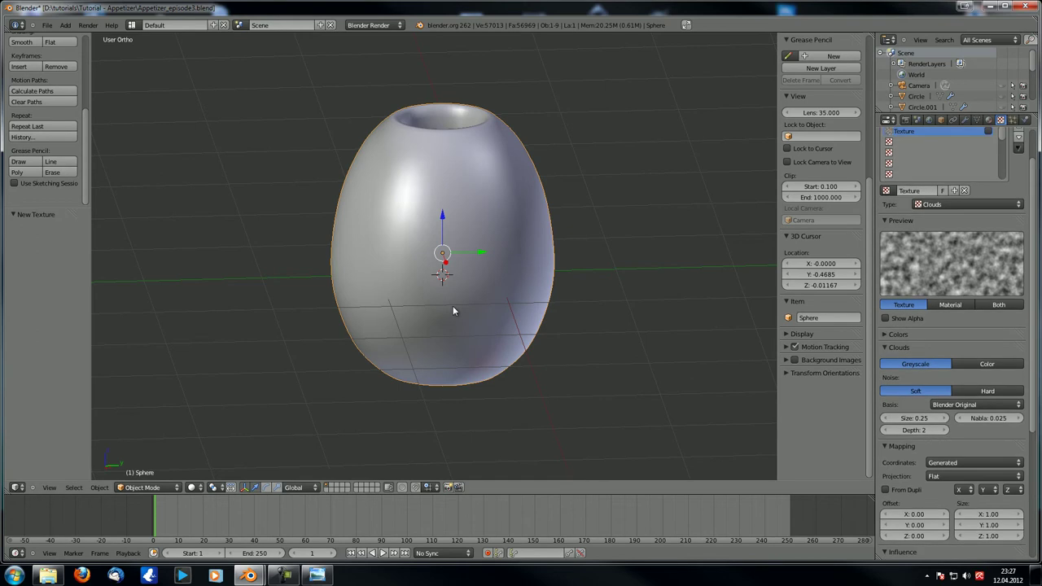
left_click(966, 119)
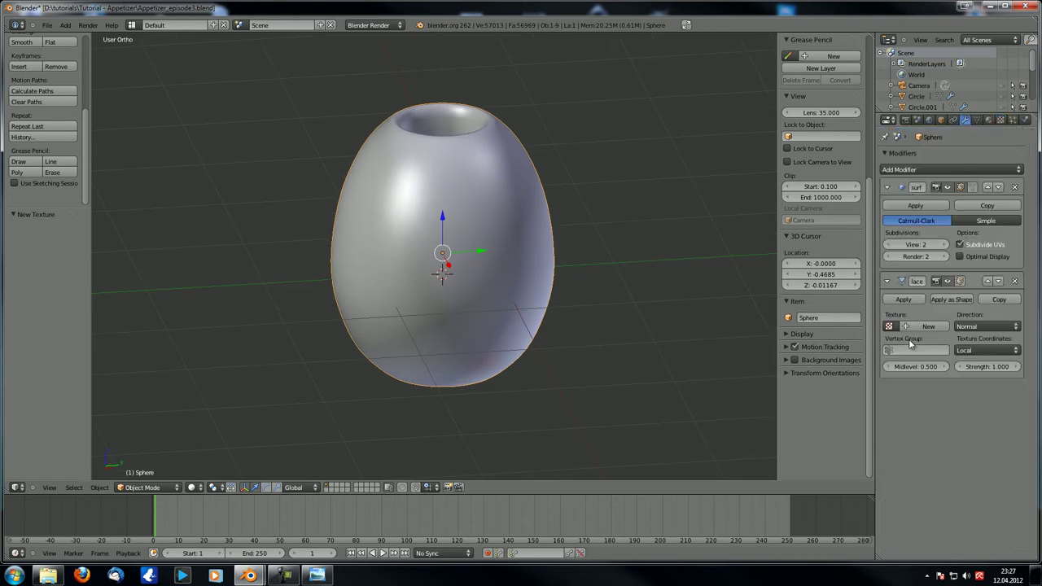
left_click(893, 327)
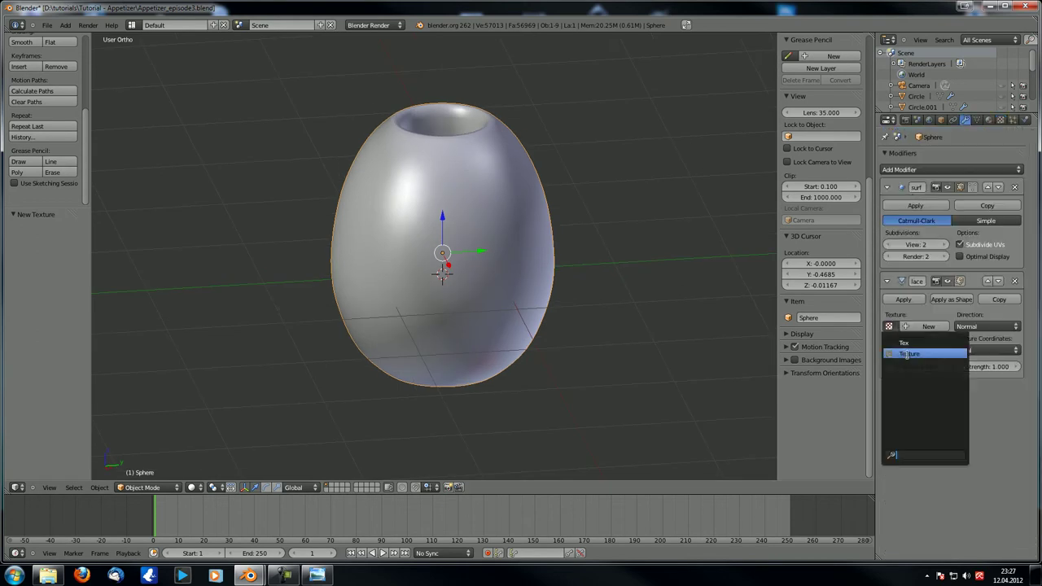
left_click(990, 120)
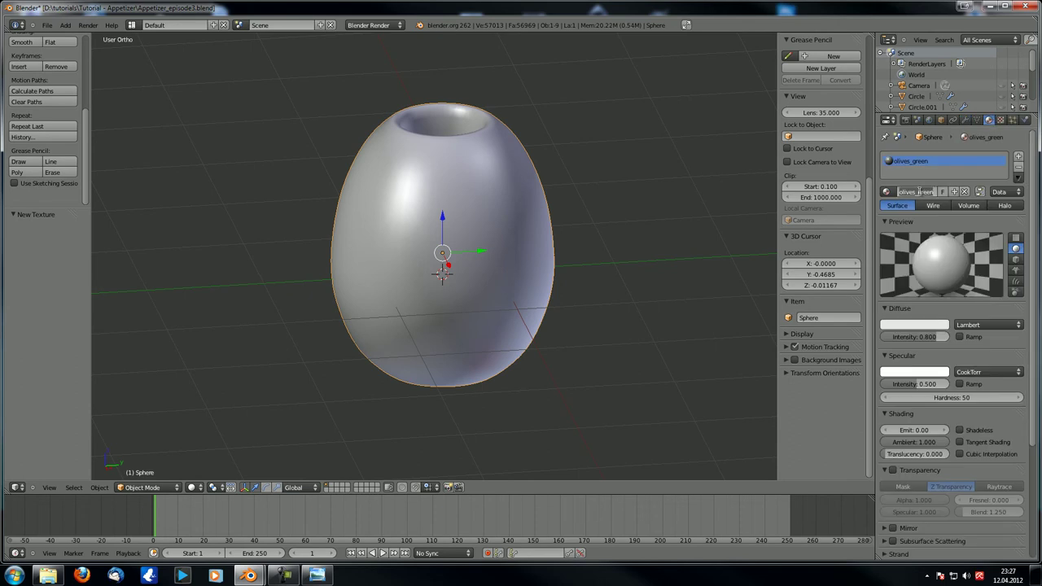
left_click(1000, 120)
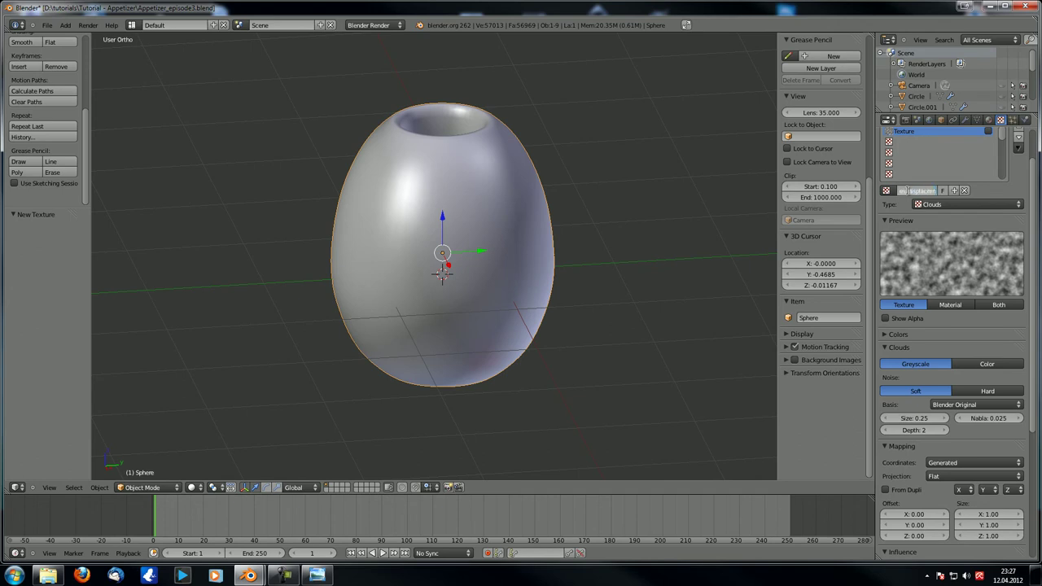
key("Return")
Assign the olives_displacement texture to the Displace modifier
left_click(966, 120)
left_click(890, 326)
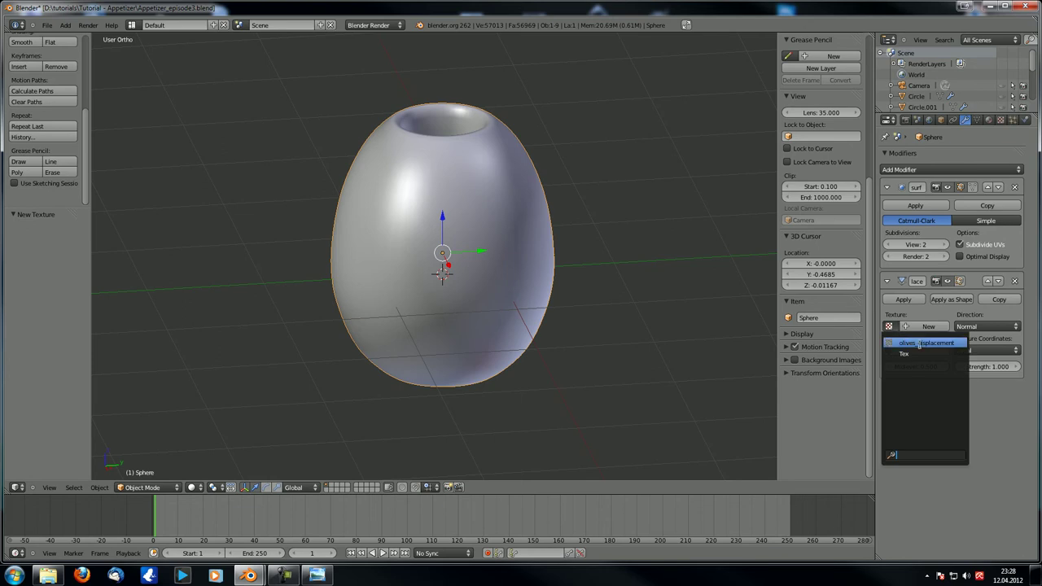
left_click(925, 344)
middle_click_drag(481, 273, 411, 270)
scroll(408, 199, "up", 3)
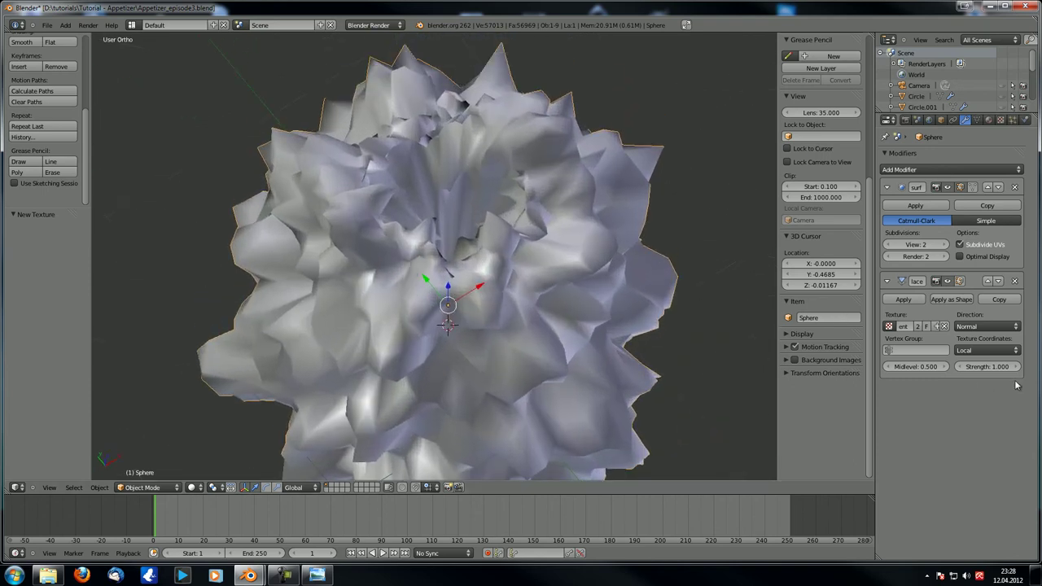
Set the Displace modifier's strength to 0.1
left_click(992, 368)
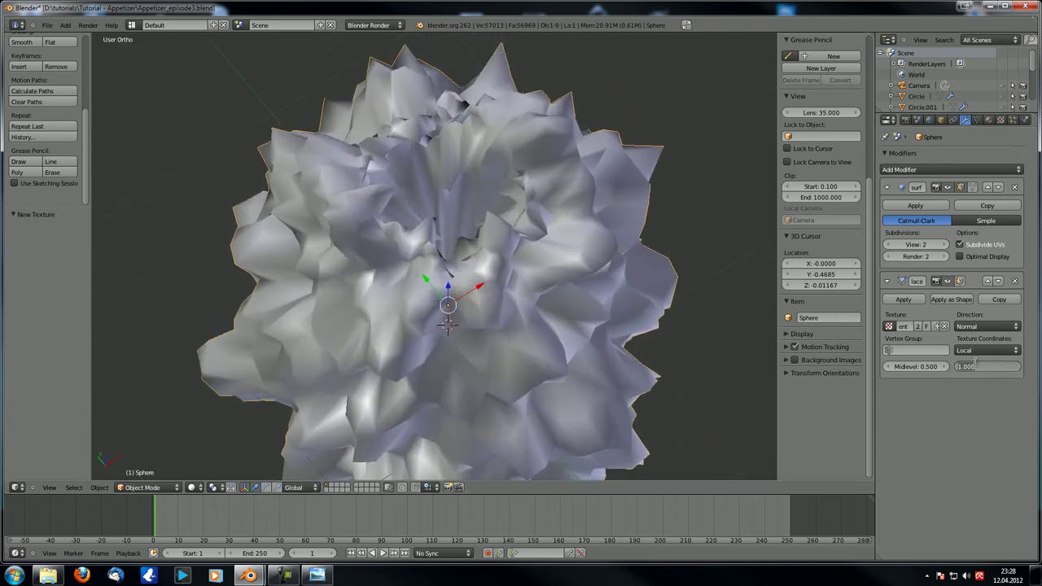
type(".1")
key("Return")
middle_click_drag(463, 289, 499, 260)
scroll(497, 229, "down", 1)
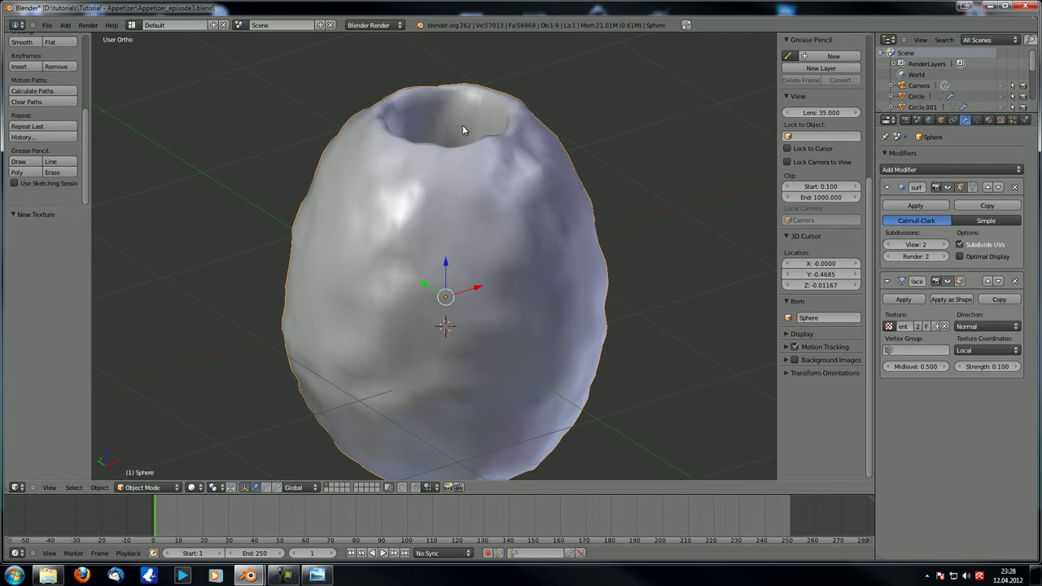
Increase the noise size of the olives_displacement clouds texture to 2.00
left_click(1001, 119)
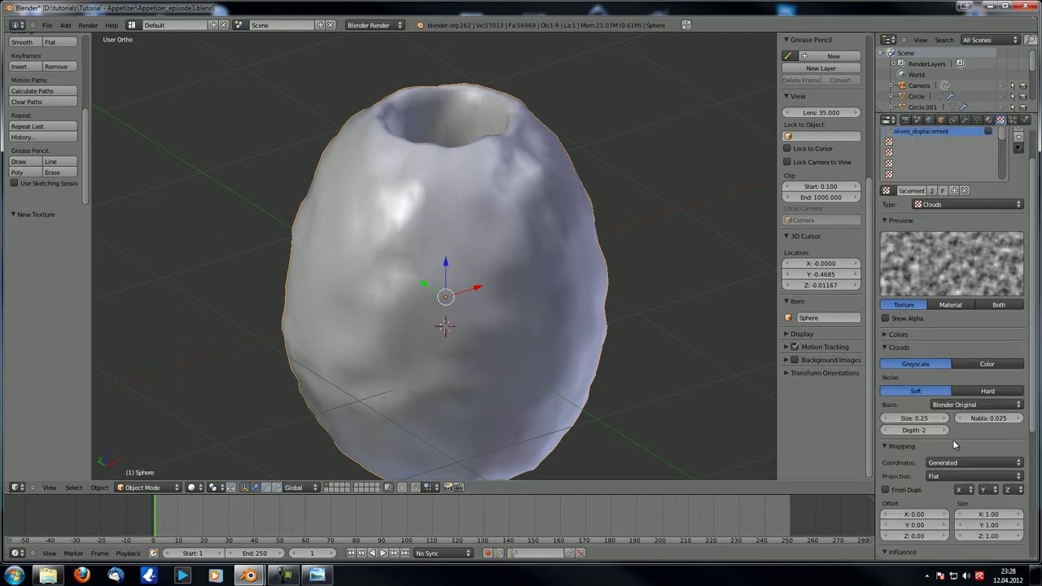
left_click_drag(919, 421, 1040, 420)
left_click_drag(920, 419, 957, 419)
middle_click_drag(628, 312, 570, 355)
scroll(417, 319, "down", 2)
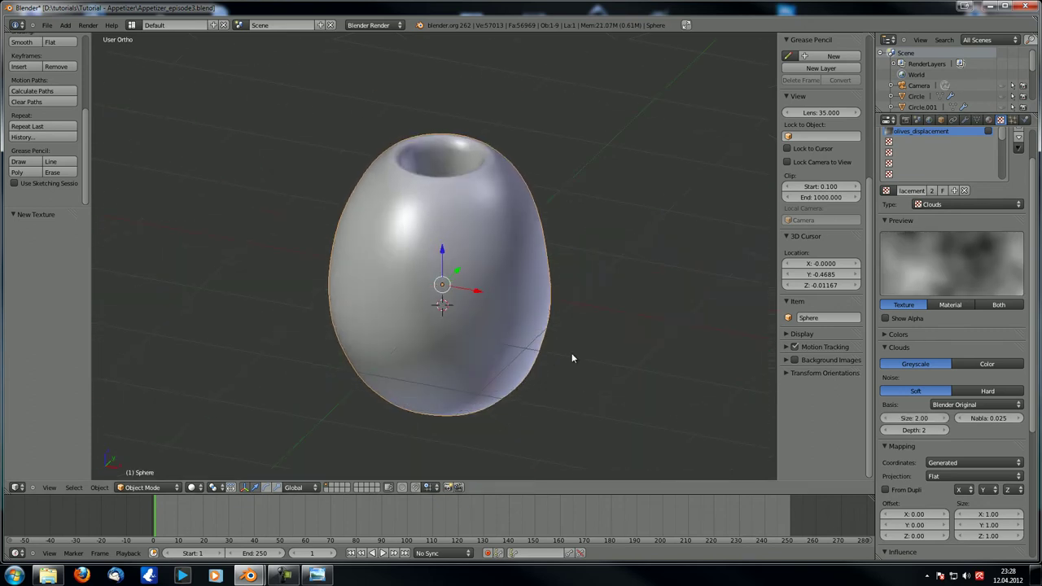
Fine-tune the Displace modifier's strength to about 0.122
left_click(966, 121)
left_click_drag(1001, 366, 1021, 376)
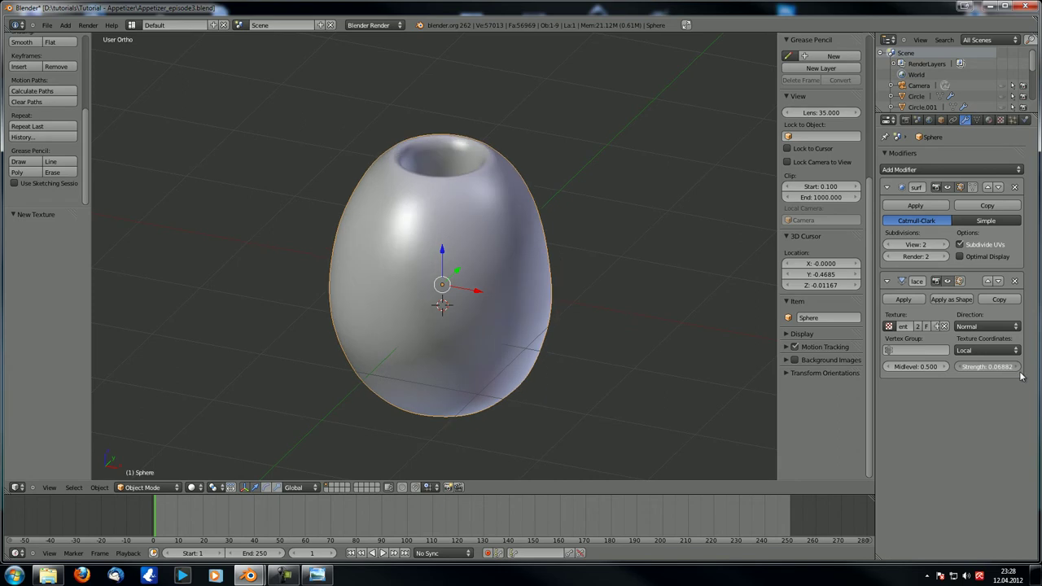
middle_click_drag(538, 342, 643, 330)
left_click_drag(998, 371, 1015, 370)
Select the outer support loop around the top opening and edge-slide it closer to the rim
middle_click_drag(277, 293, 458, 242)
scroll(502, 263, "up", 4)
key("Tab")
key("a")
right_click(452, 251, "alt")
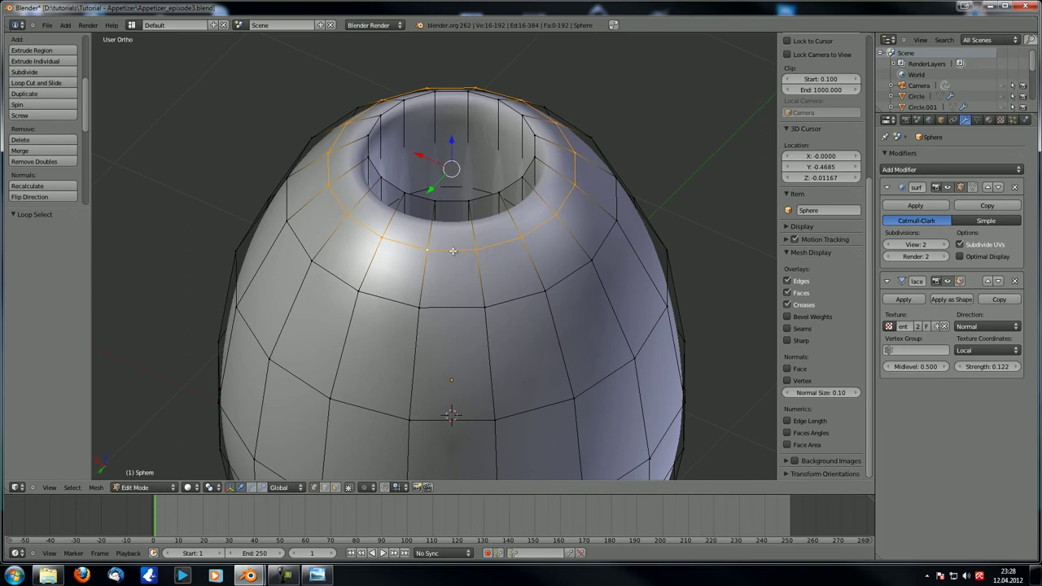
key("ctrl+e")
left_click(488, 324)
left_click(484, 315)
key("Tab")
scroll(481, 320, "down", 4)
mouse_move(476, 324)
middle_mouse_down()
mouse_move(462, 290)
mouse_move(475, 359)
mouse_move(457, 325)
middle_mouse_up()
key("Tab")
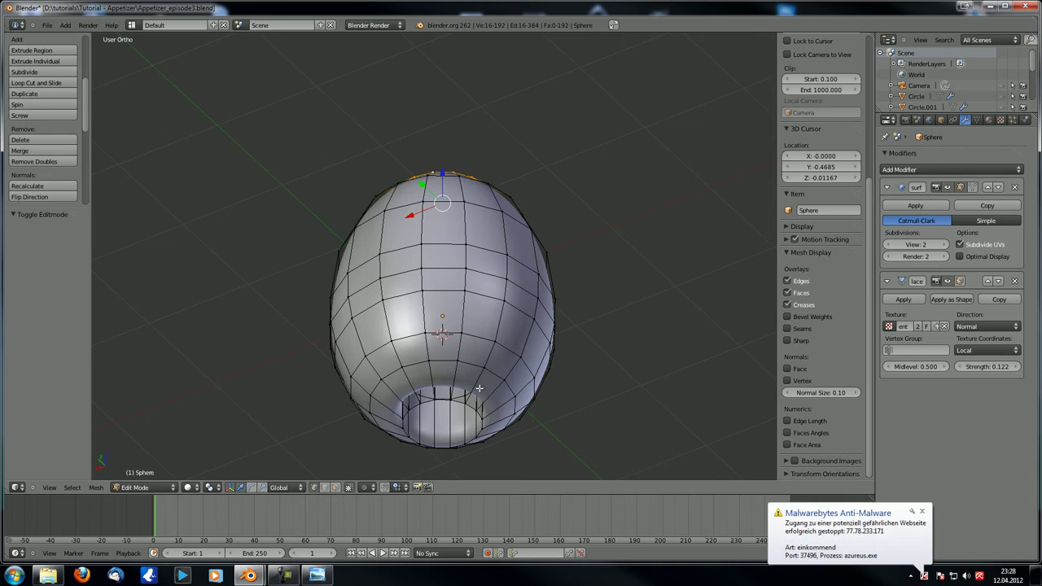
key("ctrl+e")
key("ctrl+r")
left_click(436, 384)
left_click(434, 382)
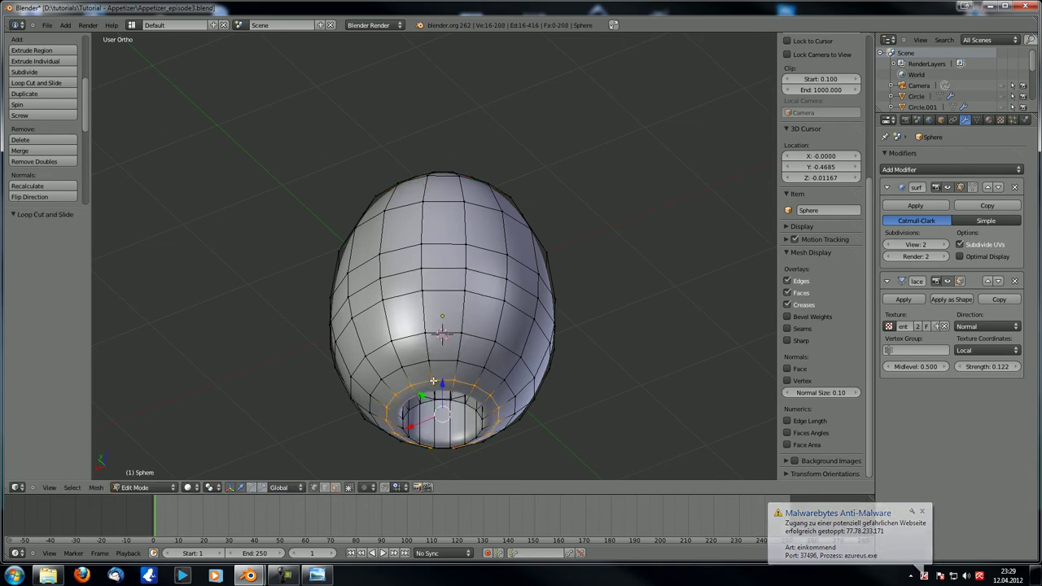
key("ctrl+z")
Select the outer edge loop around the bottom opening and adjust its position with Edge Slide
right_click(438, 361, "alt")
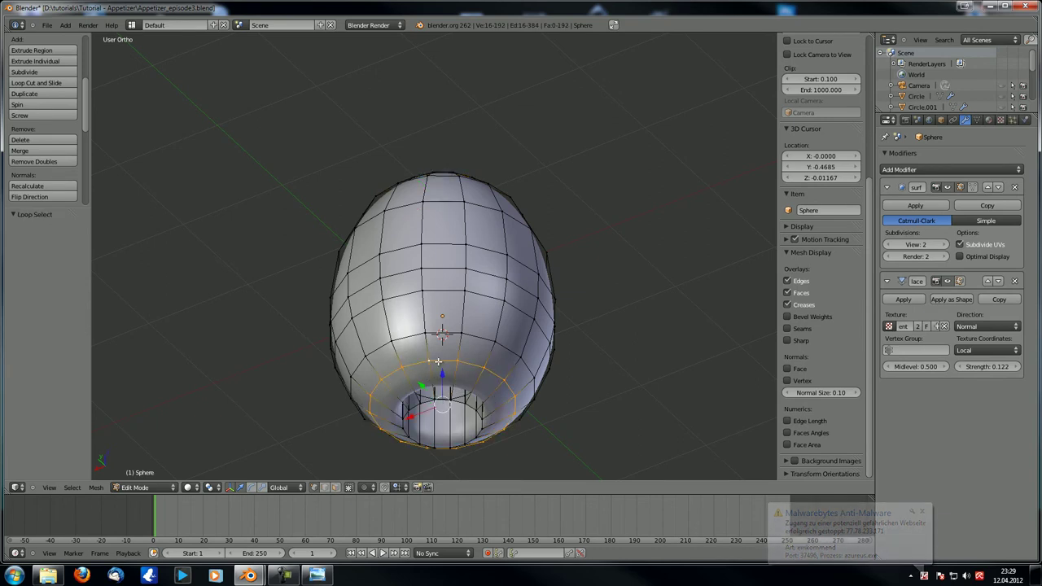
key("ctrl+e")
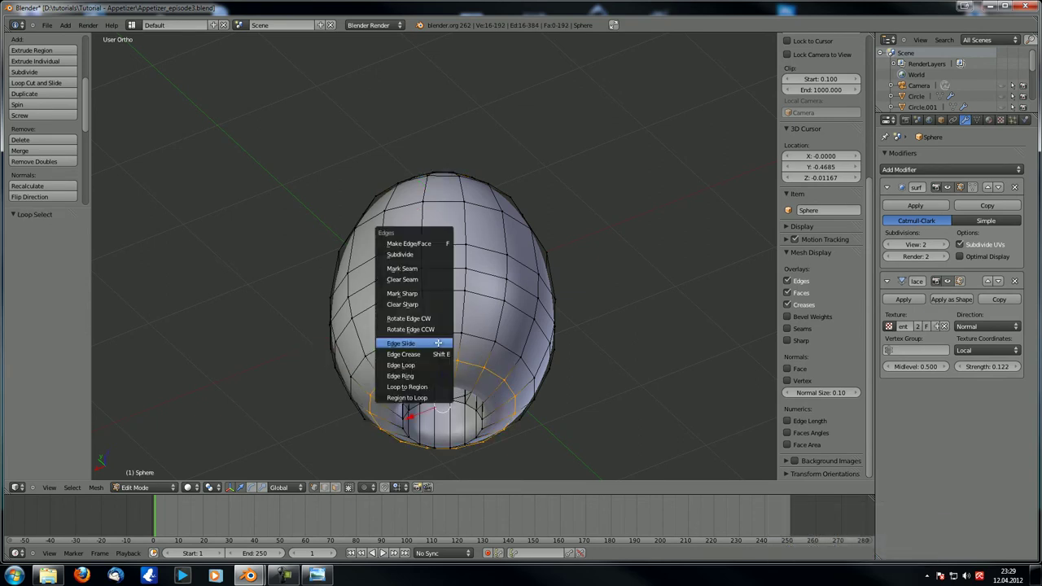
left_click(438, 343)
left_click(446, 348)
middle_click_drag(446, 348, 429, 229)
key("Tab")
key("Tab")
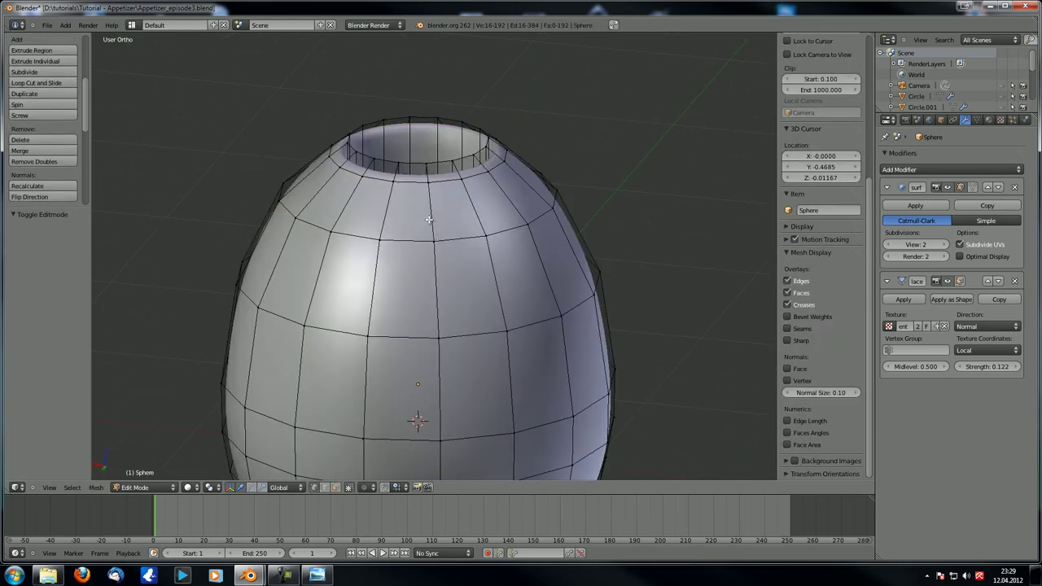
Select an edge on the top opening's rim and lower it about 0.033 along Z
middle_click_drag(425, 134, 424, 222, "shift")
scroll(416, 242, "up", 3)
middle_click_drag(405, 259, 386, 283, "shift")
right_click(440, 276)
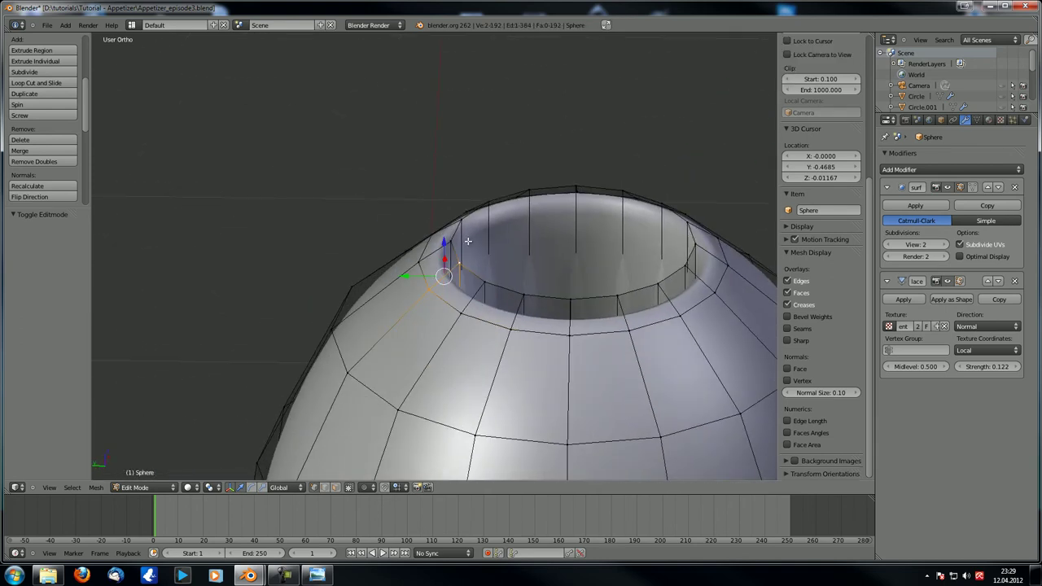
left_click_drag(438, 242, 441, 254)
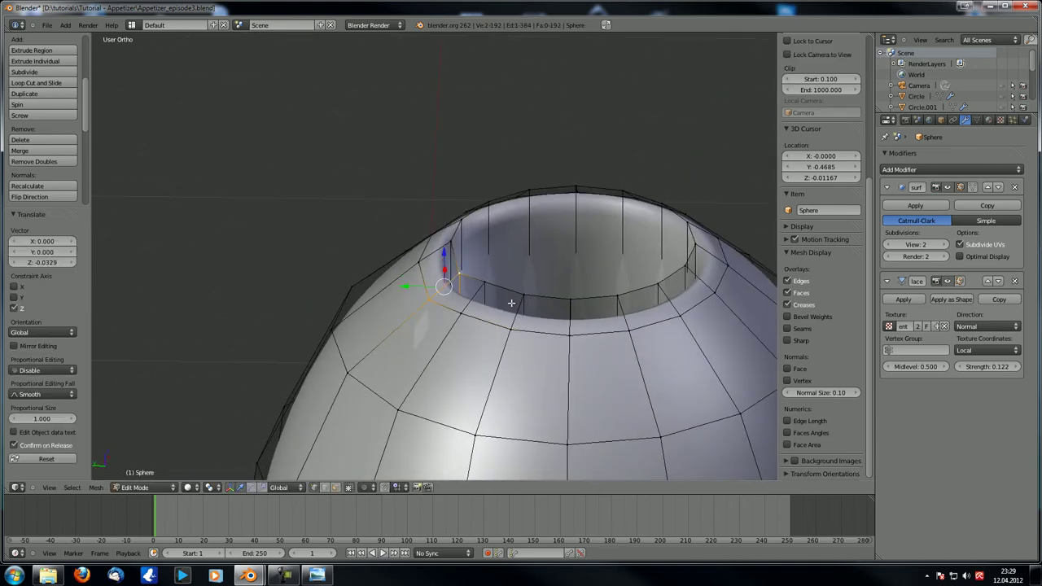
Extend the selection to the neighbouring rim vertices of the top opening and lower them about 0.048 along Z
right_click(486, 285, "shift")
right_click(464, 321, "shift")
right_click(531, 297, "shift")
right_click(515, 331, "shift")
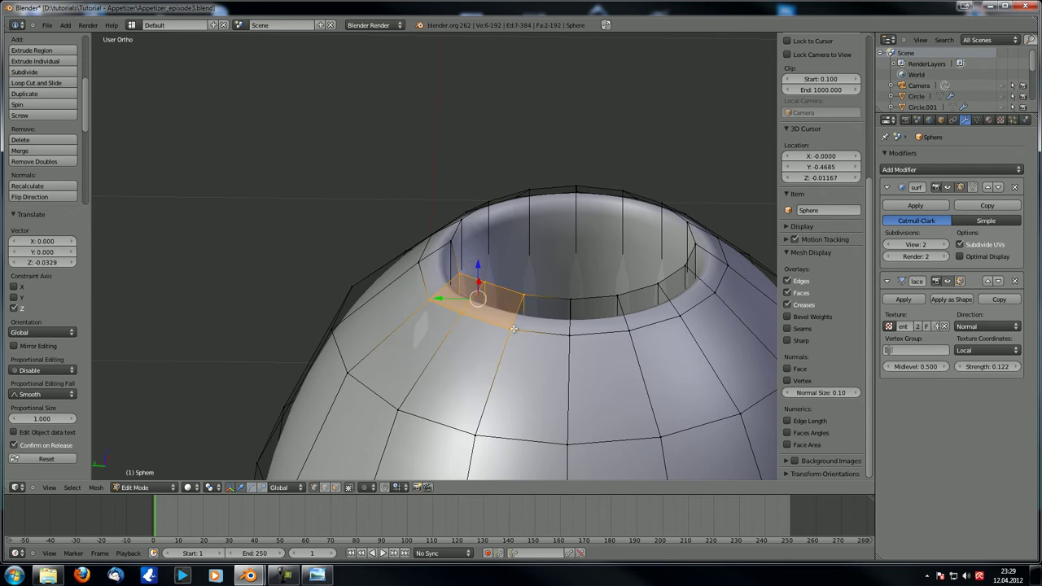
left_click_drag(479, 265, 479, 282)
Select four adjacent vertices on the opposite side of the top rim and shift them to make the opening uneven
right_click(573, 185)
right_click(621, 190, "shift")
middle_click_drag(621, 192, 609, 228)
right_click(622, 176, "shift")
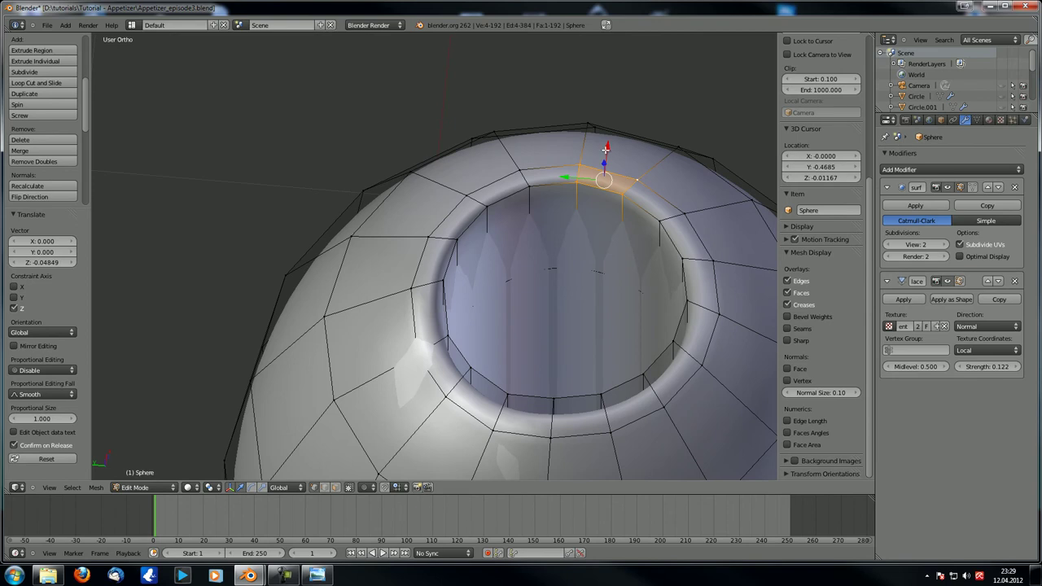
middle_click_drag(606, 147, 604, 142)
left_click_drag(606, 151, 607, 134)
Reshape more of the top rim by moving the selected vertices and another rim vertex, then deselect everything and leave mesh editing
middle_click_drag(608, 134, 606, 232)
left_click_drag(630, 153, 636, 165)
middle_click_drag(586, 246, 465, 238)
right_click(489, 202)
left_click_drag(487, 169, 491, 157)
middle_click_drag(514, 278, 447, 301)
scroll(400, 353, "down", 6)
key("a")
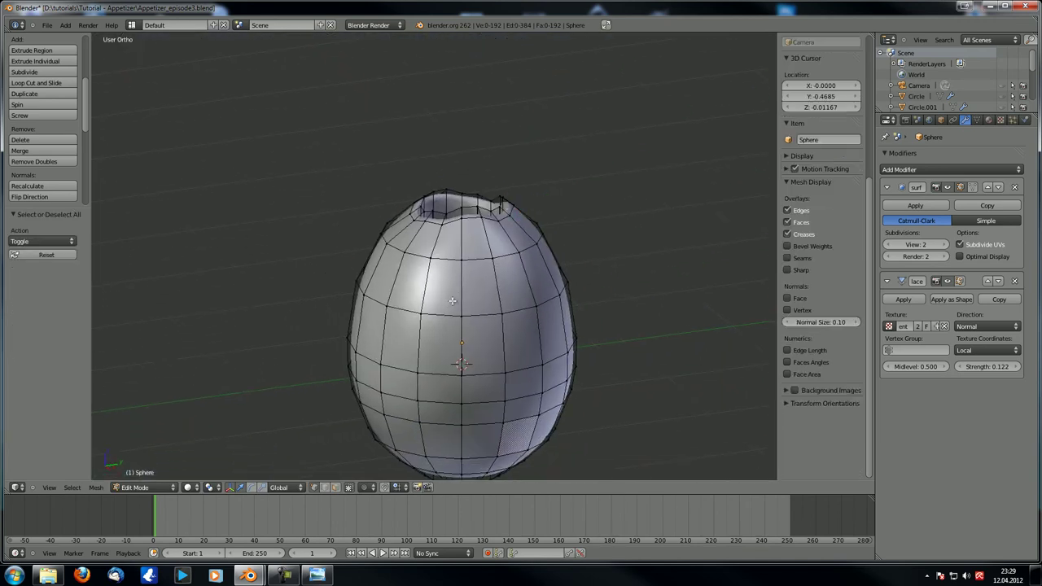
key("Tab")
middle_click_drag(482, 262, 450, 273)
scroll(449, 315, "down", 2)
middle_click_drag(432, 231, 431, 293)
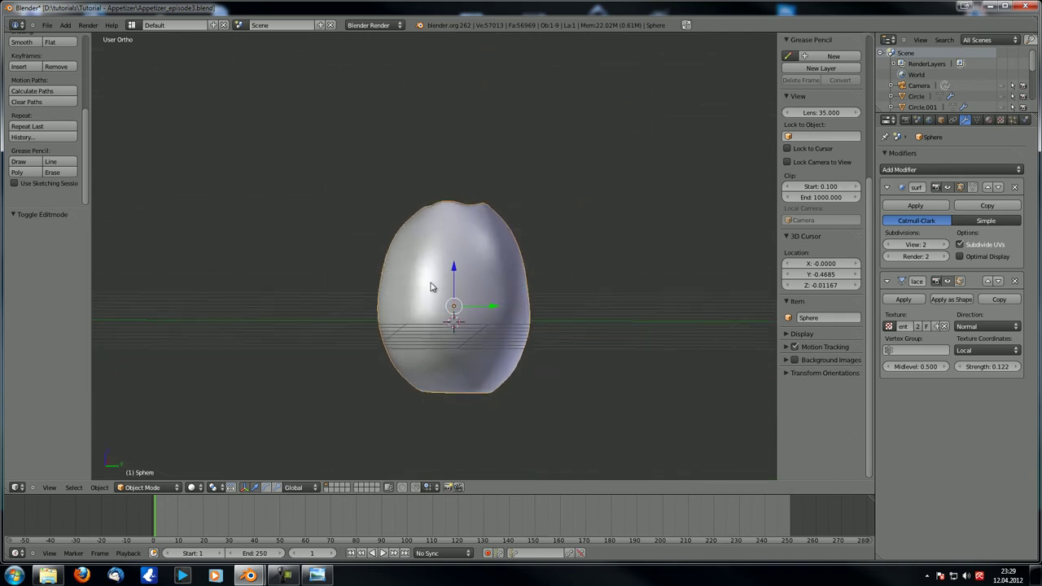
Select the outer edge loop around the uneven top opening and adjust it with Edge Slide
scroll(432, 238, "up", 3)
key("Tab")
middle_click_drag(433, 238, 433, 271)
right_click(436, 244, "alt")
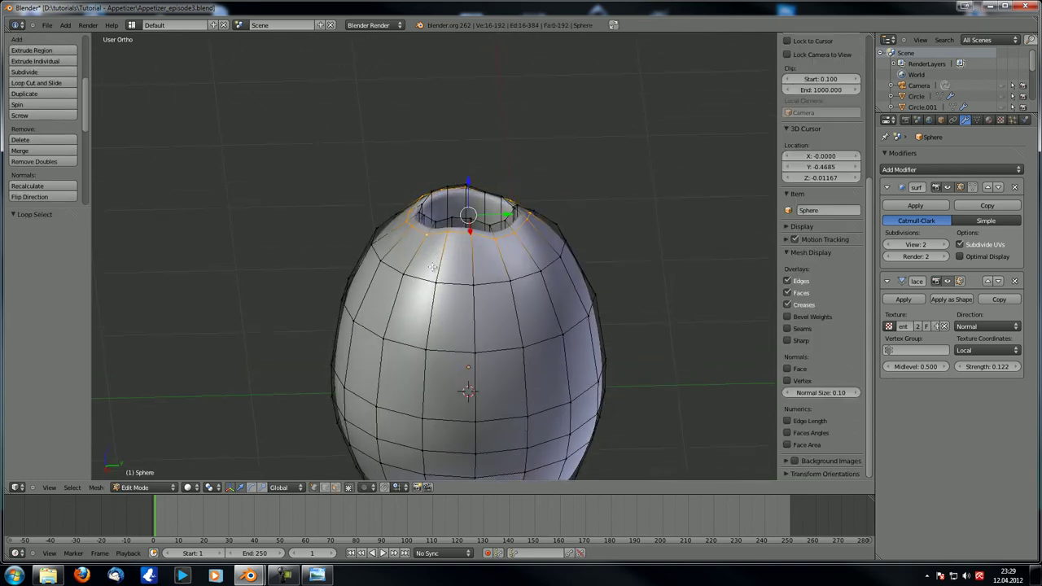
scroll(433, 271, "up", 3)
key("ctrl+e")
left_click(433, 276)
key("Tab")
scroll(448, 302, "down", 5)
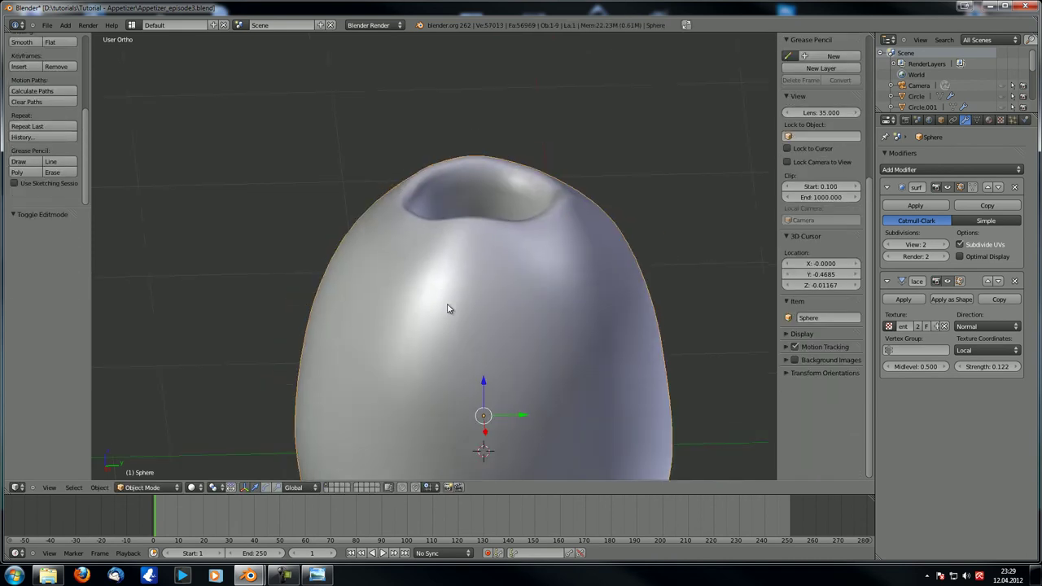
Return to mesh editing and move rim vertices of the bottom opening vertically to start an irregular edge
scroll(447, 344, "up", 3)
mouse_move(446, 383)
middle_mouse_down()
mouse_move(480, 163)
mouse_move(442, 398)
middle_mouse_up()
key("Tab")
scroll(467, 221, "up", 3)
scroll(446, 367, "up", 3)
right_click(465, 229)
right_click(470, 306, "shift")
mouse_move(472, 306)
middle_mouse_down()
mouse_move(380, 327)
mouse_move(565, 311)
mouse_move(461, 316)
middle_mouse_up()
right_click(484, 305)
left_click_drag(476, 318, 482, 332)
Add neighbouring bottom-rim vertices to the selection, move them about 0.159 along Z into the olive, and fine-tune their height
right_click(523, 273, "shift")
right_click(509, 242, "shift")
right_click(456, 307, "shift")
key("g")
key("z")
left_click(491, 356)
middle_click_drag(490, 355, 525, 371)
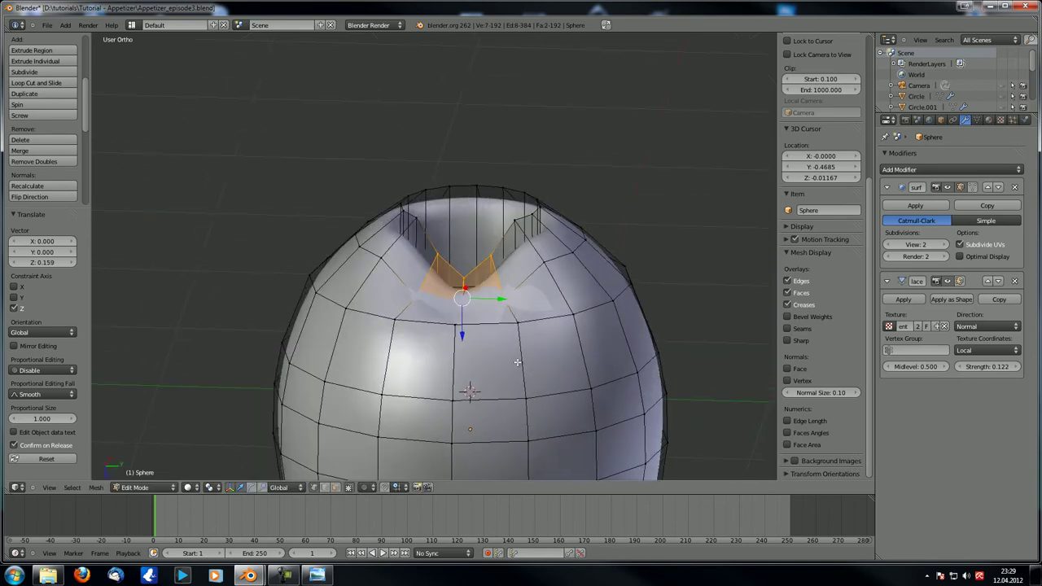
left_click_drag(463, 338, 463, 326)
Select three vertices running outward from the bottom rim, move them about 0.034 along Z, and nudge their position
middle_click_drag(464, 224, 470, 258)
right_click(449, 156)
middle_click_drag(412, 206, 495, 208)
right_click(409, 188, "shift")
middle_click_drag(378, 220, 458, 217)
right_click(388, 250, "shift")
key("g")
key("z")
left_click(417, 203)
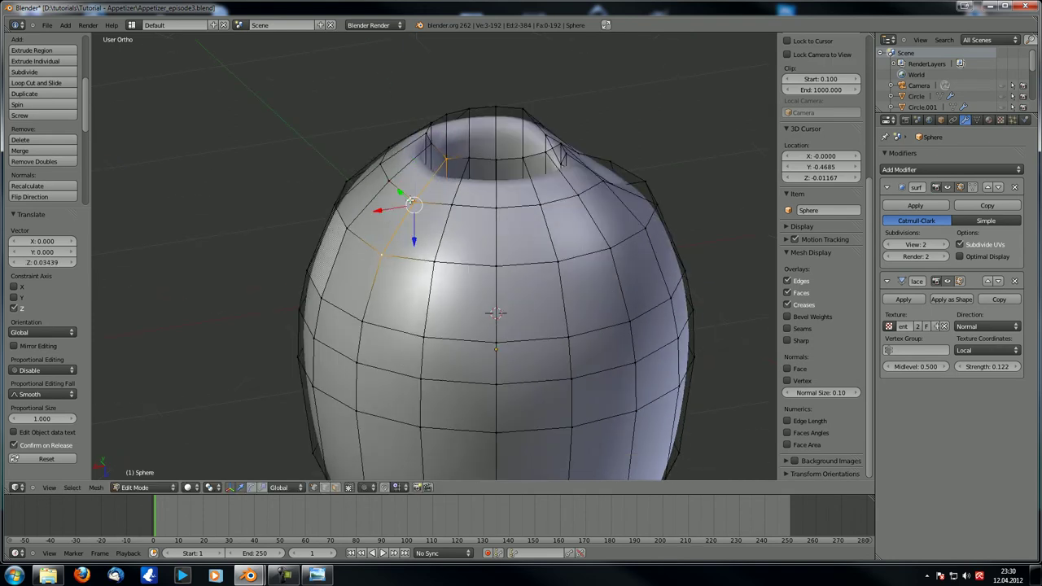
left_click_drag(433, 215, 433, 225)
Select two more vertices beside the bottom opening and move them about 0.069 along Z
right_click(454, 206)
right_click(473, 154, "shift")
key("g")
key("z")
left_click(466, 232)
Select adjacent vertices on another part of the bottom rim and nudge them slightly
middle_click_drag(466, 232, 422, 181)
right_click(440, 154)
right_click(453, 152, "shift")
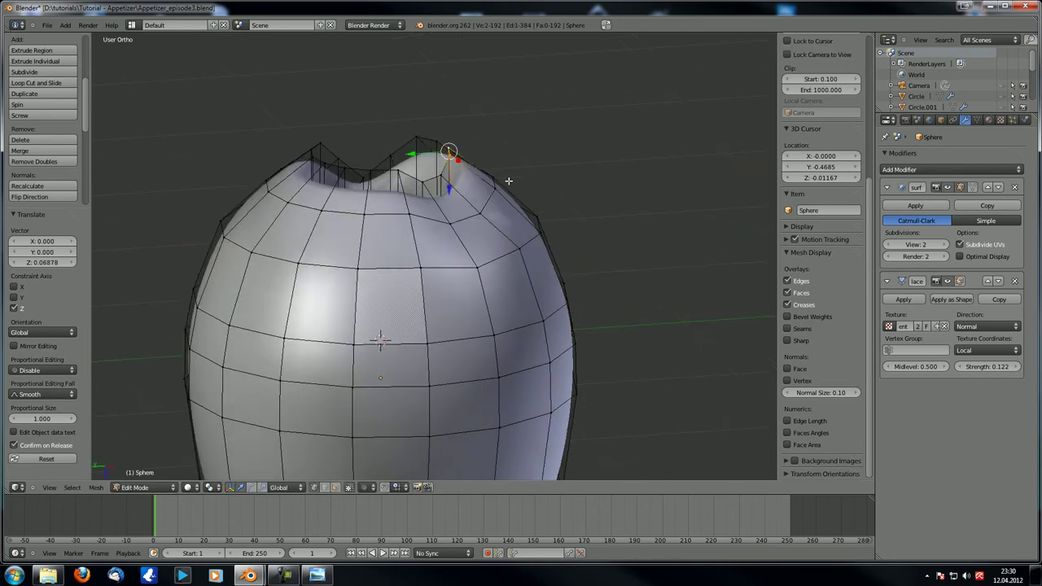
middle_click_drag(502, 170, 434, 199)
right_click(514, 162, "shift")
left_click_drag(478, 193, 482, 189)
Select the two vertices at the deepest dip of the bottom rim and move them outward along Z to soften it
key("Tab")
scroll(474, 262, "down", 2)
middle_click_drag(474, 262, 325, 269)
scroll(325, 269, "up", 2)
key("Tab")
right_click(392, 152)
right_click(387, 193, "shift")
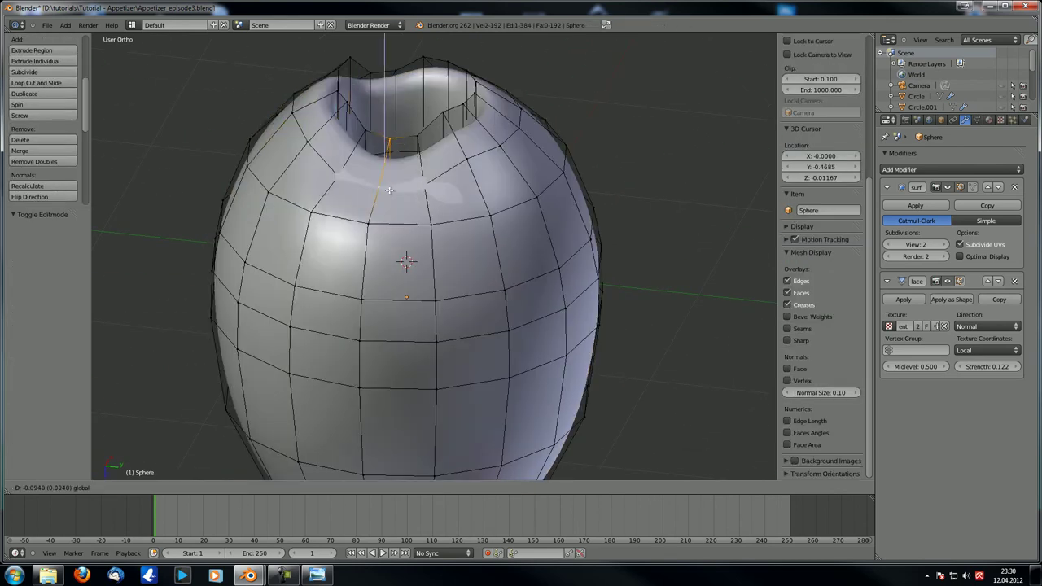
key("Tab")
middle_click_drag(388, 198, 300, 231)
key("Tab")
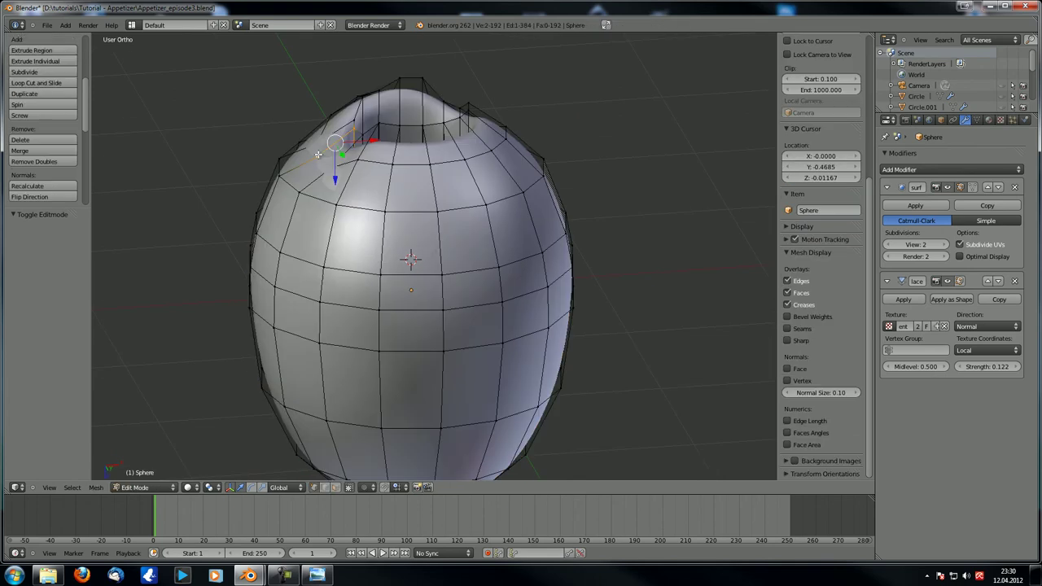
Extend the selection to six vertices around the bottom dip and move them about -0.054 along Z
right_click(333, 170, "shift")
right_click(355, 121, "shift")
right_click(319, 140, "shift")
right_click(364, 131, "shift")
left_click_drag(342, 180, 343, 170)
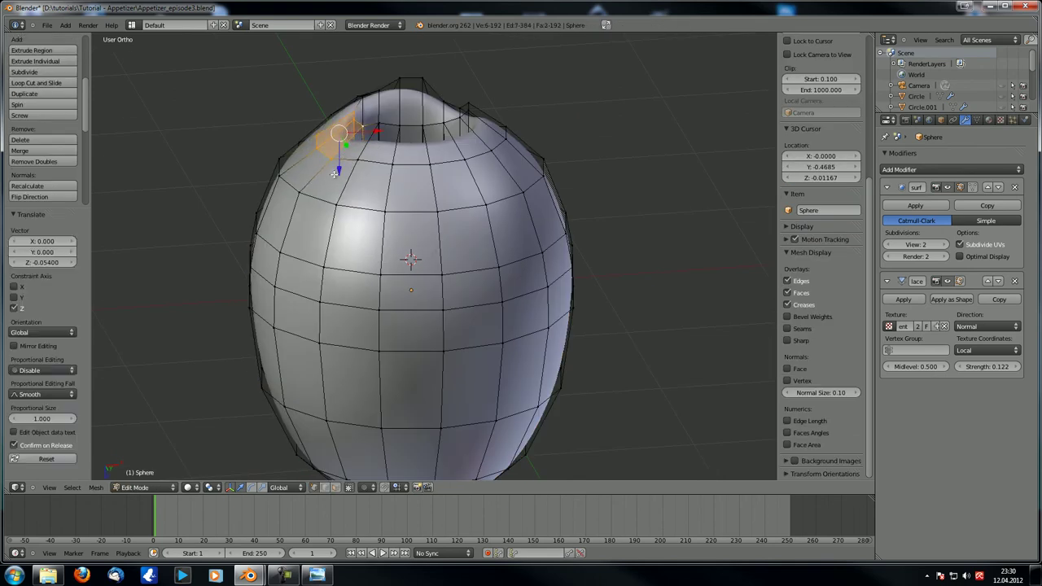
Select the edge just outside the bottom rim and adjust its height along Z to smooth the bump
key("Tab")
scroll(349, 229, "down", 4)
middle_click_drag(348, 229, 378, 185)
scroll(391, 233, "up", 2)
key("Tab")
right_click(358, 208)
left_click_drag(367, 220, 371, 242)
key("Tab")
middle_click_drag(372, 242, 407, 277)
key("Tab")
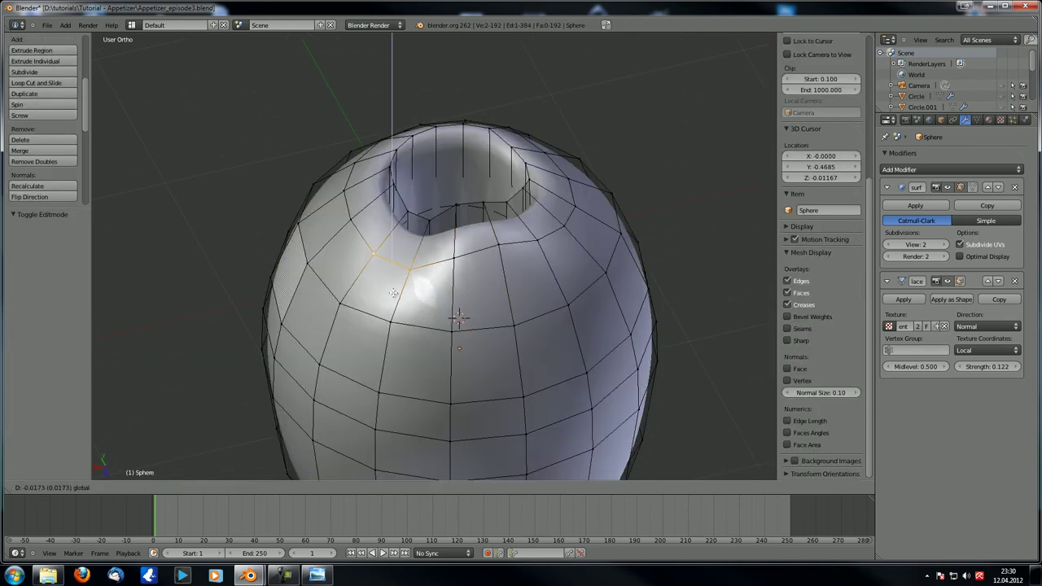
Examine the reshaped olive in object mode from several angles, checking both openings and the overall silhouette
key("Tab")
scroll(361, 309, "down", 5)
middle_click_drag(391, 325, 378, 253)
scroll(424, 235, "up", 4)
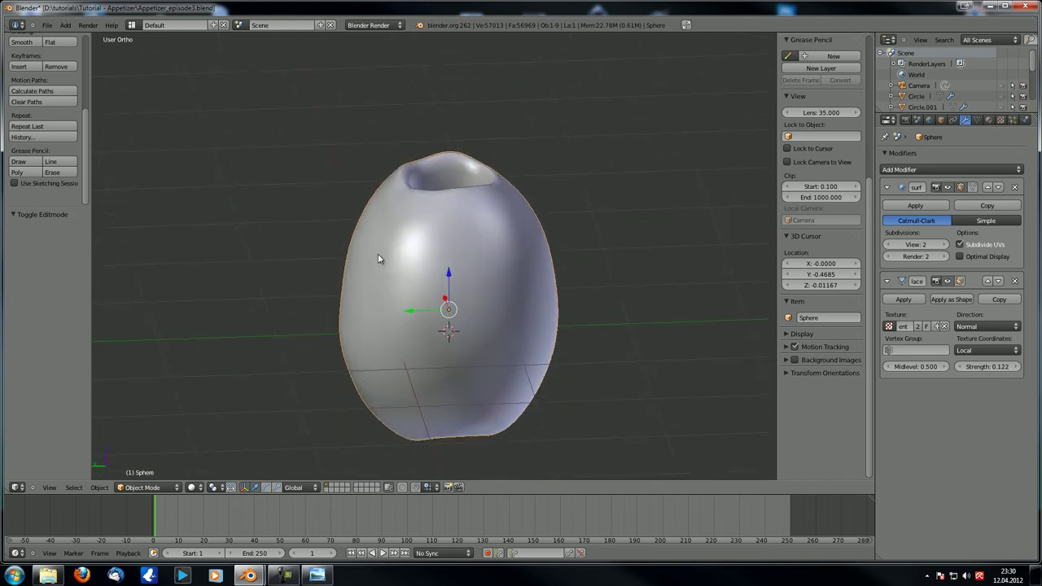
middle_click_drag(474, 277, 405, 292)
key("a")
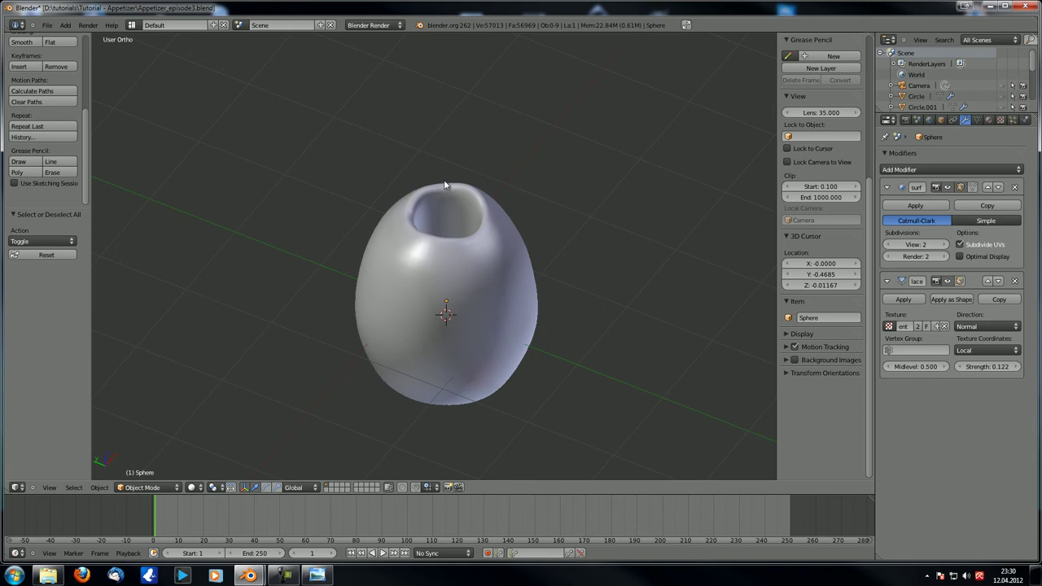
middle_click_drag(460, 326, 422, 339)
scroll(452, 302, "up", 2)
key("Tab")
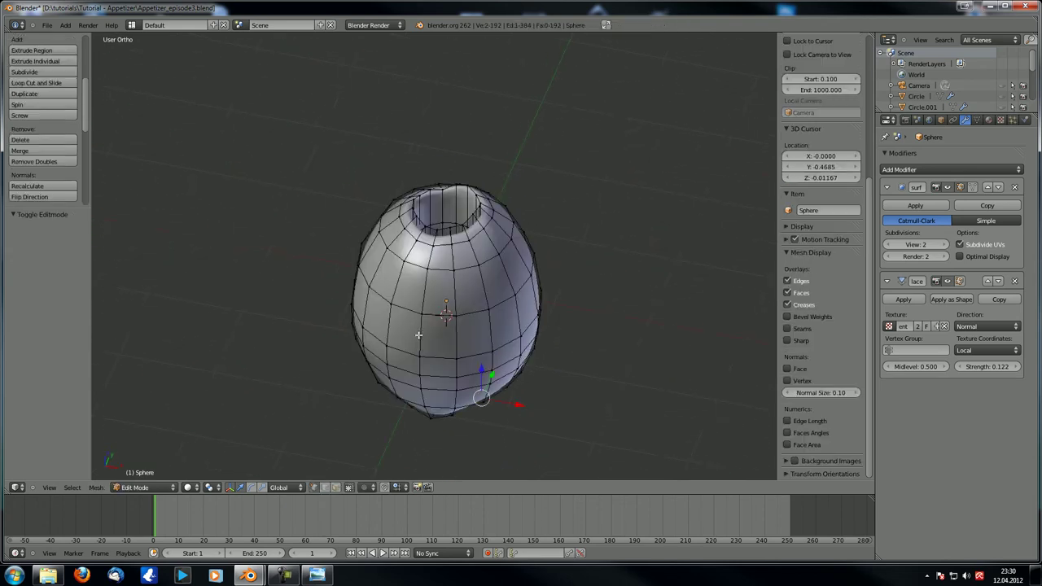
key("Tab")
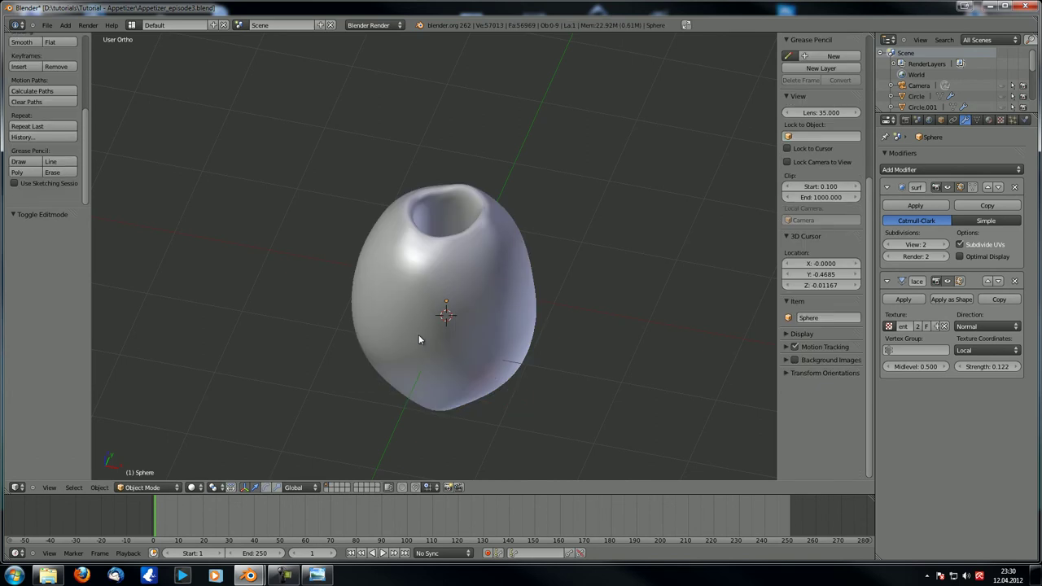
Reveal all hidden scene objects and raise the olive along Z above the tabletop
key("alt+h")
scroll(417, 336, "down", 4)
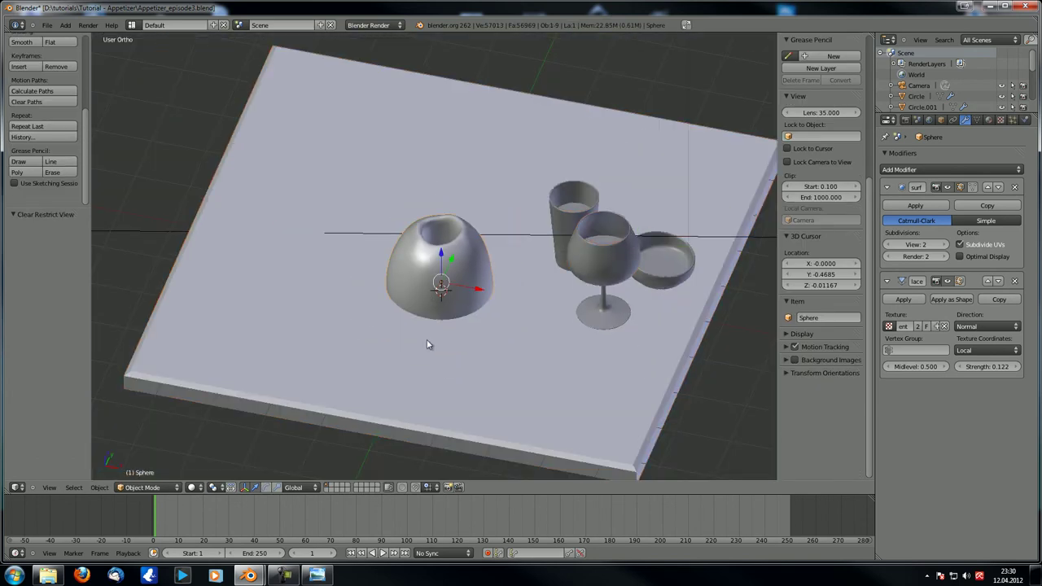
middle_click_drag(427, 345, 432, 330)
key("g")
key("z")
left_click(435, 215)
Snap the 3D cursor to the selected olive's origin
middle_click_drag(435, 215, 399, 215)
scroll(399, 215, "up", 4)
middle_click_drag(416, 143, 443, 280, "shift")
middle_click_drag(382, 224, 447, 280, "shift")
key("Tab")
key("Tab")
key("shift+s")
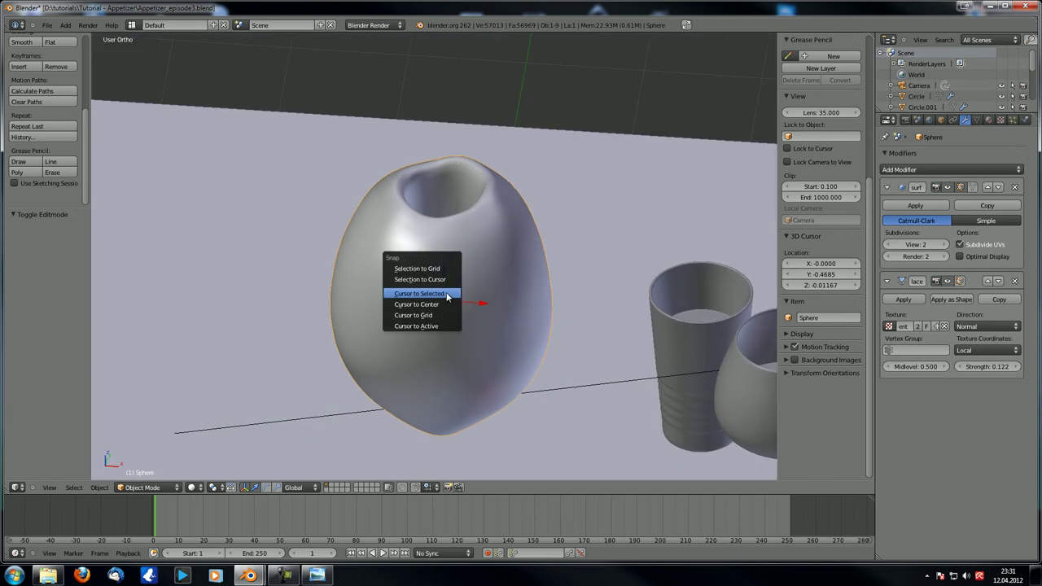
left_click(431, 297)
Add a cube mesh at the 3D cursor inside the olive
middle_click_drag(431, 297, 399, 355)
middle_click_drag(450, 300, 443, 303)
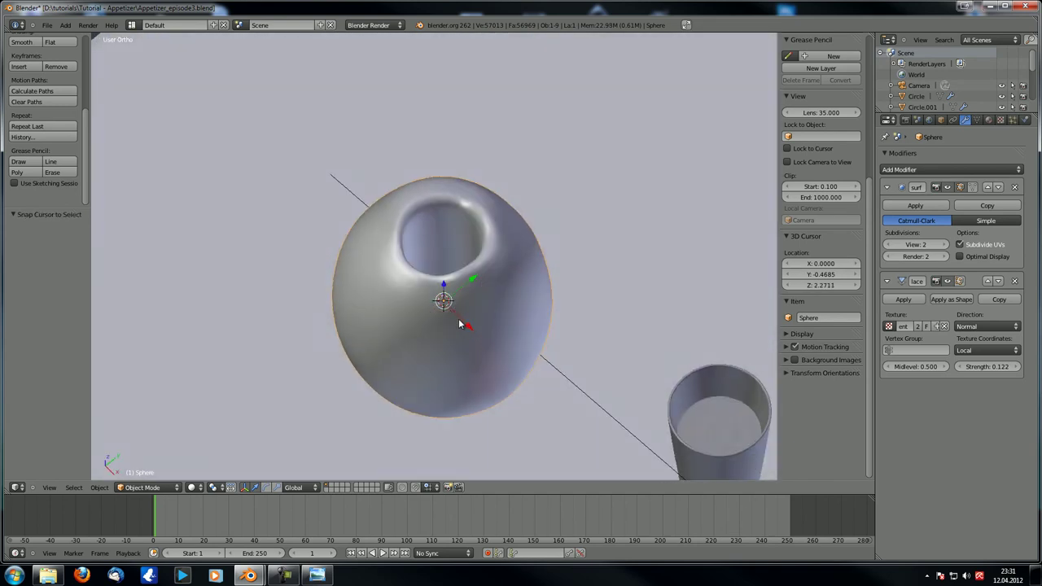
key("shift+a")
mouse_move(444, 320)
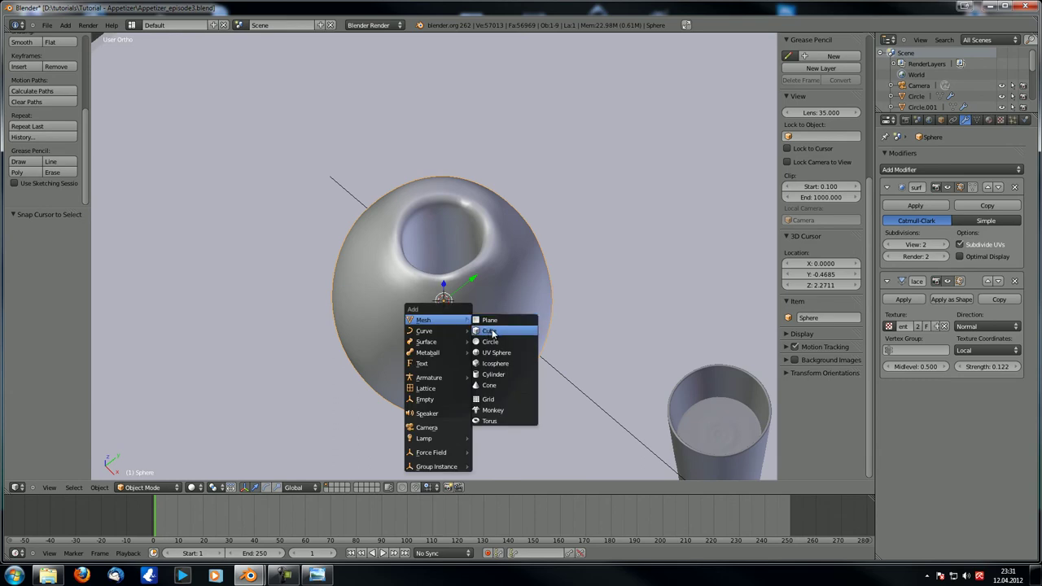
left_click(487, 330)
middle_click_drag(457, 331, 528, 292)
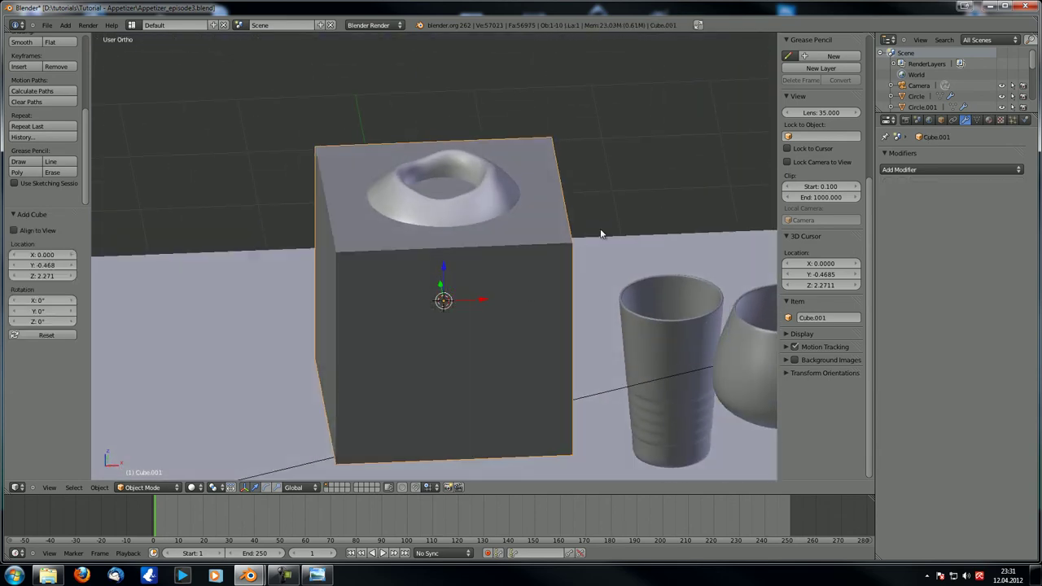
Switch to a wireframe front view and scale the cube to about 0.292 so it fits within the olive's hole
key("z")
key("KP_1")
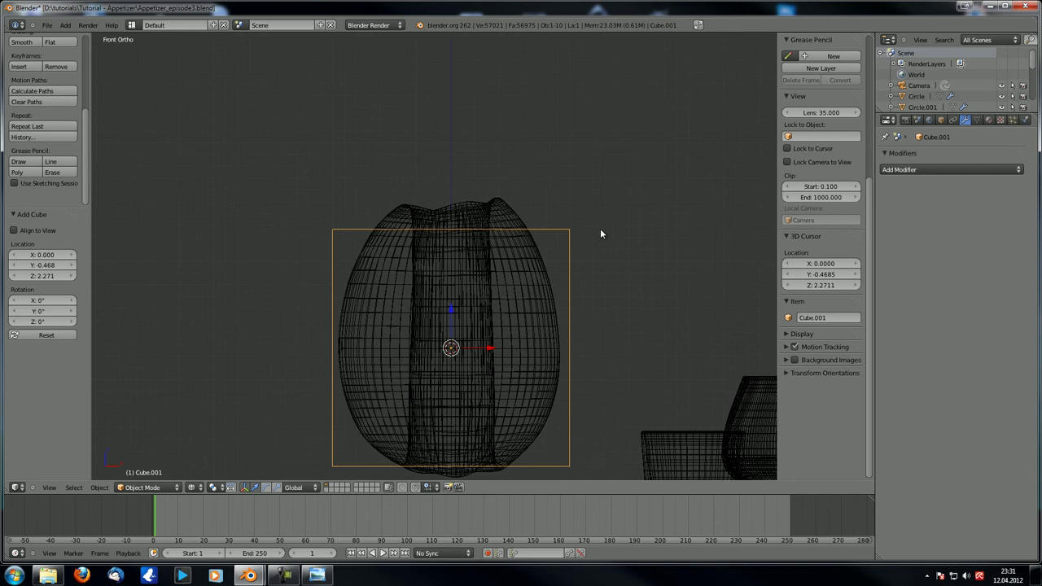
key("s")
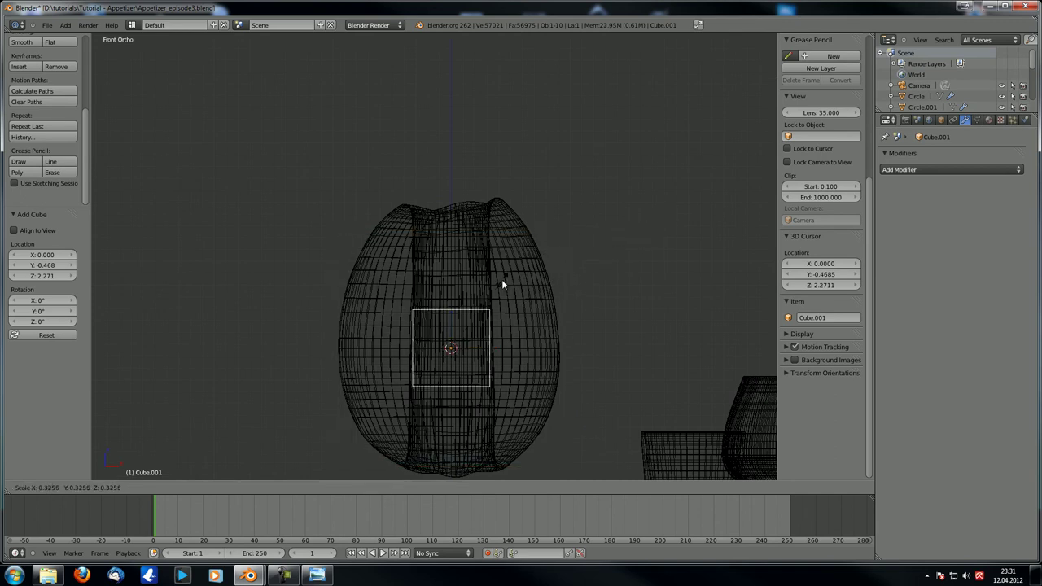
left_click(496, 285)
Stretch the cube along Z to fill the olive's hole and move it up about 0.055
key("s")
key("z")
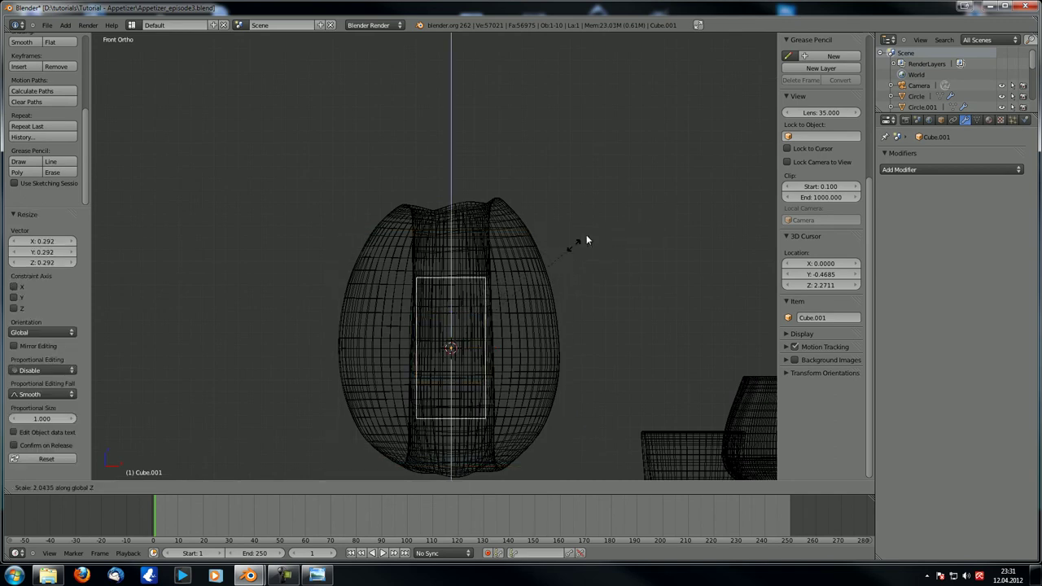
left_click(658, 163)
key("g")
key("z")
left_click(489, 302)
Lengthen the block further along Z so it protrudes past both openings, and raise it about 0.018
key("s")
key("z")
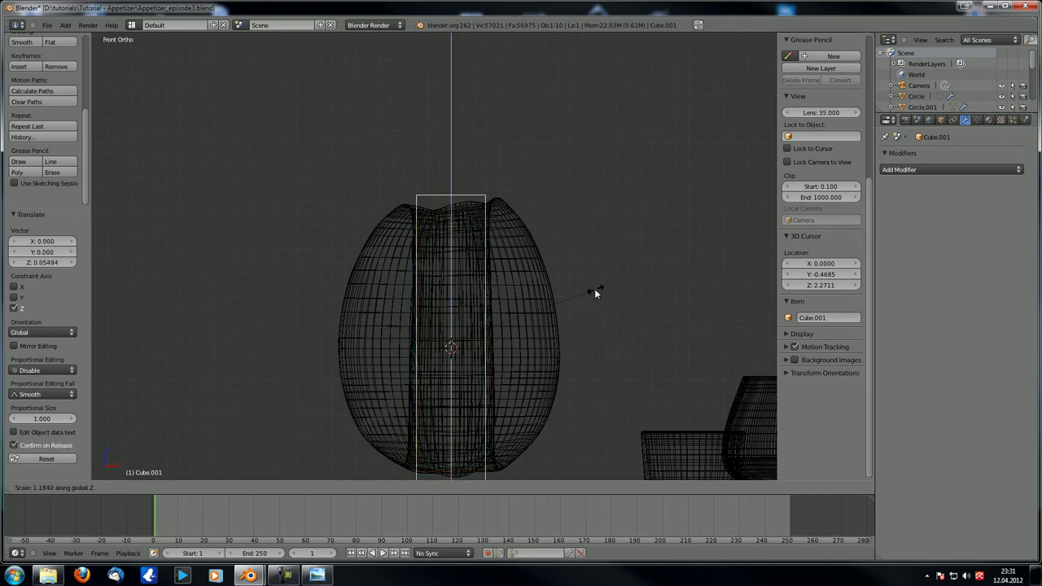
left_click(565, 317)
middle_click_drag(533, 345, 506, 285, "shift")
left_click_drag(459, 229, 464, 224)
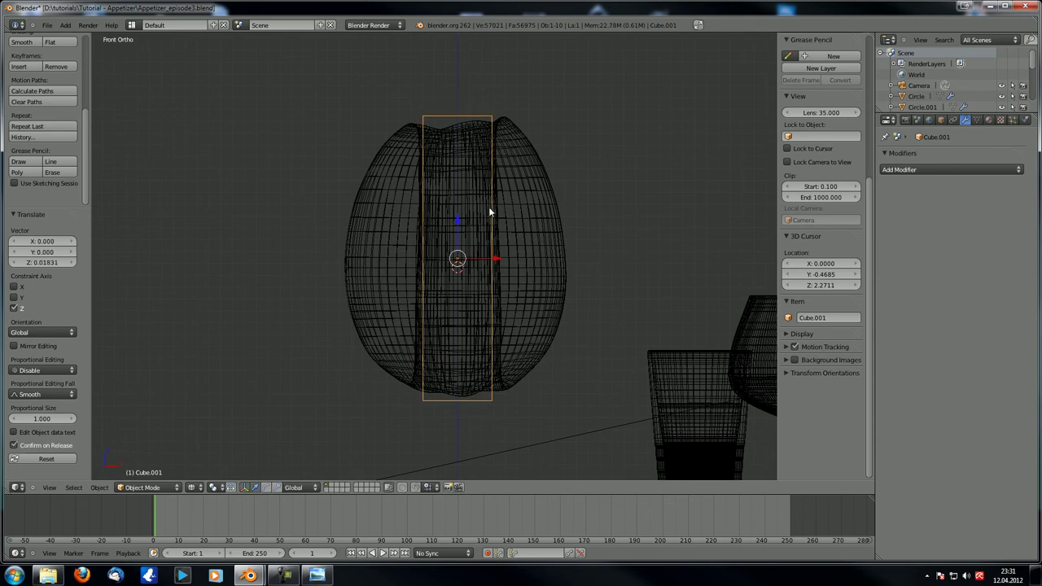
Add two horizontal loop cuts to the block, one near its upper end and one near its lower end
key("Tab")
middle_click_drag(462, 224, 458, 232)
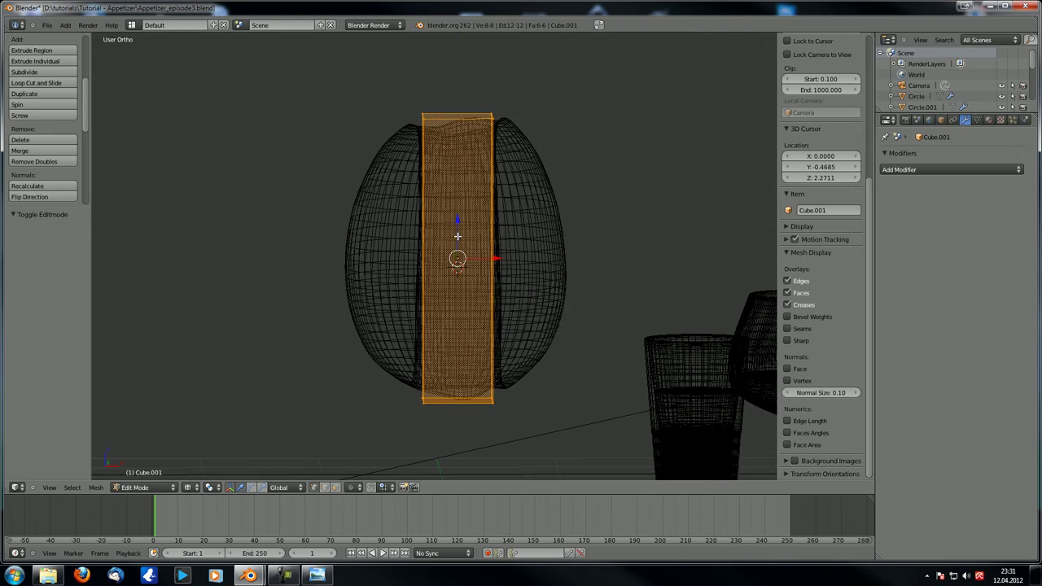
key("ctrl+r")
left_click(493, 272)
left_click(500, 170)
key("ctrl+r")
left_click(491, 252)
left_click(490, 332)
middle_click_drag(491, 332, 479, 336)
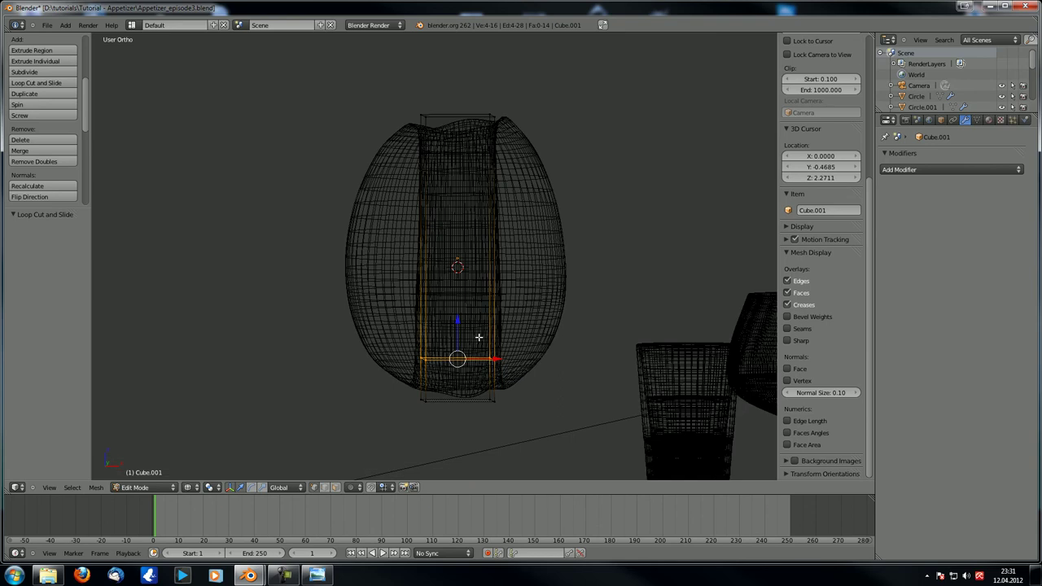
Add a Subdivision Surface modifier to the stuffing block with 2 view subdivisions
key("Tab")
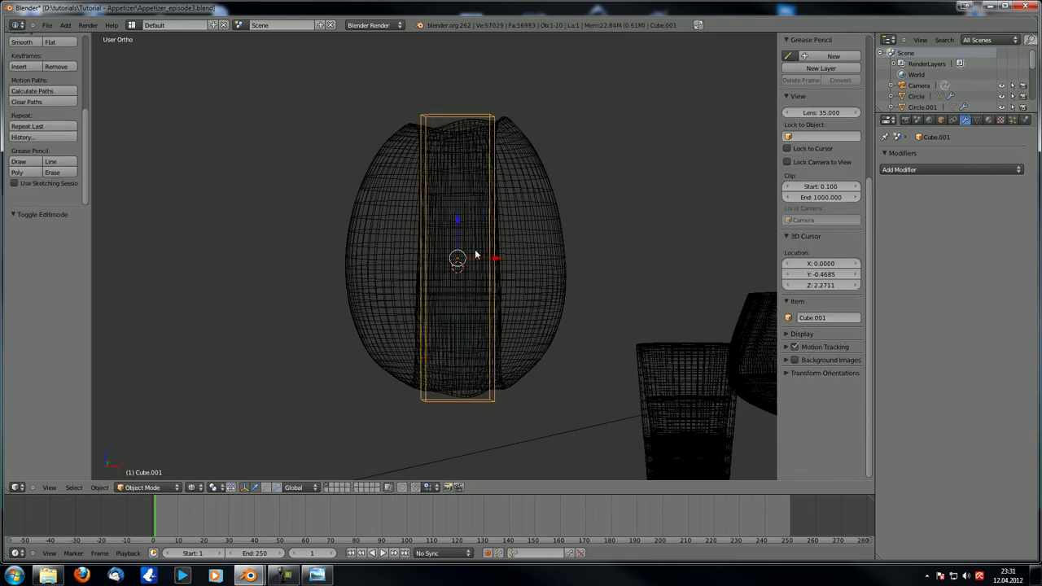
left_click(940, 170)
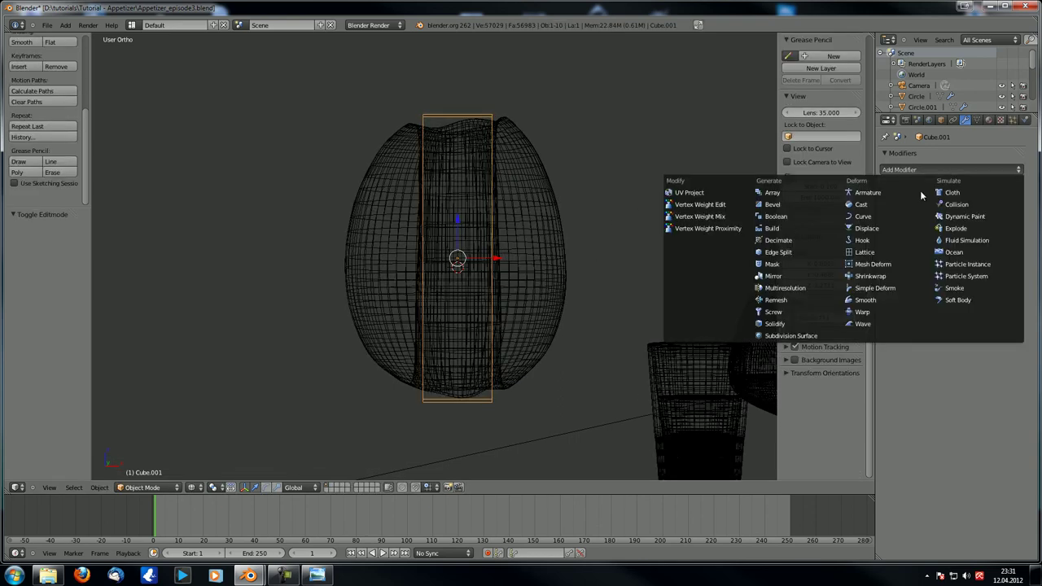
left_click(790, 335)
left_click(946, 245)
middle_click_drag(456, 256, 577, 259)
key("Tab")
key("Tab")
key("z")
mouse_move(502, 235)
middle_mouse_down()
mouse_move(462, 262)
mouse_move(482, 224)
mouse_move(462, 142)
middle_mouse_up()
Add two lengthwise loop cuts around the stuffing block, running across its top and bottom faces
key("Tab")
key("ctrl+r")
scroll(462, 142, "up", 1)
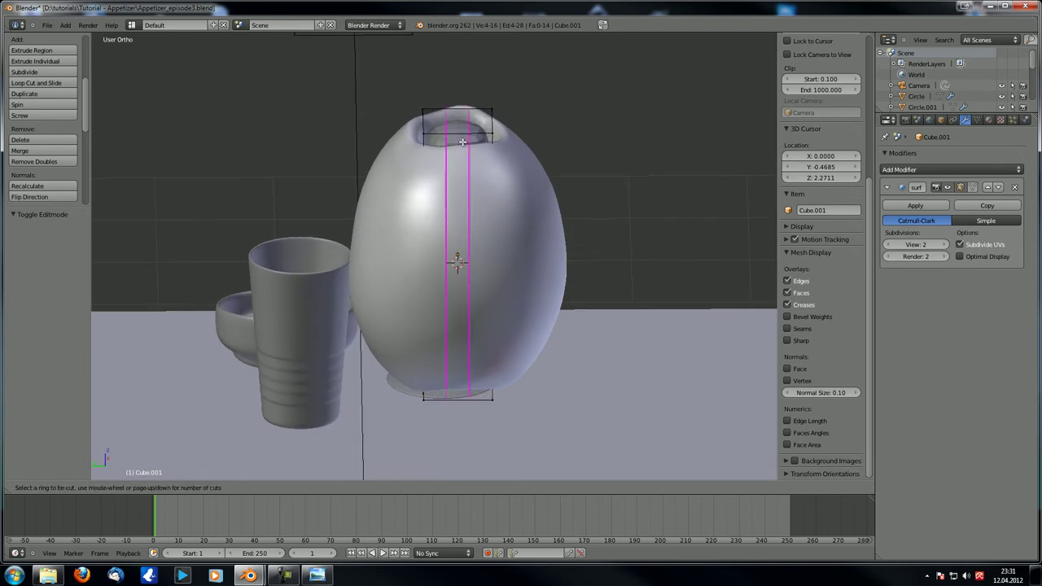
left_click(462, 143)
key("Tab")
right_click(463, 142)
middle_click_drag(501, 204, 466, 146)
key("Tab")
key("Tab")
right_click(453, 142)
key("Tab")
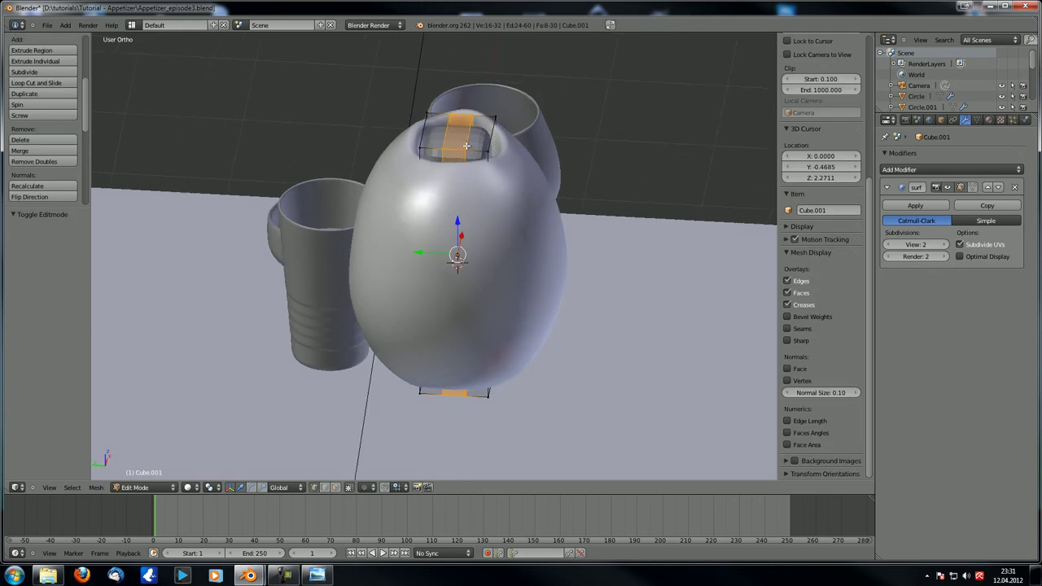
Spread the two new loop cuts apart along Y toward the block's side edges
key("s")
key("y")
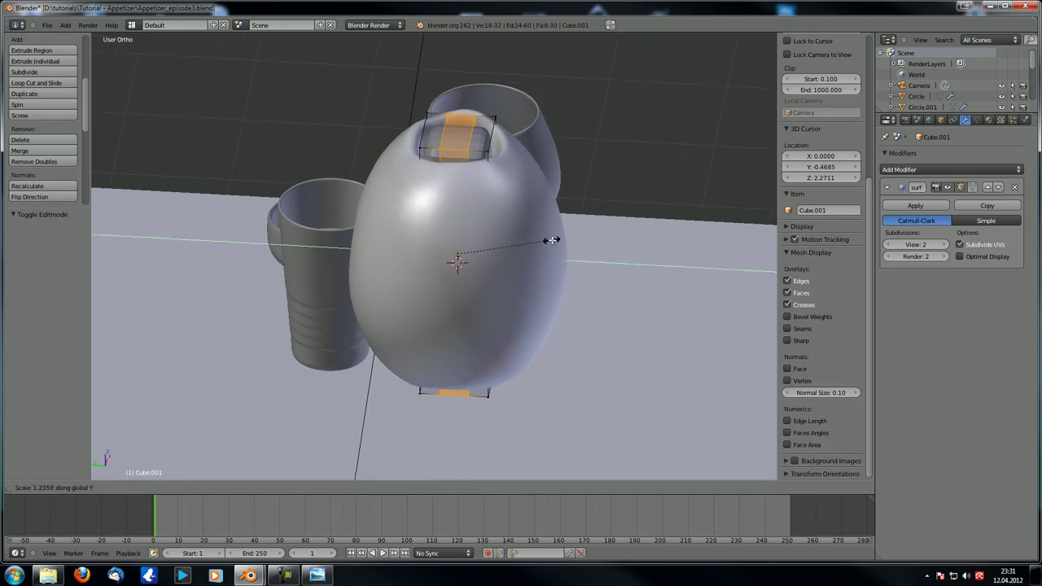
left_click(601, 248)
key("Tab")
middle_click_drag(601, 248, 501, 345)
Enlarge the stuffing block slightly overall and rescale its length along Z
key("s")
left_click(591, 229)
middle_click_drag(536, 308, 474, 221)
key("Tab")
key("Tab")
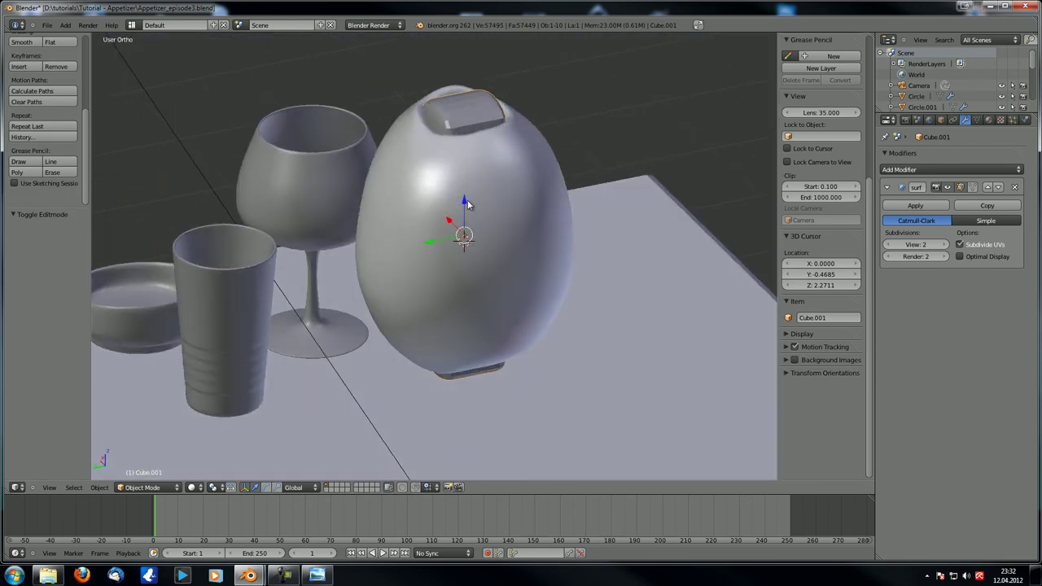
key("s")
key("z")
left_click(625, 188)
Move the stuffing block about 0.027 along Z and set its shading to smooth
middle_click_drag(451, 186, 471, 386)
left_click_drag(464, 269, 464, 273)
middle_click_drag(471, 292, 465, 174)
scroll(468, 172, "up", 3)
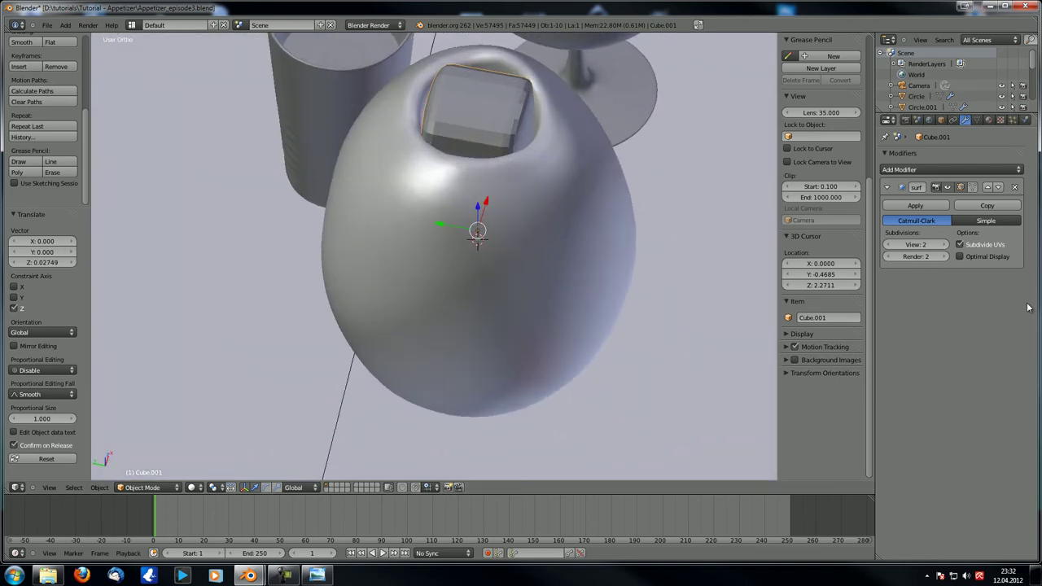
left_click(33, 45)
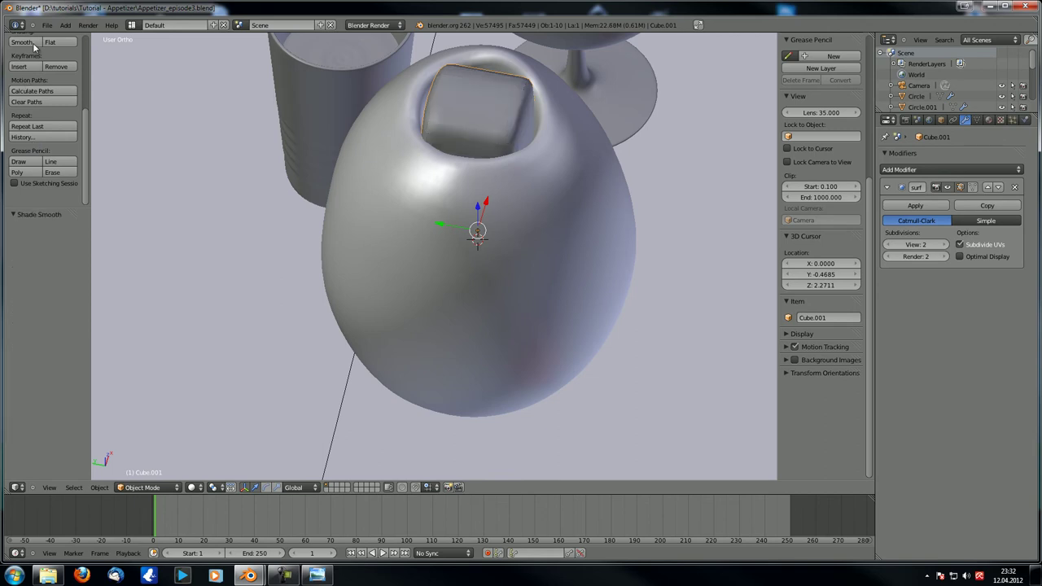
Lower the stuffing block about 0.023 along Z inside the olive's hole
middle_click_drag(516, 216, 475, 99)
scroll(455, 216, "up", 2)
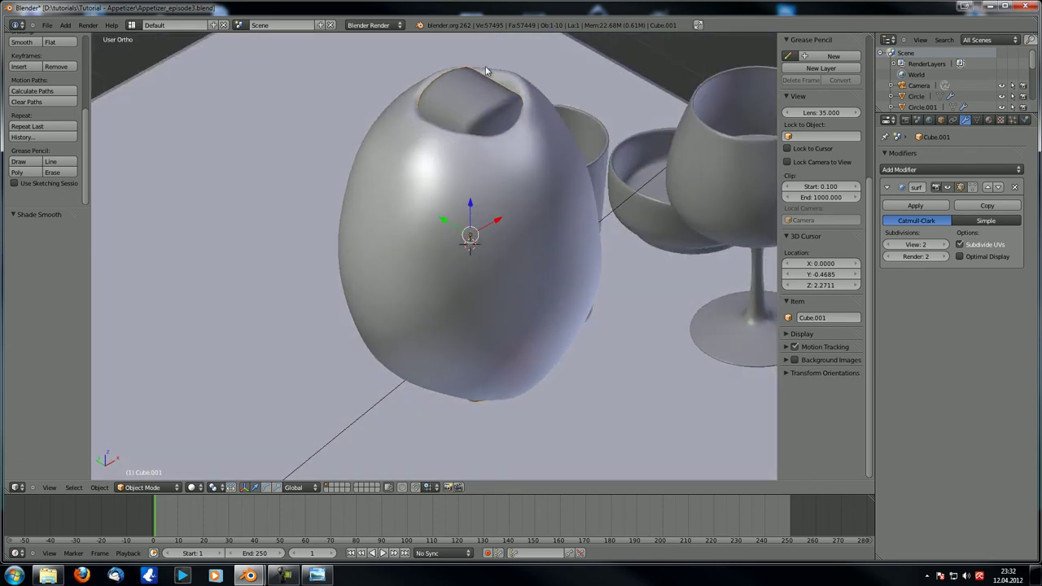
left_click_drag(469, 203, 467, 202)
scroll(478, 206, "down", 2)
middle_click_drag(557, 274, 367, 253)
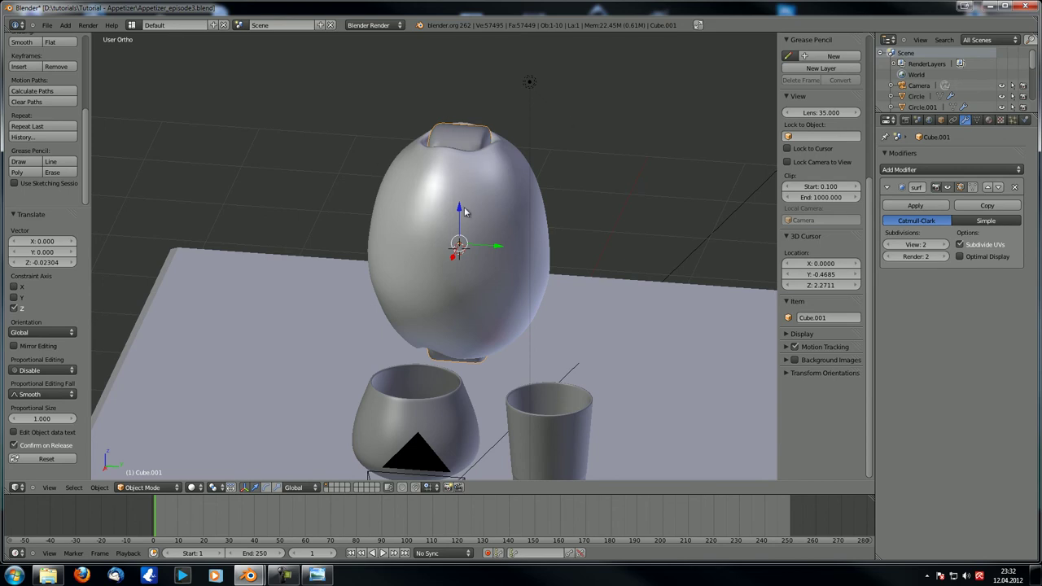
middle_click_drag(499, 187, 481, 189)
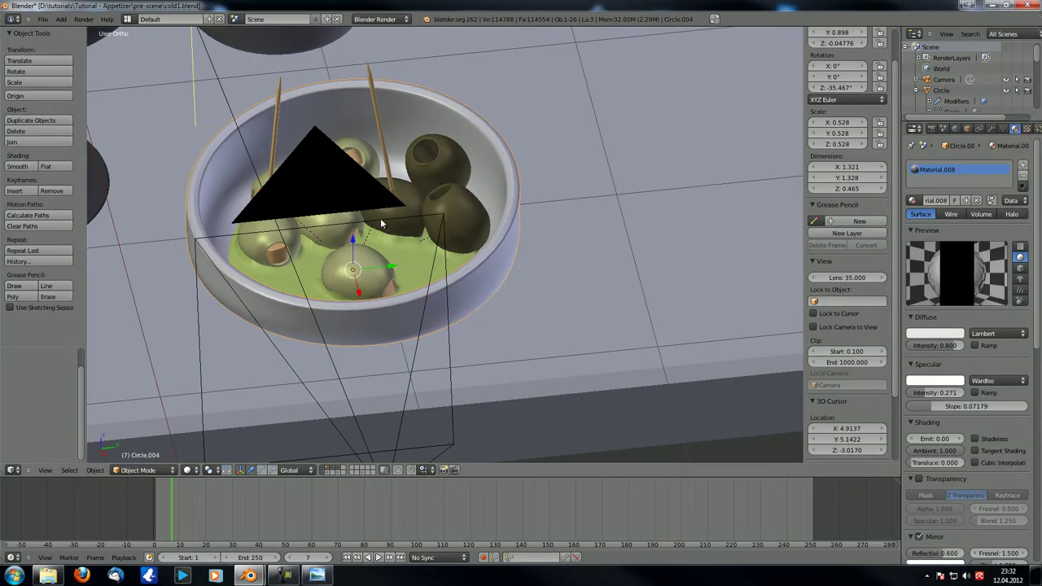
Examine the finished stuffed olives in the bowl of the cold1.blend reference scene
middle_click_drag(441, 250, 325, 263)
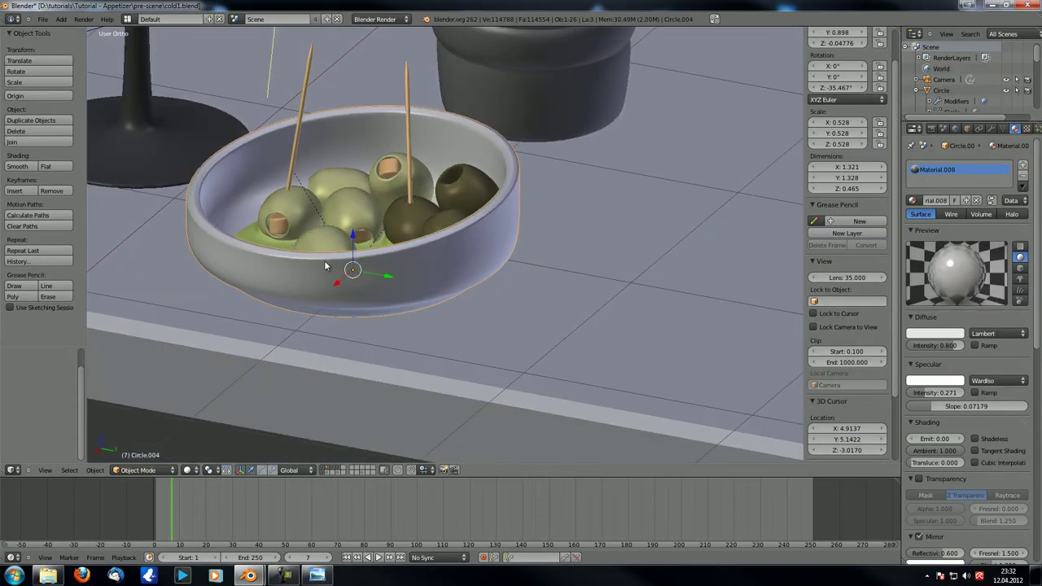
middle_click_drag(295, 225, 337, 244)
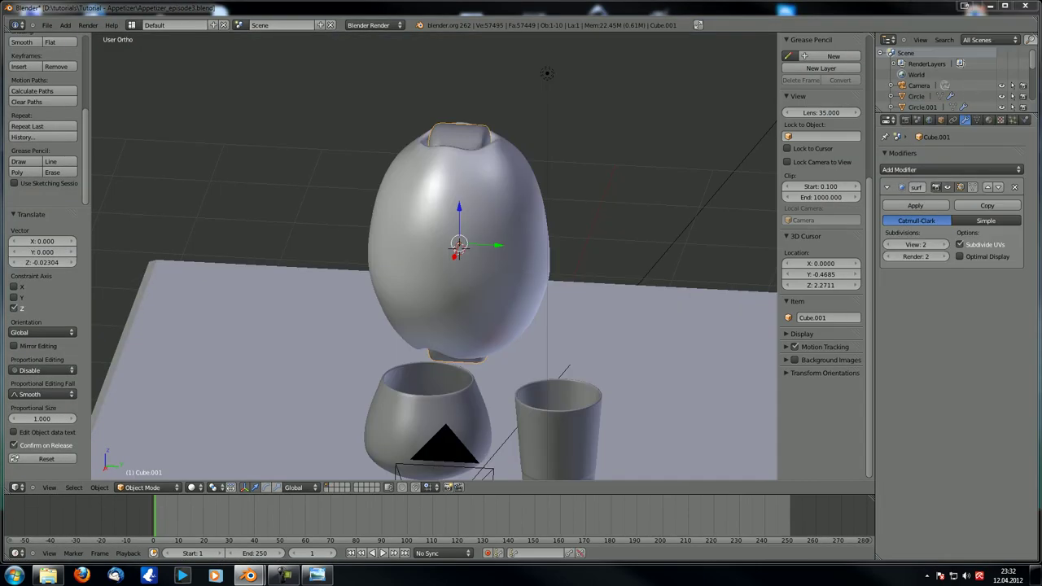
middle_click_drag(521, 205, 434, 265)
Parent the liquid in the tall glass to the glass as an object and check the link by moving the glass
right_click(450, 269)
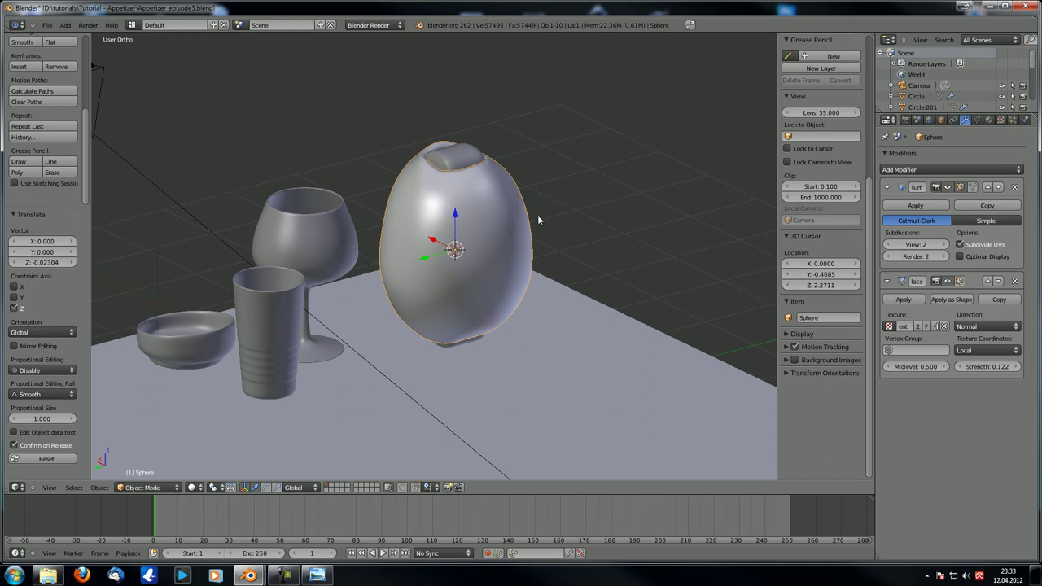
middle_click_drag(558, 225, 381, 180)
right_click(379, 171)
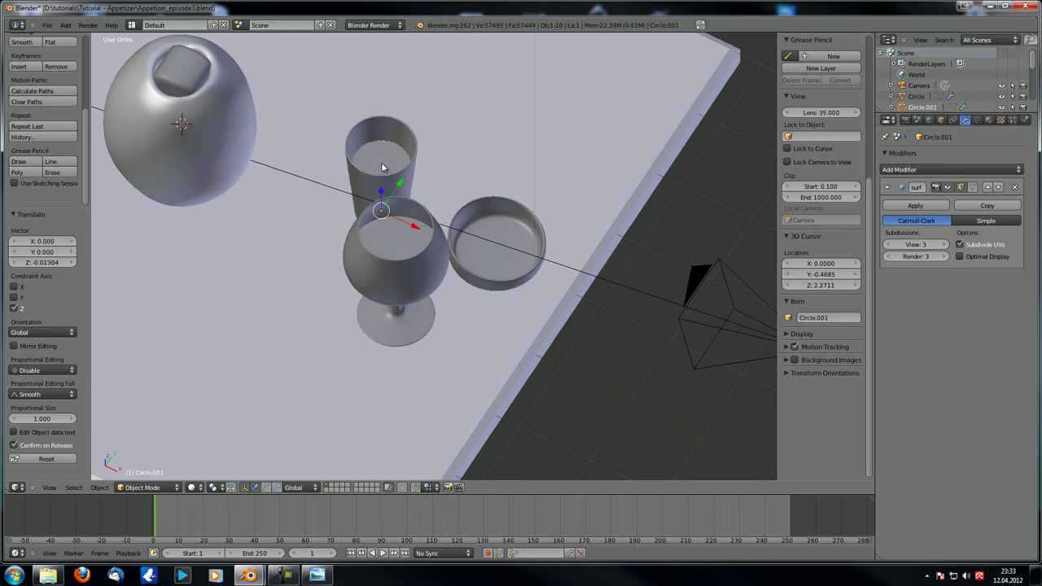
right_click(379, 129)
key("ctrl+p")
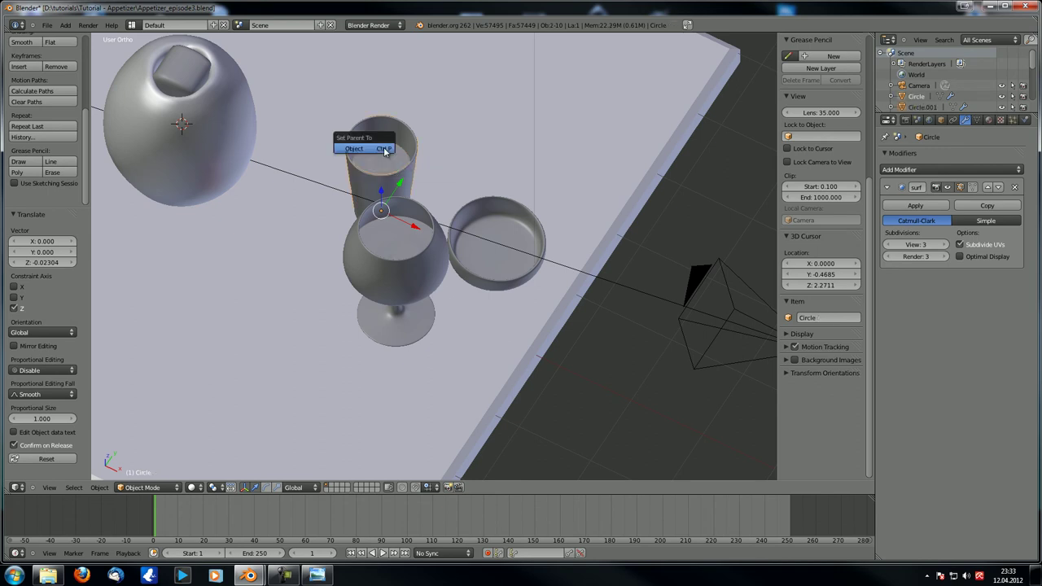
left_click(387, 150)
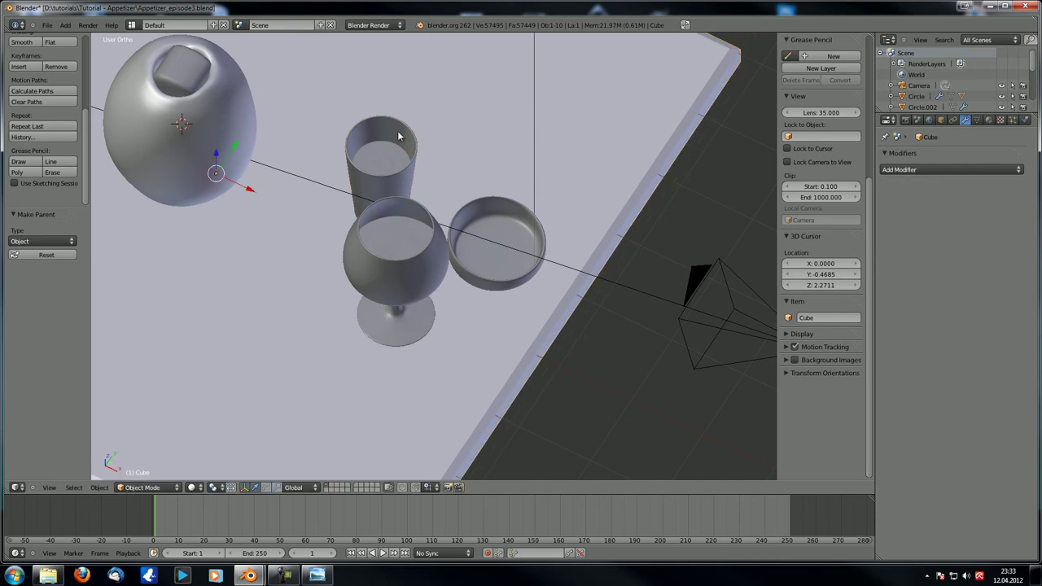
key("g")
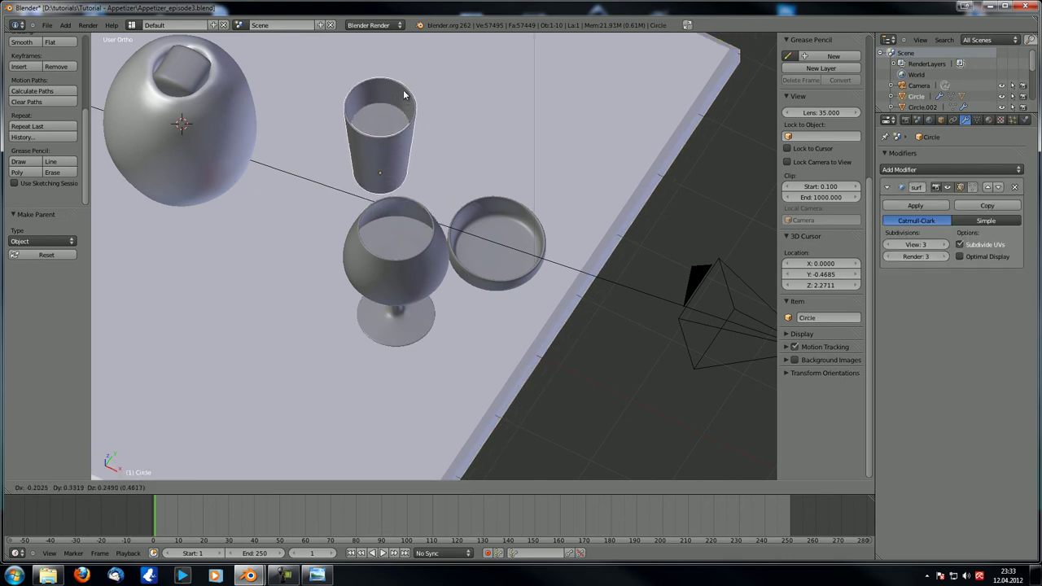
left_click(401, 140)
Parent the liquid in the wine glass to the wine glass as an object
right_click(392, 244)
middle_click_drag(402, 233, 416, 188)
right_click(408, 186, "shift")
key("ctrl+p")
left_click(408, 187)
middle_click_drag(405, 317, 400, 285)
Parent the stuffing block to the olive as an object
right_click(489, 264)
scroll(458, 323, "down", 3)
mouse_move(449, 316)
middle_mouse_down()
mouse_move(431, 343)
mouse_move(453, 317)
middle_mouse_up()
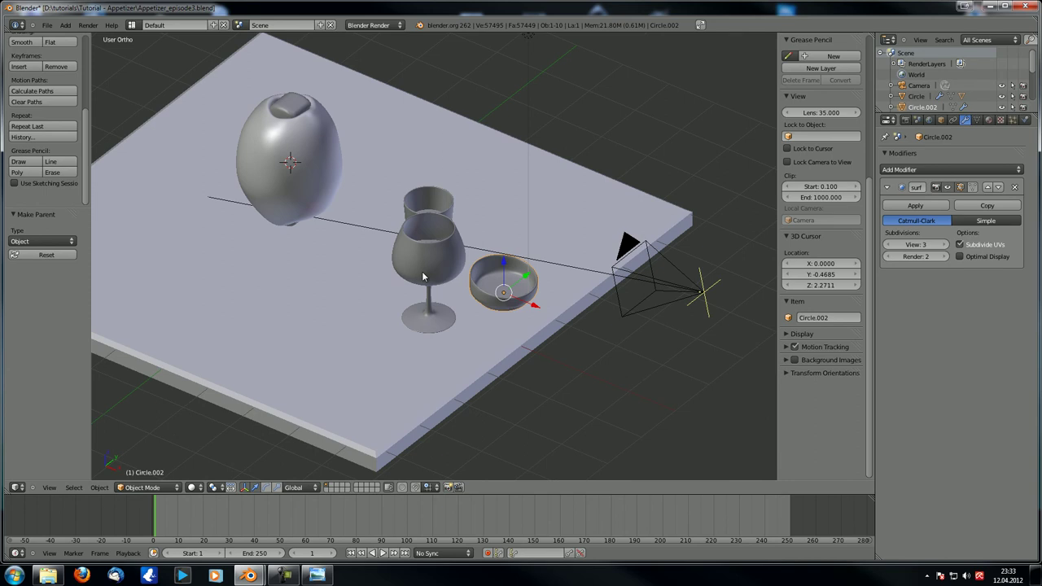
middle_click_drag(218, 177, 309, 221, "shift")
right_click(377, 161)
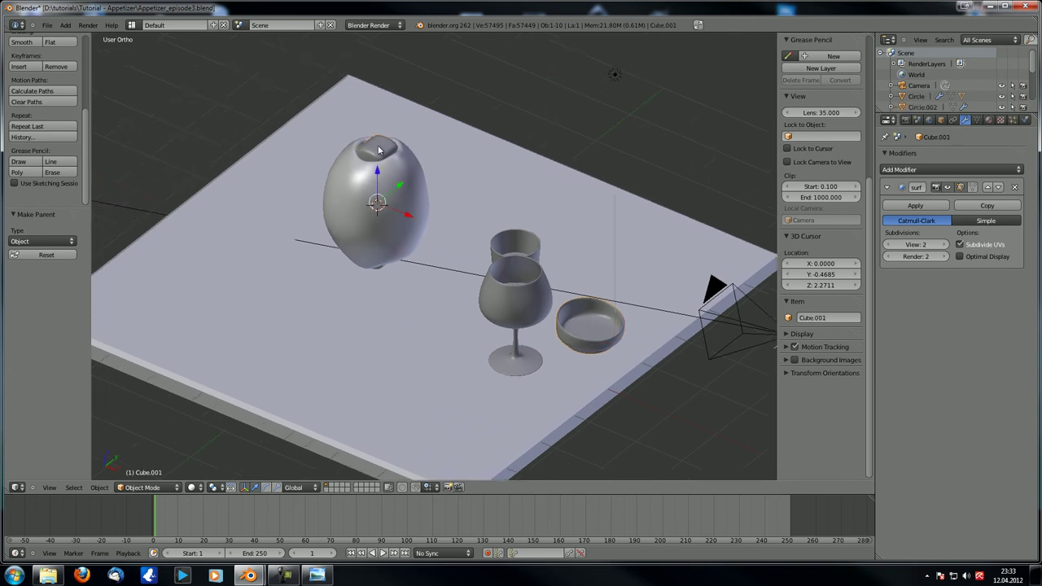
scroll(382, 195, "up", 3)
middle_click_drag(363, 183, 397, 228, "shift")
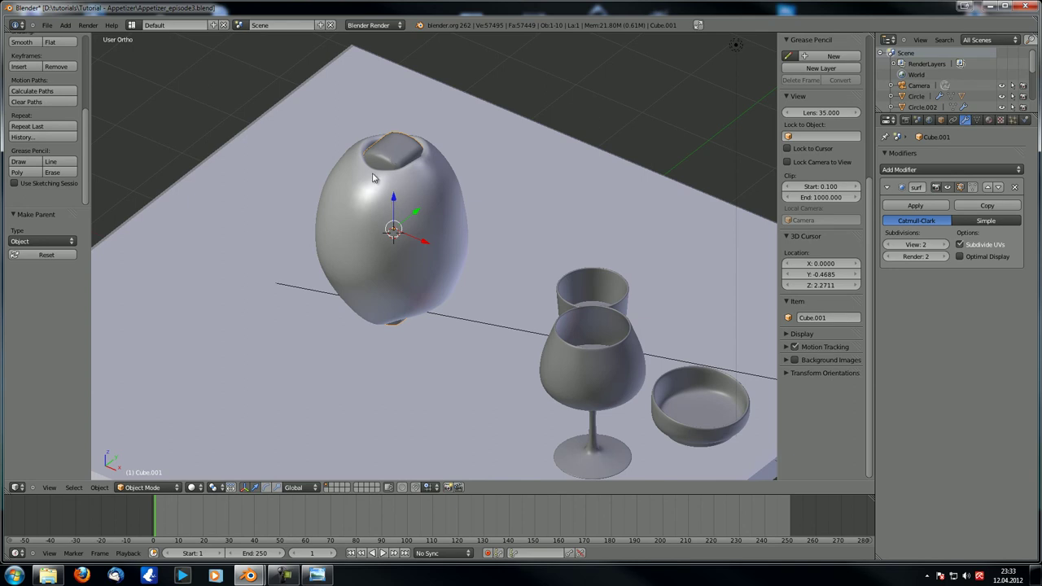
right_click(366, 222)
key("ctrl+p")
left_click(352, 211)
In top view, move the olive about 3.608 in X and 1.147 in Y over the bowl and scale it by 0.144
middle_click_drag(353, 211, 347, 239)
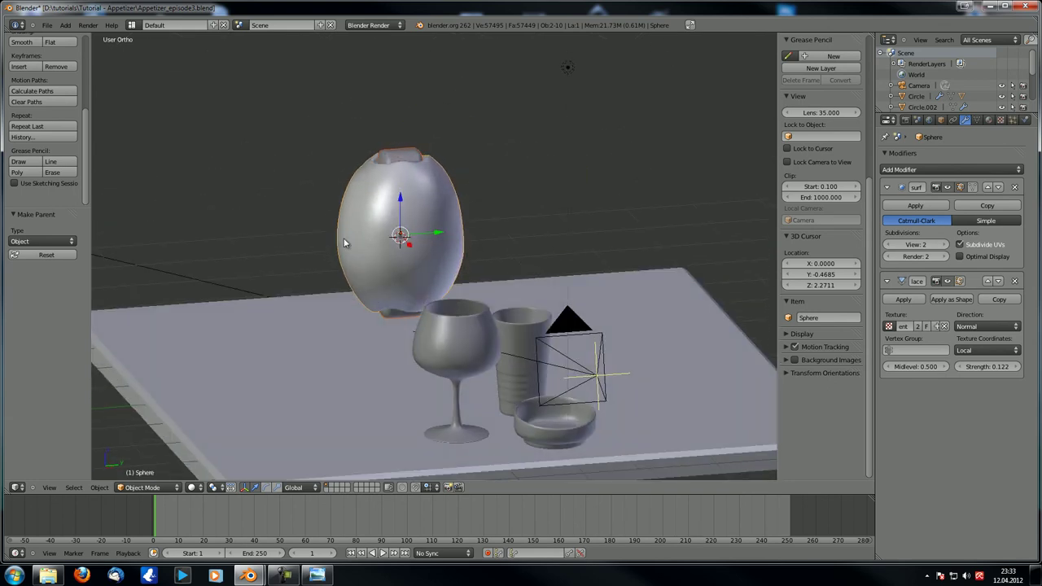
key("KP_7")
key("g")
left_click(522, 249)
key("s")
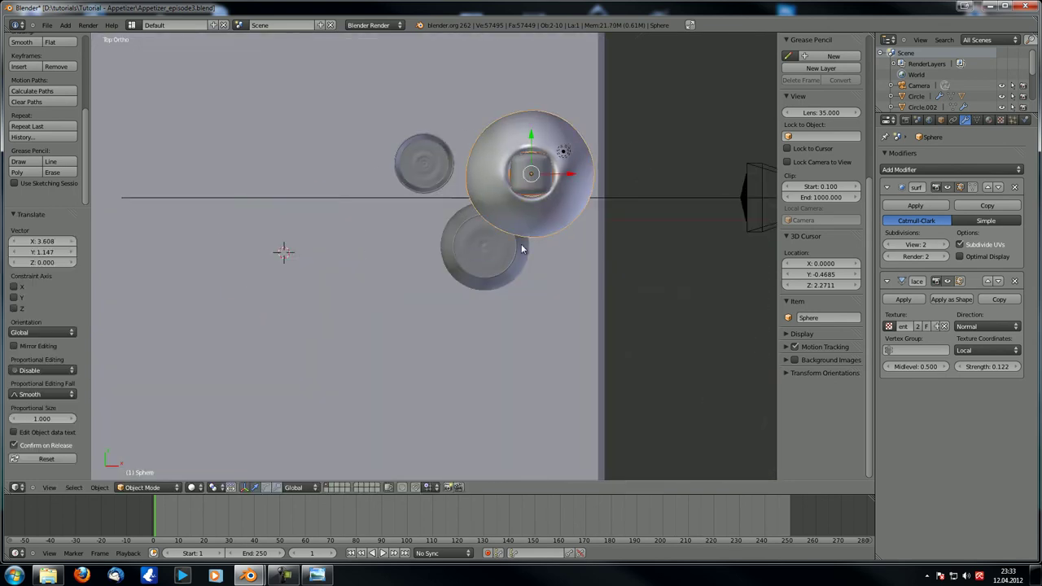
left_click(558, 173)
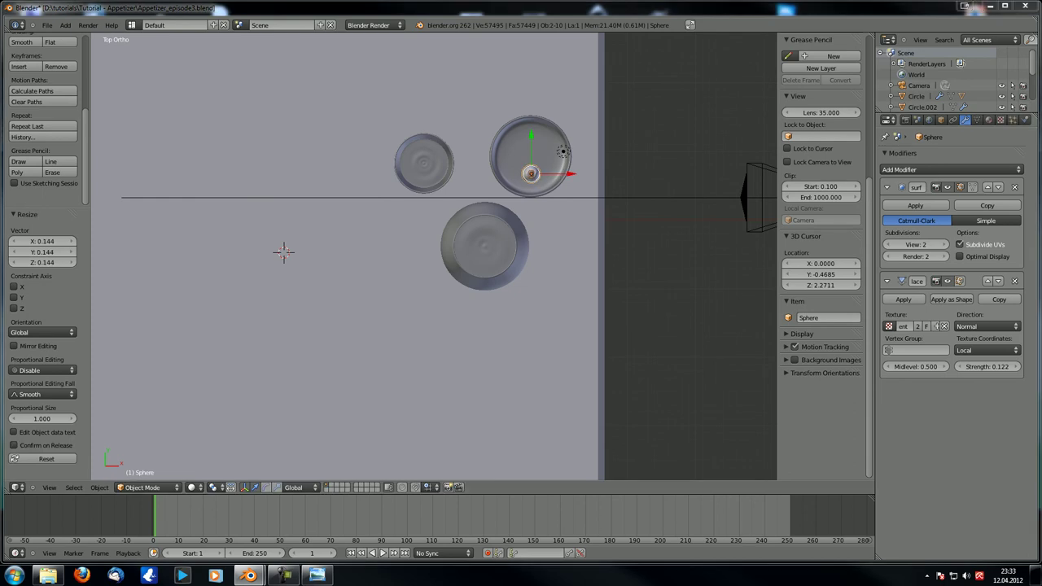
Scale the olive down further by about 0.815 to suit the bowl
scroll(545, 199, "up", 4)
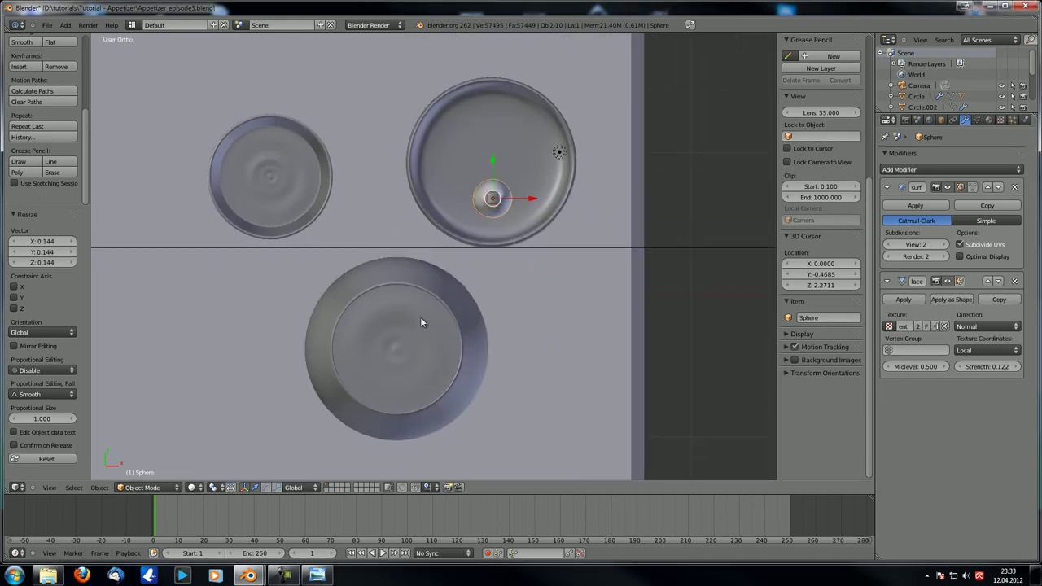
scroll(420, 322, "up", 4)
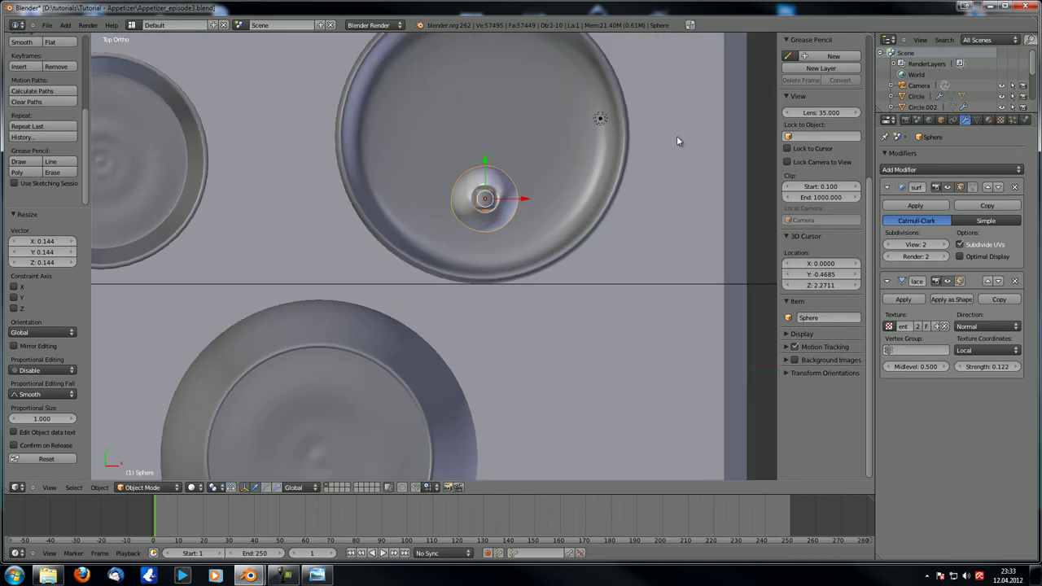
key("s")
left_click(641, 146)
middle_click_drag(619, 151, 584, 187)
key("r")
key("y")
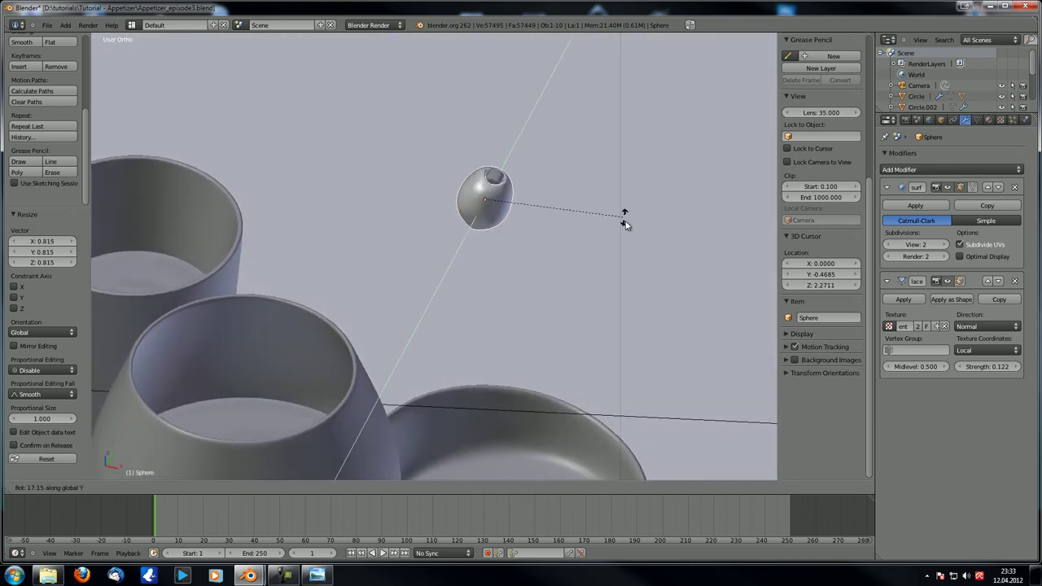
right_click(545, 364)
Try to apply the scale of the olive and its stuffing block, and inspect the resulting shape
scroll(615, 187, "up", 3)
middle_click_drag(623, 179, 565, 228)
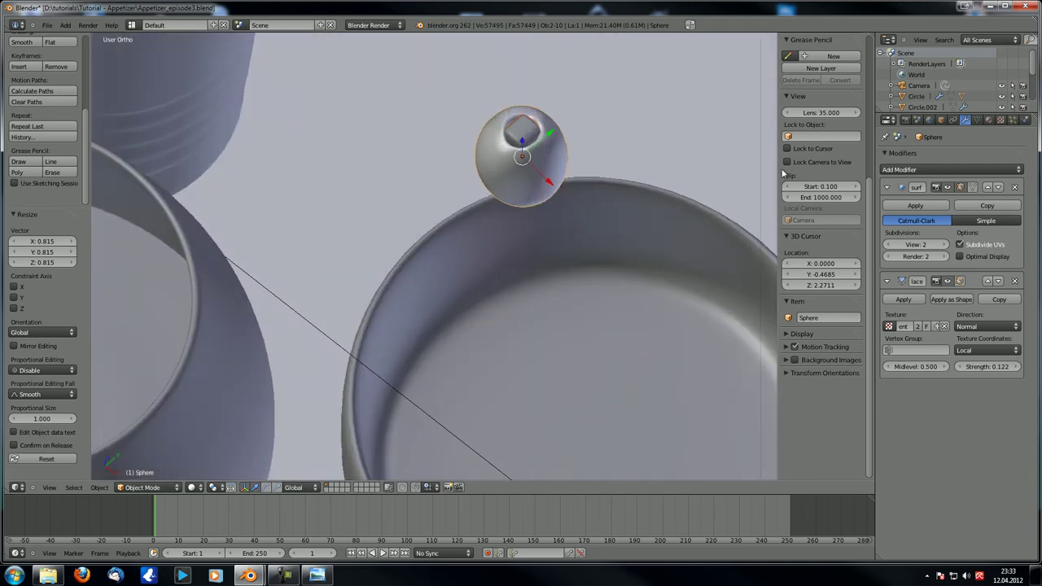
key("ctrl+a")
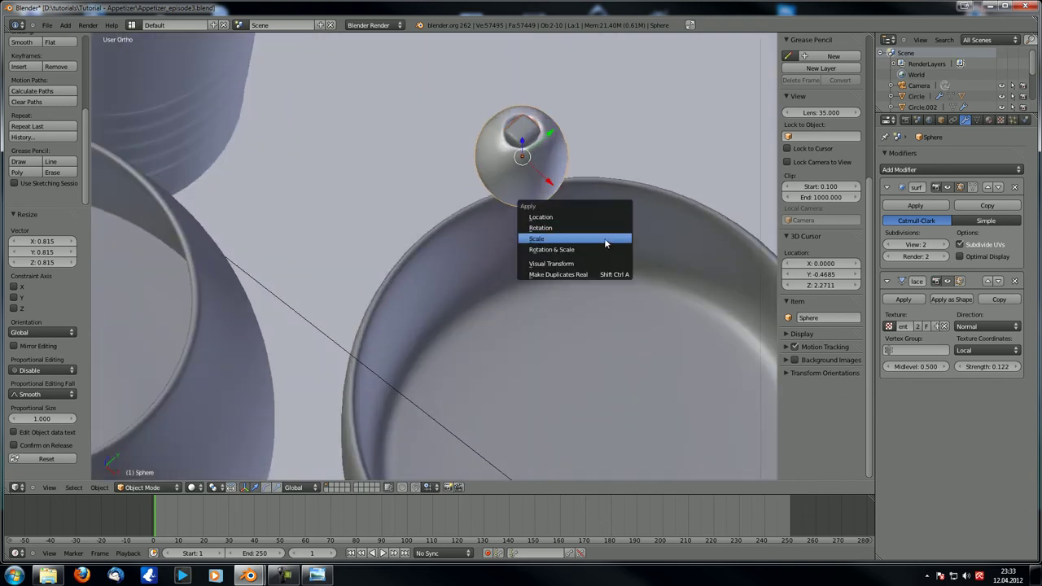
left_click(609, 240)
middle_click_drag(536, 164, 531, 81)
scroll(527, 109, "down", 2)
scroll(550, 130, "up", 3)
middle_click_drag(560, 145, 532, 233)
scroll(577, 150, "down", 1)
scroll(583, 143, "up", 2)
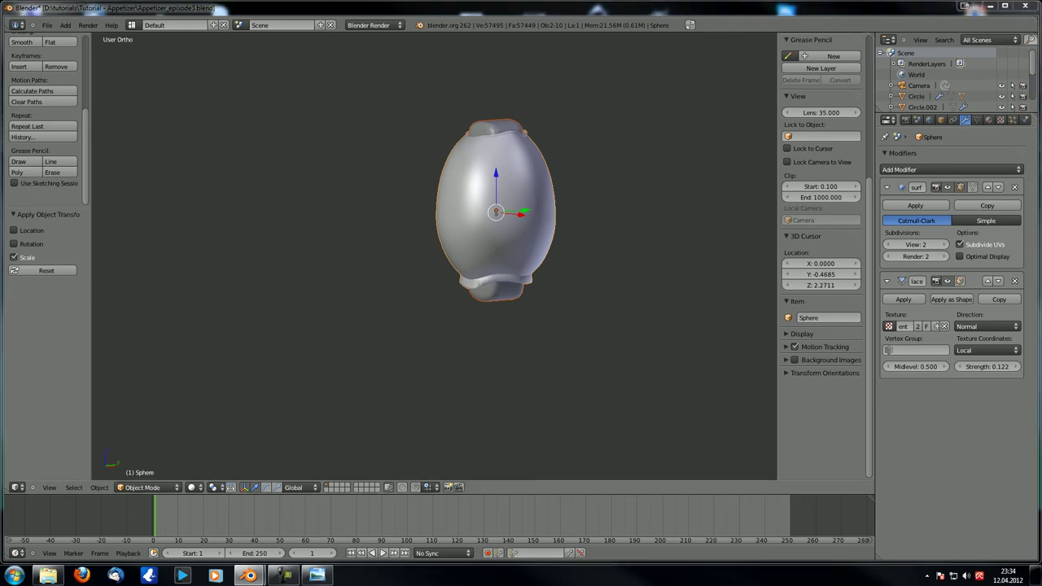
Check the olive's transform values and undo the applied scale
right_click(498, 208)
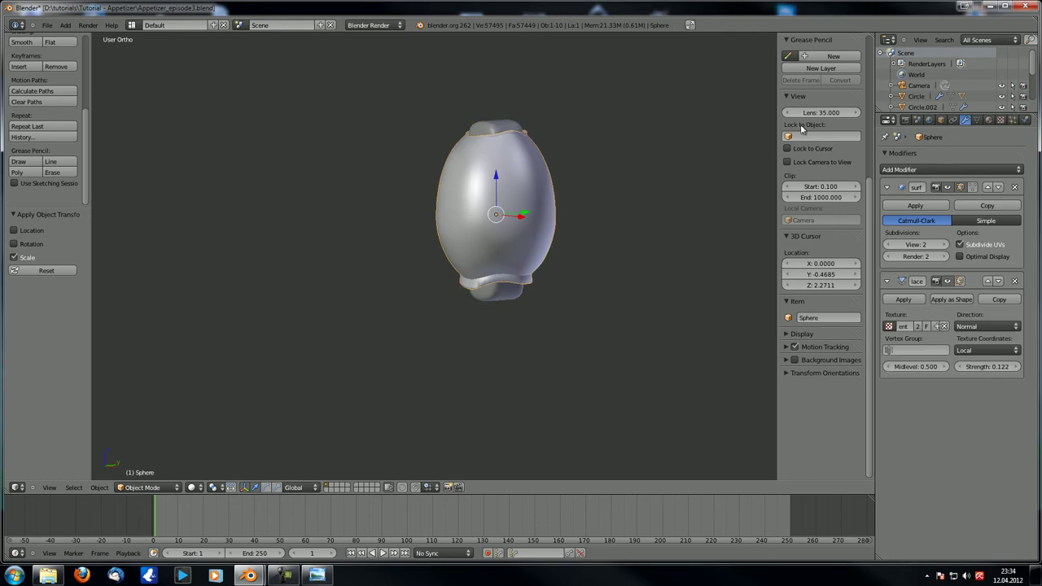
scroll(810, 149, "up", 5)
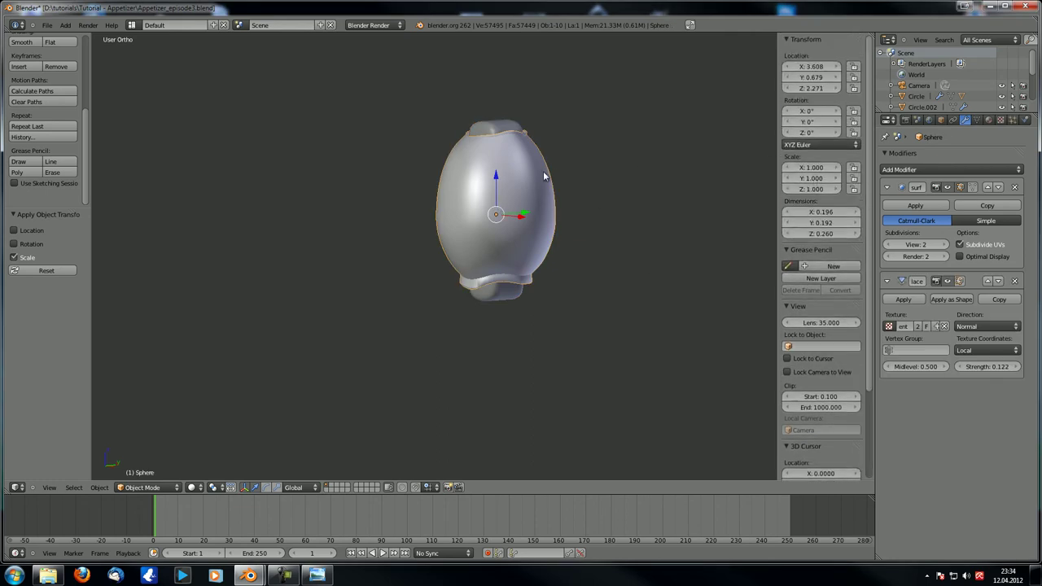
key("ctrl+z")
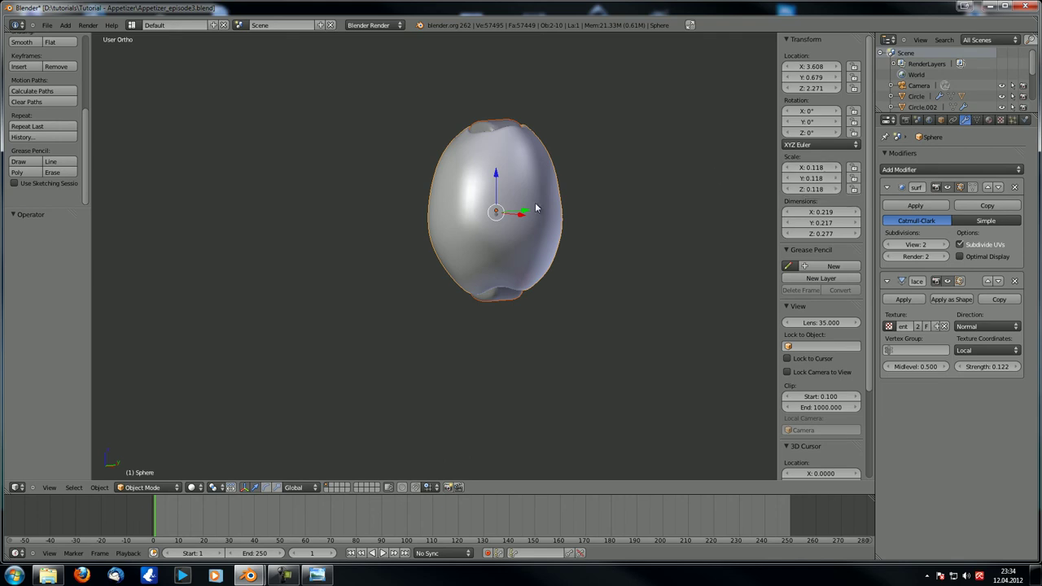
Scale the olive and its stuffing up together by about 1.076 and return to the full scene
right_click(485, 132)
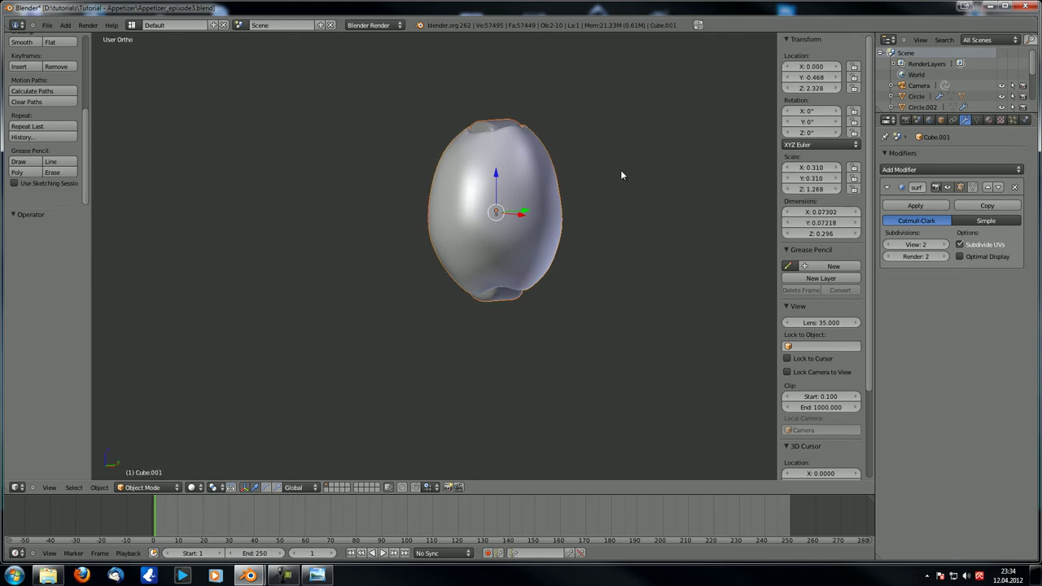
key("s")
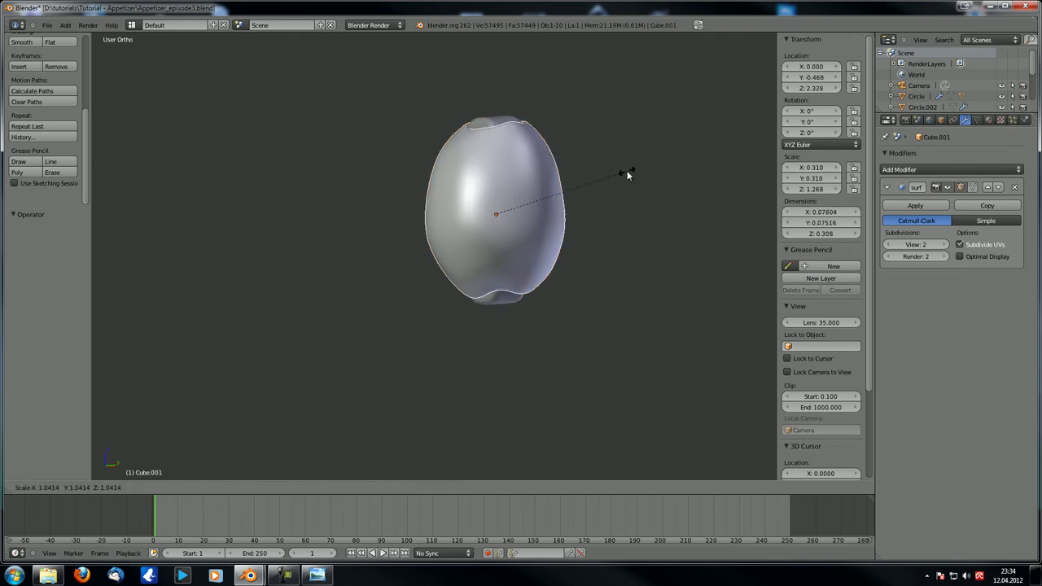
left_click(632, 171)
right_click(519, 187)
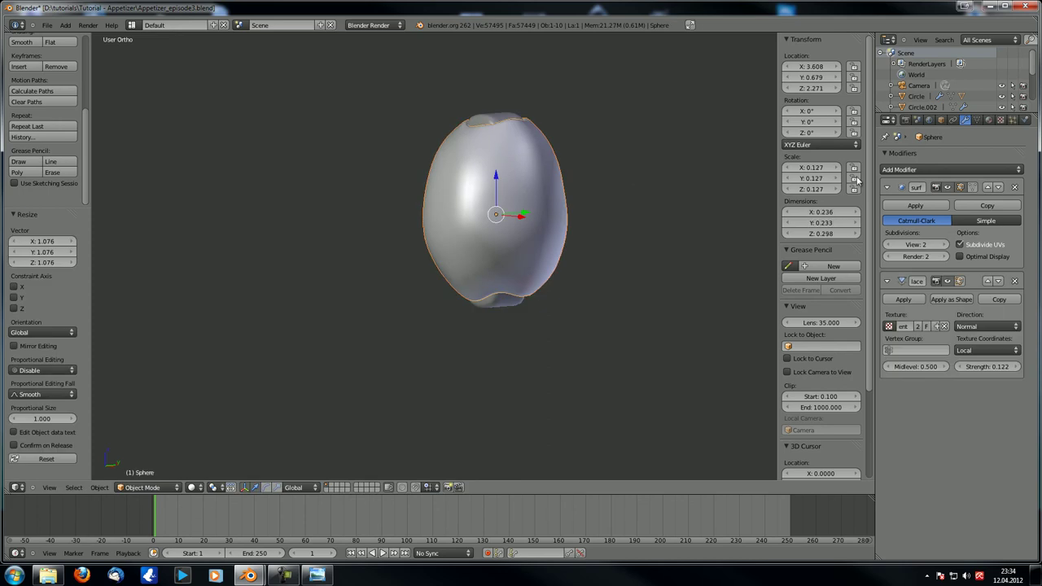
right_click(499, 127)
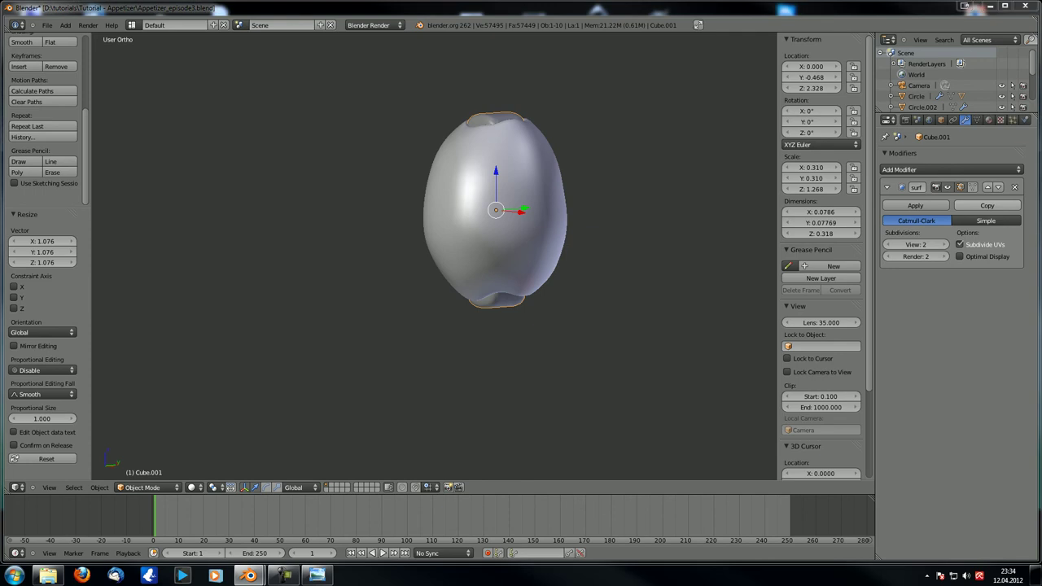
key("KP_Divide")
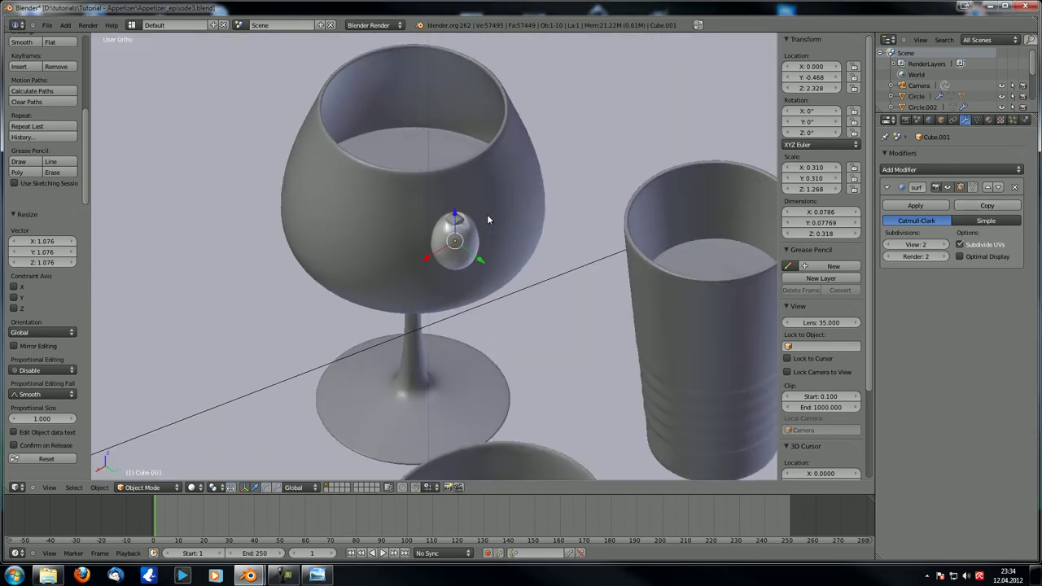
Lower the olive with its stuffing about 1.839 along Z into the bowl
middle_click_drag(488, 242, 606, 239)
scroll(523, 226, "down", 2)
scroll(478, 251, "down", 1)
right_click(455, 259)
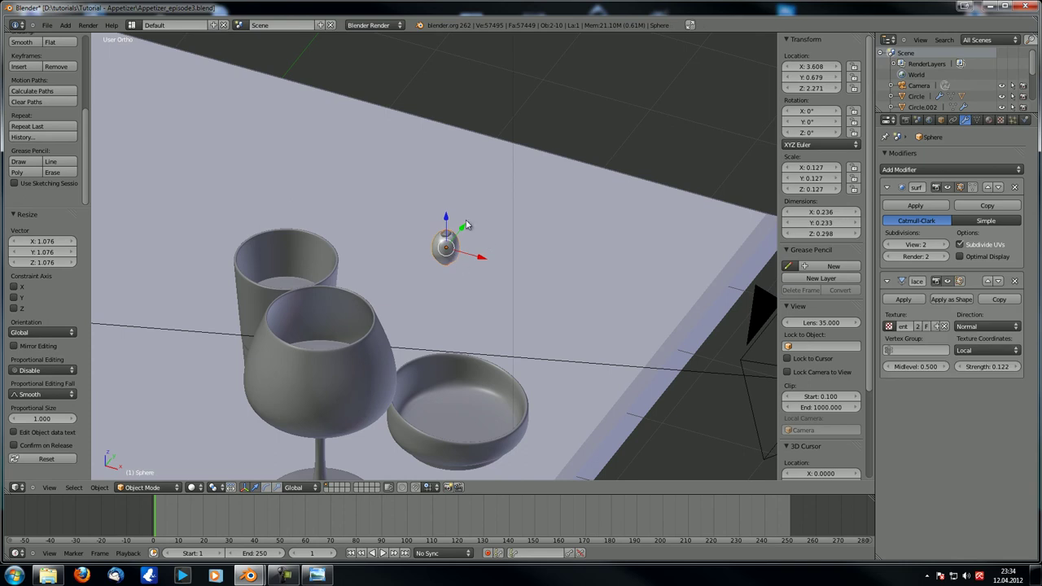
key("g")
key("z")
left_click_drag(455, 391, 455, 393)
Rotate the olive about 85.7° around the Y axis so it lies on its side in the bowl
middle_click_drag(415, 368, 355, 346)
middle_click_drag(355, 367, 300, 185, "shift")
scroll(353, 178, "up", 2)
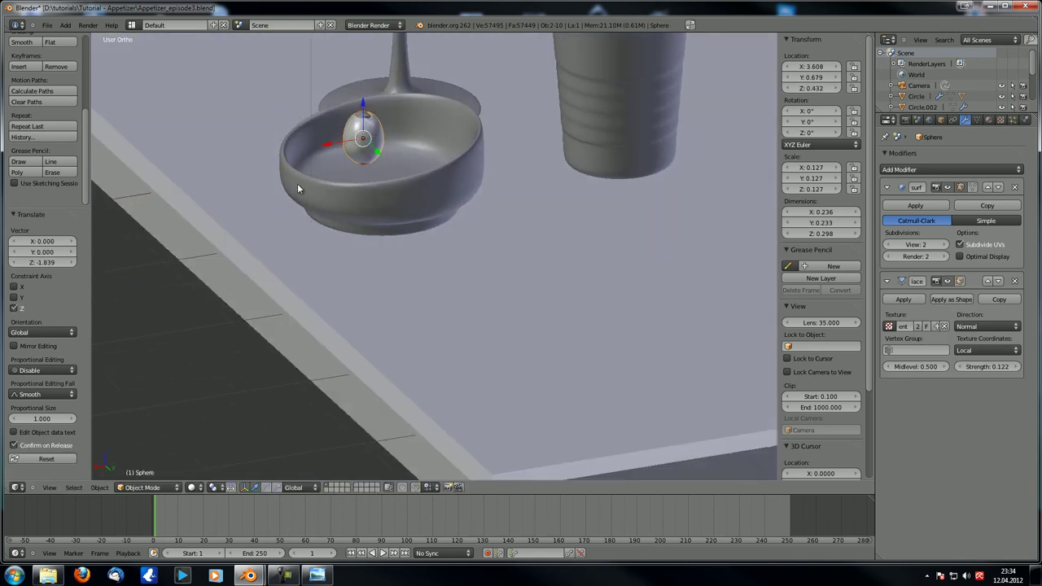
key("r")
key("y")
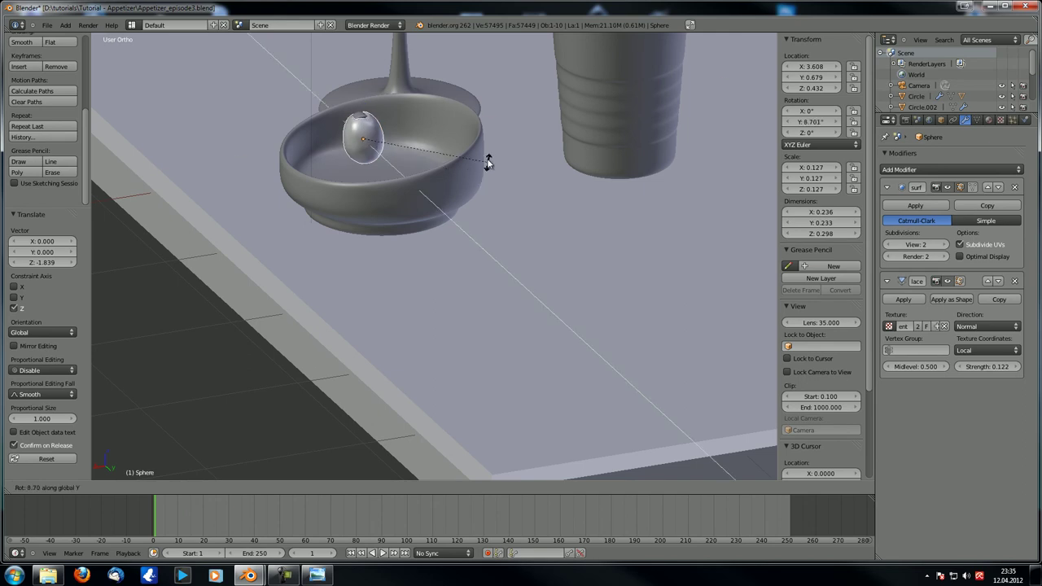
left_click(372, 122)
middle_click_drag(385, 184, 407, 174)
In top view, rotate the lying olive by about -16.1°
key("KP_7")
scroll(396, 230, "down", 1)
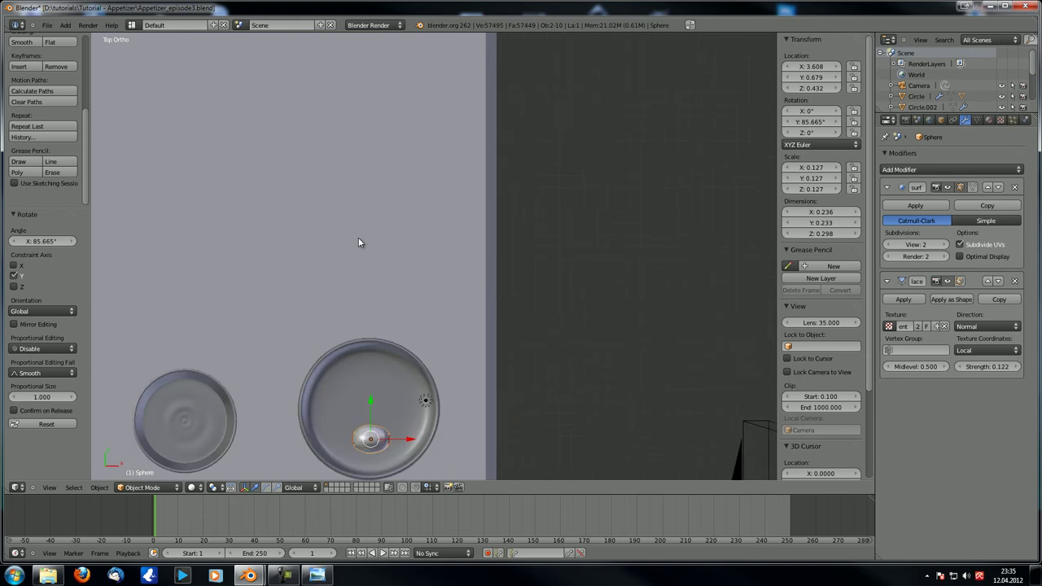
middle_click_drag(351, 265, 385, 74, "shift")
scroll(462, 231, "up", 4)
key("r")
left_click(592, 221)
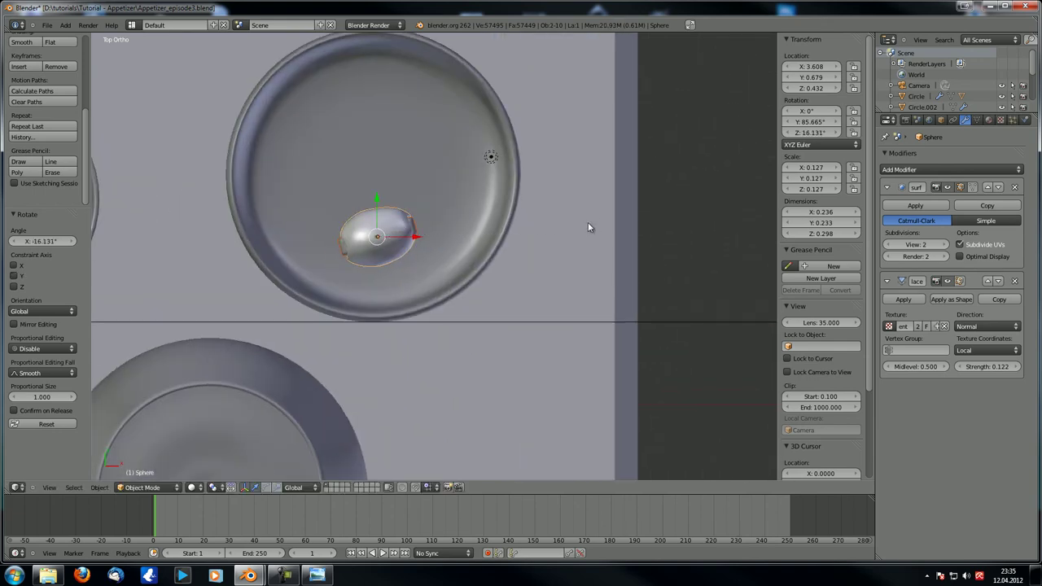
Move the olive about 0.119 in X and -0.011 in Y, and lower it about 0.067 in Z
key("g")
left_click(569, 242)
middle_click_drag(362, 341, 258, 275)
scroll(258, 274, "up", 2)
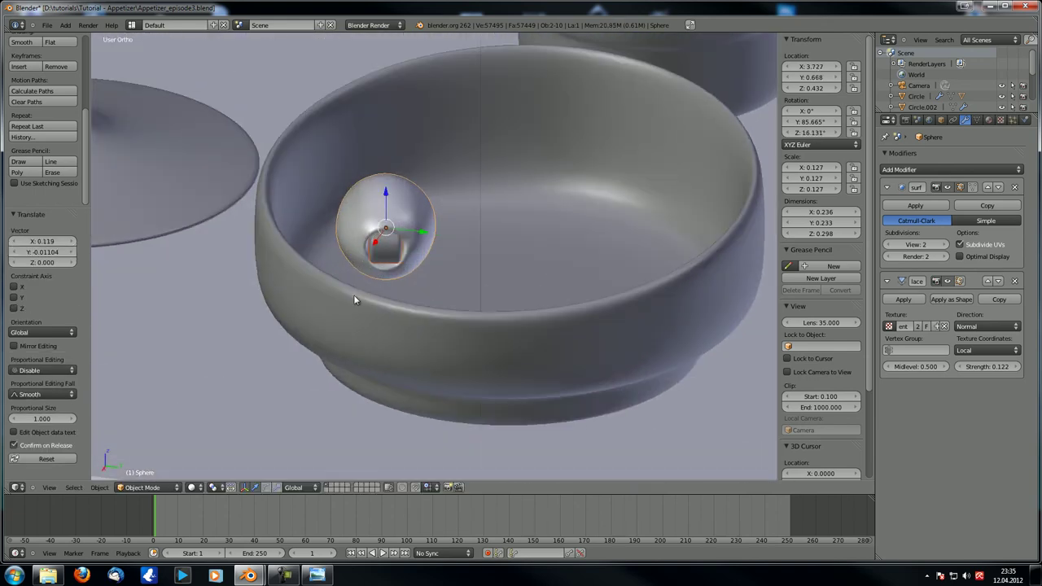
left_click_drag(385, 197, 389, 223)
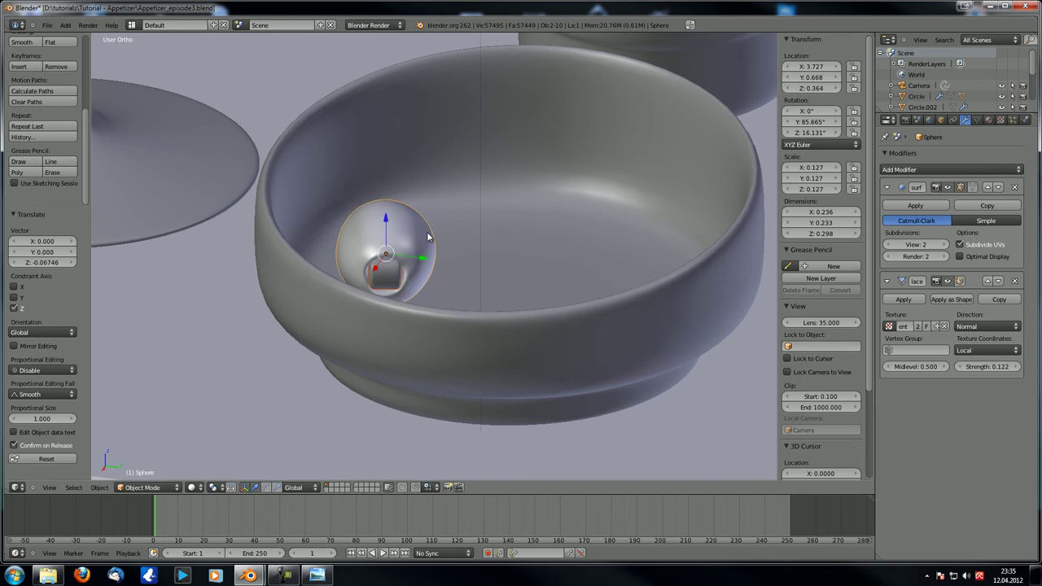
In camera view, shift the olive about -0.102 in X and 0.018 in Y, away from the bowl's front wall
key("KP_0")
scroll(450, 245, "up", 4)
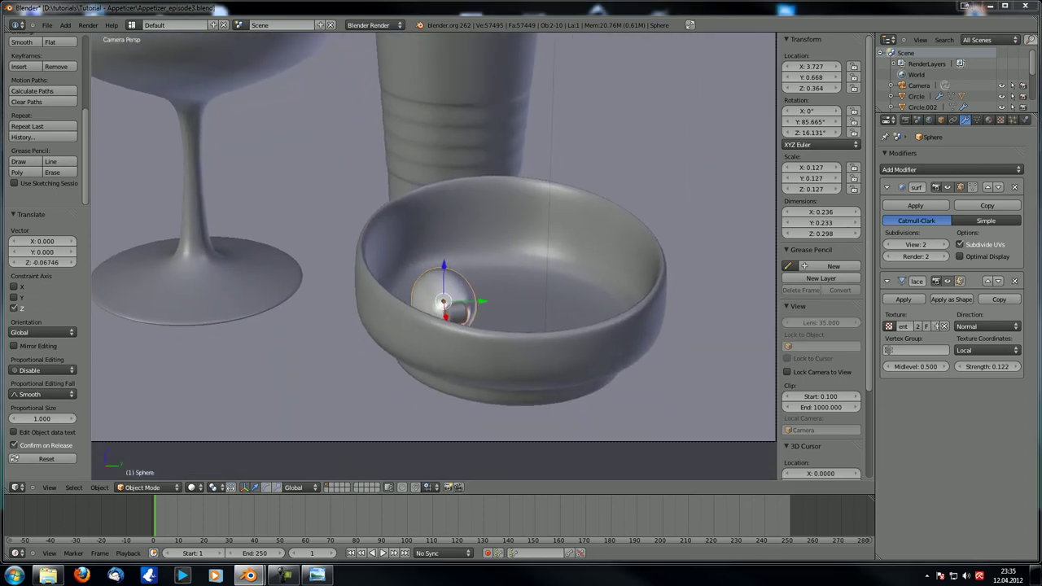
left_click_drag(478, 303, 451, 307)
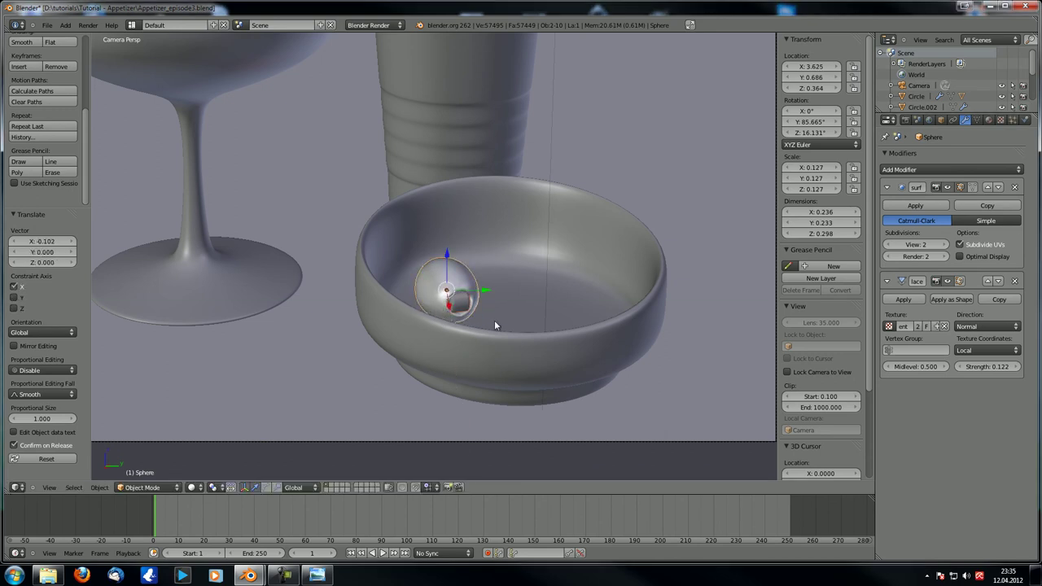
Lower the olive about 0.042 along Z so it rests on the bowl's floor
middle_click_drag(472, 326, 421, 318)
scroll(432, 327, "down", 5)
scroll(526, 400, "down", 1)
middle_click_drag(526, 400, 425, 307, "shift")
scroll(425, 307, "up", 3)
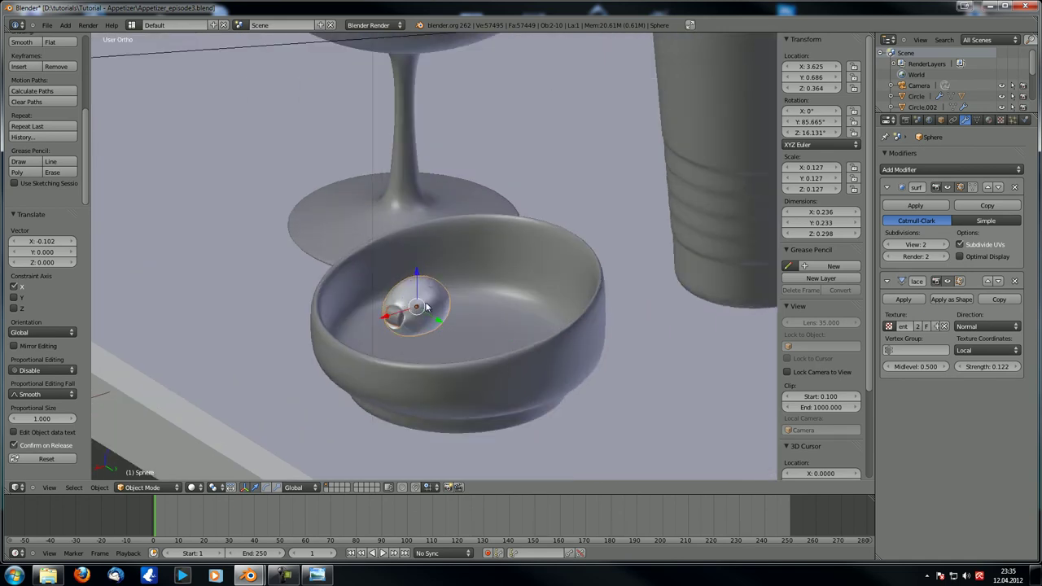
left_click_drag(418, 281, 422, 289)
Duplicate the olive with its stuffing, offset the copy about 0.230 along Y, and turn it to a Z rotation of about 39.8°
middle_click_drag(422, 290, 459, 333)
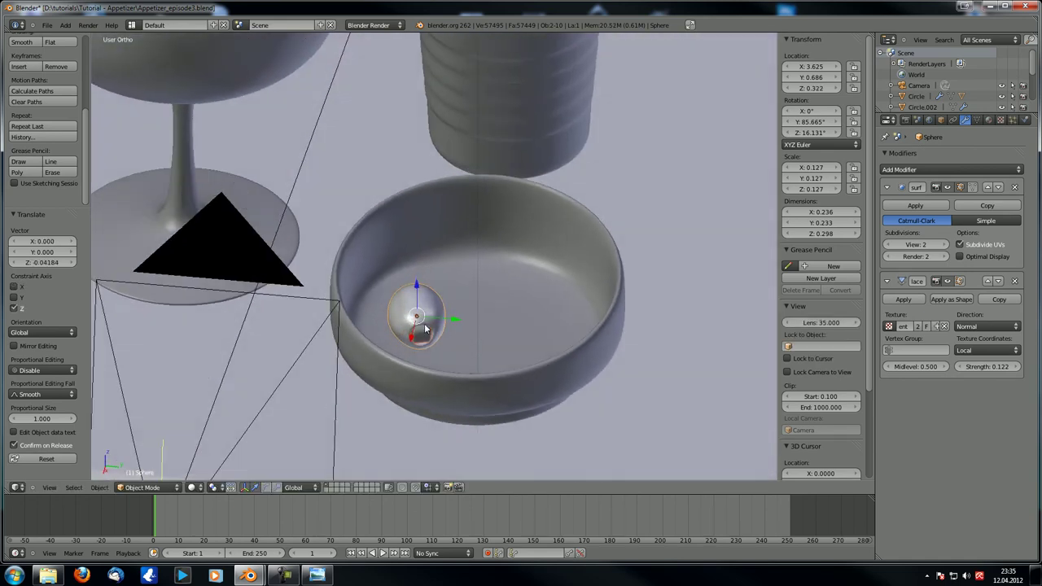
key("shift+d")
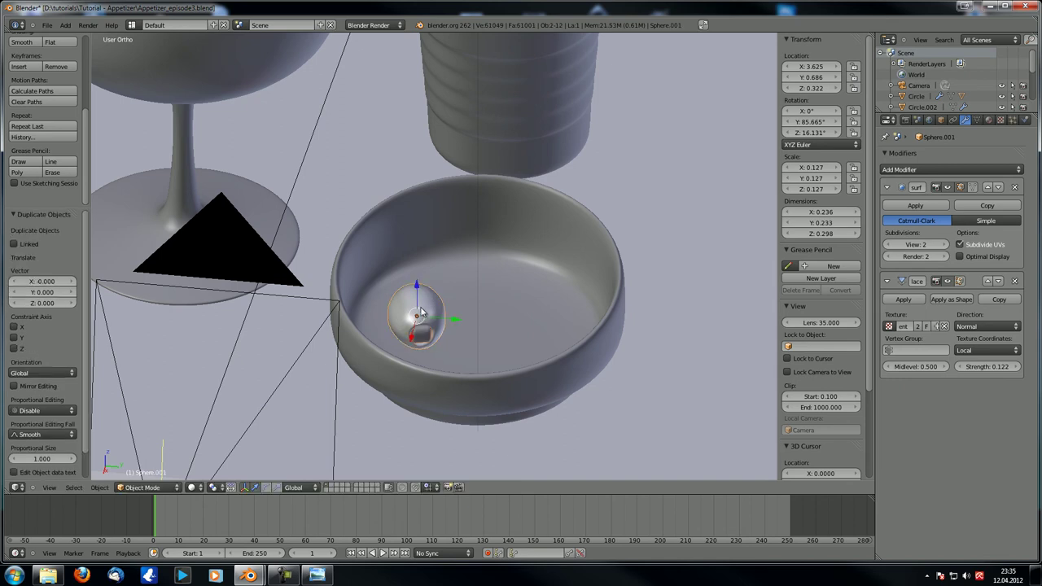
key("y")
left_click(506, 321)
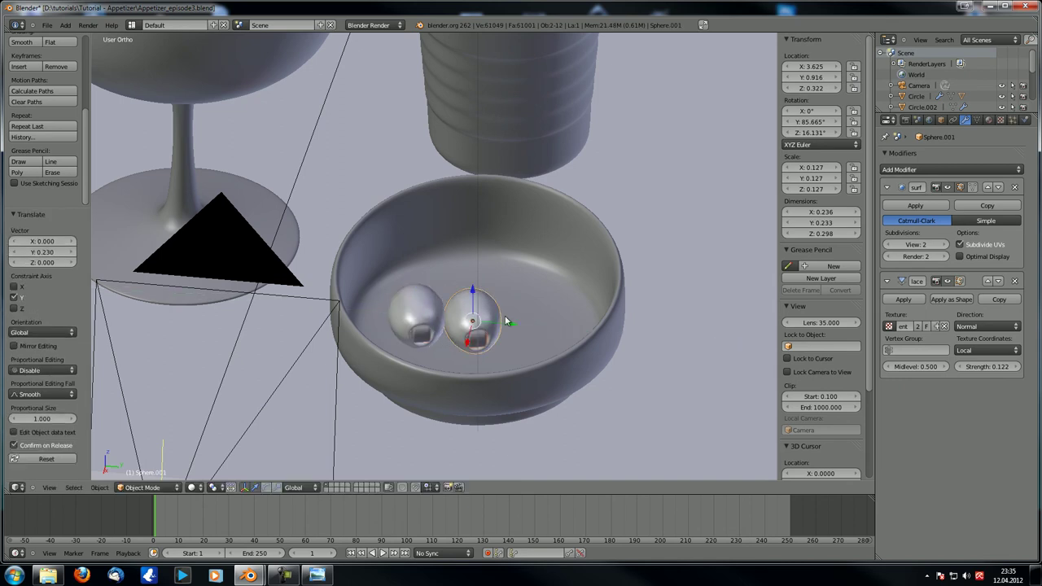
key("r")
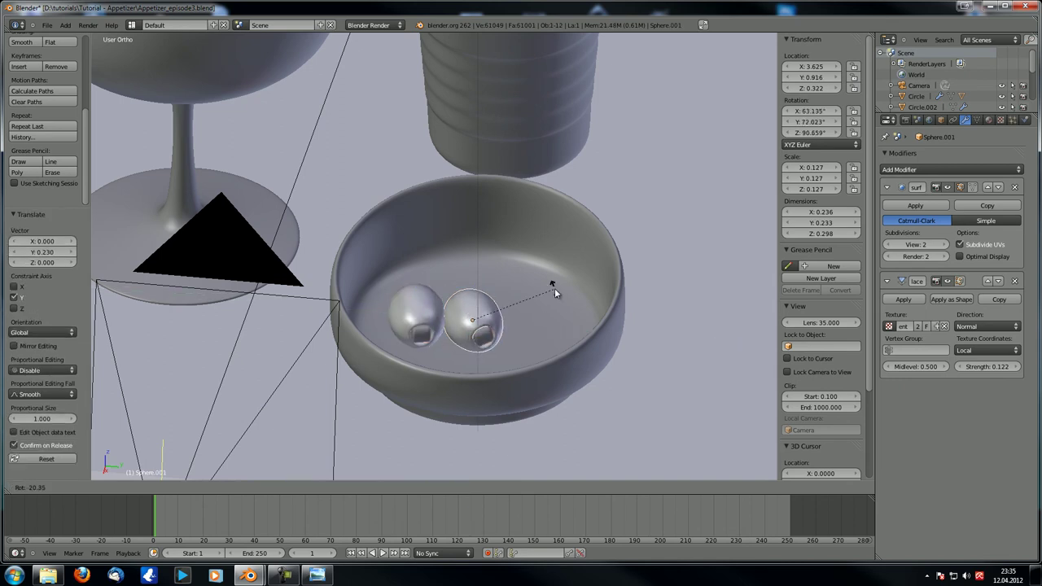
key("z")
left_click(574, 280)
Shift the second olive about 0.074 in X and 0.041 in Y, and rotate it about 4° around X
left_click_drag(469, 342, 514, 339)
key("r")
key("x")
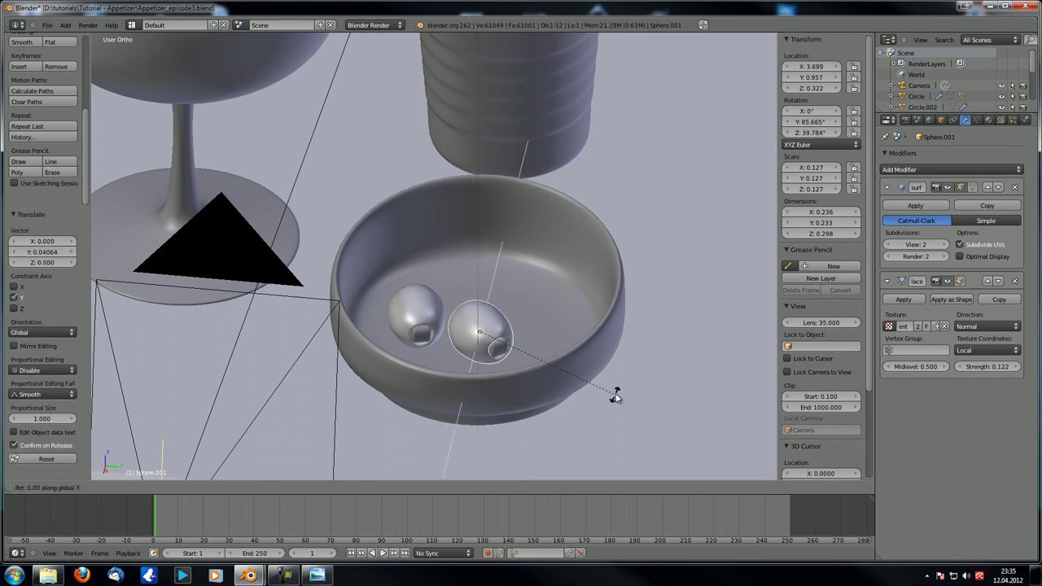
left_click(614, 381)
Duplicate the second olive, place the copy behind the first one, tilt it around X, and raise it about 0.133 in Z
key("shift+d")
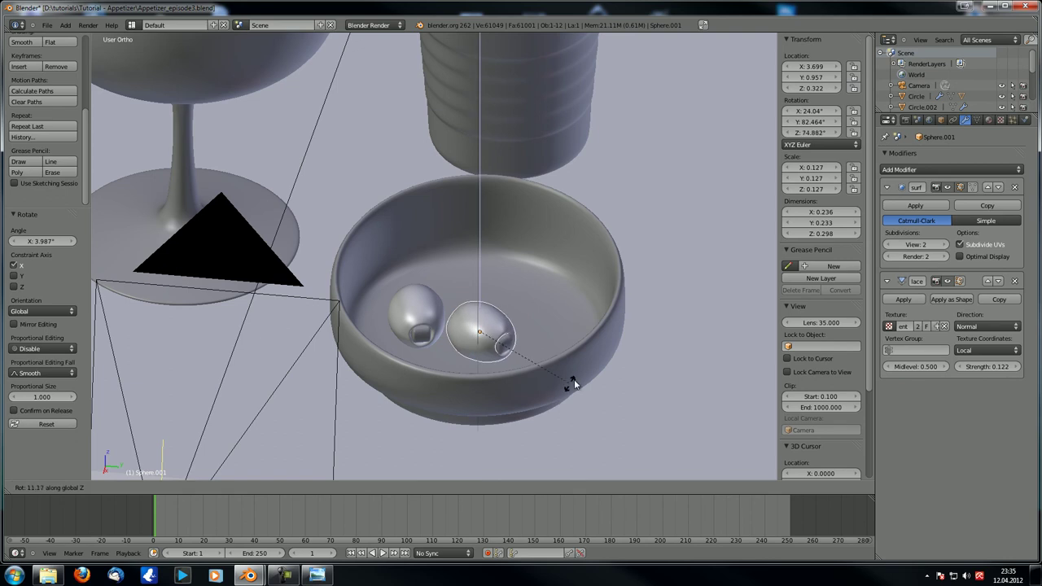
left_click(585, 362)
left_click_drag(499, 334, 436, 306)
key("r")
key("x")
left_click(446, 267)
left_click_drag(446, 267, 445, 239)
Rotate the third olive about 55.5° around Z and shift it closer to the first two
key("r")
key("z")
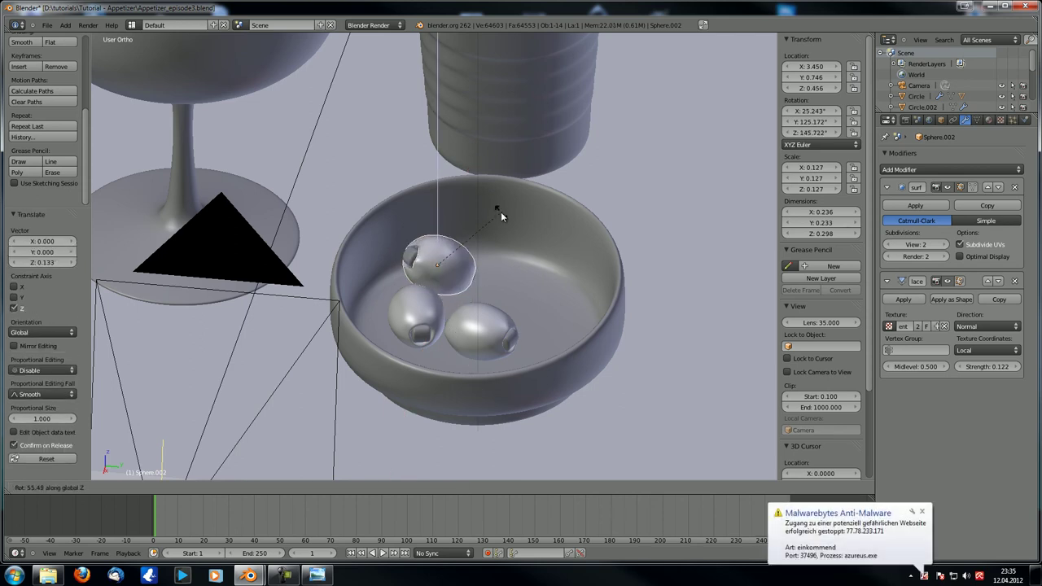
left_click(501, 214)
left_click_drag(431, 289, 483, 293)
left_click_drag(454, 249, 458, 258)
Fine-tune the third olive's position against its neighbours to about X 3.494, Y 0.885, Z 0.412
middle_click_drag(458, 291, 344, 275)
scroll(345, 276, "up", 4)
middle_click_drag(427, 300, 440, 319)
left_click_drag(442, 316, 498, 336)
middle_click_drag(417, 340, 394, 325)
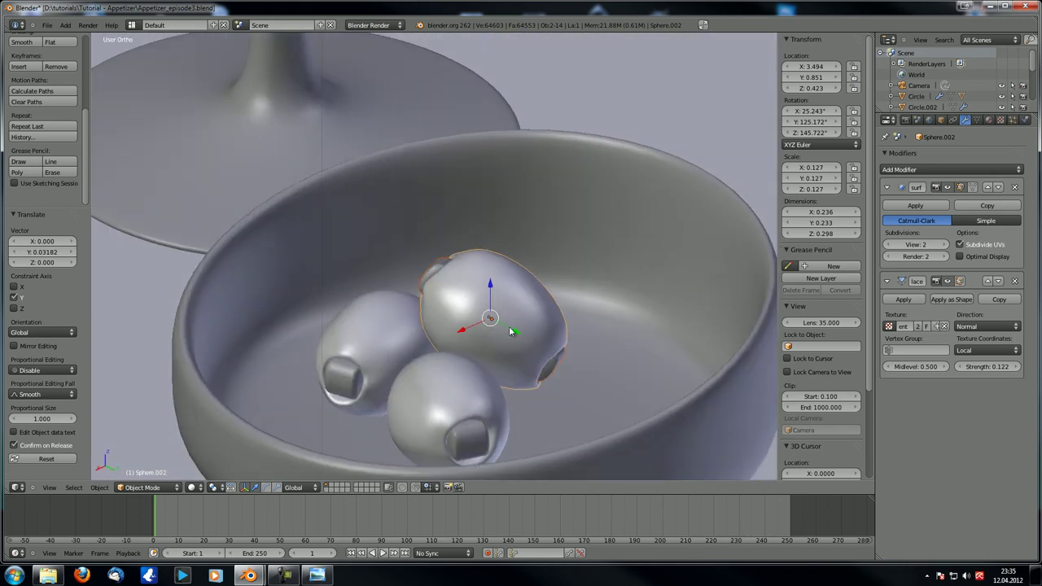
middle_click_drag(511, 354, 531, 351)
left_click_drag(489, 285, 539, 349)
middle_click_drag(538, 350, 432, 355)
mouse_move(505, 303)
left_mouse_down()
mouse_move(508, 328)
mouse_move(498, 290)
left_mouse_up()
Rotate the third olive about -9° around X and move it about -0.029 along Y
middle_click_drag(430, 330, 486, 388)
key("r")
key("x")
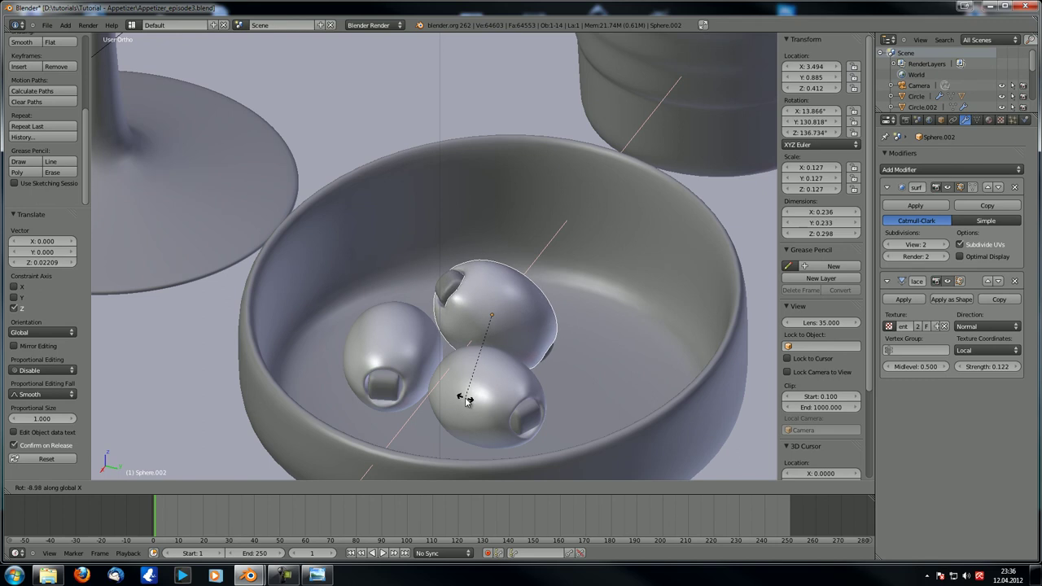
left_click(474, 392)
key("g")
key("y")
left_click(502, 322)
Duplicate the third olive, place the copy near X 3.397, Y 0.633, and turn it around Z to about 30.5°
middle_click_drag(502, 322, 492, 353)
key("shift+d")
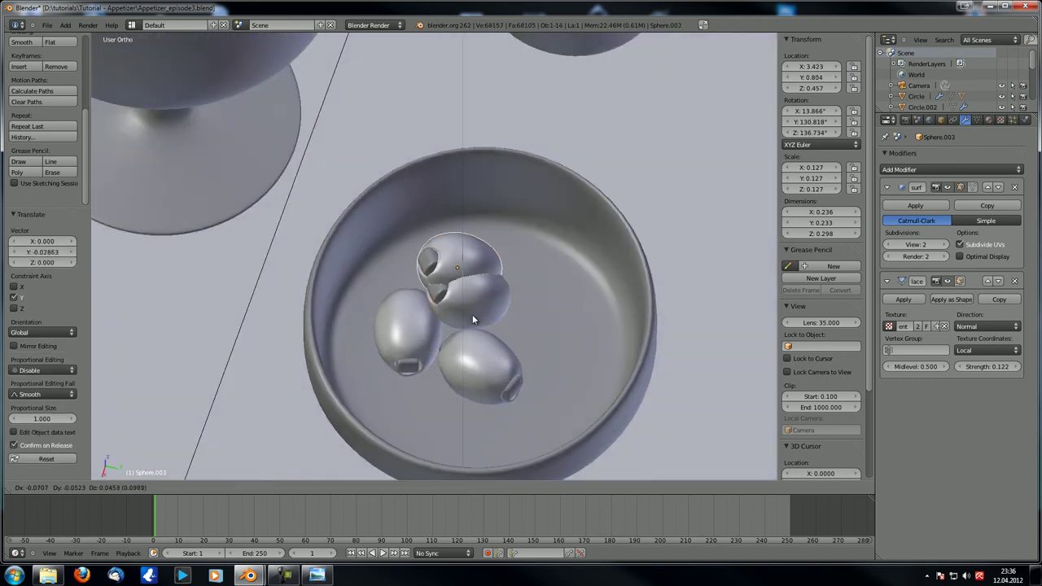
left_click(441, 319)
middle_click_drag(441, 319, 471, 281)
key("r")
key("z")
left_click(338, 363)
Lower the fourth olive about 0.068 along Z and check the arrangement in camera view
middle_click_drag(342, 360, 406, 271)
scroll(407, 270, "up", 2)
key("g")
key("z")
left_click(399, 231)
middle_click_drag(399, 231, 470, 310)
scroll(446, 318, "down", 3)
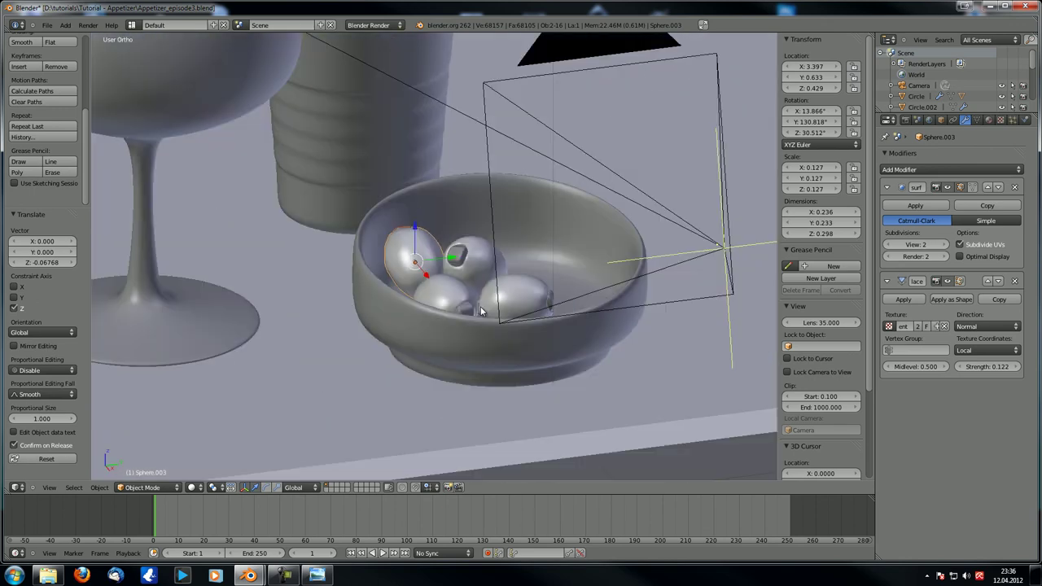
key("KP_0")
scroll(508, 318, "up", 2)
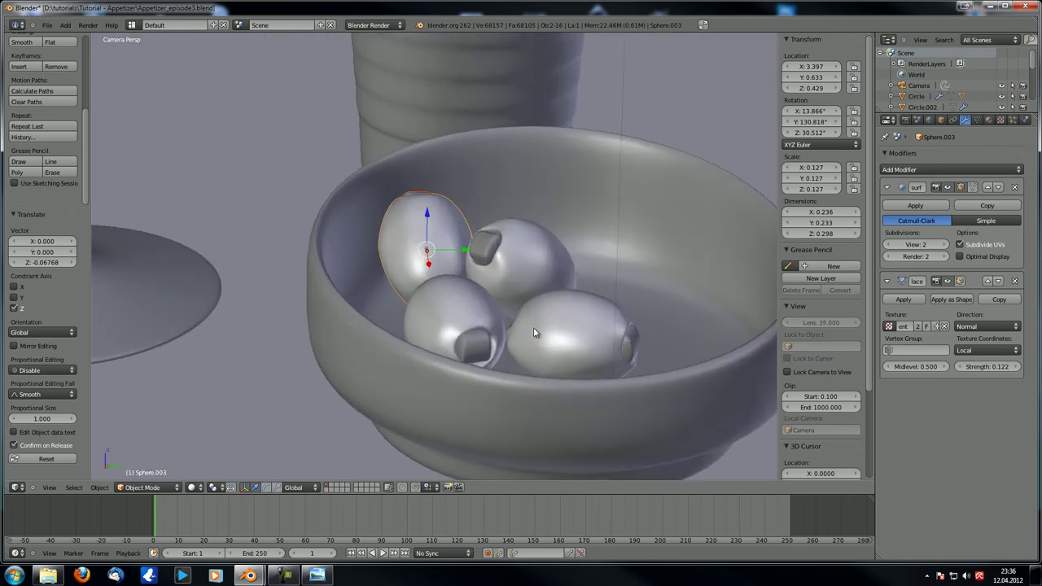
Scale the bowl up by about 1.099 and move it about 0.023 along Y around the olives
scroll(533, 327, "down", 3)
right_click(520, 380)
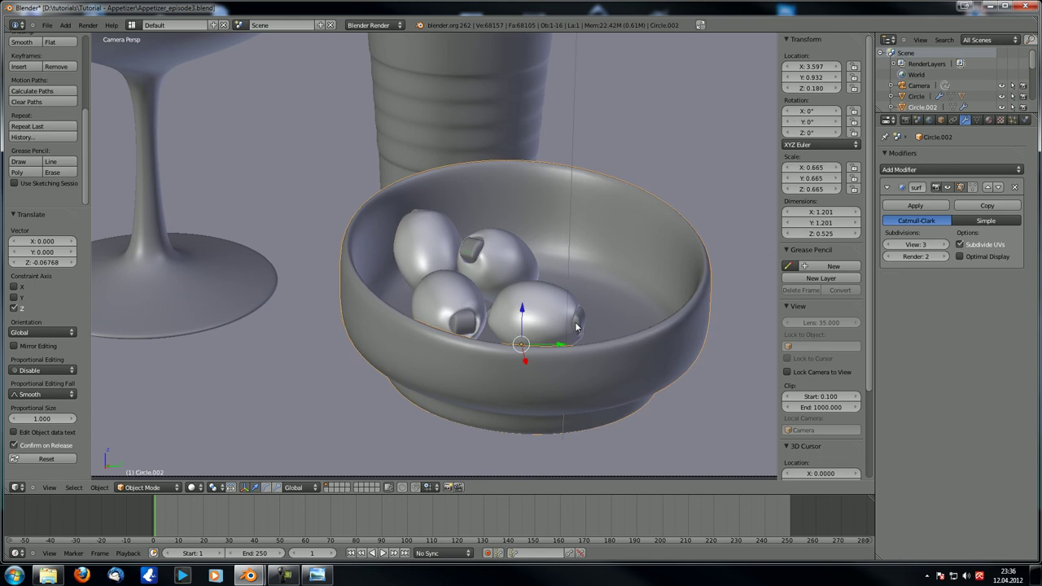
key("s")
left_click(611, 304)
key("g")
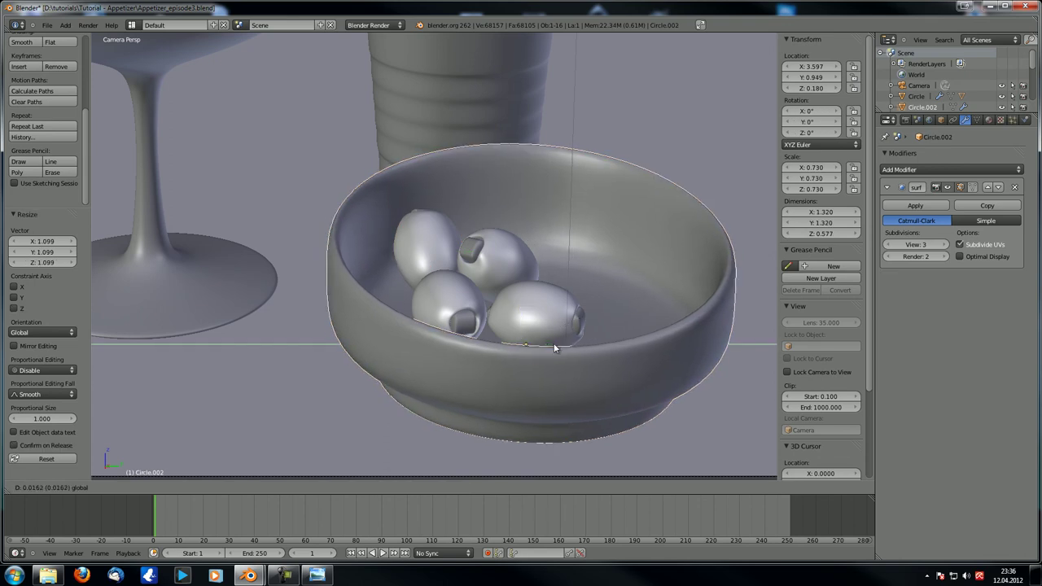
left_click(553, 345)
Duplicate the second olive with its stuffing, place the copy near the bowl's front wall, and check it in camera view
key("KP_0")
middle_click_drag(396, 285, 466, 282)
scroll(386, 336, "up", 3)
right_click(424, 309)
right_click(465, 283)
right_click(483, 303)
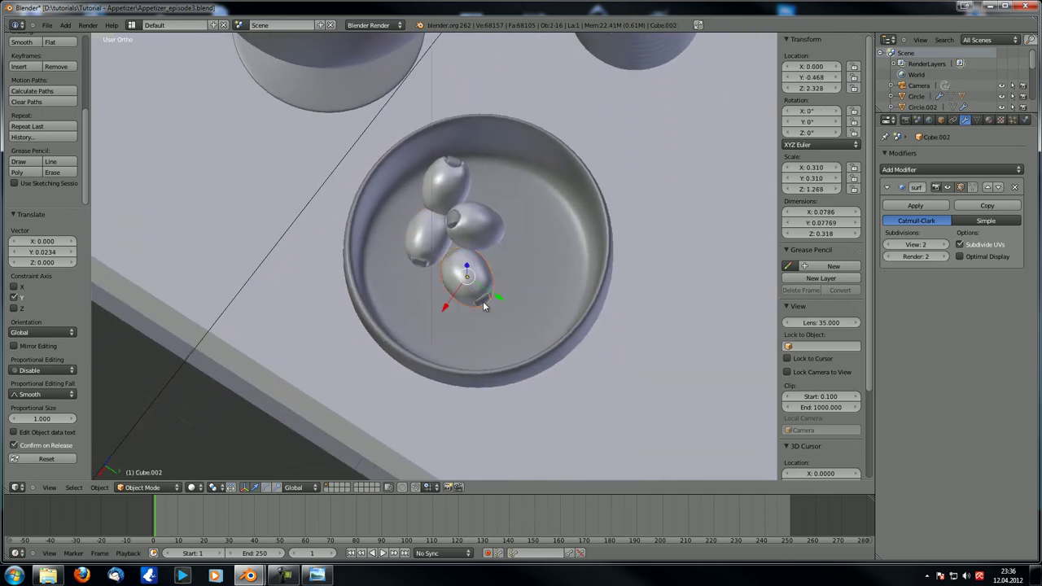
key("shift+d")
left_click(489, 271)
mouse_move(454, 297)
left_mouse_down()
mouse_move(407, 346)
mouse_move(442, 299)
left_mouse_up()
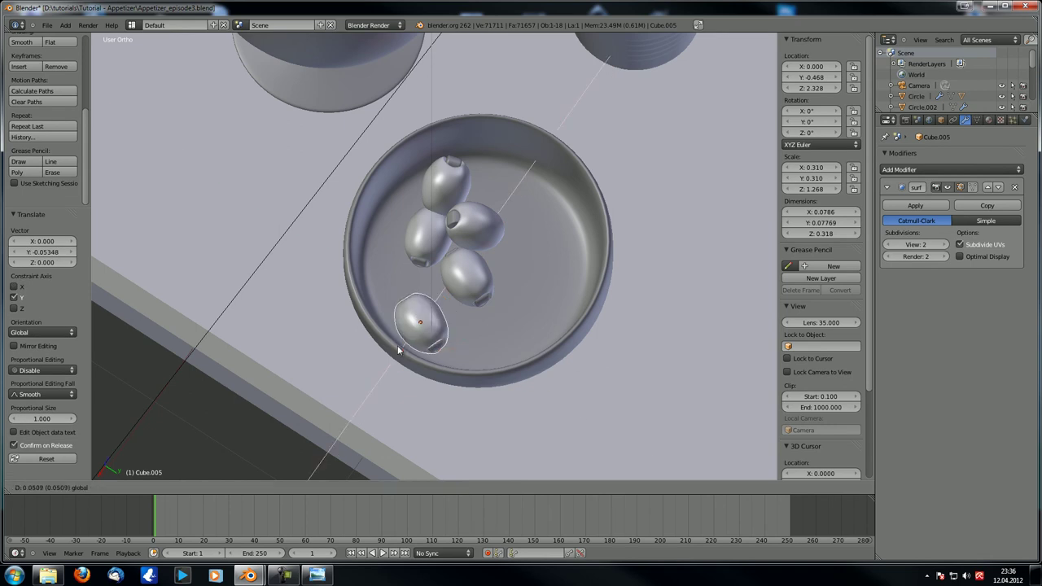
key("KP_0")
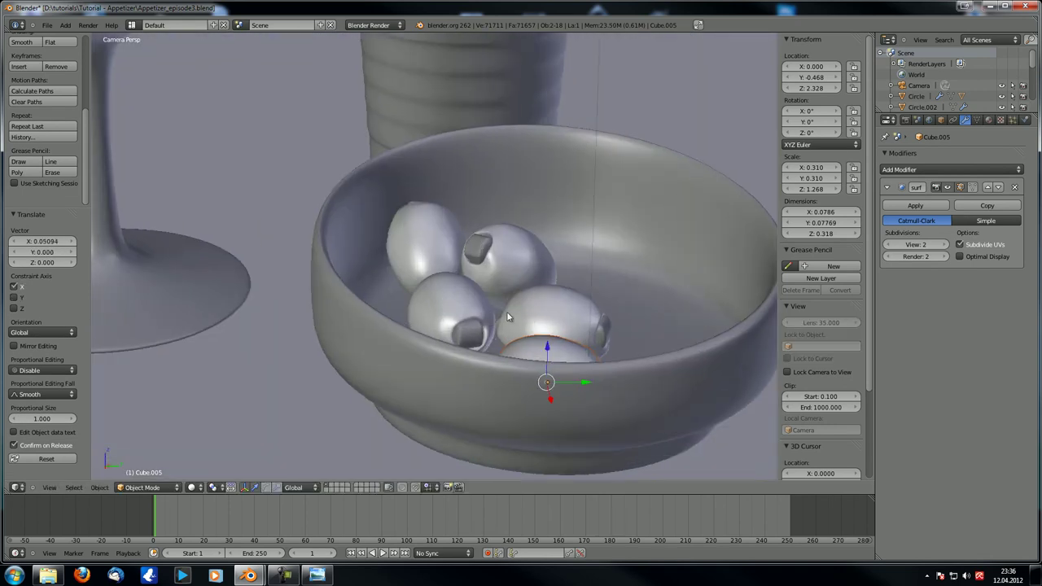
Duplicate the middle olive with its stuffing, move the copy about -0.24 along X, turn it around Z, and shift it about 0.146 along Y
right_click(514, 262)
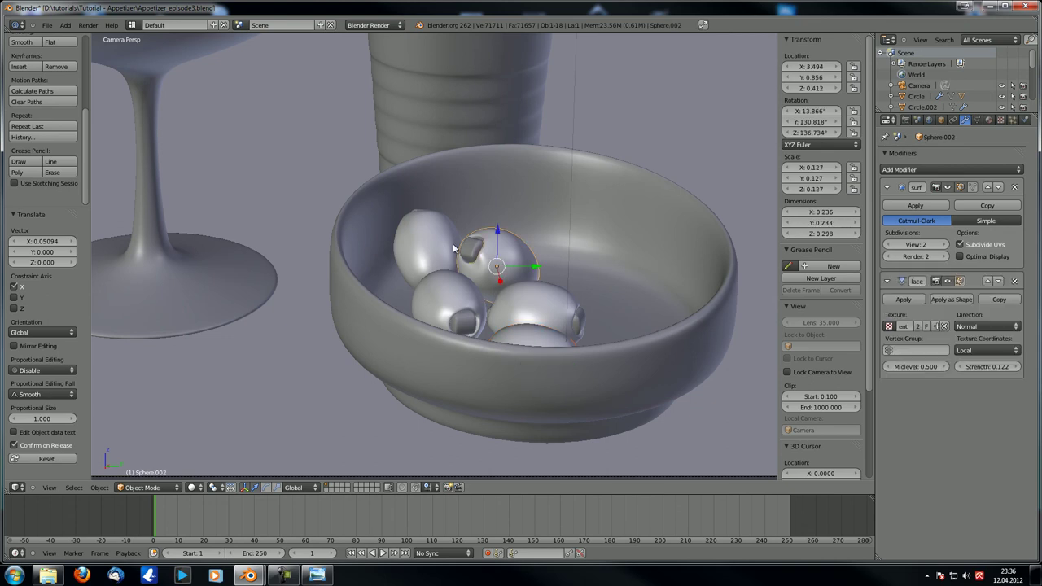
key("KP_0")
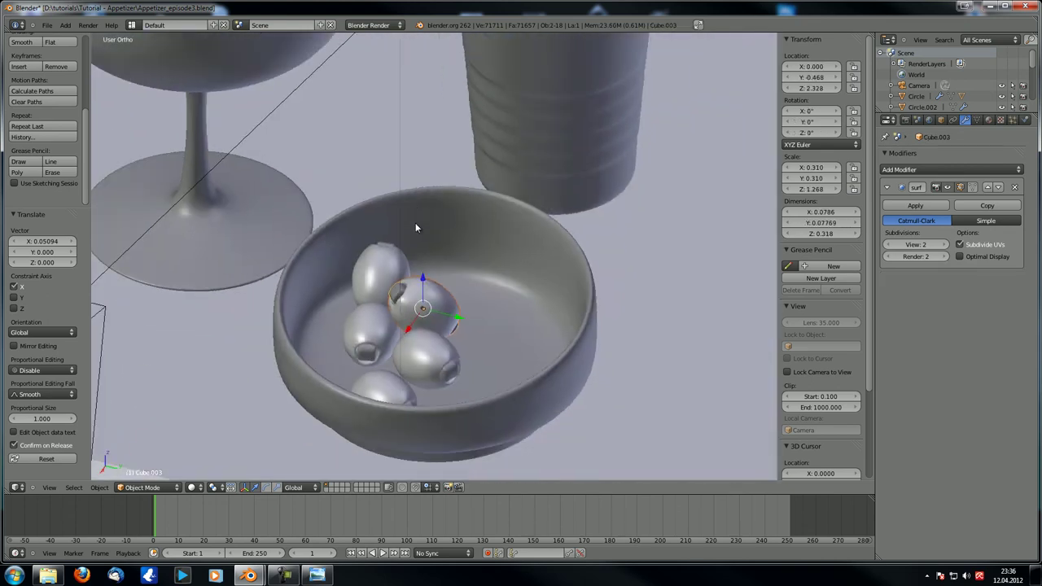
key("shift+d")
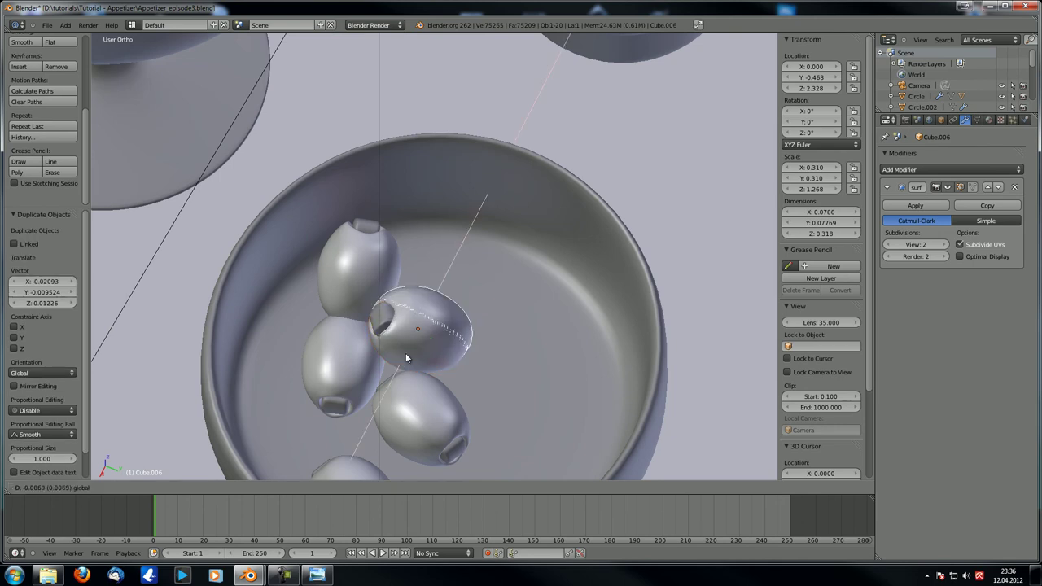
key("x")
left_click(480, 346)
key("r")
key("z")
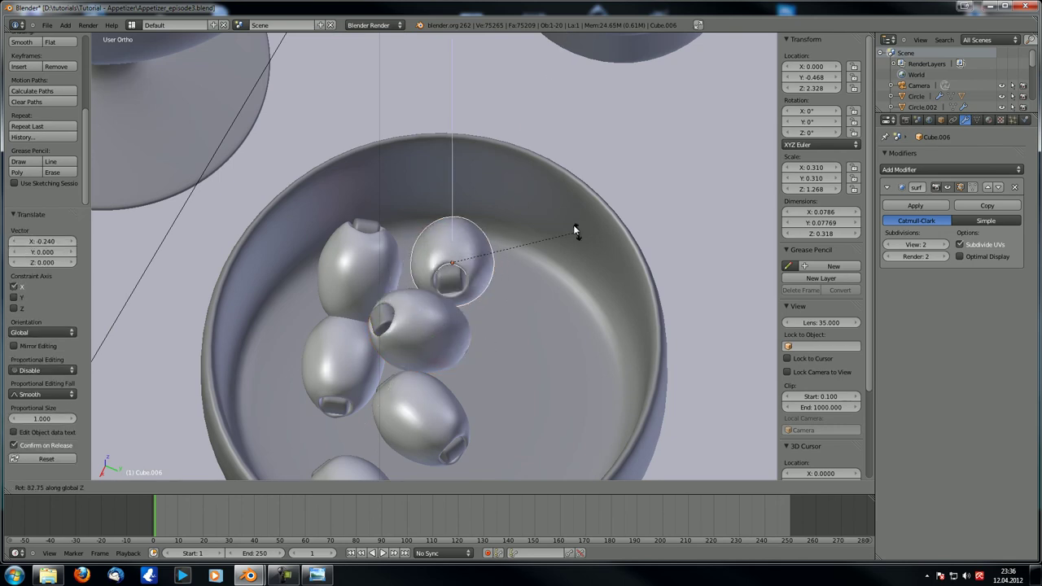
left_click(533, 221)
key("g")
key("y")
left_click(616, 289)
Tilt the new olive about -37.1° around X, lower it about 0.078 along Z, and check it in camera view
middle_click_drag(616, 289, 605, 262)
key("r")
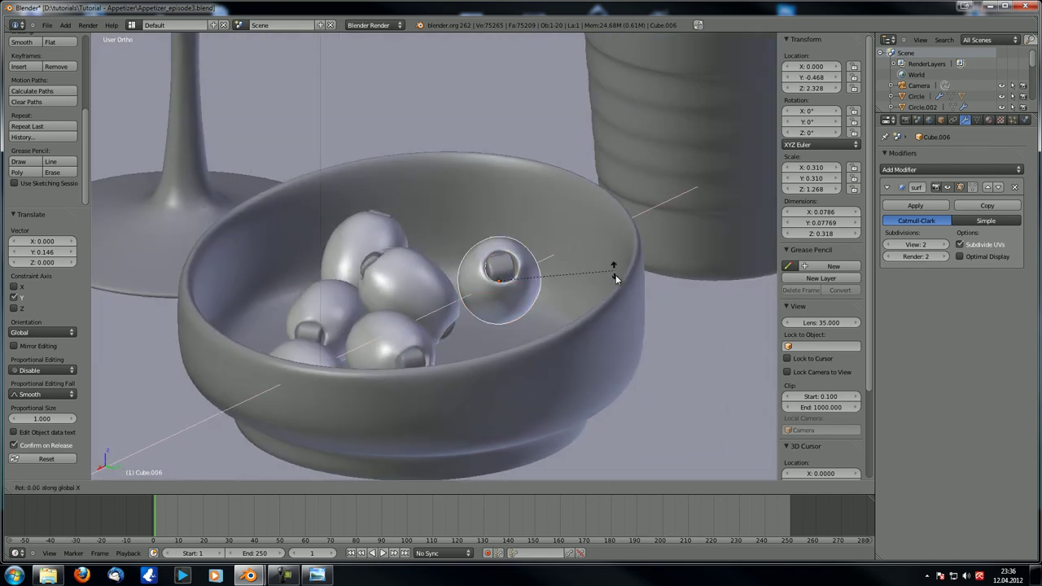
key("x")
left_click(593, 329)
key("g")
key("z")
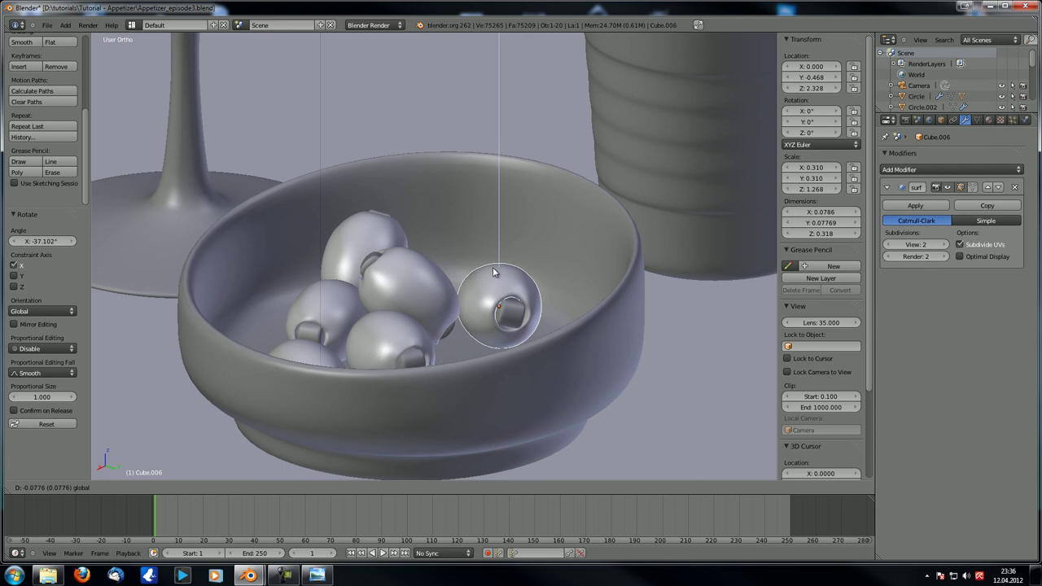
left_click(495, 285)
middle_click_drag(495, 285, 521, 292)
key("KP_0")
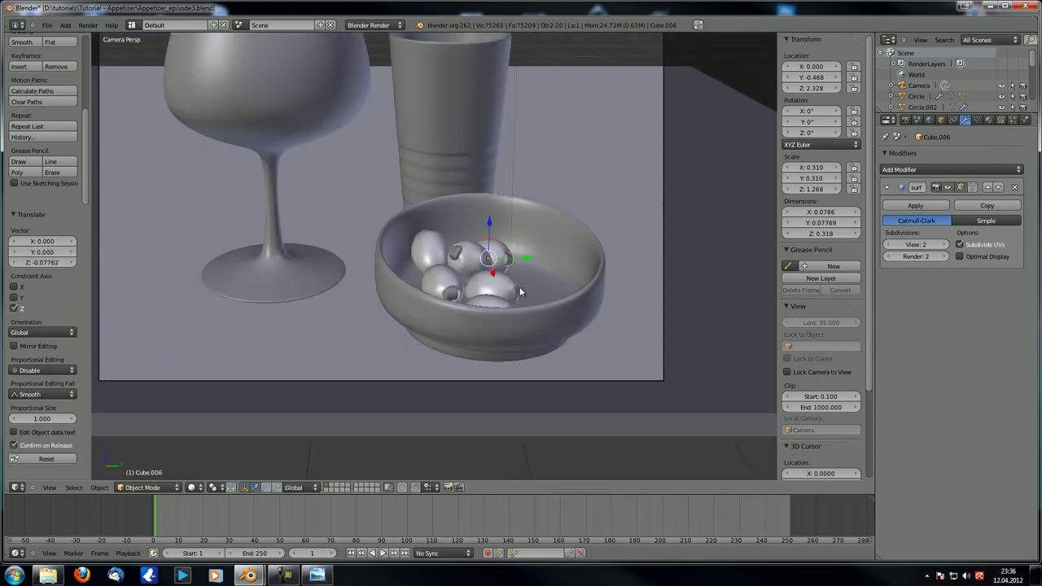
Switch the transform orientation to Local and slide the new olive's stuffing slightly along its local Z axis
scroll(520, 287, "up", 5)
right_click(618, 261)
right_click(617, 266)
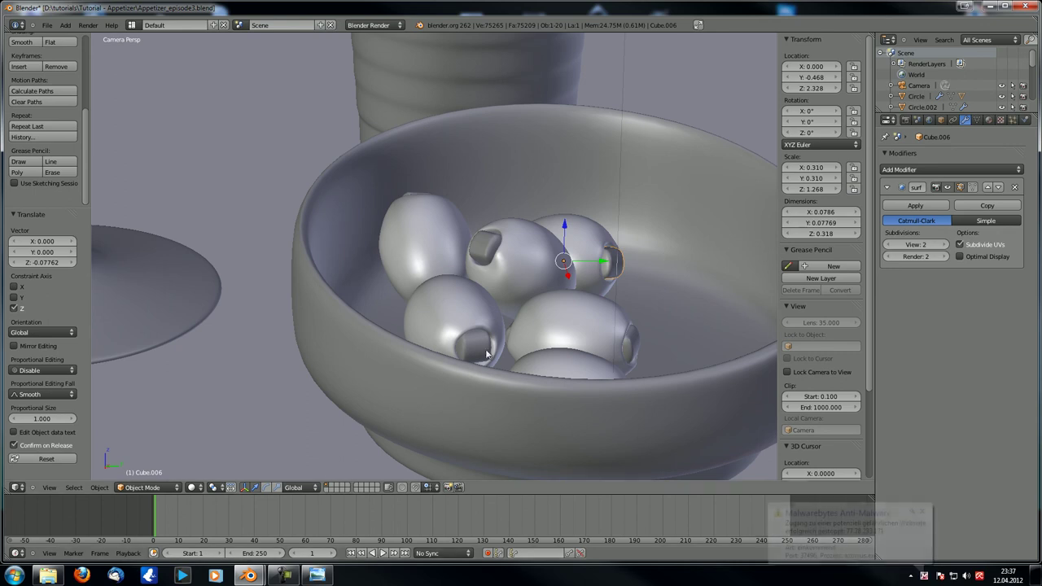
left_click(298, 487)
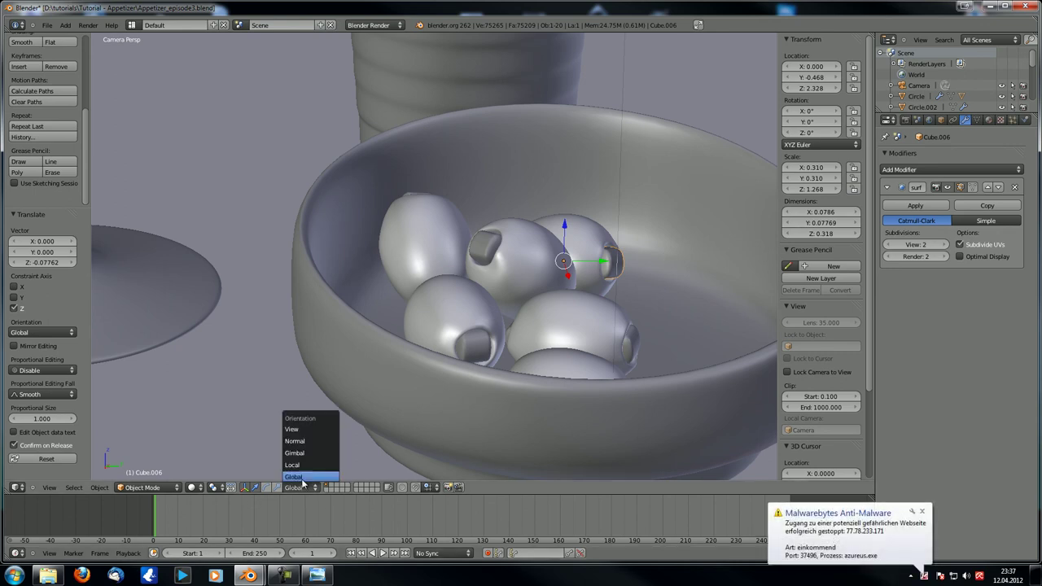
left_click(302, 465)
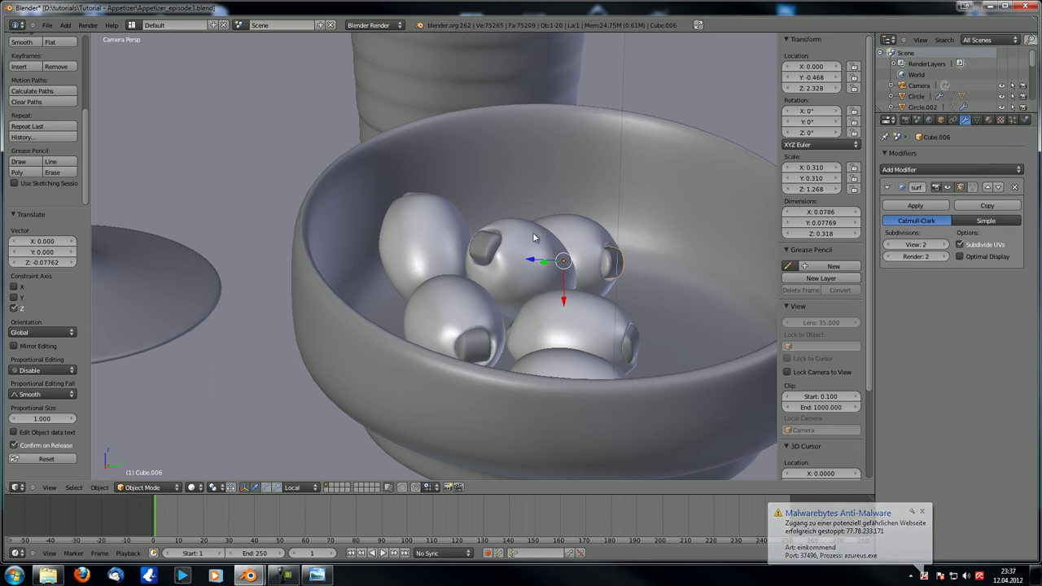
left_click_drag(531, 261, 527, 262)
scroll(610, 293, "down", 2)
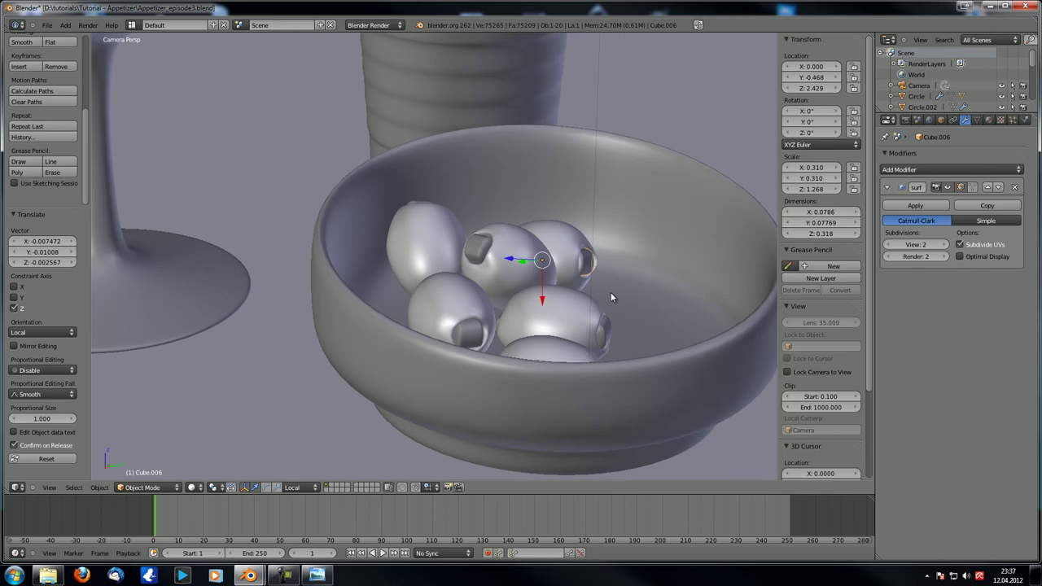
scroll(611, 293, "down", 1)
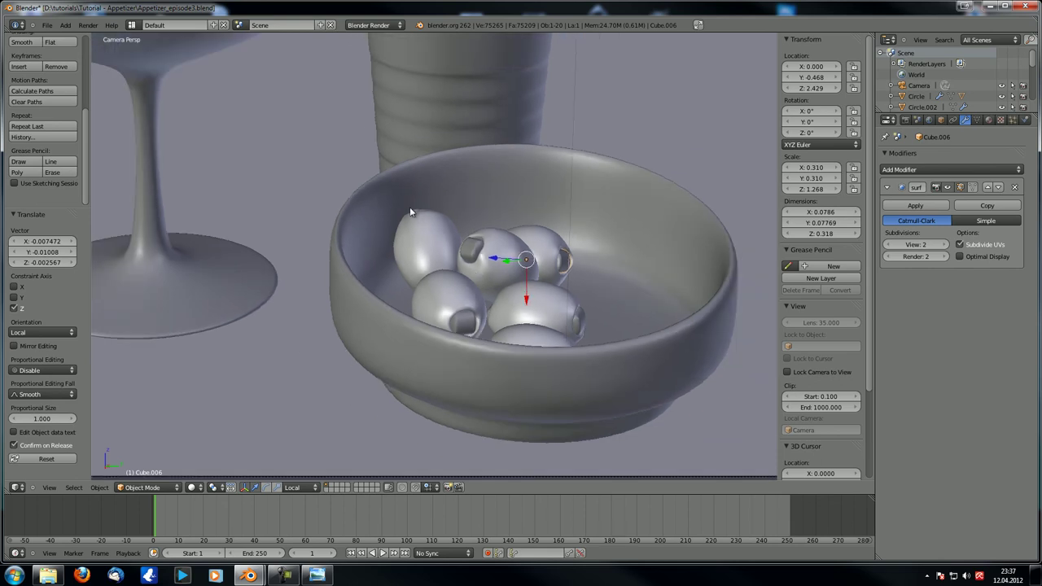
Duplicate the newest olive with its stuffing and shift the copy along its local Y axis
key("a")
middle_click_drag(457, 264, 449, 283)
scroll(456, 295, "down", 3)
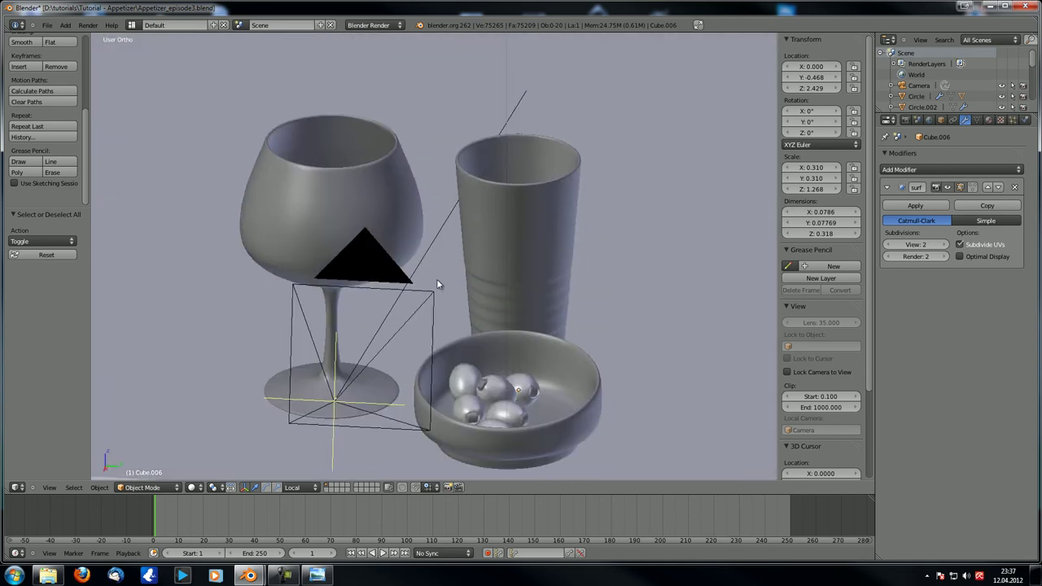
middle_click_drag(489, 355, 384, 227, "shift")
scroll(383, 226, "up", 3)
scroll(383, 228, "up", 1)
middle_click_drag(439, 282, 405, 308)
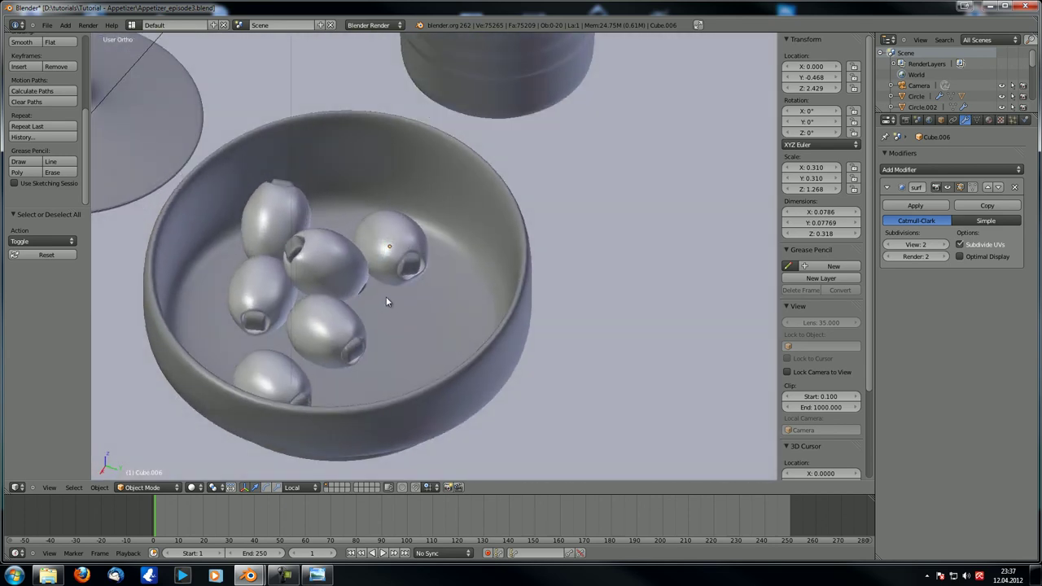
right_click(383, 265)
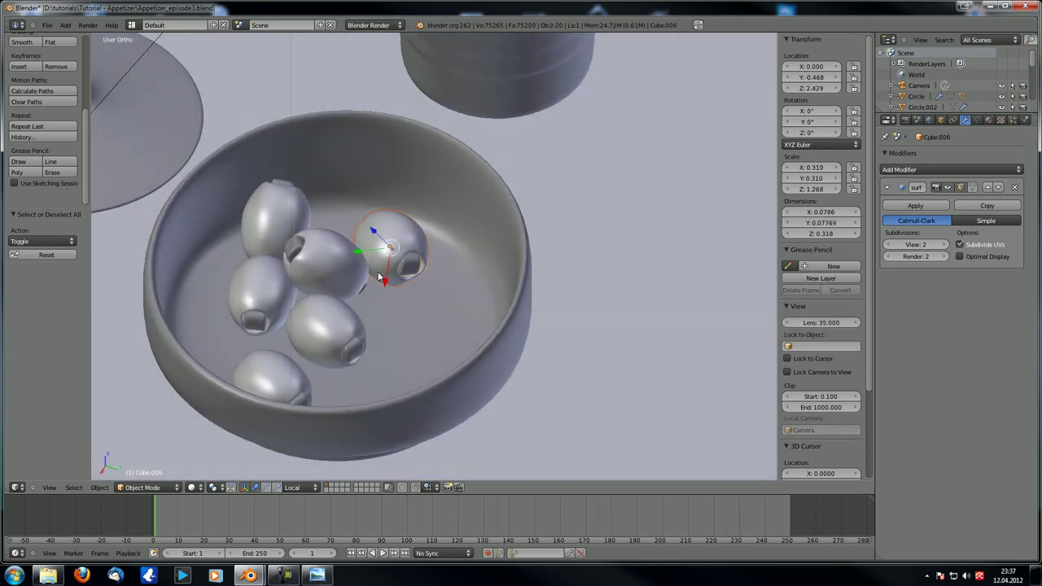
key("shift+d")
right_click(378, 271)
key("g")
key("y")
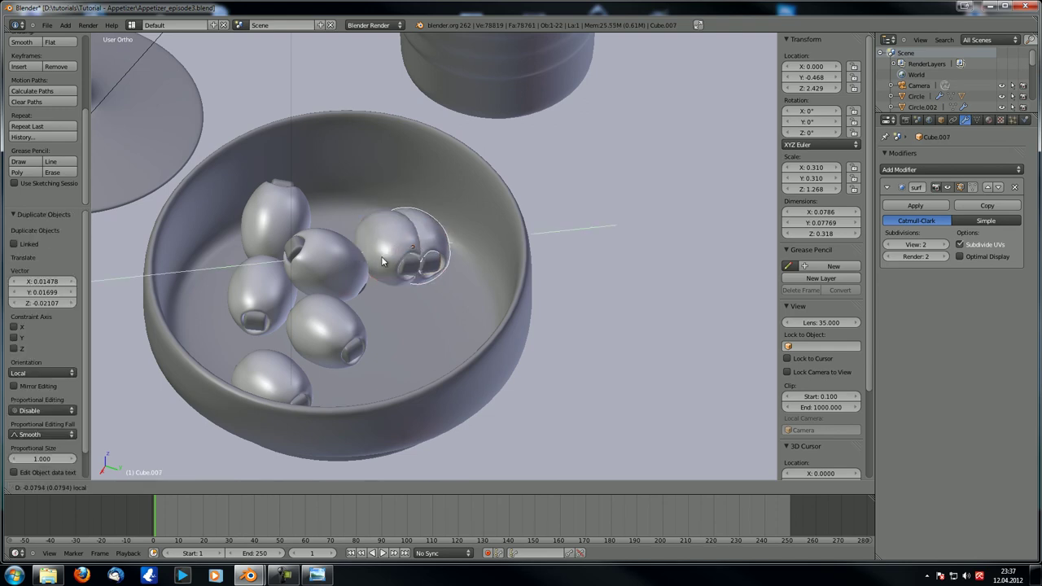
left_click(417, 269)
Switch the orientation back to Global, place the copied olive near X 3.502 in front of the original, and shift it about 0.054 along Y
left_click_drag(407, 280, 399, 342)
right_click(399, 342)
middle_click_drag(403, 283, 342, 358)
left_click(293, 487)
left_click(306, 476)
left_click_drag(388, 249, 339, 291)
middle_click_drag(387, 304, 356, 267)
left_click_drag(327, 237, 344, 241)
right_click(367, 275)
middle_click_drag(367, 274, 302, 316)
Delete the copied olive's stuffing and move the hollow olive about 0.093 along Y
right_click(355, 283)
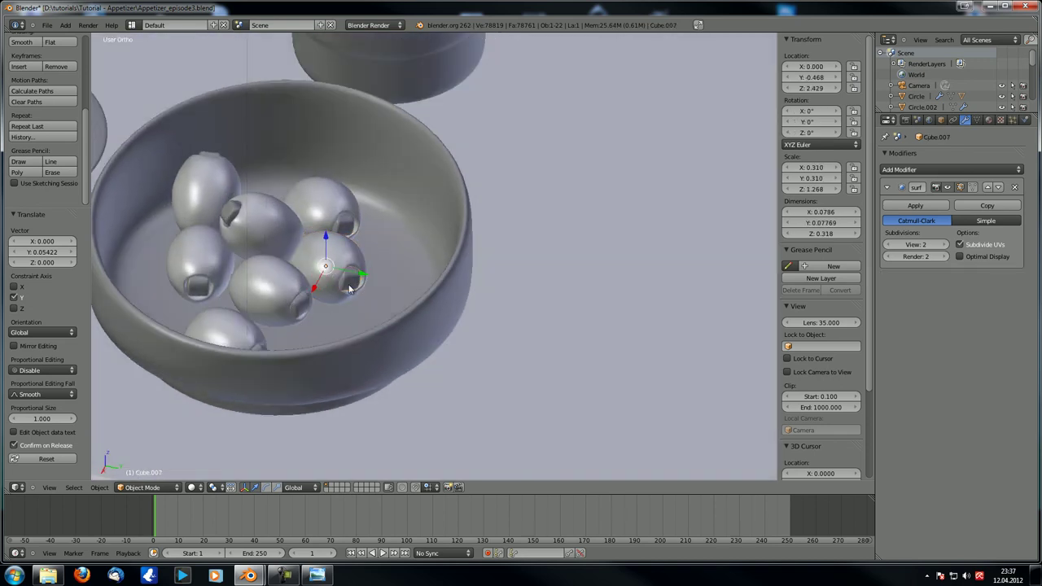
scroll(347, 295, "up", 4)
middle_click_drag(339, 279, 439, 285, "shift")
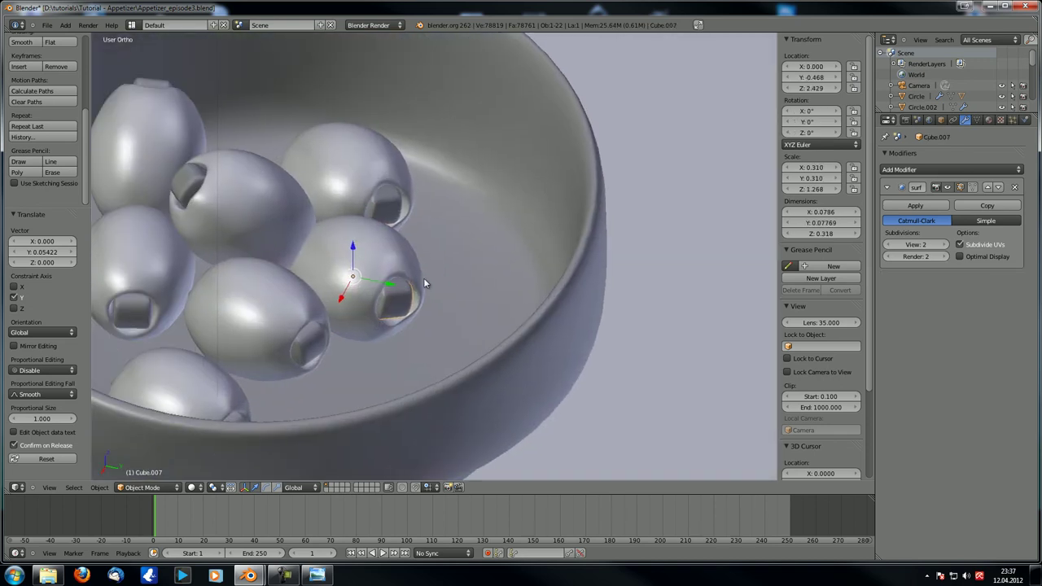
key("x")
left_click(423, 277)
right_click(423, 278)
middle_click_drag(223, 330, 279, 332)
left_click_drag(394, 272, 437, 268)
middle_click_drag(431, 277, 405, 305)
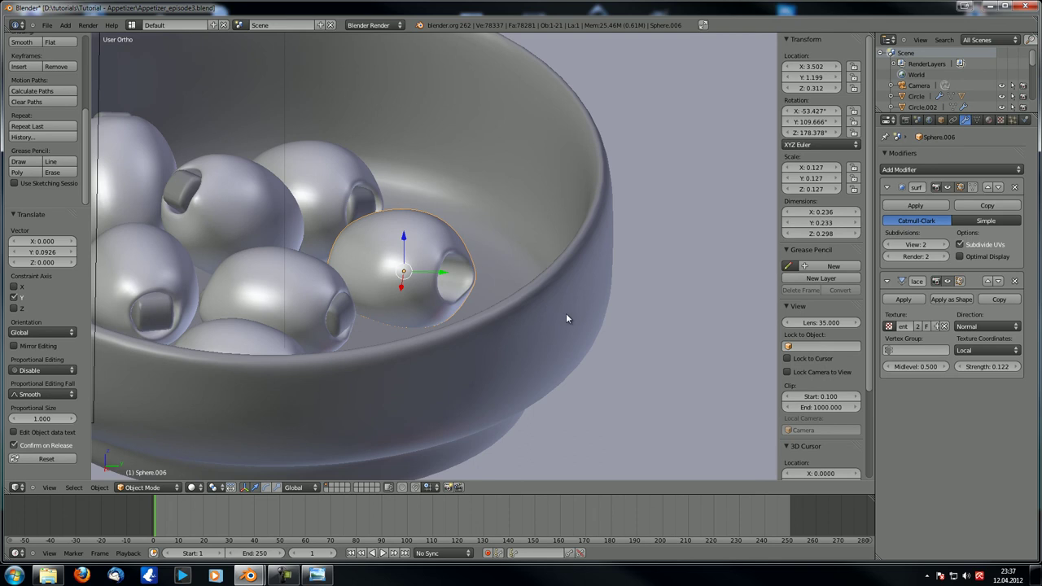
Tilt the hollow olive around X and raise it about 0.074 along Z
key("r")
key("x")
left_click(442, 400)
key("g")
key("z")
left_click(405, 213)
middle_click_drag(405, 213, 484, 335)
Turn the hollow olive around Z to about 169.8° and place it at Y 1.157, Z 0.361
key("r")
key("z")
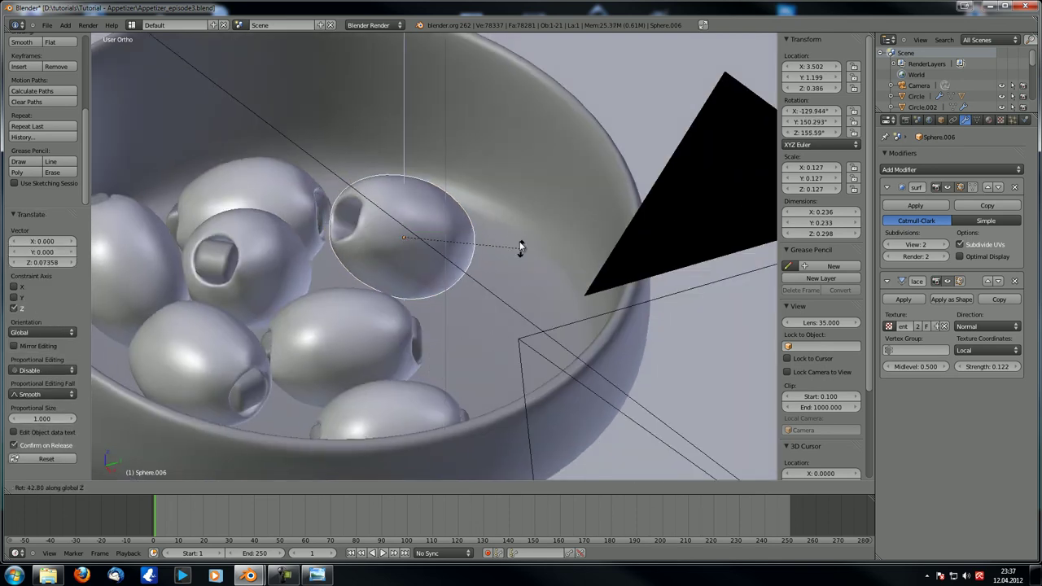
left_click(501, 222)
middle_click_drag(501, 221, 376, 314)
key("g")
key("z")
left_click(401, 208)
key("g")
key("y")
left_click(386, 281)
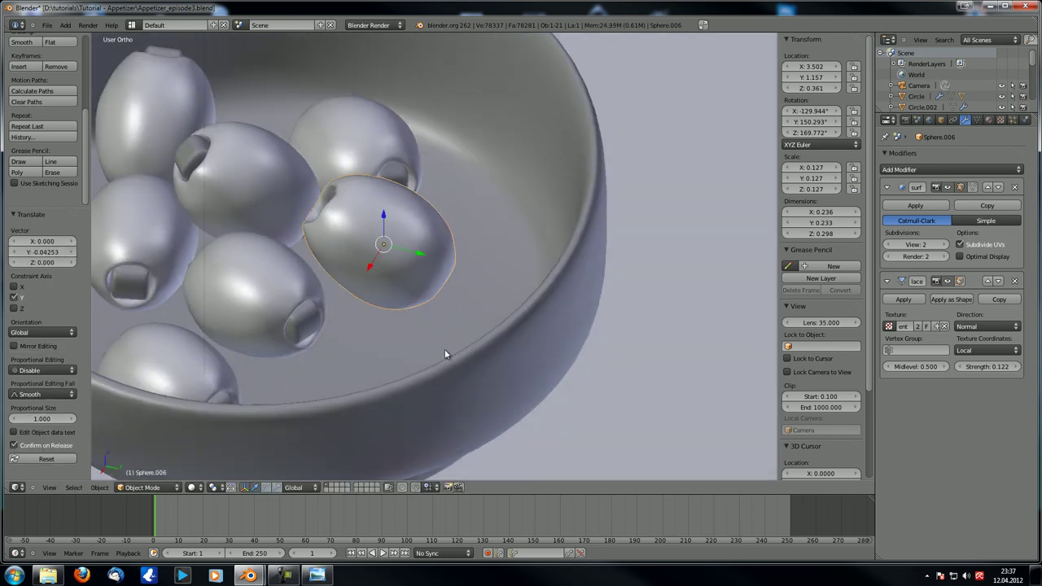
Turn the hollow olive around Z to about 196.4° and move it about 0.03 along X
key("r")
key("z")
left_click(396, 269)
key("g")
key("x")
left_click(378, 237)
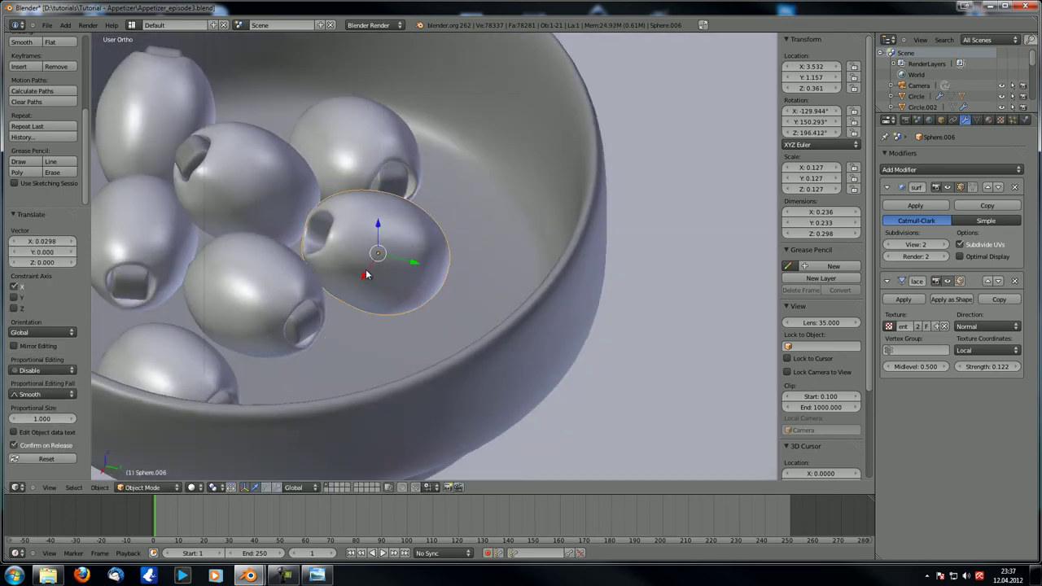
Tilt the hollow olive about -6.9° around X and settle it near X 3.558, Y 1.146, Z 0.390
key("r")
key("x")
left_click(505, 310)
middle_click_drag(505, 310, 373, 213)
key("g")
key("y")
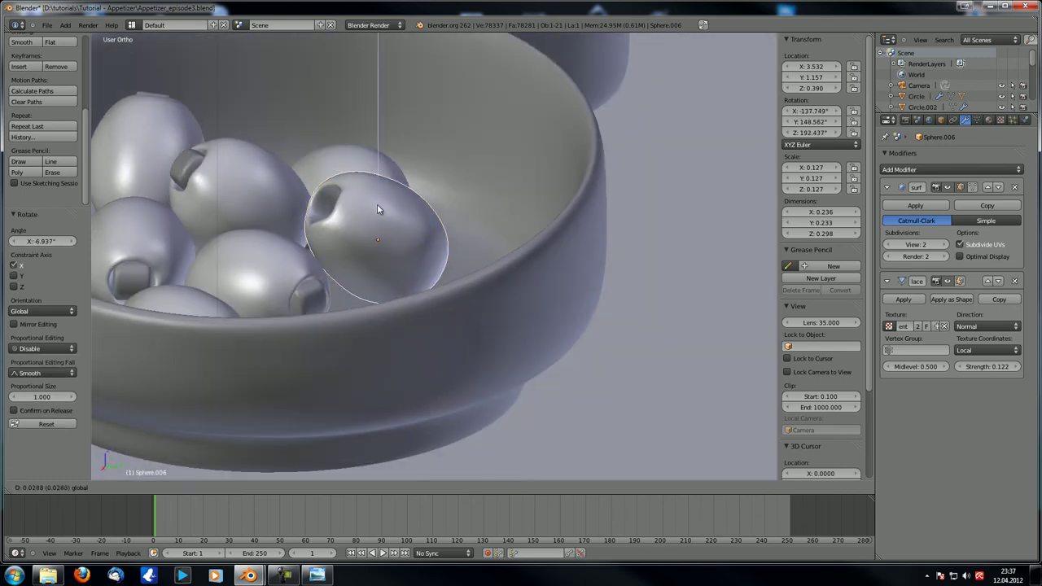
left_click(377, 204)
key("g")
key("x")
left_click(358, 261)
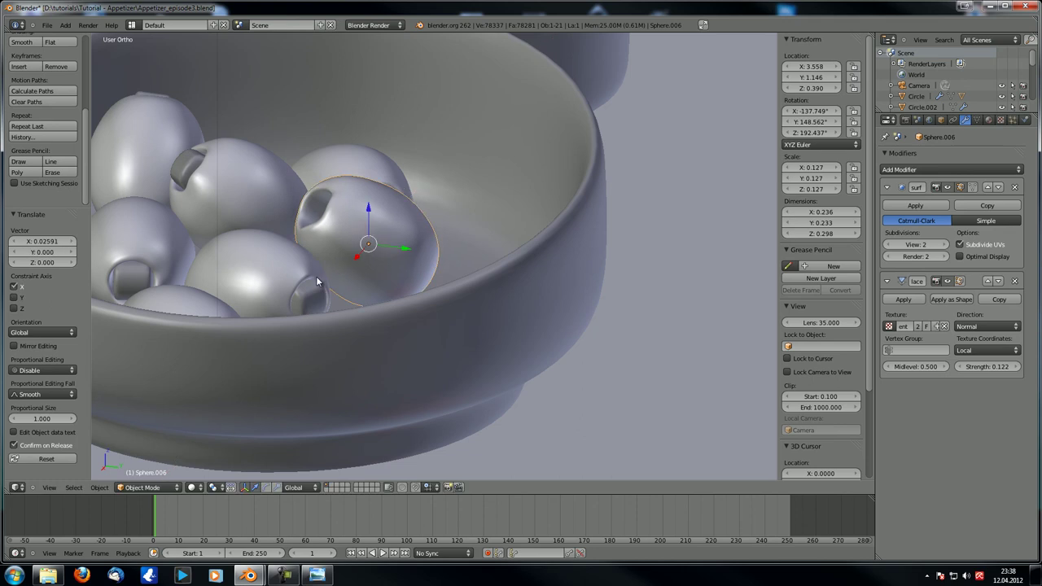
middle_click_drag(358, 261, 380, 316)
Duplicate the hollow olive, turn the copy around Z to about 73.3°, and place it near Y 1.382, Z 0.367
middle_click_drag(450, 284, 362, 369)
key("shift+d")
right_click(361, 369)
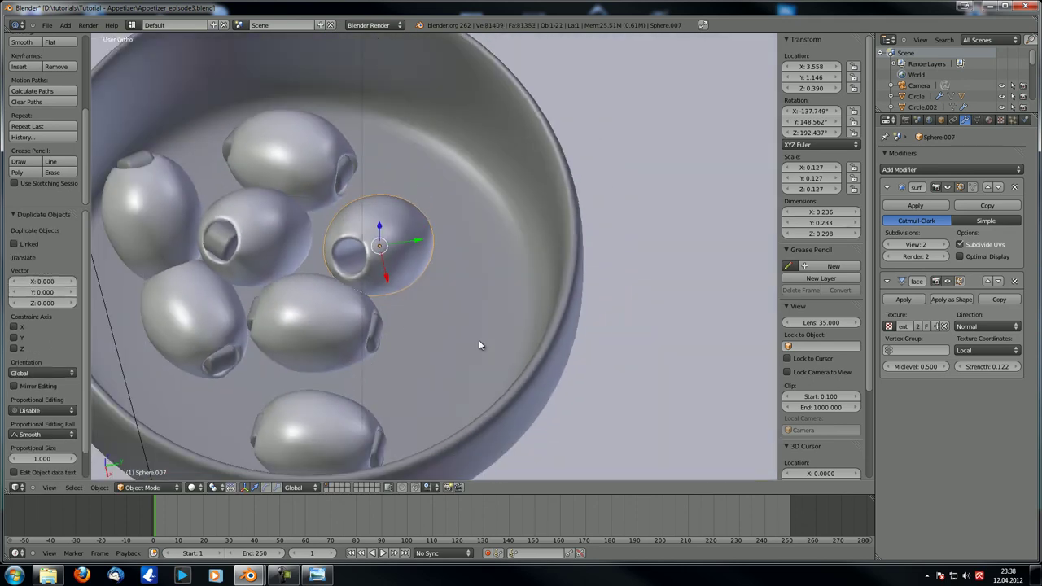
key("r")
key("z")
left_click(475, 279)
key("g")
key("y")
left_click(512, 219)
middle_click_drag(511, 219, 525, 257)
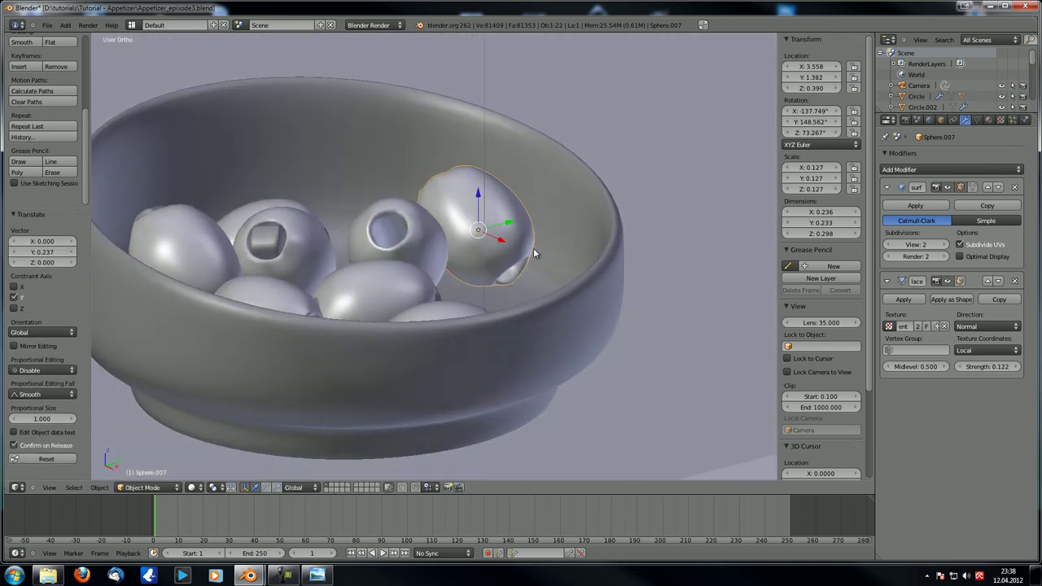
left_click_drag(478, 198, 482, 208)
middle_click_drag(500, 275, 530, 365)
Duplicate the olive by the bowl wall, move the copy about 0.191 along X, and turn it about 82.1° around Z
key("shift+d")
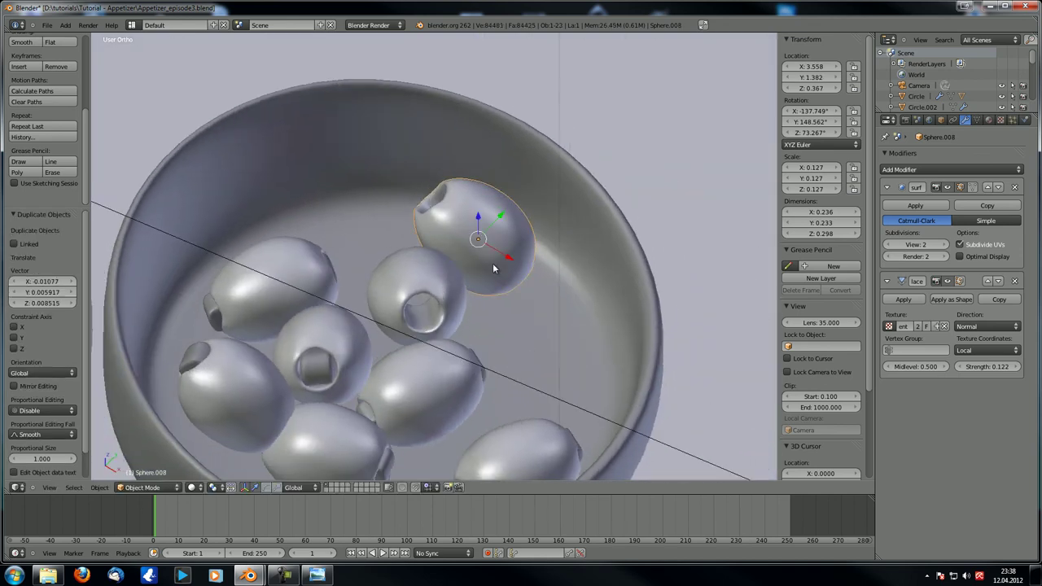
key("x")
left_click(557, 311)
key("r")
key("z")
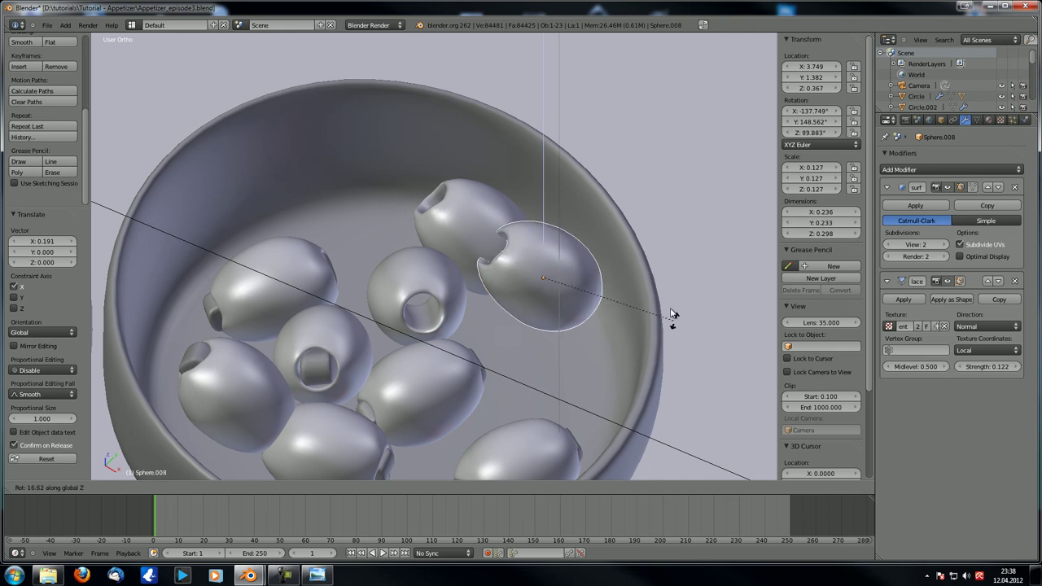
left_click(600, 210)
middle_click_drag(600, 209, 643, 360)
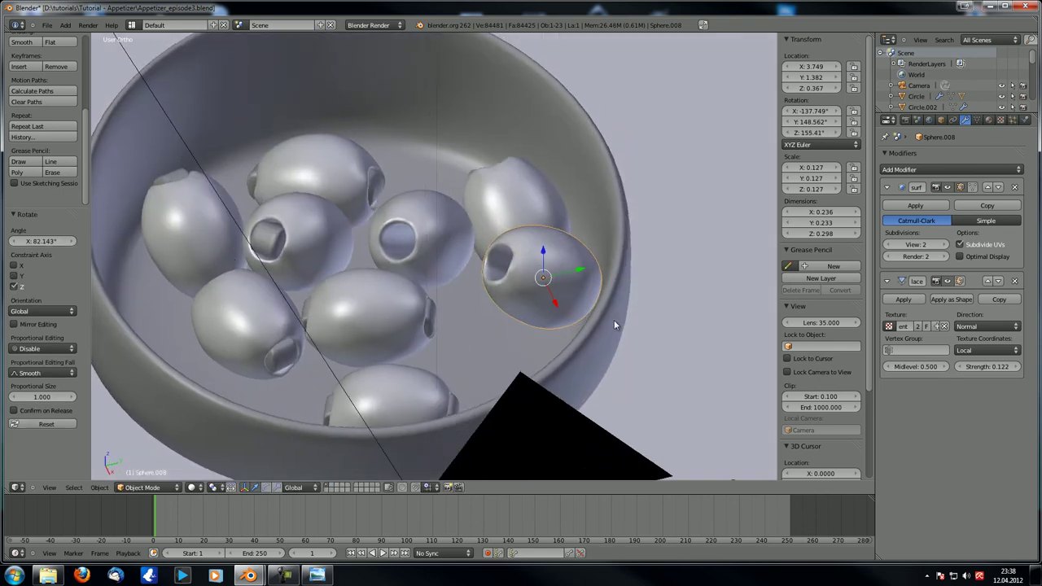
Rotate the newest olive about 33.75° around X and place it near Y 1.285, Z 0.317
key("r")
key("x")
left_click(574, 276)
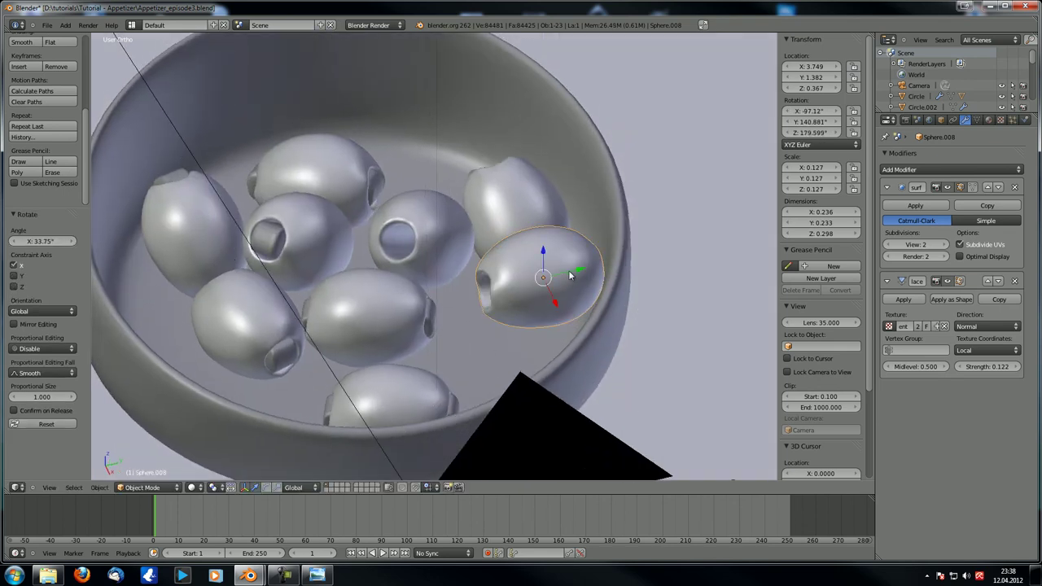
key("g")
key("y")
left_click(541, 285)
key("g")
key("z")
left_click(513, 357)
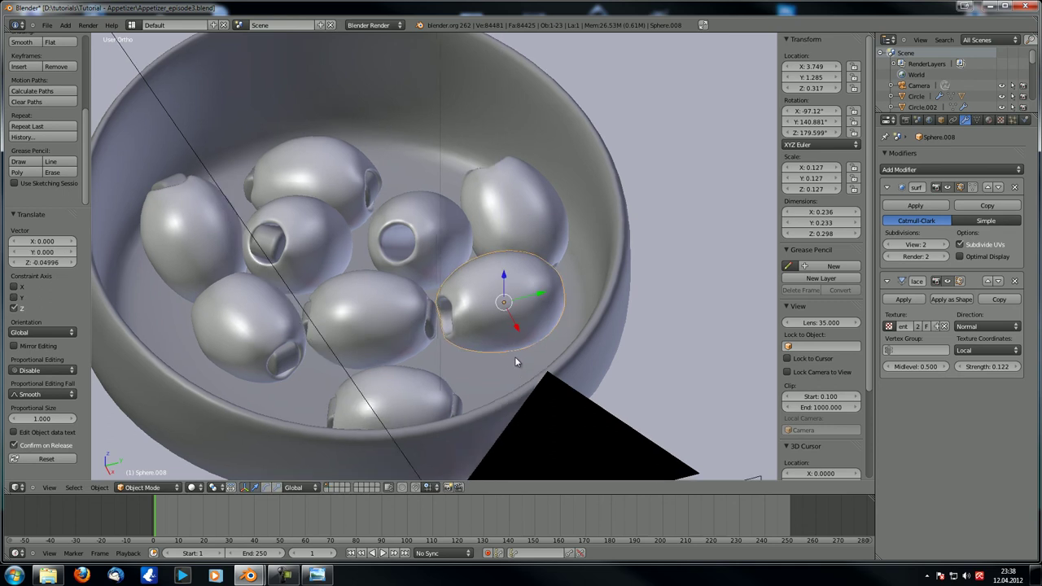
Fine-tune the newest olive's height along Z so it rests on the bowl floor, then clear the selection
middle_click_drag(513, 358, 522, 326)
scroll(529, 309, "up", 3)
key("g")
key("z")
left_click(537, 291)
scroll(529, 333, "down", 3)
key("a")
scroll(516, 386, "down", 1)
middle_click_drag(516, 386, 399, 342)
In camera view, turn the middle hollow olive around Z to about 181.6°
key("KP_0")
right_click(536, 275)
key("r")
key("z")
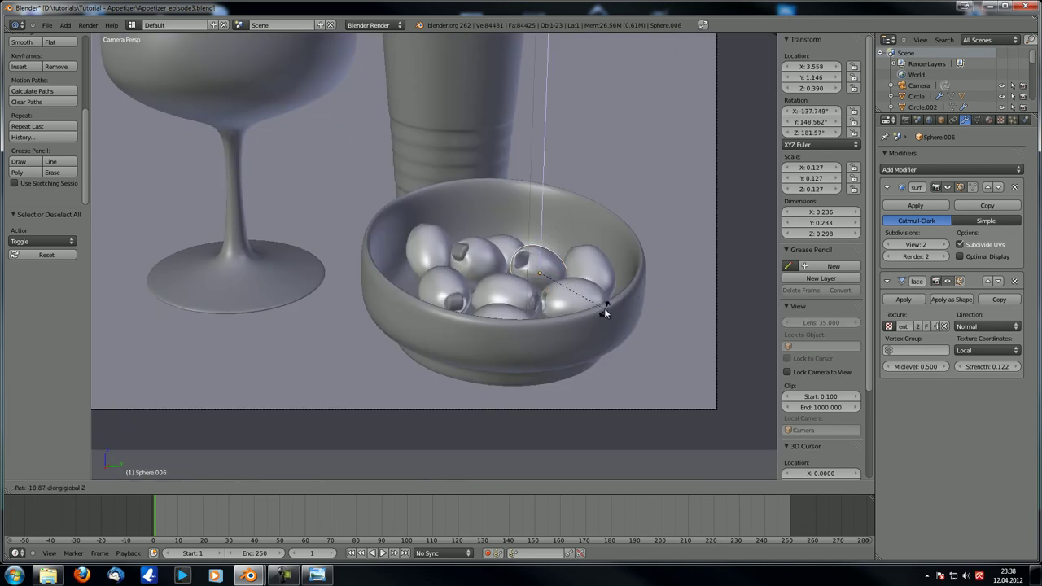
left_click(629, 307)
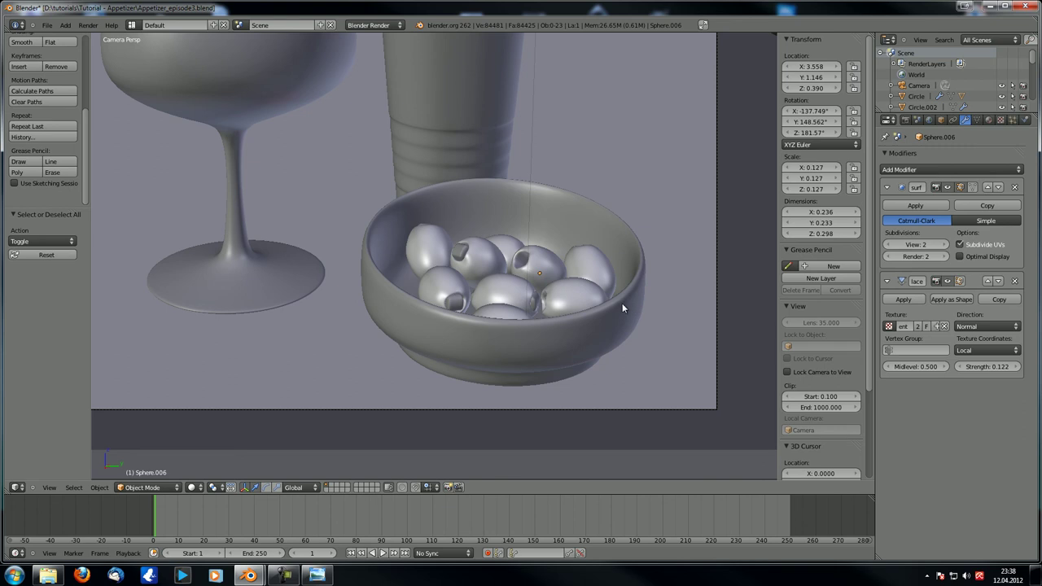
Duplicate the middle hollow olive, move the copy about -0.322 along X, and shift it along Y toward the bowl's back wall
key("ctrl+space")
key("shift+d")
key("x")
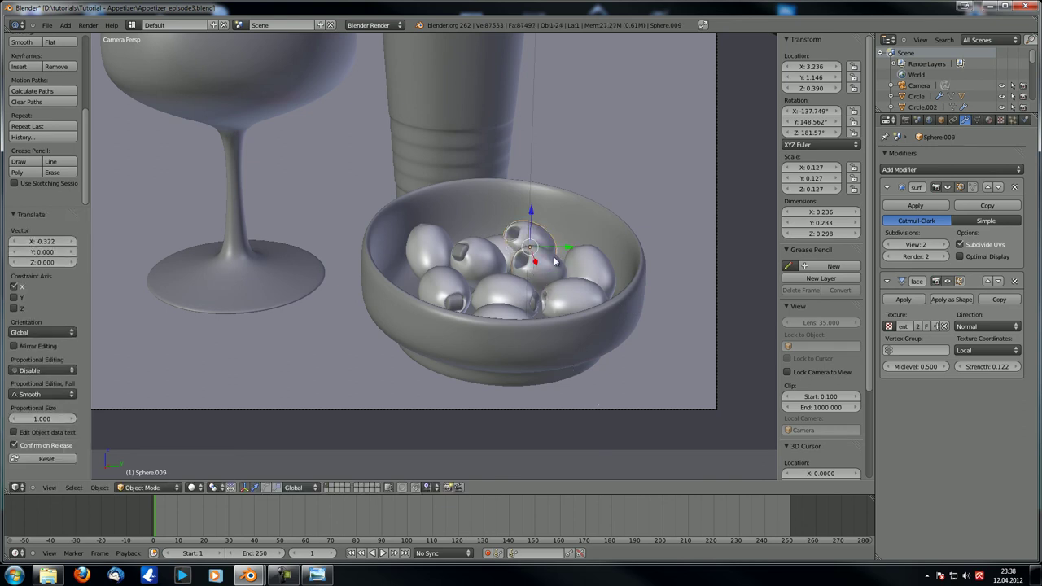
left_click_drag(572, 243, 584, 241)
Adjust the newest hollow olive between its neighbours and the bowl wall to about X 3.299, Y 1.239
middle_click_drag(574, 276, 525, 339)
scroll(525, 338, "down", 3)
scroll(472, 311, "up", 4)
middle_click_drag(581, 453, 481, 298, "shift")
left_click_drag(494, 313, 485, 329)
mouse_move(438, 325)
middle_mouse_down()
mouse_move(560, 307)
mouse_move(469, 328)
mouse_move(435, 317)
middle_mouse_up()
scroll(496, 344, "up", 4)
left_click_drag(455, 209, 447, 217)
mouse_move(447, 219)
middle_mouse_down()
mouse_move(443, 266)
mouse_move(390, 284)
mouse_move(457, 210)
middle_mouse_up()
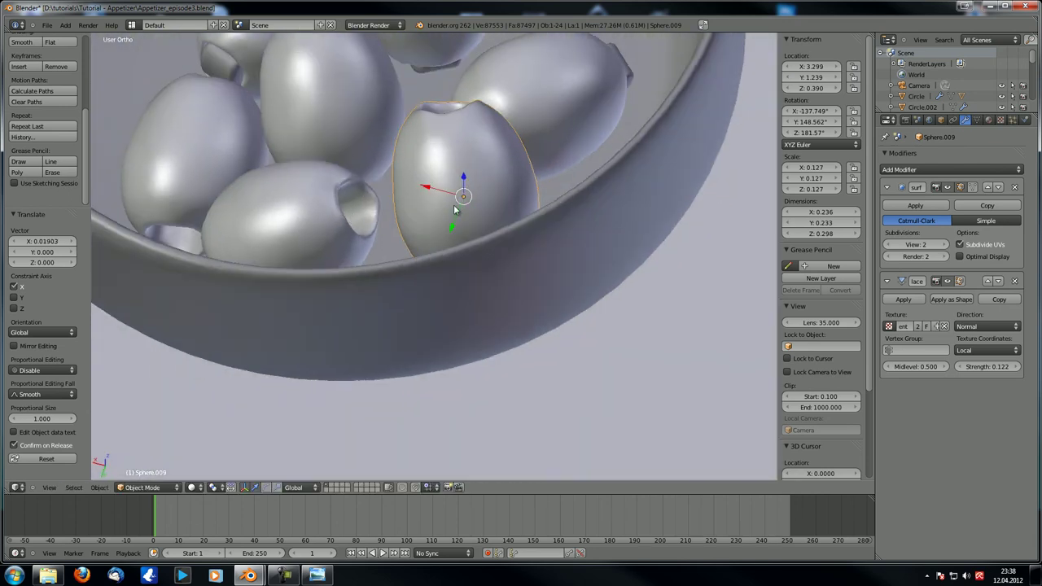
Nudge the newest hollow olive along X to about 3.311 and turn it around Z to about 127.2°
left_click_drag(439, 189, 431, 187)
middle_click_drag(253, 204, 360, 216)
scroll(360, 216, "down", 7)
middle_click_drag(364, 263, 492, 195)
middle_click_drag(479, 265, 441, 246)
key("KP_0")
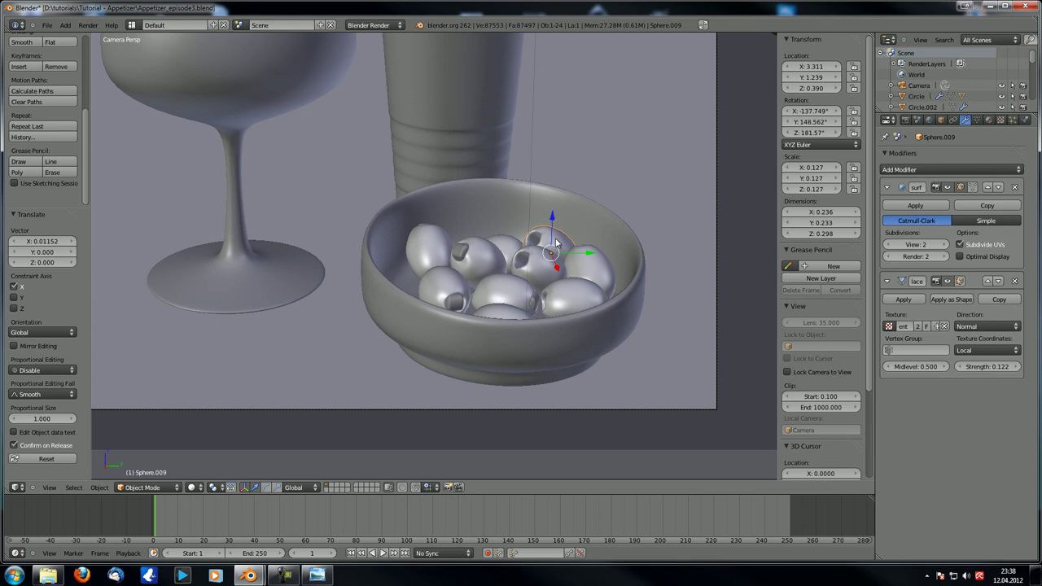
key("r")
key("z")
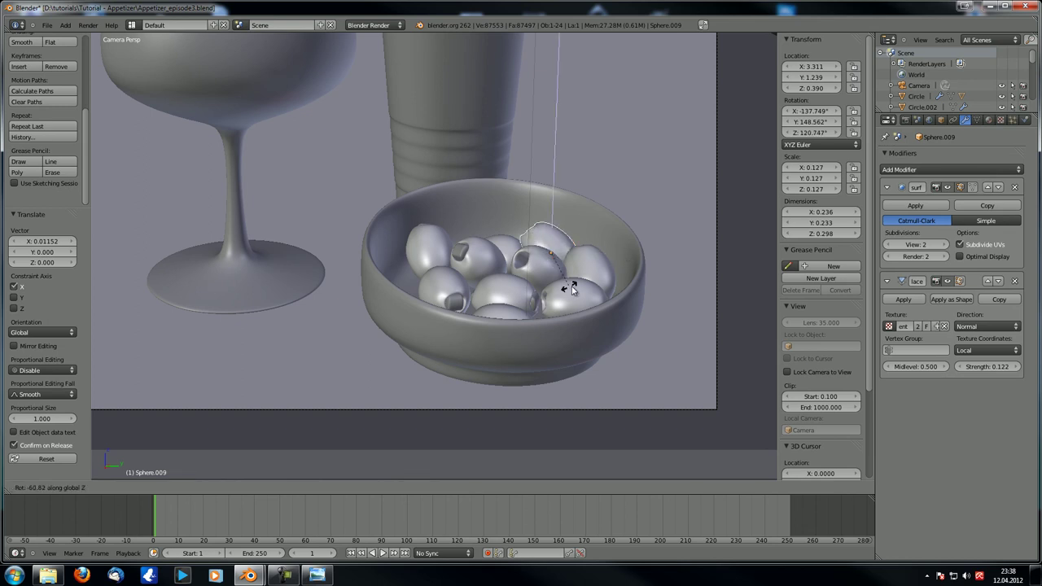
left_click(565, 286)
Shift the turned hollow olive along X to about 3.338, check it from the camera, and clear the selection
key("KP_0")
middle_click_drag(523, 405, 412, 201, "shift")
scroll(415, 202, "up", 4)
left_click_drag(495, 204, 490, 212)
scroll(448, 245, "up", 1)
middle_click_drag(437, 265, 468, 320)
key("KP_0")
key("a")
scroll(442, 292, "up", 1)
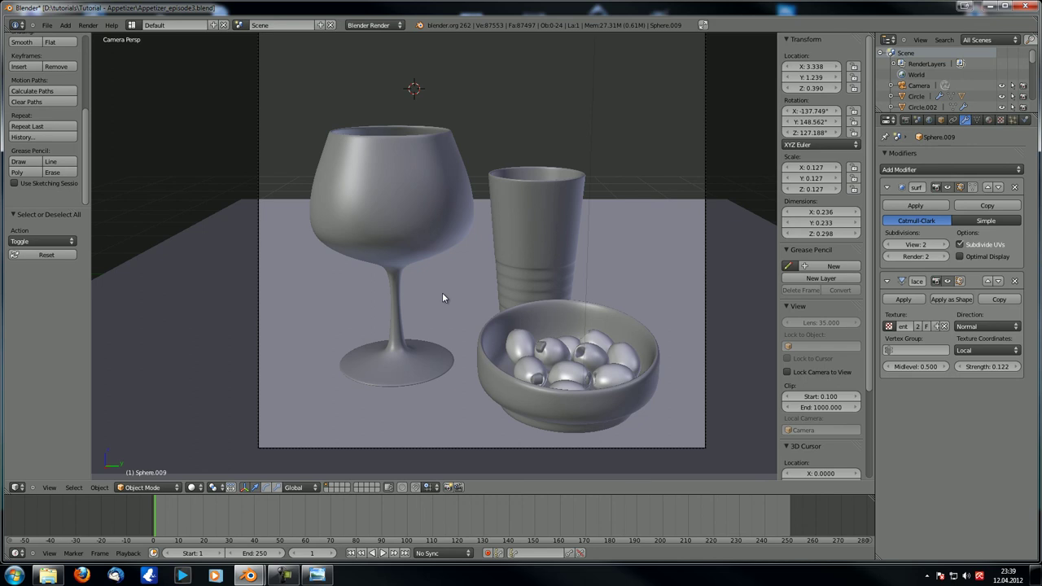
Select the stuffing pieces inside all six stuffed olives and check the selection with a cancelled trial move
key("KP_0")
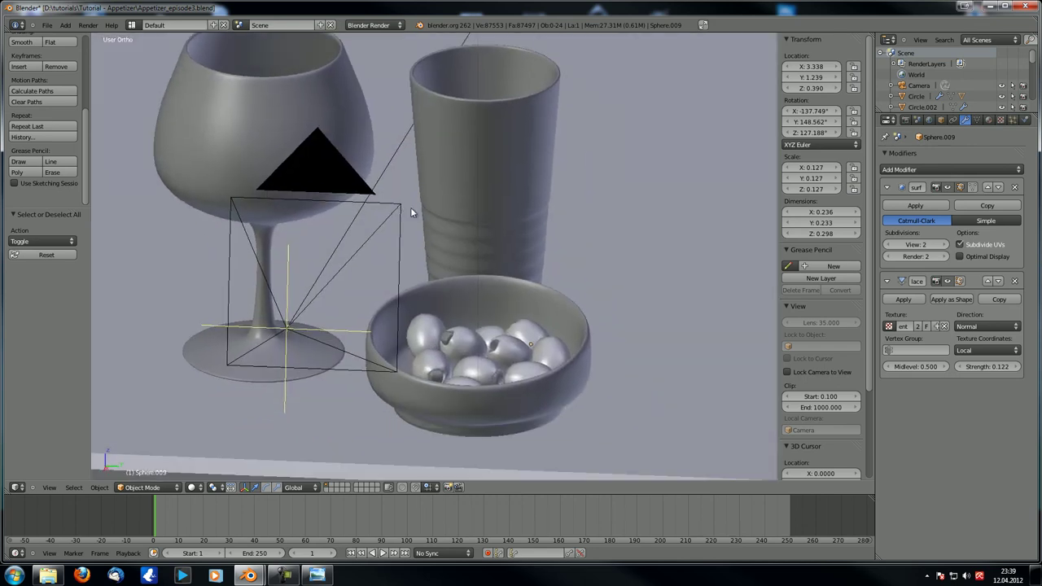
scroll(381, 194, "up", 2)
middle_click_drag(381, 195, 351, 227)
scroll(351, 228, "down", 1)
right_click(300, 223)
right_click(281, 327, "shift")
right_click(427, 343, "shift")
right_click(391, 401, "shift")
middle_click_drag(427, 305, 285, 328)
right_click(506, 188, "shift")
middle_click_drag(521, 207, 479, 467)
right_click(477, 468, "shift")
scroll(471, 456, "down", 5)
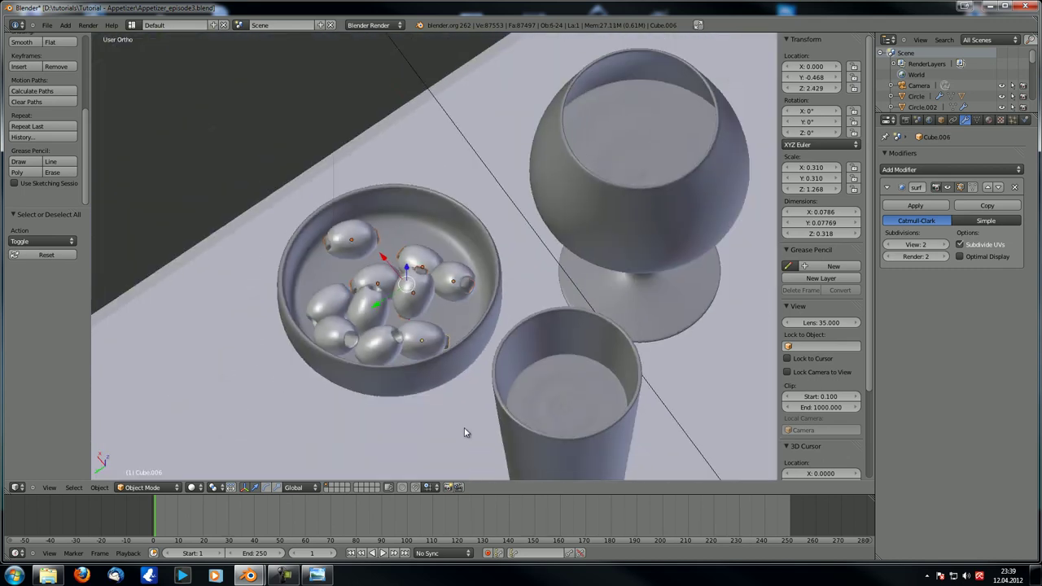
key("g")
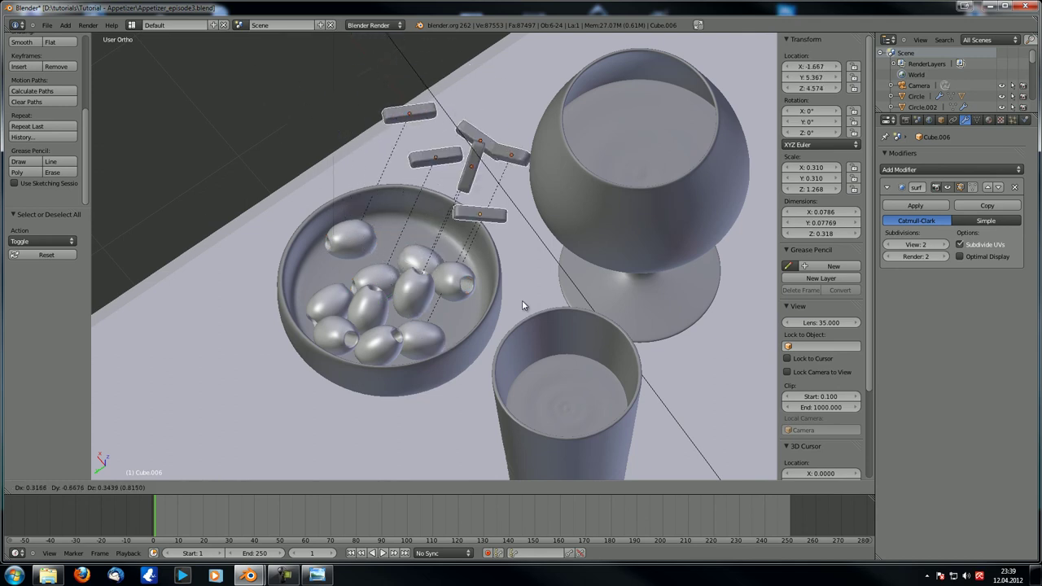
right_click(523, 306)
Create a new group from the selected stuffing pieces and name it red
middle_click_drag(528, 305, 365, 235)
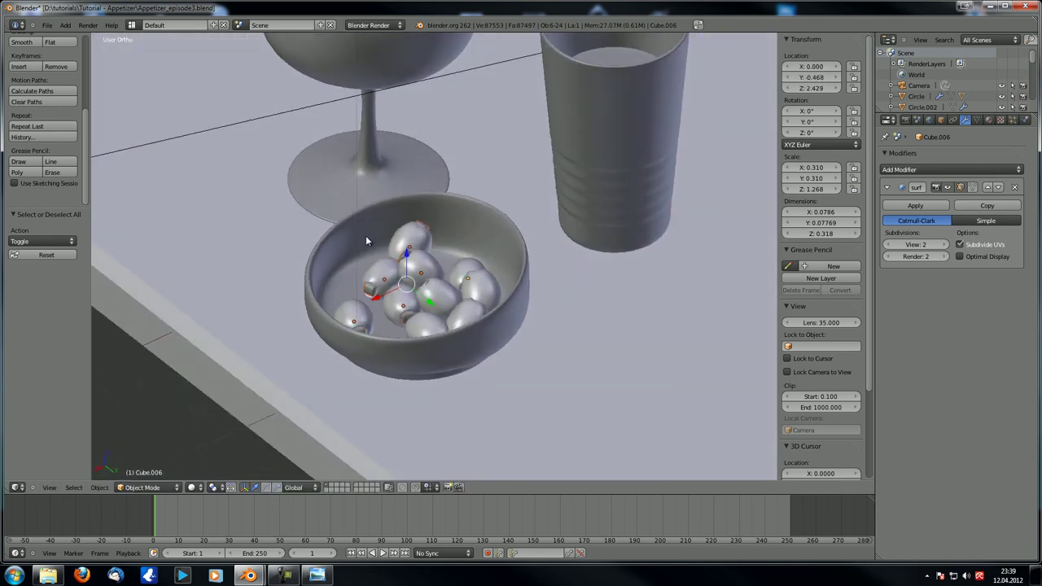
key("ctrl+g")
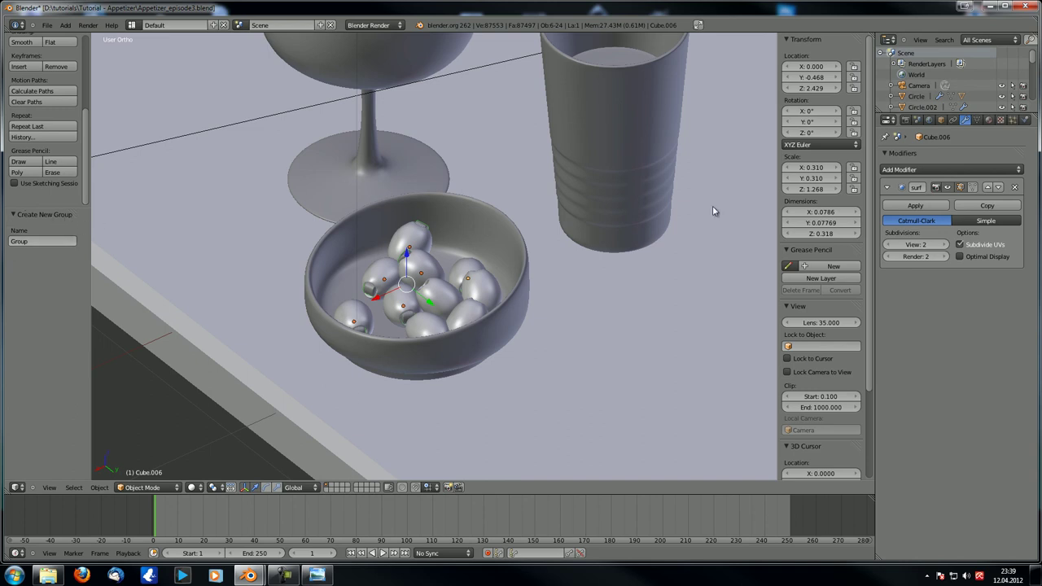
left_click(941, 120)
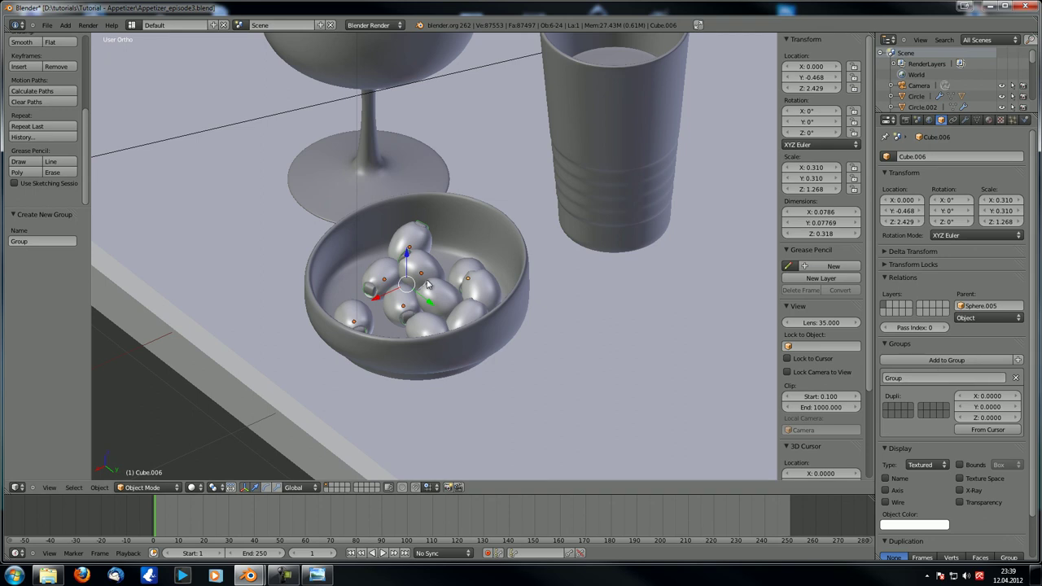
left_click(35, 242)
key("BackSpace")
type("red")
key("Return")
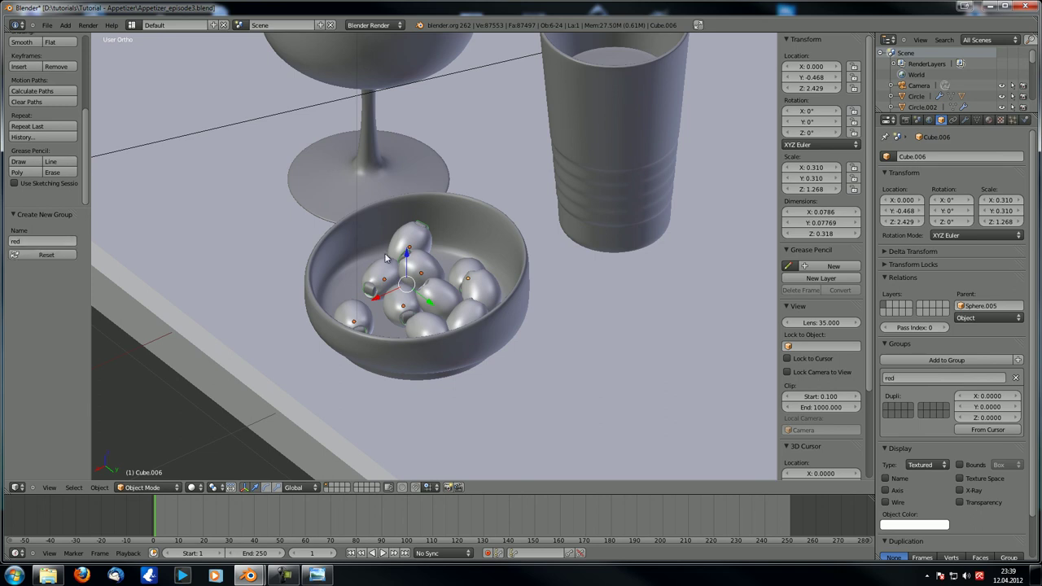
Select the six stuffed olives without their stuffing and put them in a new group named olives_green
middle_click_drag(389, 275, 456, 320)
right_click(430, 290)
right_click(470, 292, "shift")
scroll(386, 324, "up", 4)
right_click(343, 372, "shift")
right_click(261, 383, "shift")
key("g")
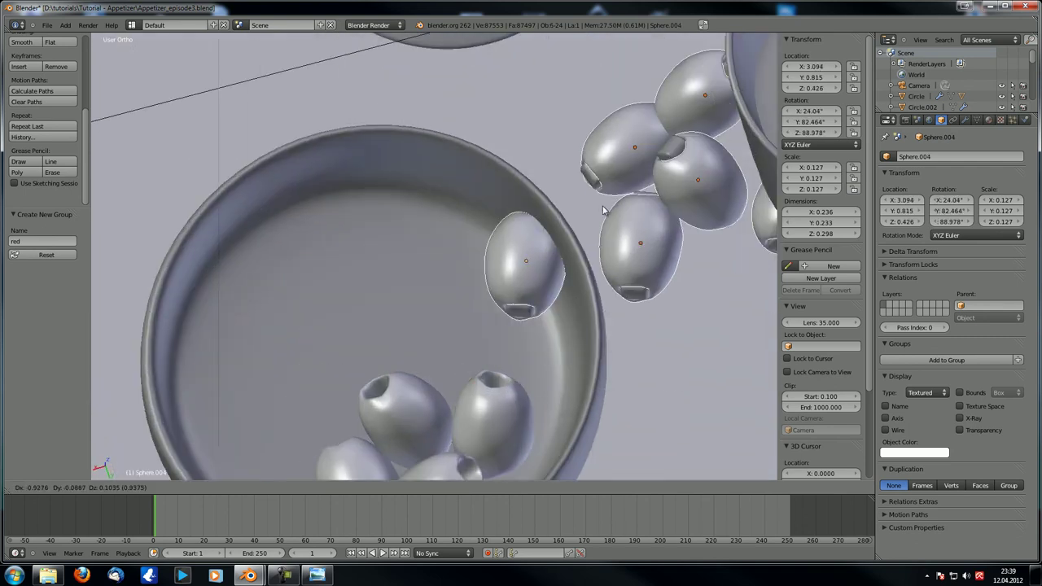
left_click(342, 324)
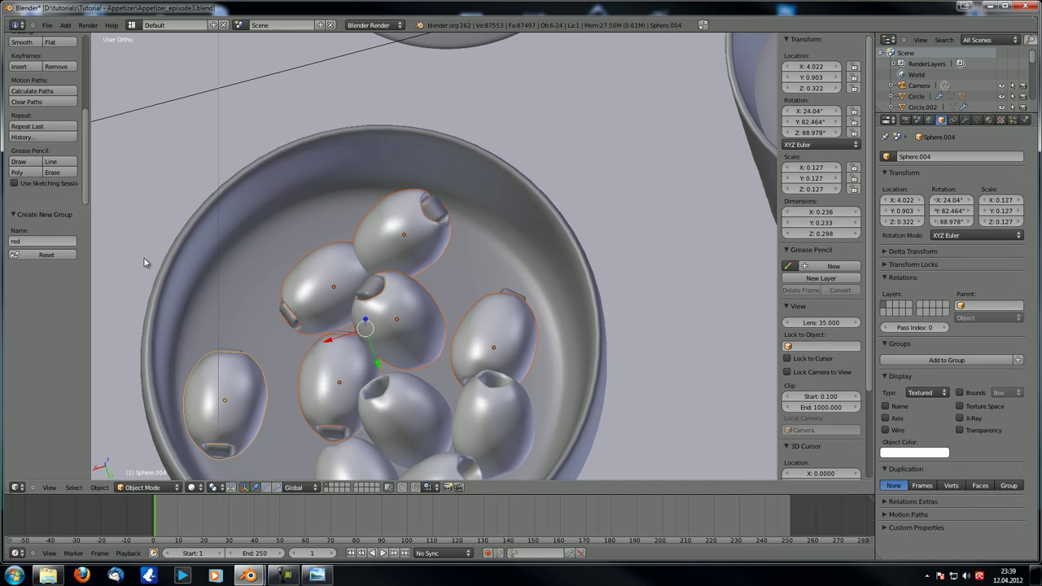
left_click(61, 239)
key("Return")
Select the four hollow olives and put them in a new group named olives_black
scroll(311, 332, "down", 2)
right_click(353, 304, "shift")
right_click(387, 251, "shift")
right_click(443, 256, "shift")
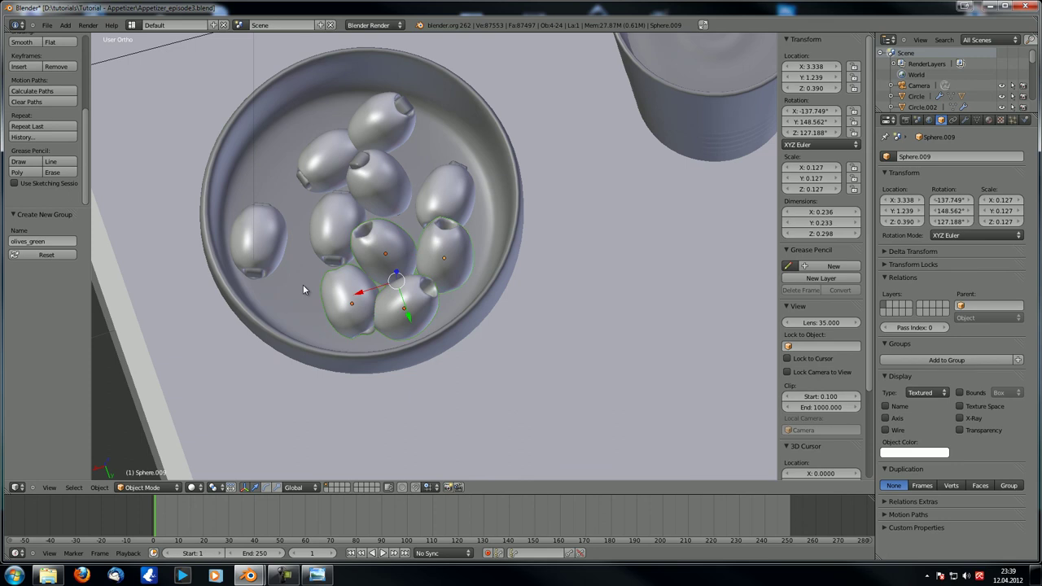
left_click(52, 241)
key("Return")
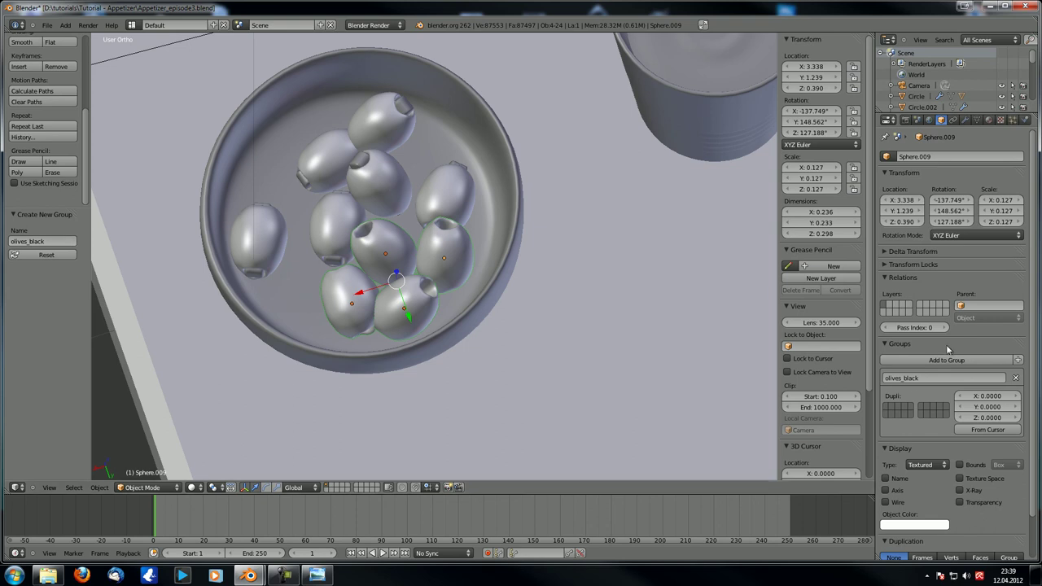
Test the red group by selecting all its members from one stuffing piece, then clear the selection
right_click(397, 192)
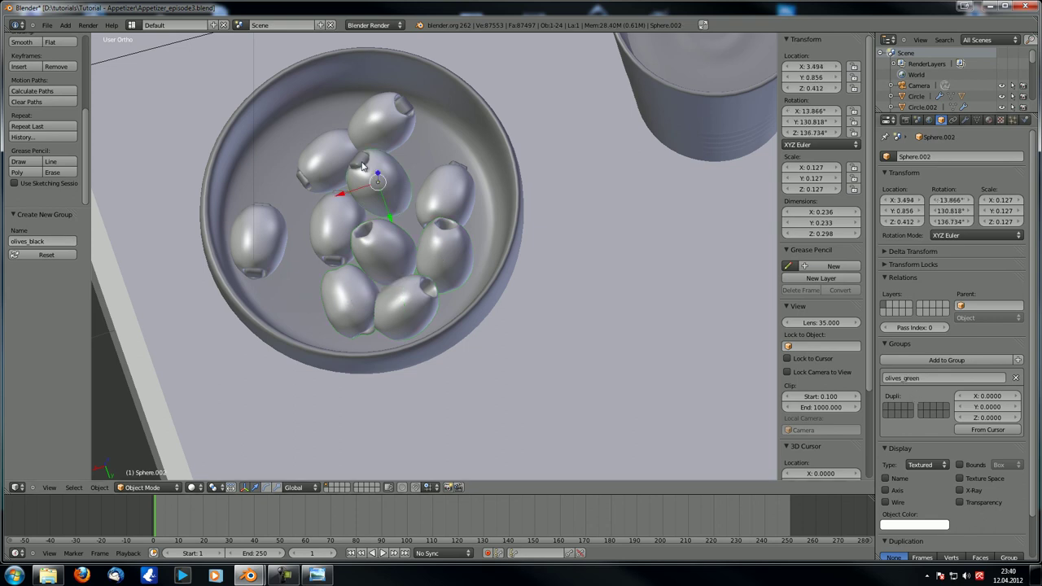
right_click(366, 169)
middle_click_drag(252, 254, 320, 188)
scroll(339, 212, "up", 3)
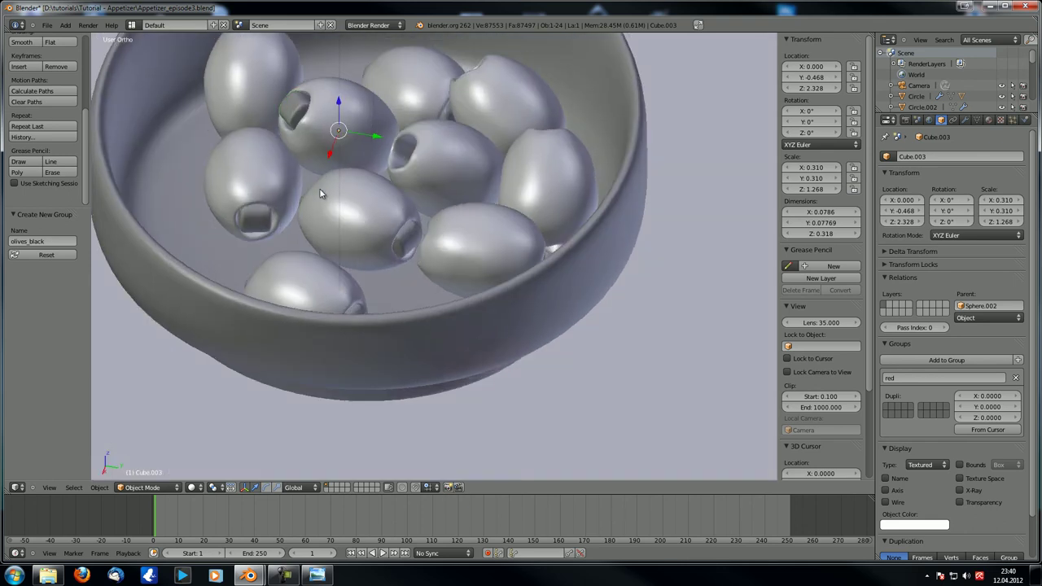
key("shift+g")
left_click(283, 257)
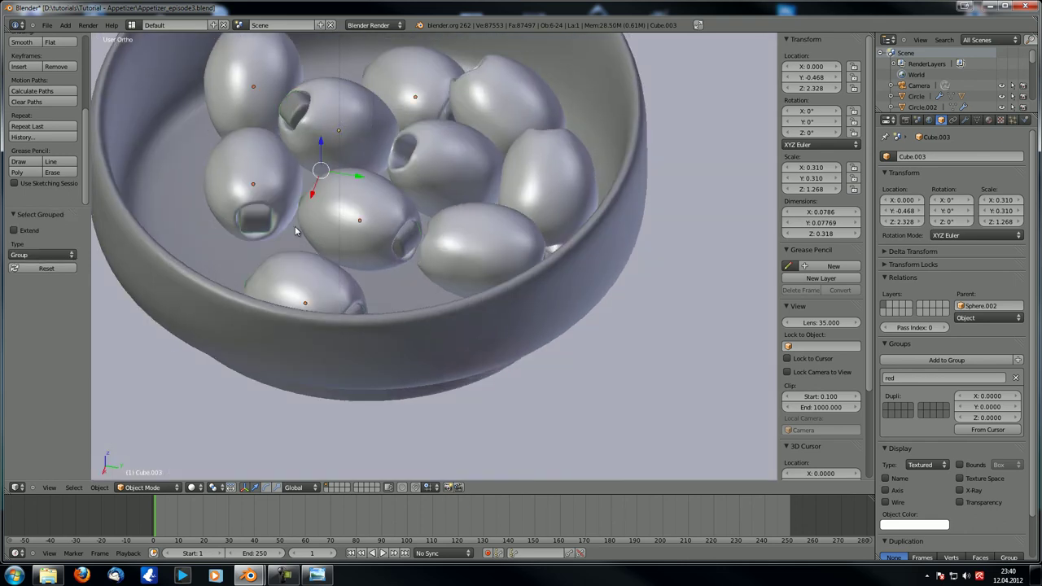
scroll(272, 234, "down", 2)
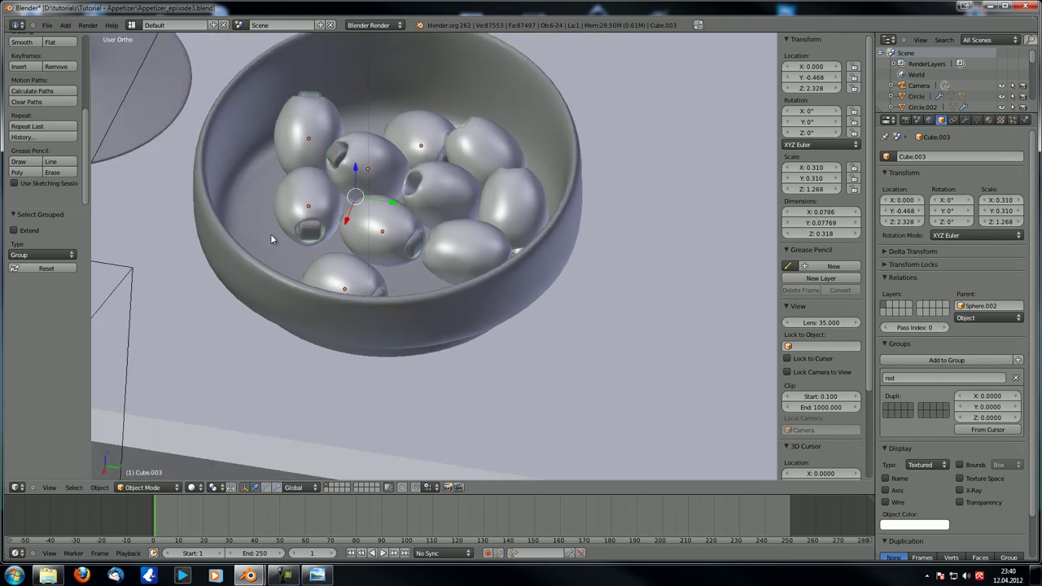
key("a")
middle_click_drag(358, 252, 379, 266)
scroll(402, 265, "down", 3)
scroll(402, 264, "up", 5)
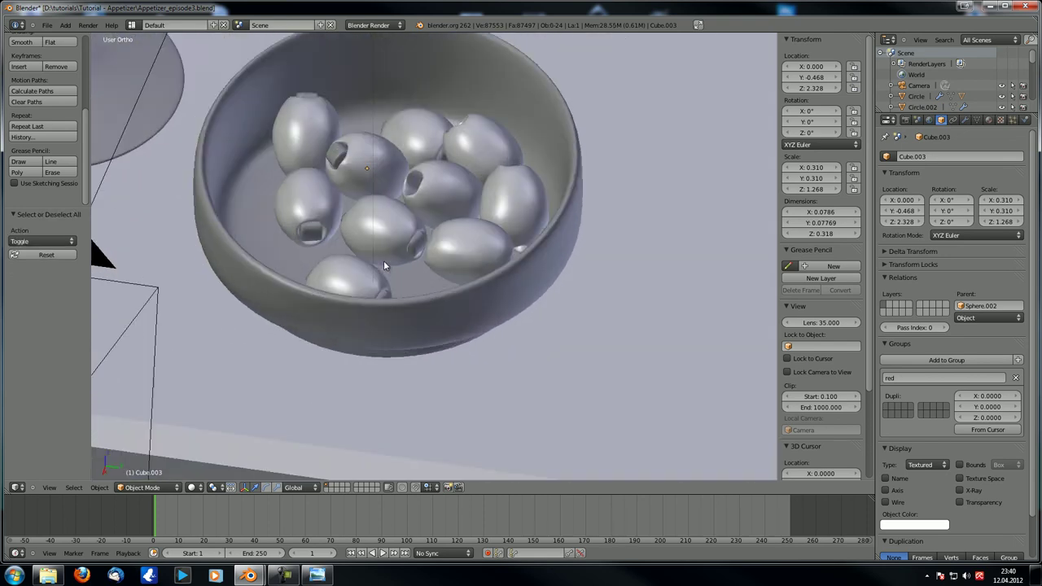
Test the olives_green and olives_black groups by selecting each group's members from one of its olives
right_click(373, 221)
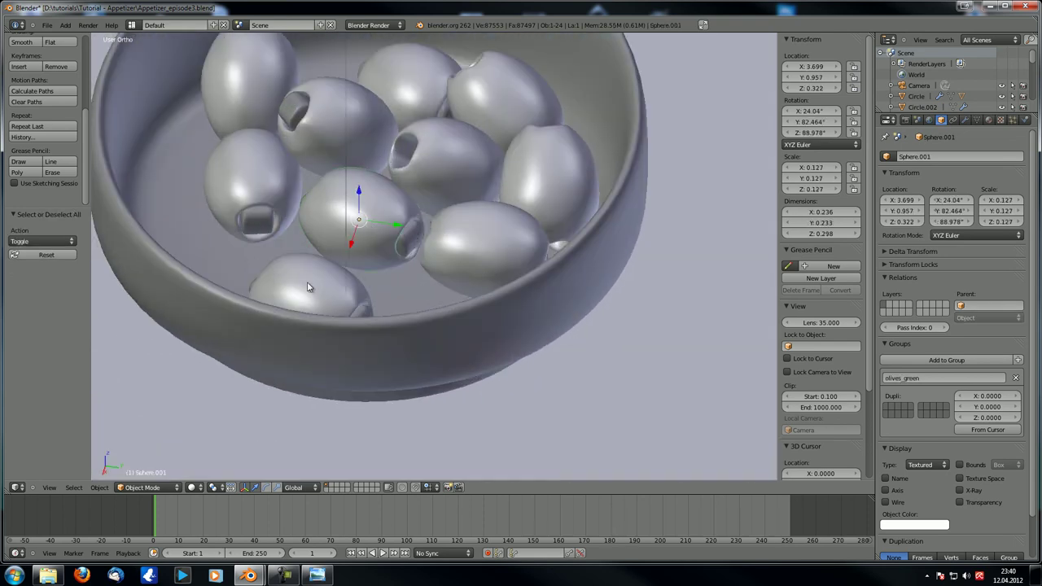
key("shift+g")
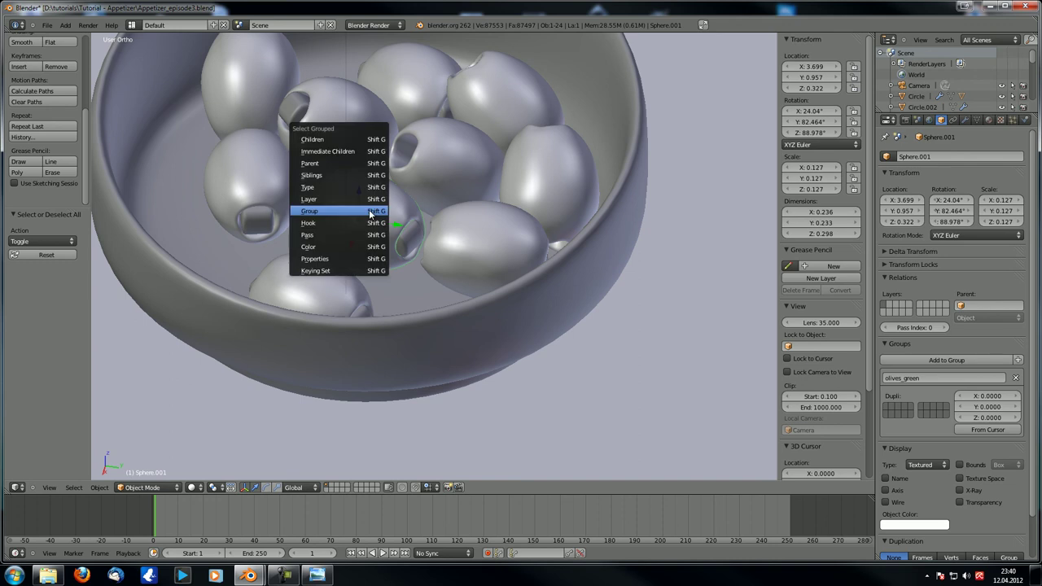
left_click(329, 213)
right_click(444, 173, "shift")
key("shift+g")
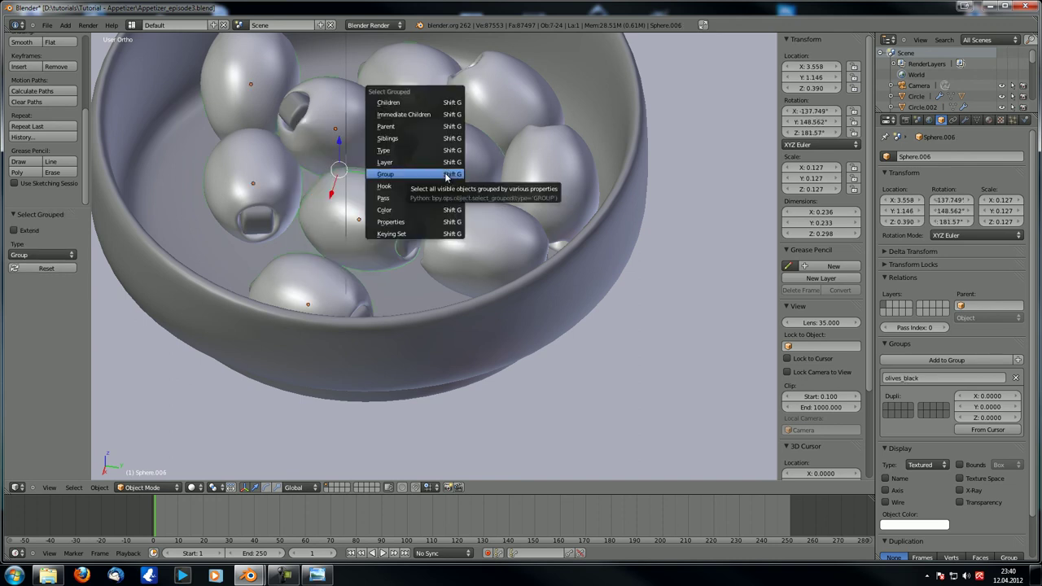
left_click(444, 172)
Select all members of the olives_green group and parent them to the bowl as Object
right_click(366, 210, "shift")
key("shift+g")
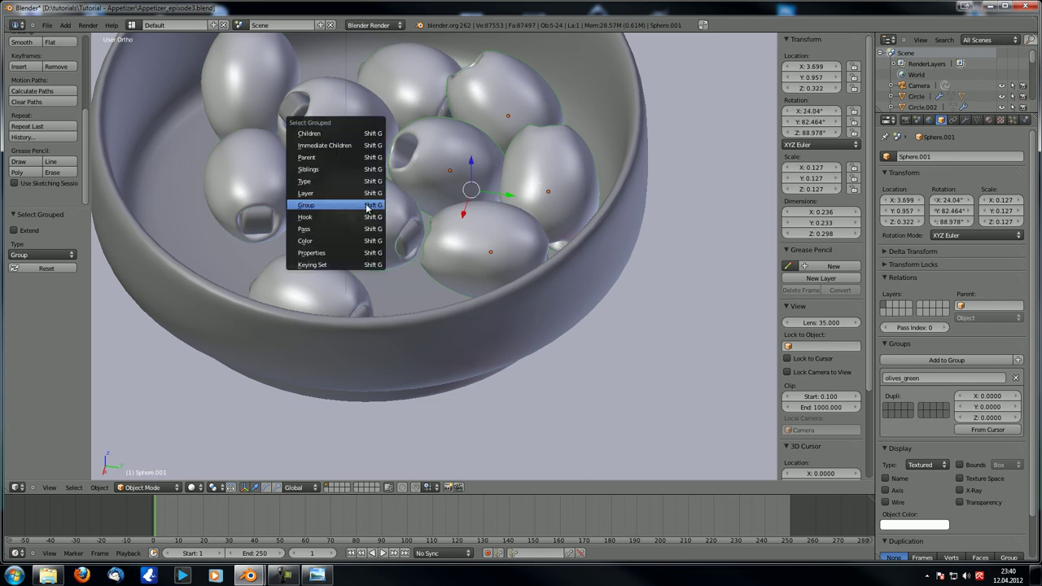
left_click(344, 207)
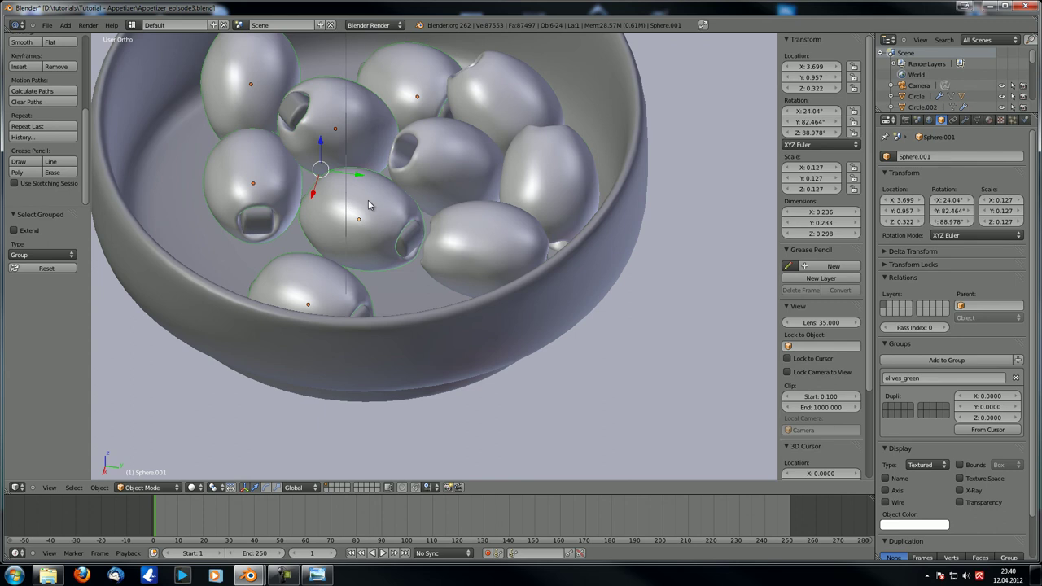
key("g")
left_click(356, 193)
scroll(375, 192, "down", 5)
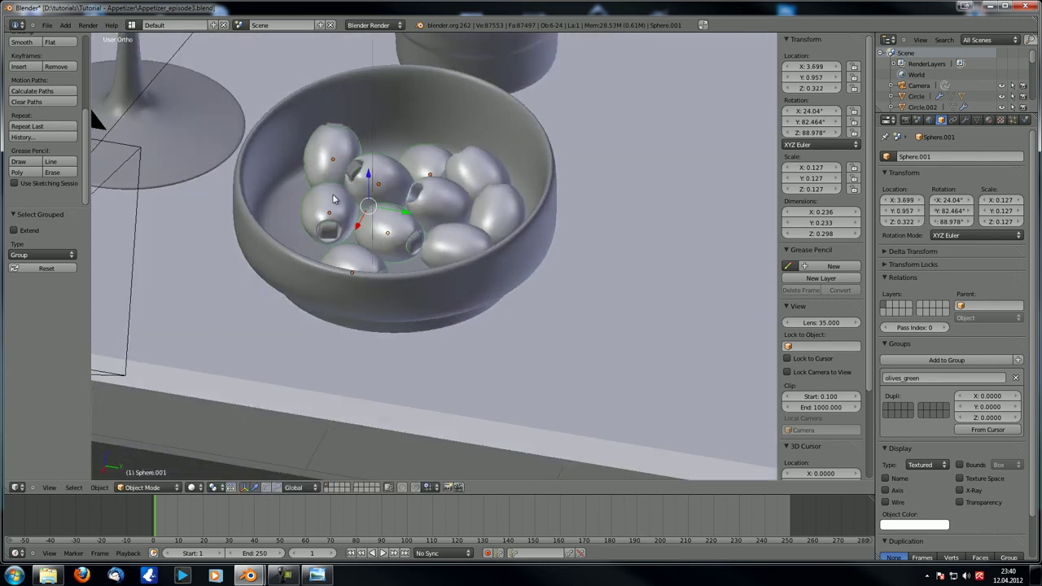
right_click(273, 189)
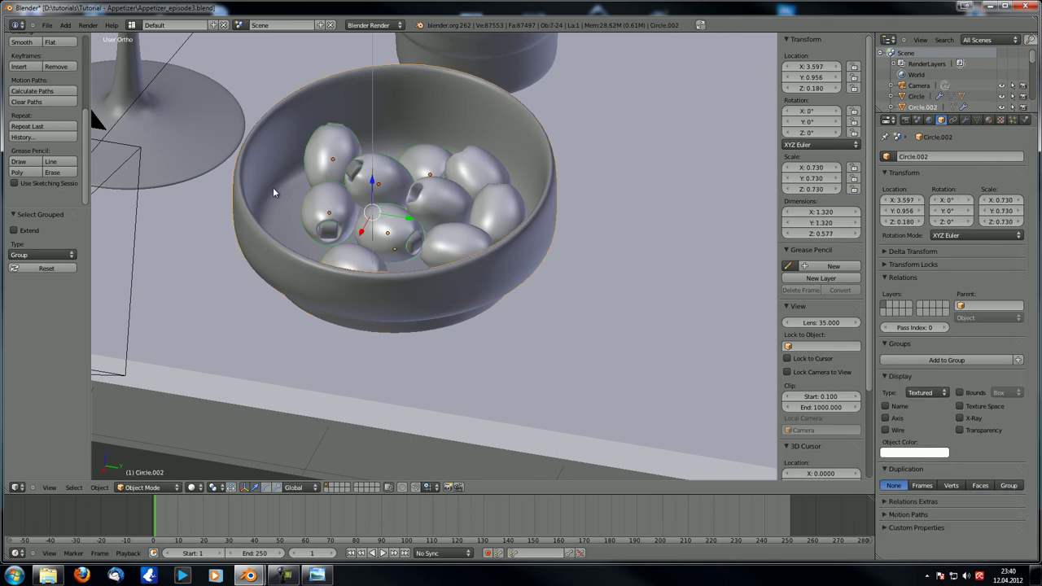
key("ctrl+p")
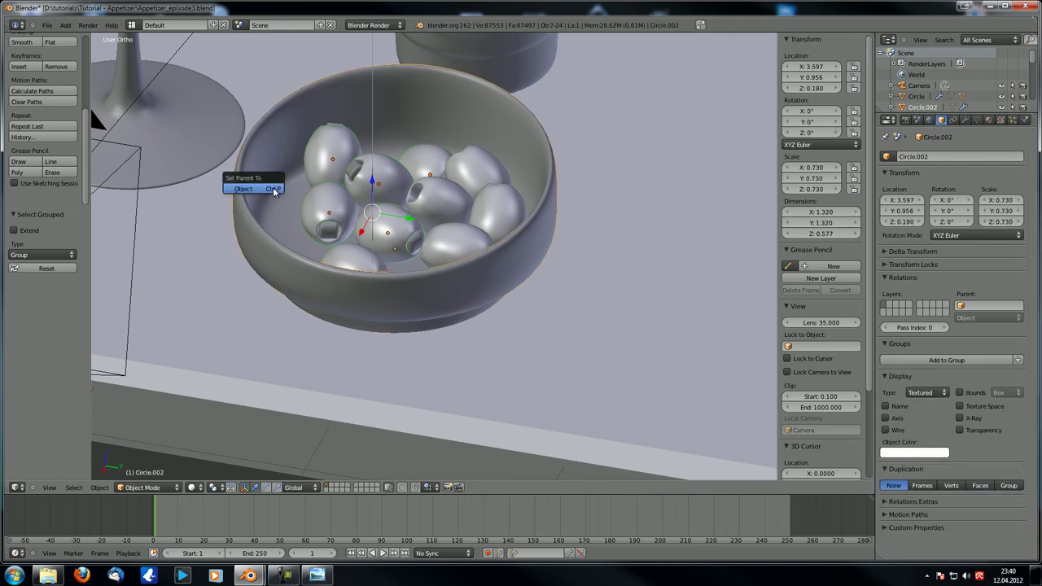
left_click(273, 188)
Select the four hollow olives together with the bowl and parent them to the bowl as Object
right_click(446, 196)
right_click(458, 239, "shift")
right_click(499, 186, "shift")
right_click(483, 158, "shift")
right_click(507, 145, "shift")
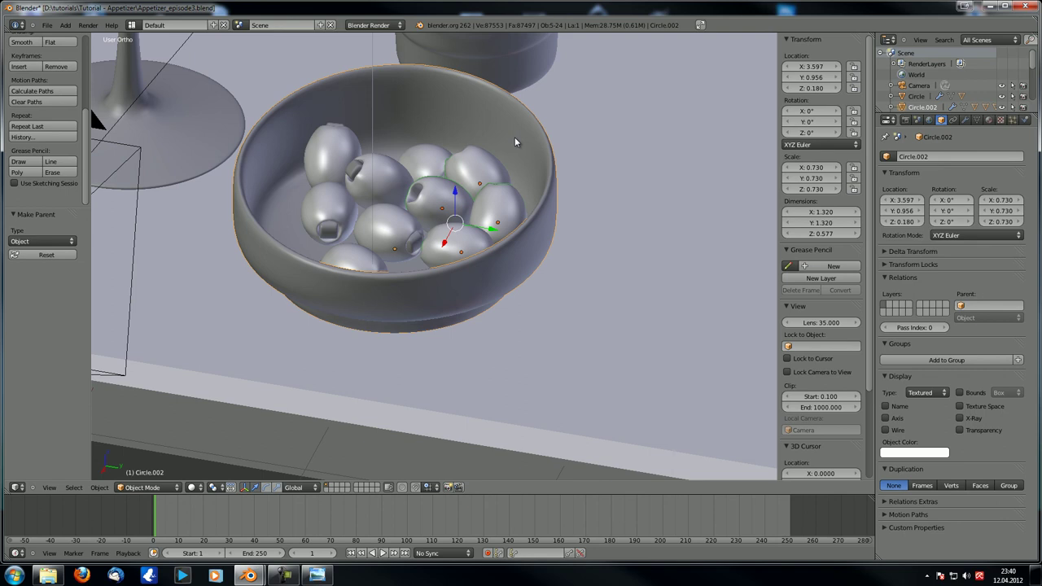
key("ctrl+p")
left_click(514, 136)
Try moving the bowl to test whether the parented olives follow it, cancelling the moves
right_click_drag(516, 138, 630, 165)
right_click(630, 165)
right_click_drag(547, 175, 531, 139)
right_click(524, 205)
right_click(525, 146)
Save the scene over its existing file
scroll(444, 228, "down", 5)
middle_click_drag(407, 259, 386, 311)
scroll(457, 243, "down", 2)
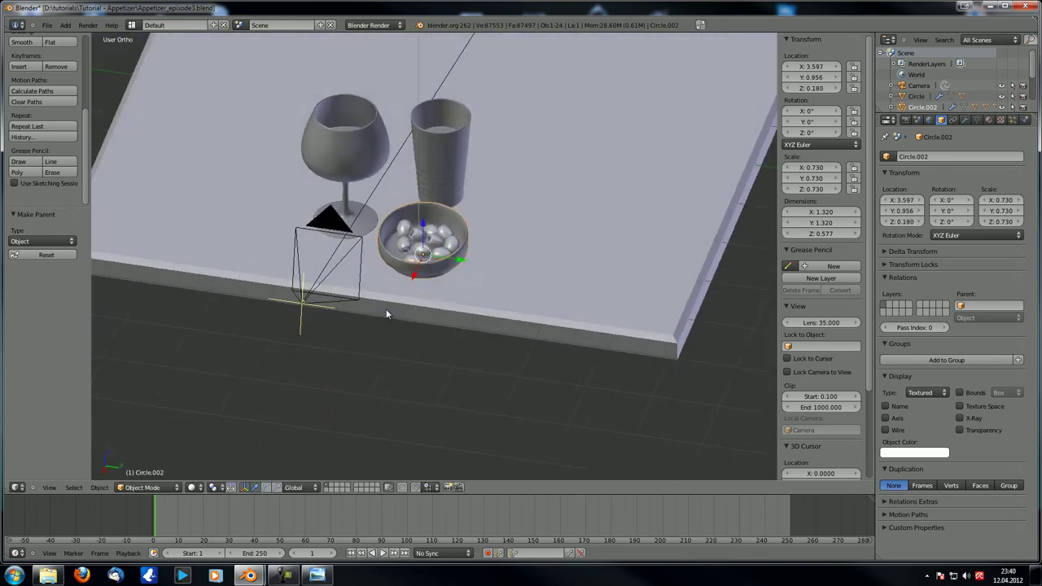
key("ctrl+s")
left_click(387, 308)
middle_click_drag(434, 248, 373, 265)
scroll(409, 245, "up", 3)
scroll(432, 254, "up", 4)
scroll(427, 274, "down", 3)
scroll(354, 272, "down", 3)
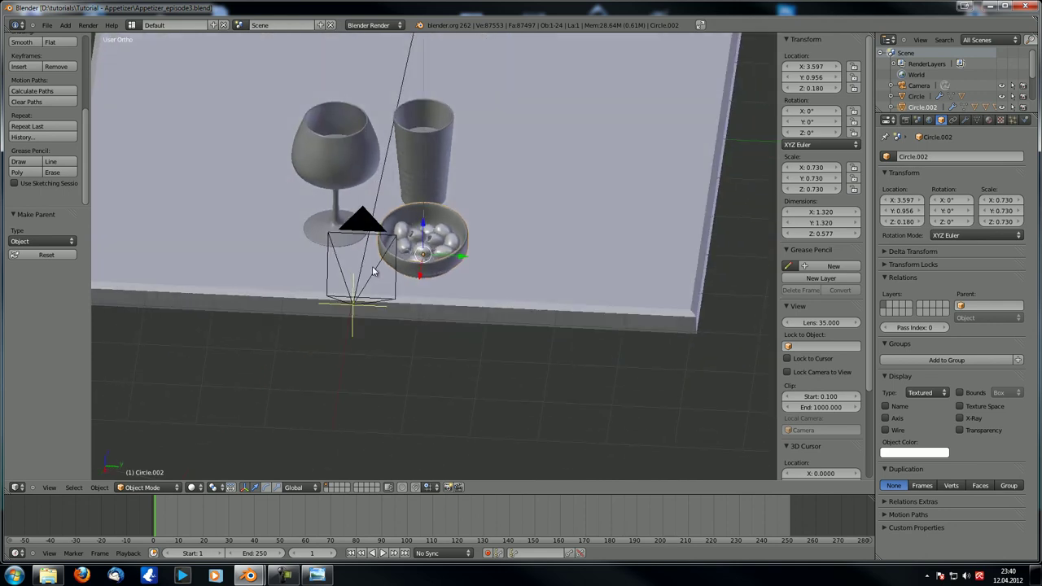
middle_click_drag(430, 235, 483, 244)
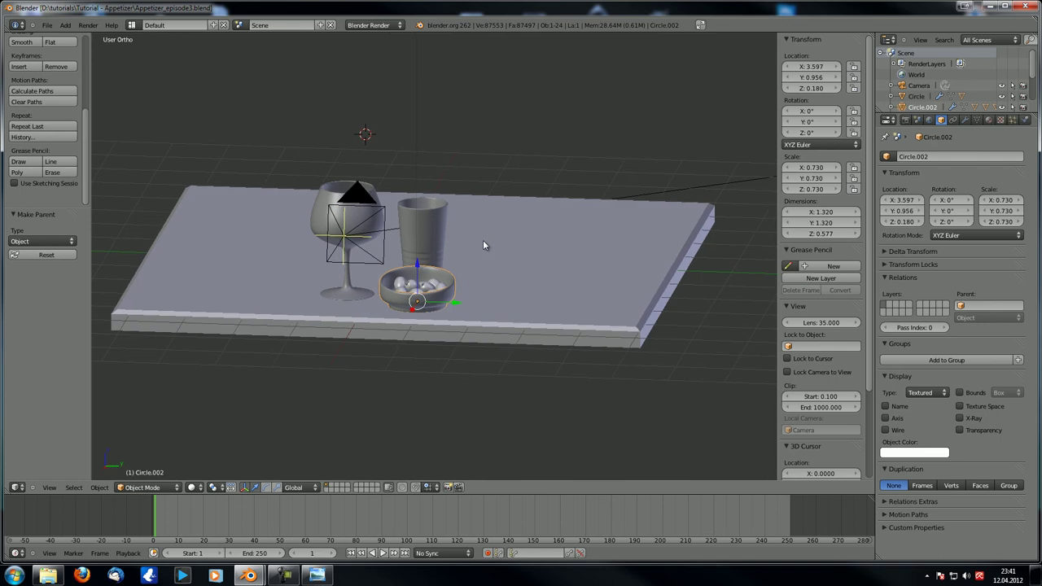